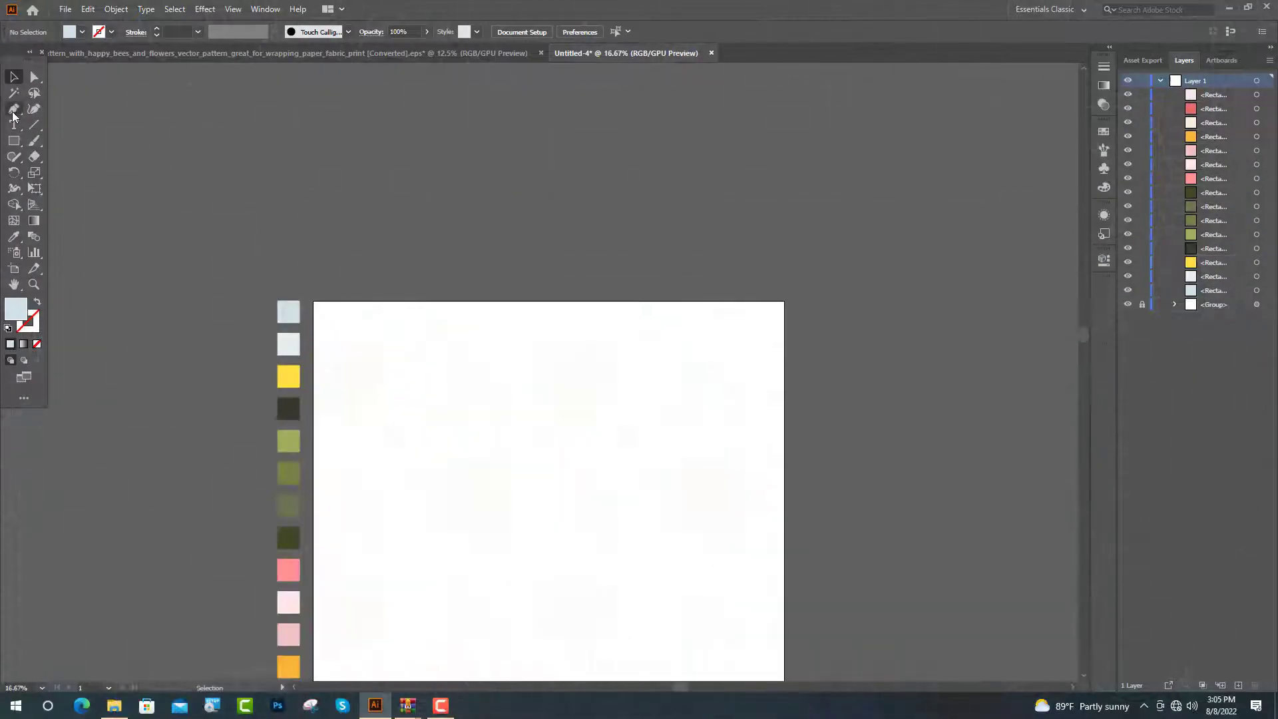
# Draw a closed teardrop path with curved sides and a bottom point using the Pen tool
pyautogui.scroll(1, 554, 419)
pyautogui.scroll(1, 557, 420)
pyautogui.scroll(3, 585, 380)
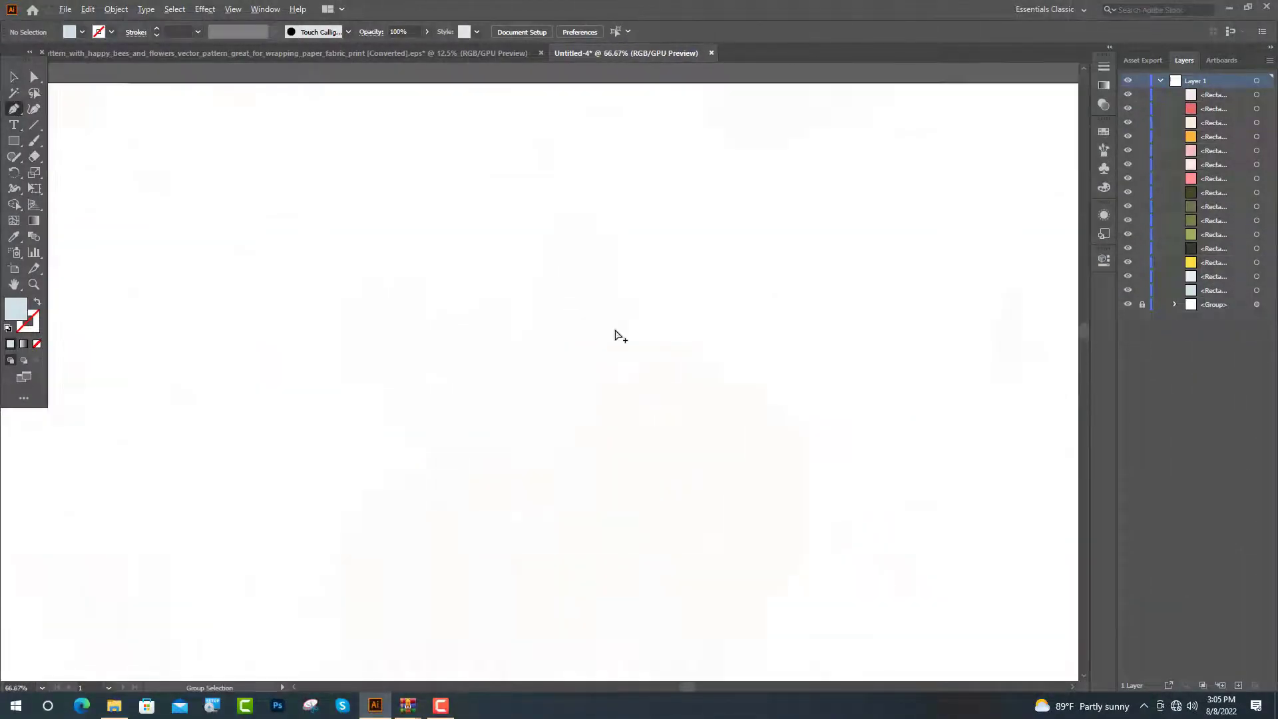
pyautogui.scroll(2, 630, 402)
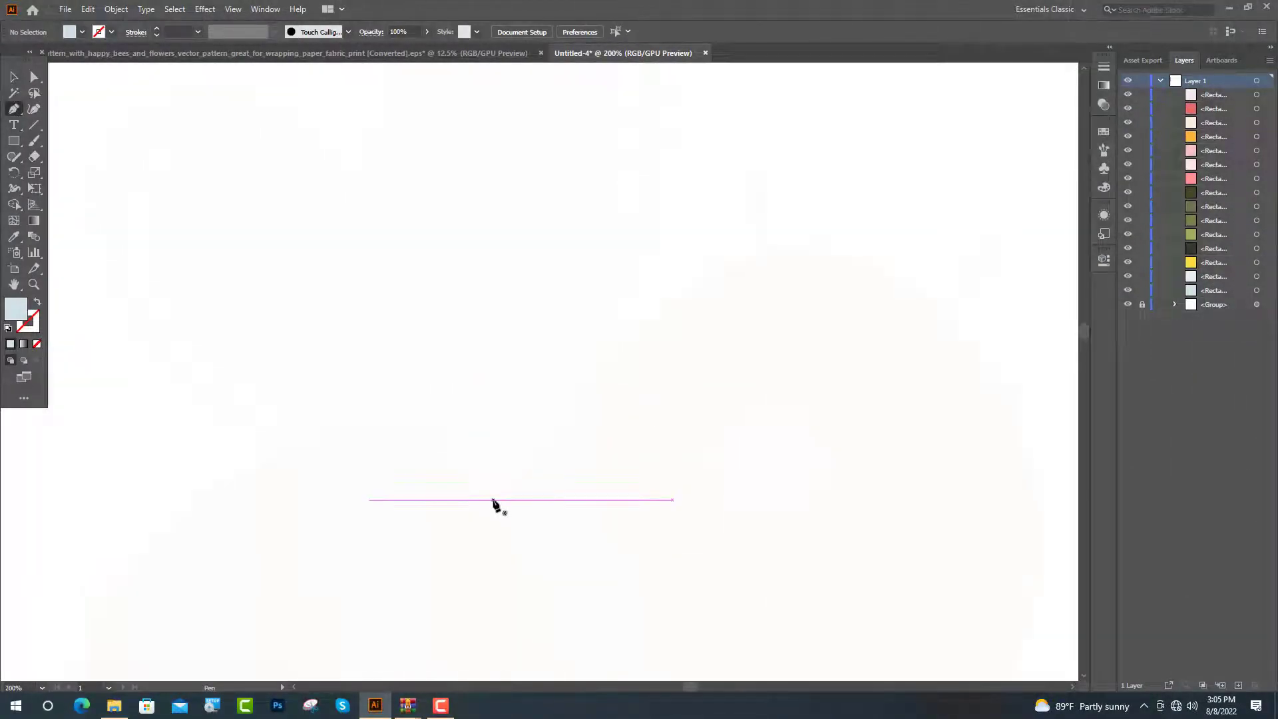
pyautogui.click(493, 500)
pyautogui.scroll(-1, 628, 391)
pyautogui.moveTo(595, 142); pyautogui.dragTo(399, 118)
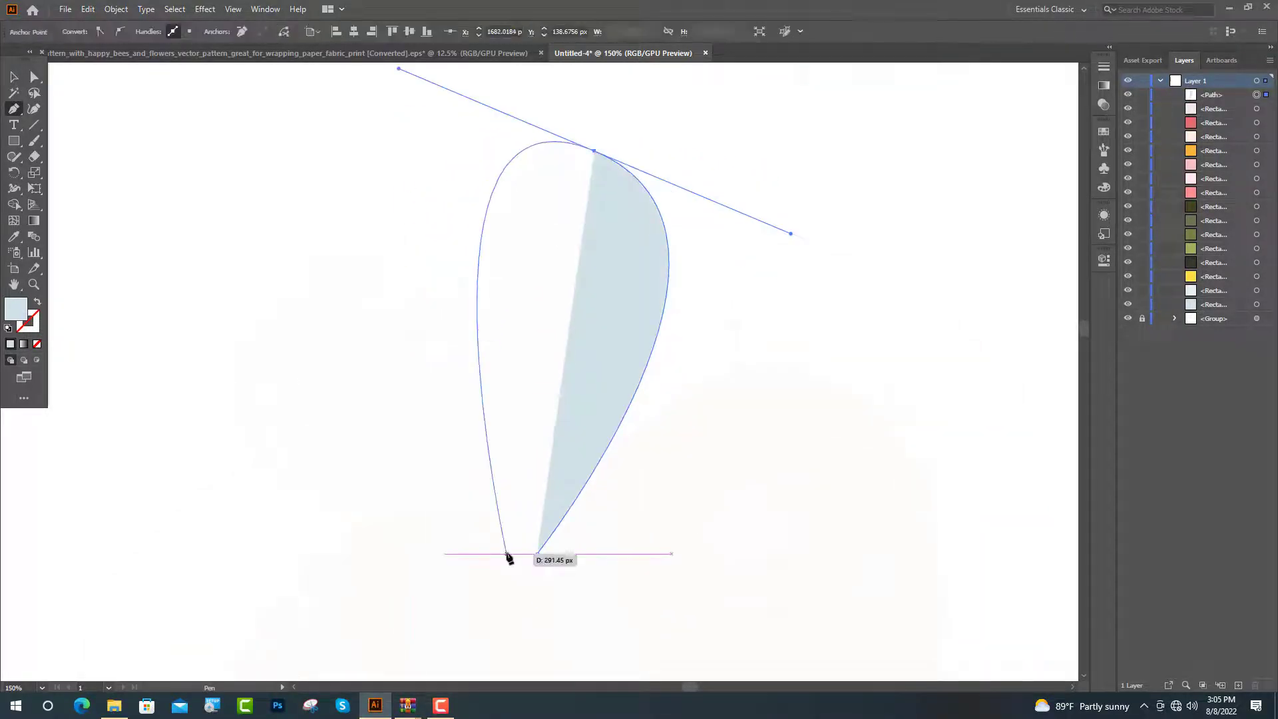
pyautogui.moveTo(506, 553); pyautogui.dragTo(590, 646)
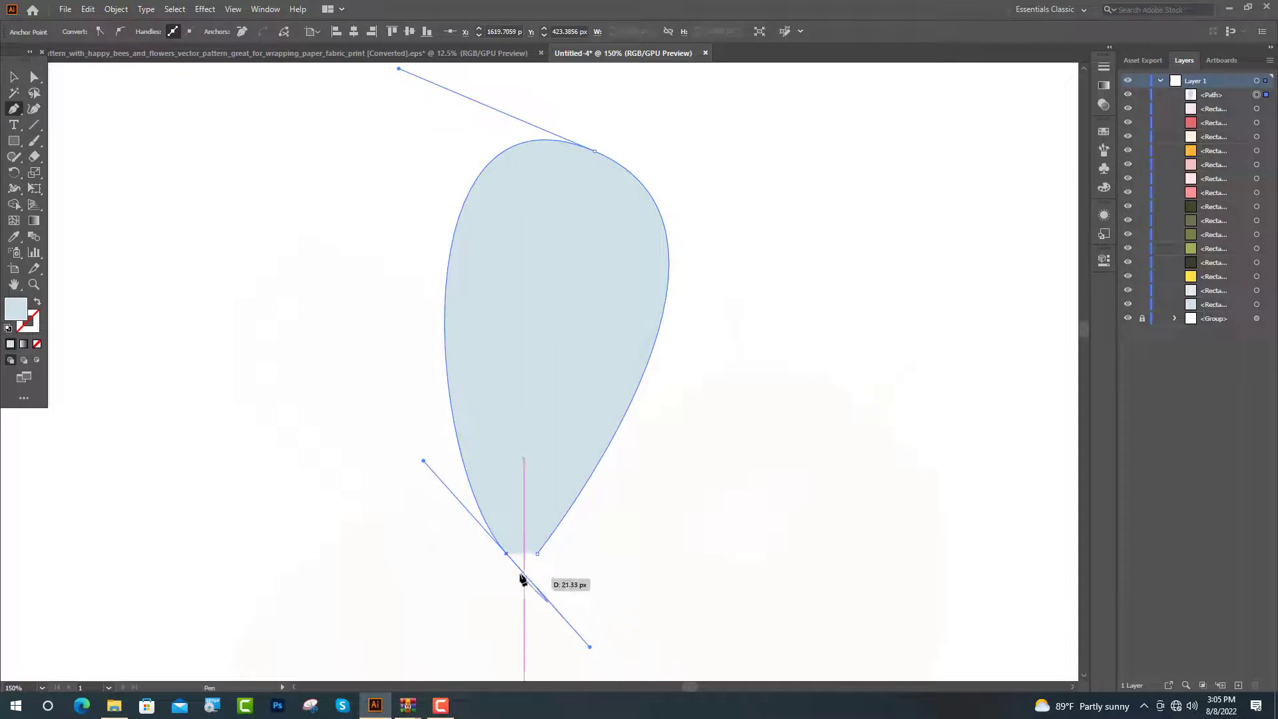
pyautogui.click(506, 553)
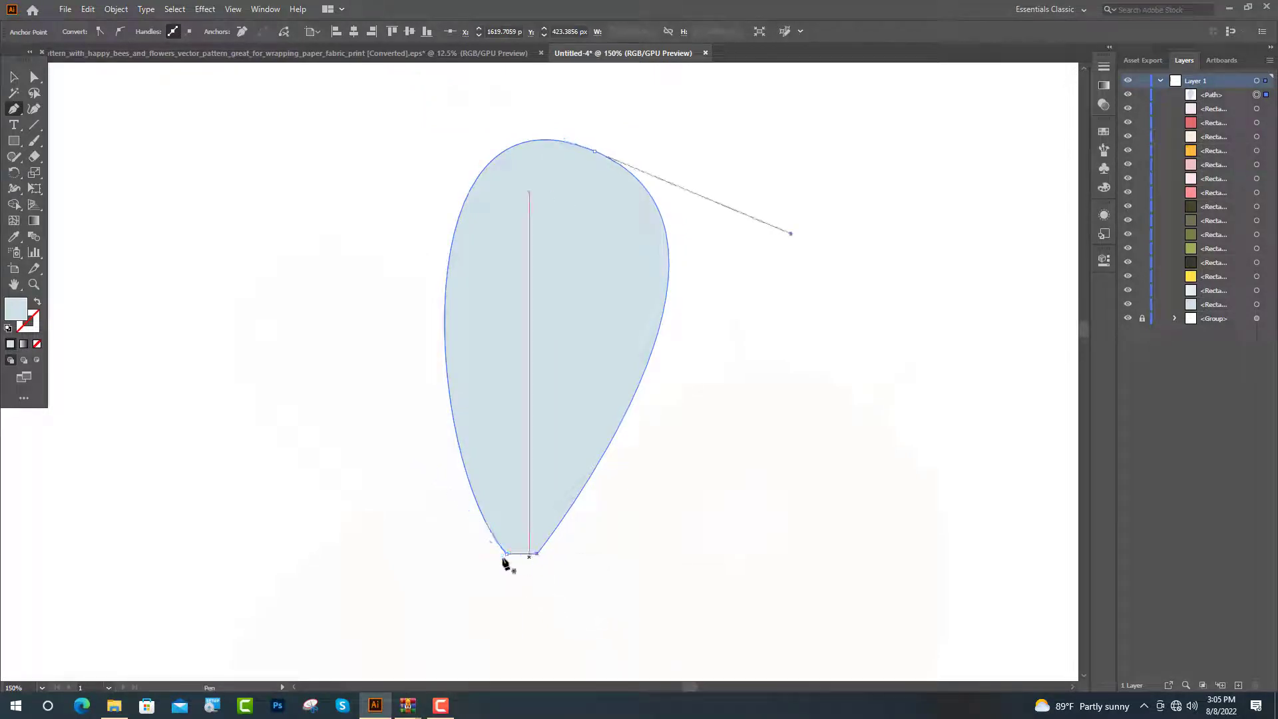
# Select just the teardrop's bottom anchor with Direct Selection
pyautogui.press('a')
pyautogui.click(285, 356)
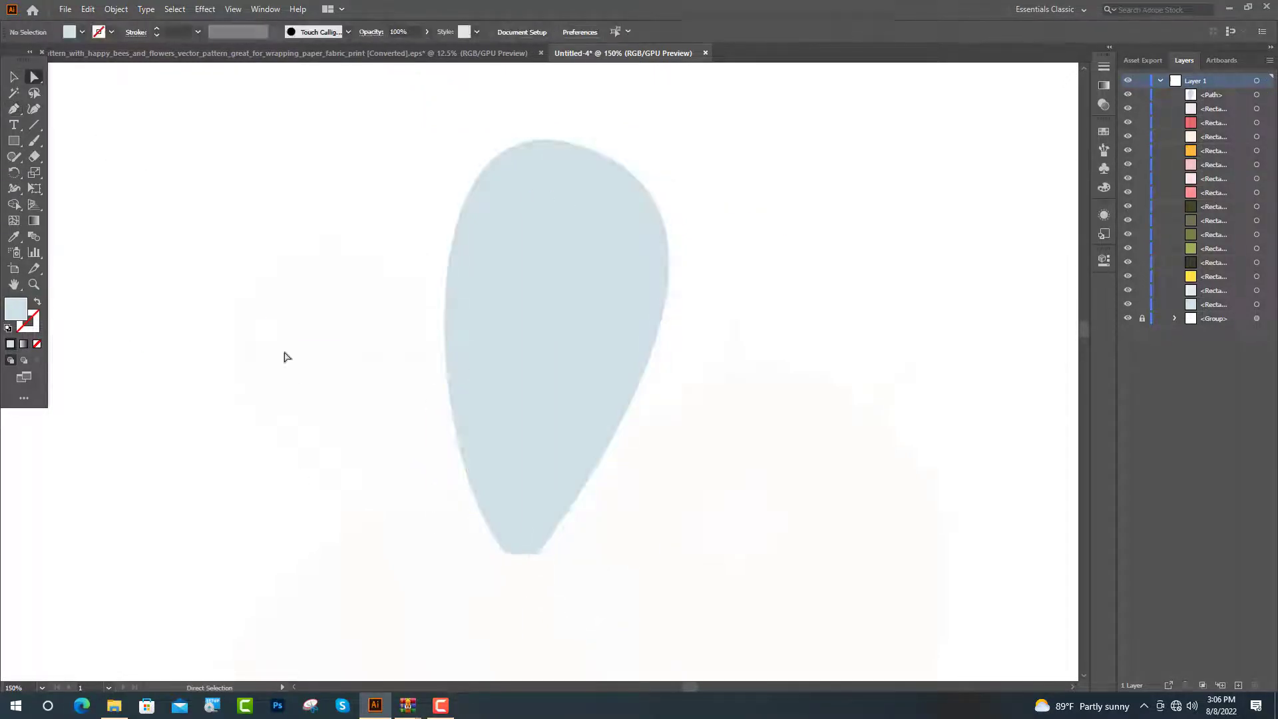
pyautogui.click(506, 553)
# Round the teardrop's bottom corner and draw a curved highlight path inside it
pyautogui.moveTo(513, 544); pyautogui.dragTo(541, 523)
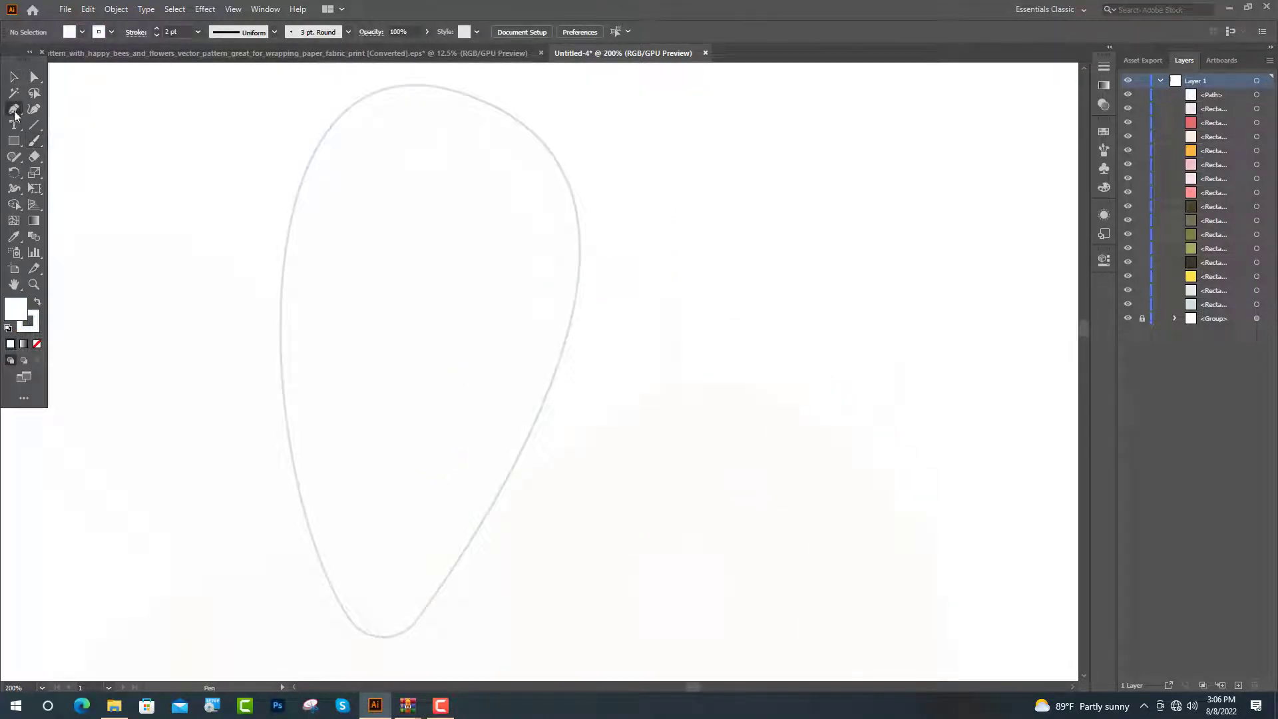
pyautogui.click(320, 128)
pyautogui.scroll(-3, 559, 400)
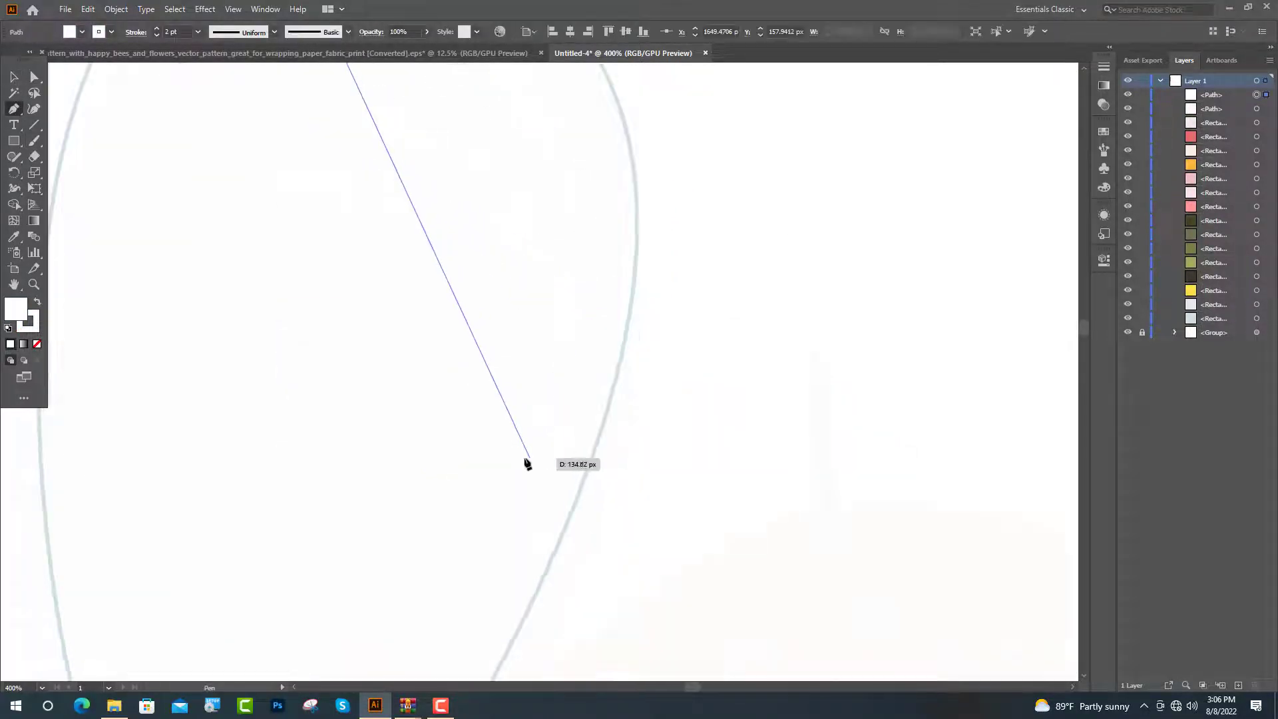
pyautogui.scroll(-1, 513, 479)
pyautogui.moveTo(504, 461); pyautogui.dragTo(389, 707)
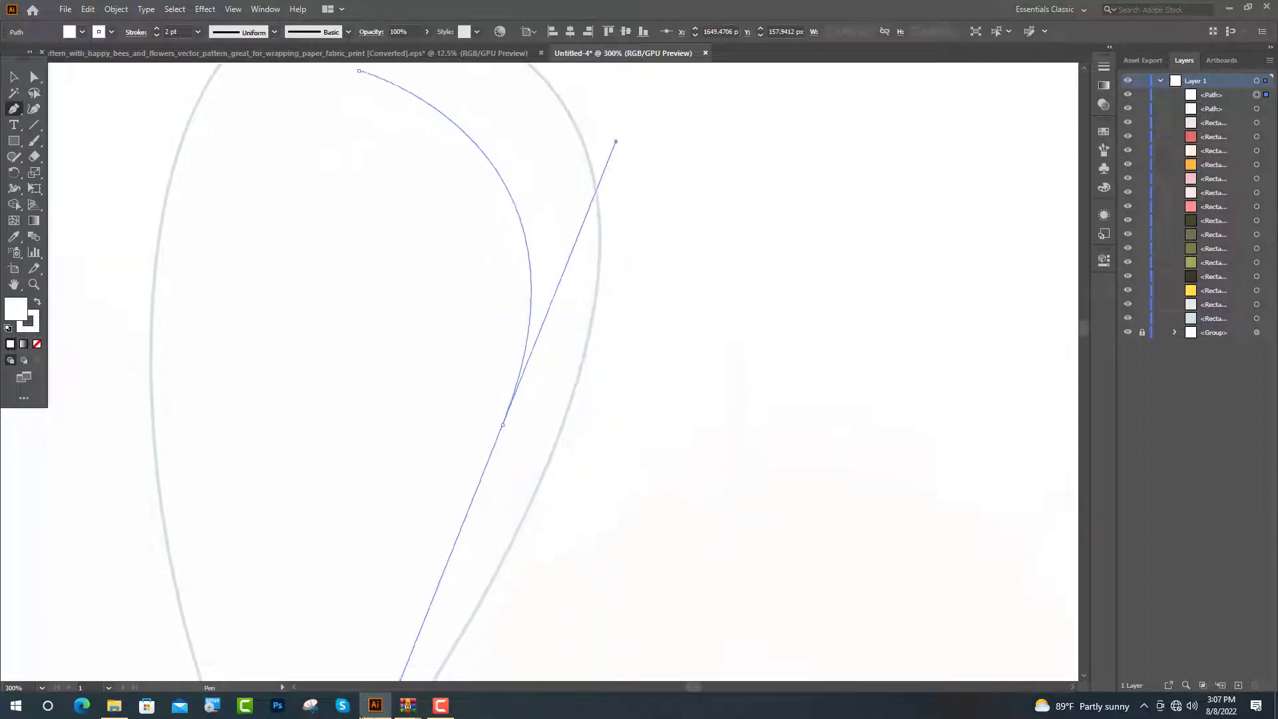
pyautogui.scroll(-1, 400, 679)
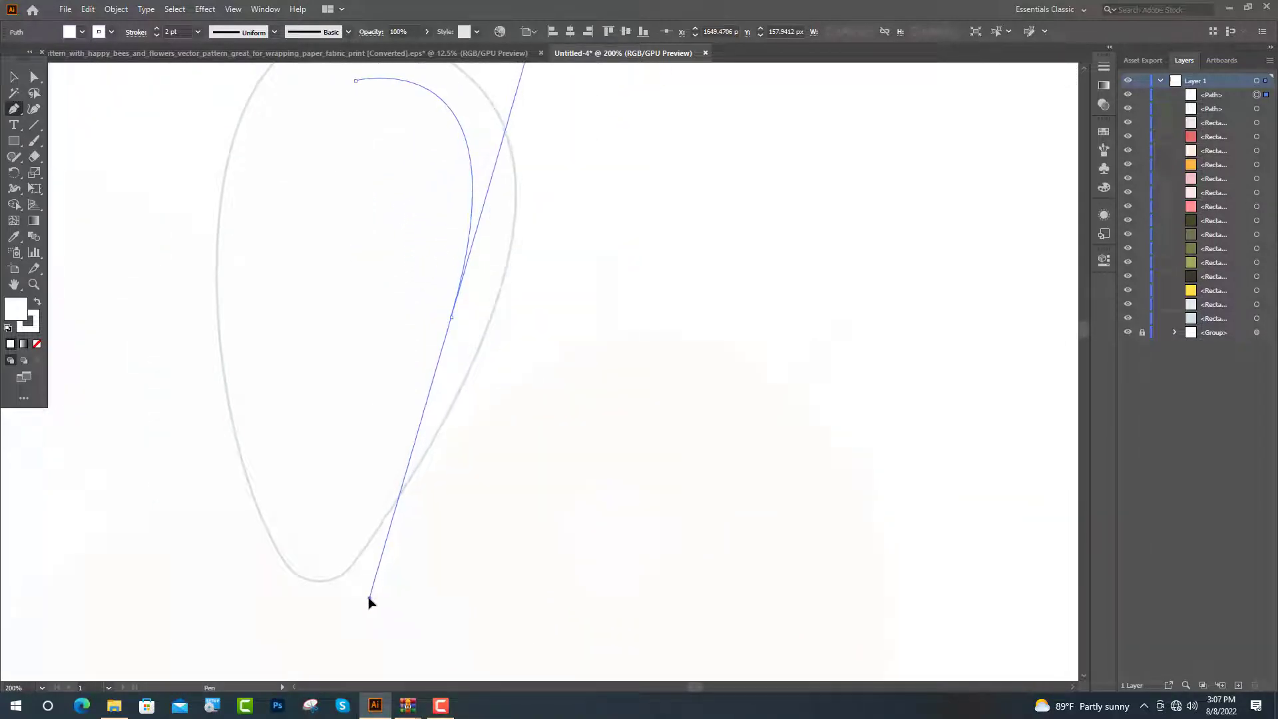
pyautogui.moveTo(370, 602); pyautogui.dragTo(373, 599)
# Apply a round brush to the highlight curve and paint a white Paintbrush highlight stroke
pyautogui.click(1104, 150)
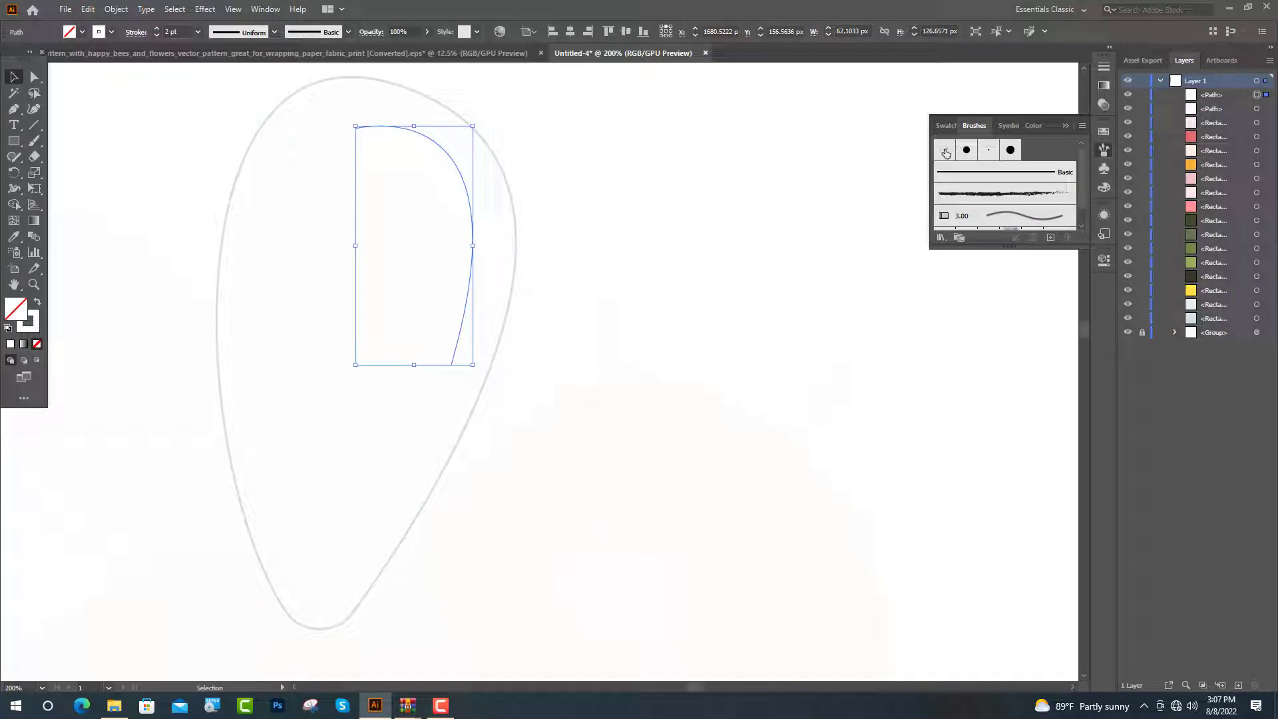
pyautogui.click(874, 131)
pyautogui.scroll(4, 370, 151)
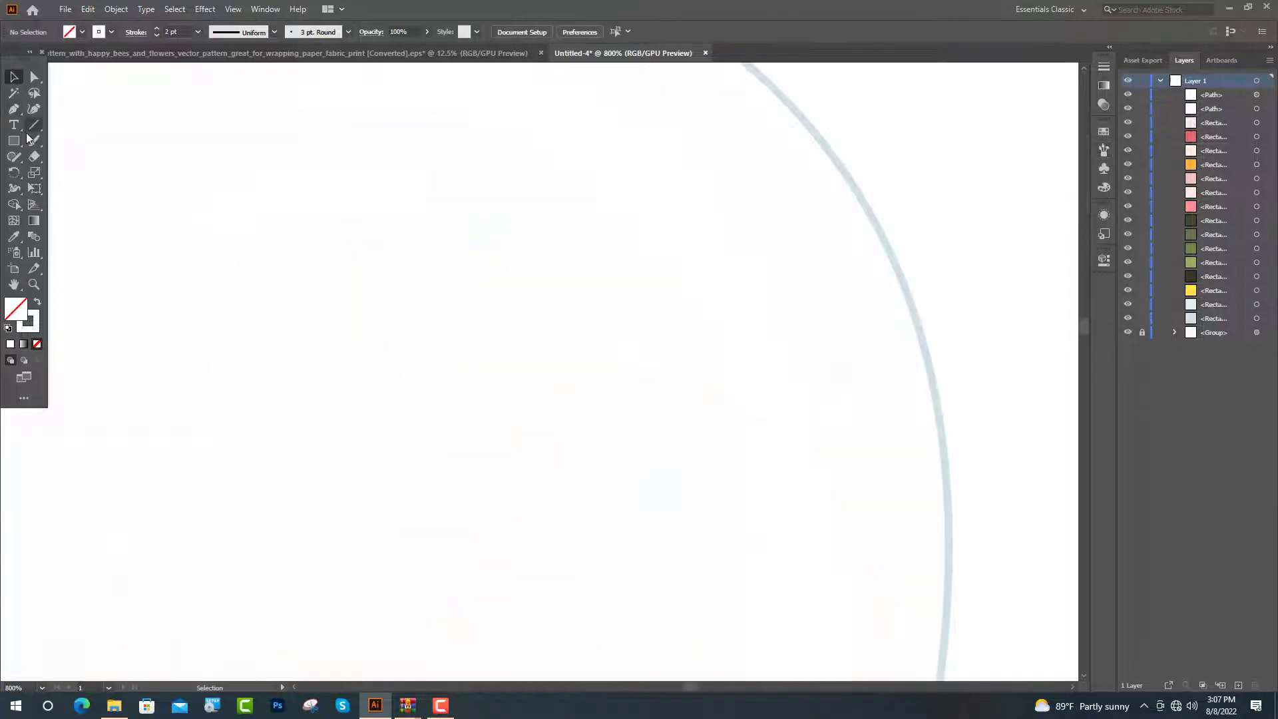
pyautogui.click(32, 140)
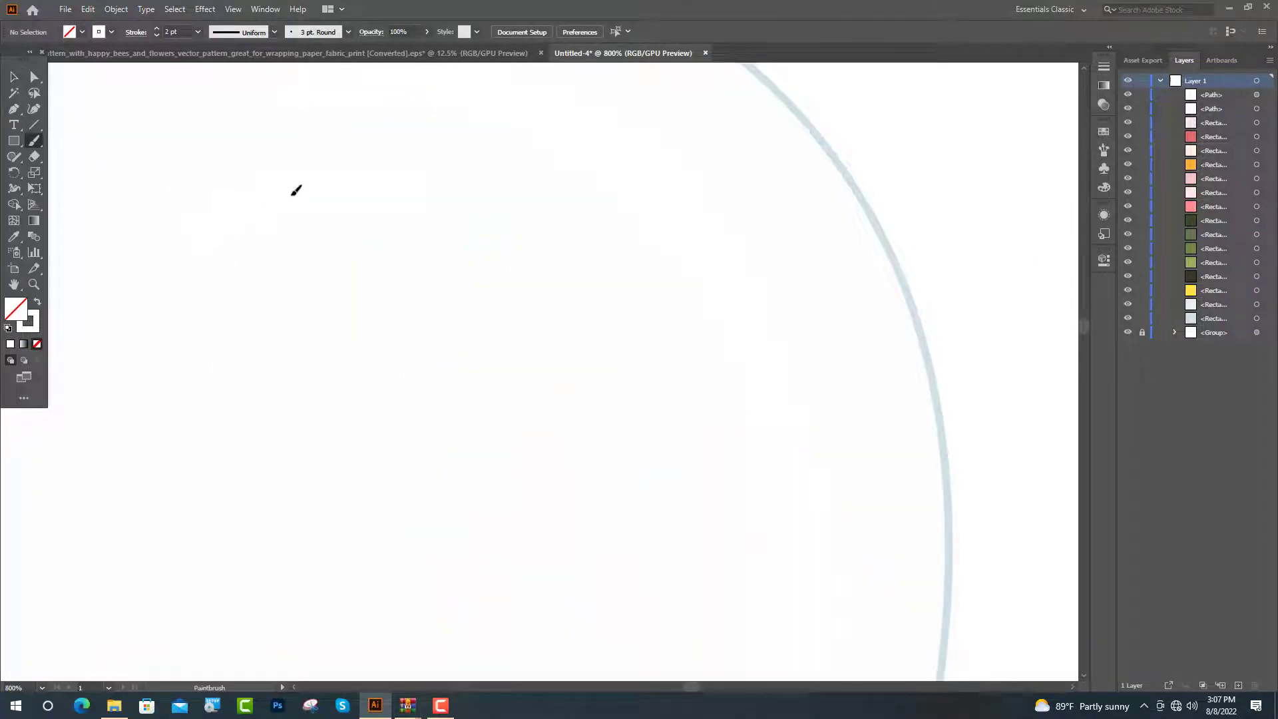
pyautogui.moveTo(386, 198); pyautogui.dragTo(414, 212)
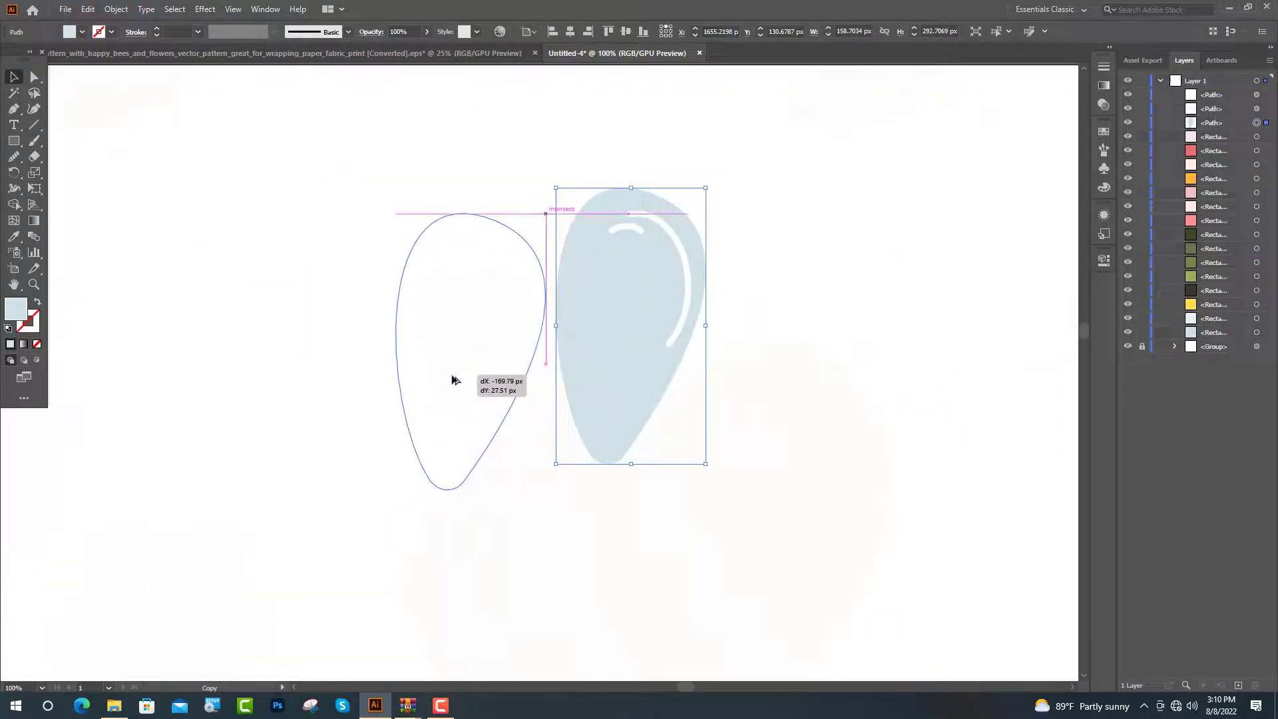
# Duplicate the teardrop to the left and rotate the copy about 45° to form the heart
pyautogui.moveTo(504, 373); pyautogui.dragTo(445, 381)
pyautogui.moveTo(556, 225)
pyautogui.mouseDown()
pyautogui.moveTo(474, 281)
pyautogui.moveTo(453, 274)
pyautogui.mouseUp()
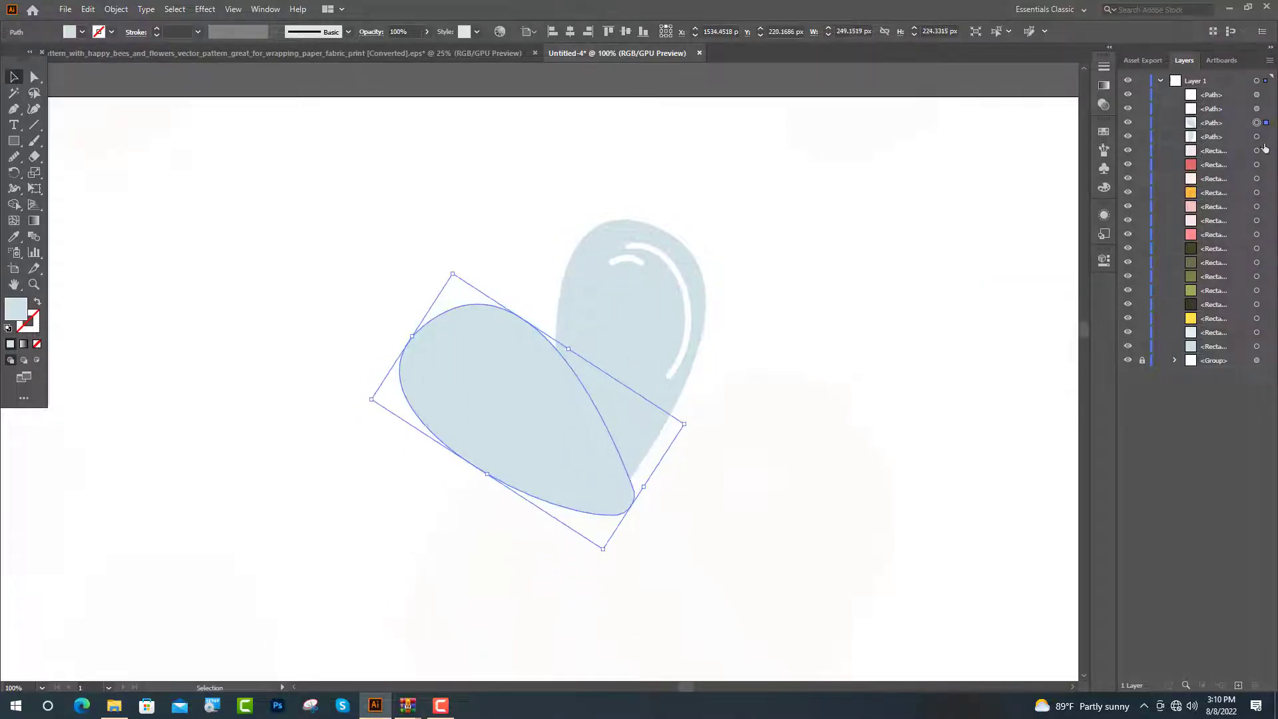
pyautogui.hotkey('ctrl', 'shift', 'a')
pyautogui.hotkey('ctrl', '+')
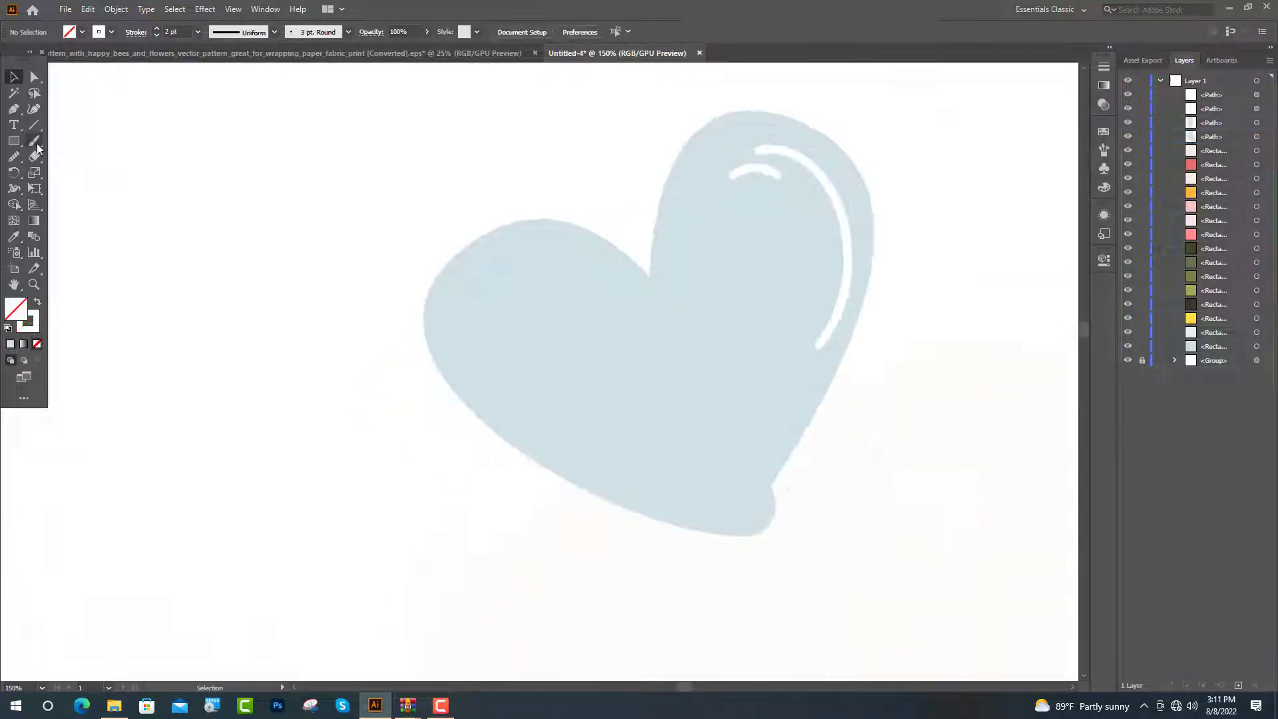
# Paint a white highlight on the left lobe and send those highlight strokes backward
pyautogui.press('b')
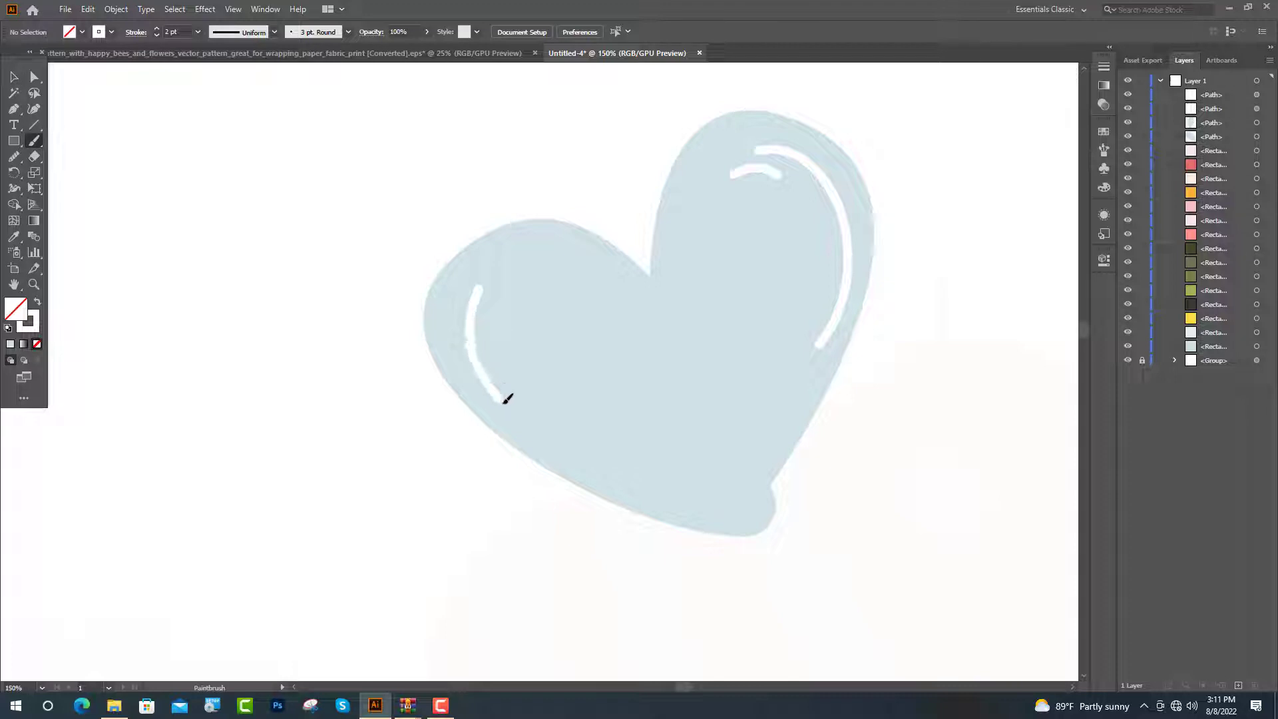
pyautogui.scroll(2, 490, 281)
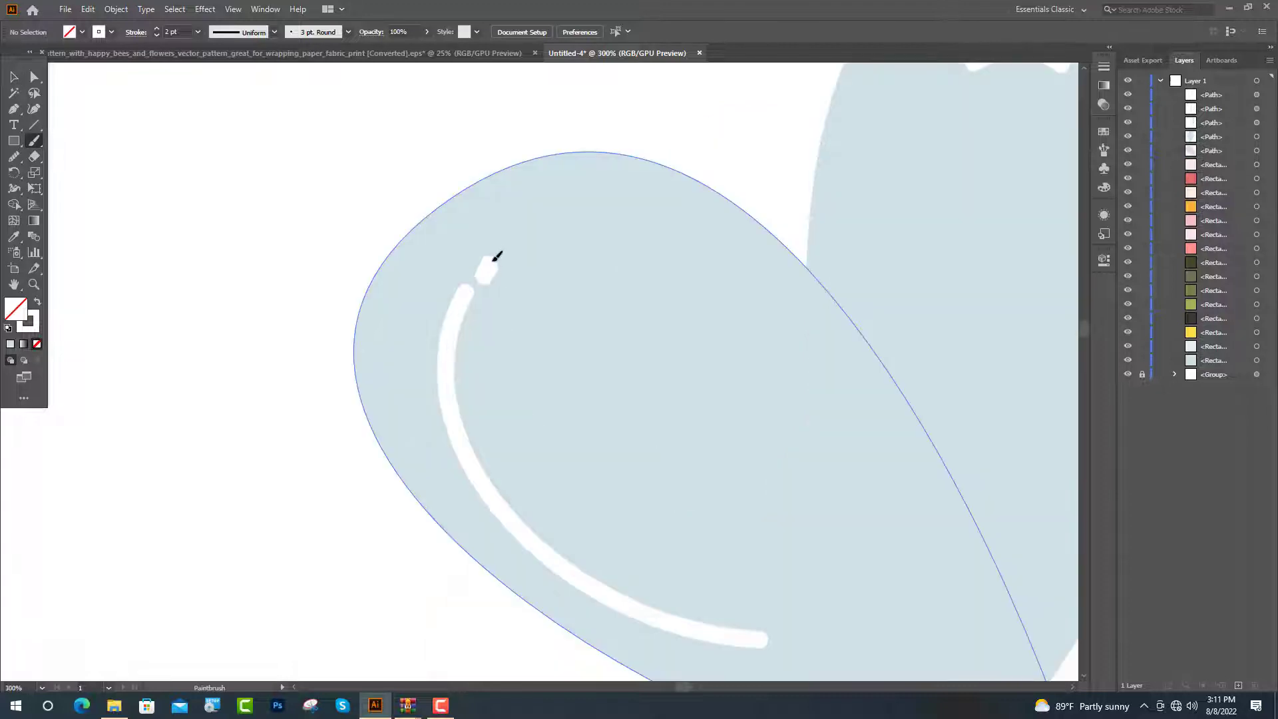
pyautogui.hotkey('ctrl', '-')
pyautogui.hotkey('ctrl', '-')
pyautogui.hotkey('ctrl', '-')
pyautogui.press('v')
pyautogui.click(1229, 108)
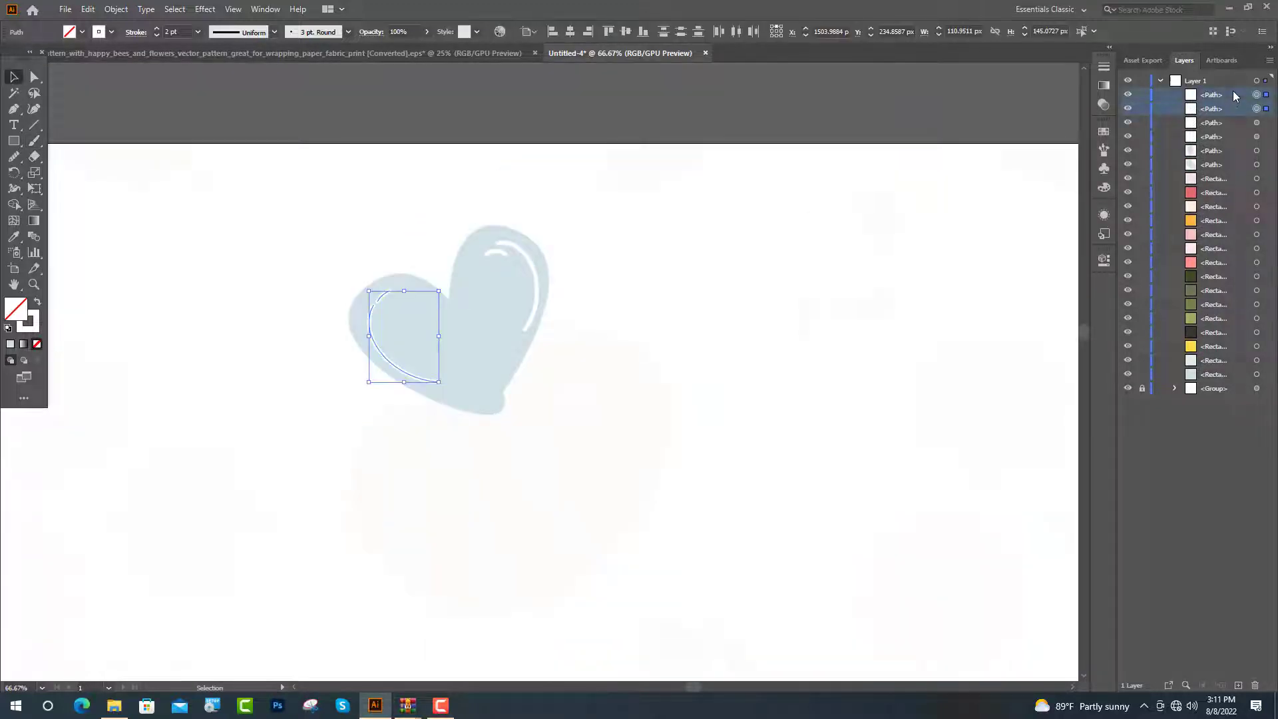
pyautogui.hotkey('ctrl', '[')
pyautogui.hotkey('ctrl', '[')
pyautogui.hotkey('ctrl', '[')
# Deselect the heart and hide it using its eye icon in the Layers panel
pyautogui.click(612, 140)
pyautogui.hotkey('ctrl', '-')
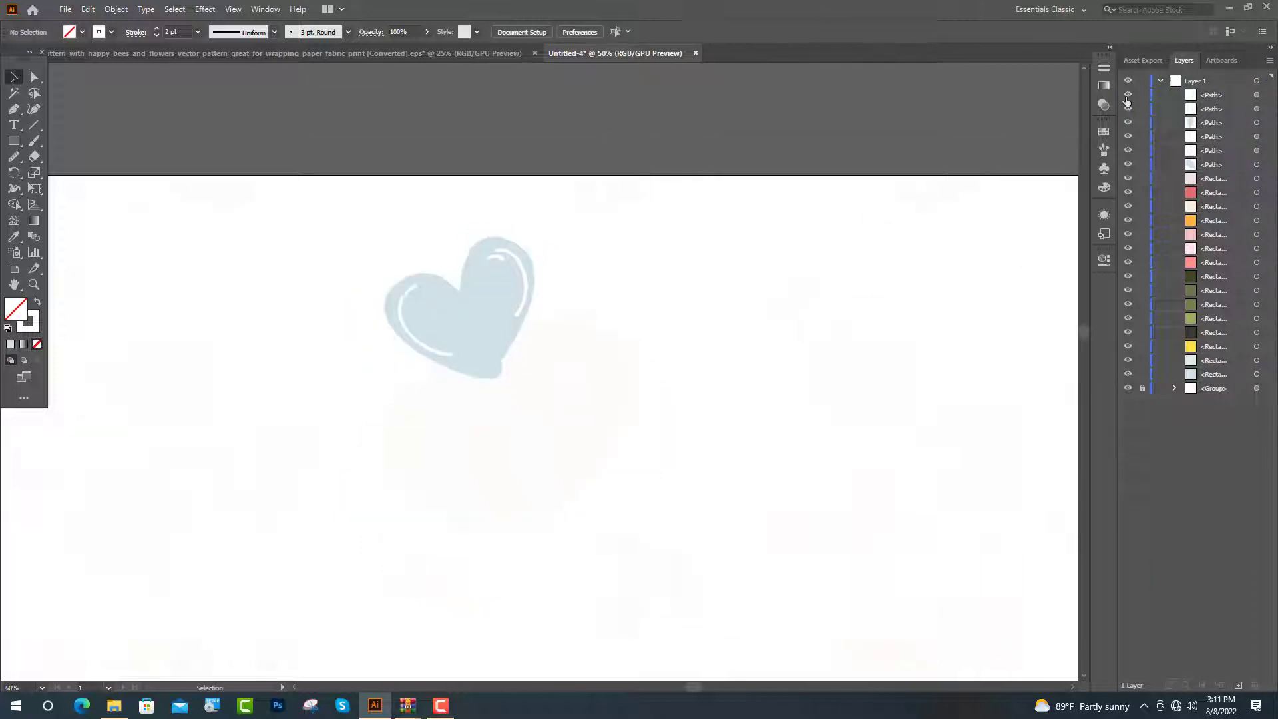
pyautogui.click(1127, 164)
pyautogui.hotkey('ctrl', '+')
pyautogui.hotkey('ctrl', '+')
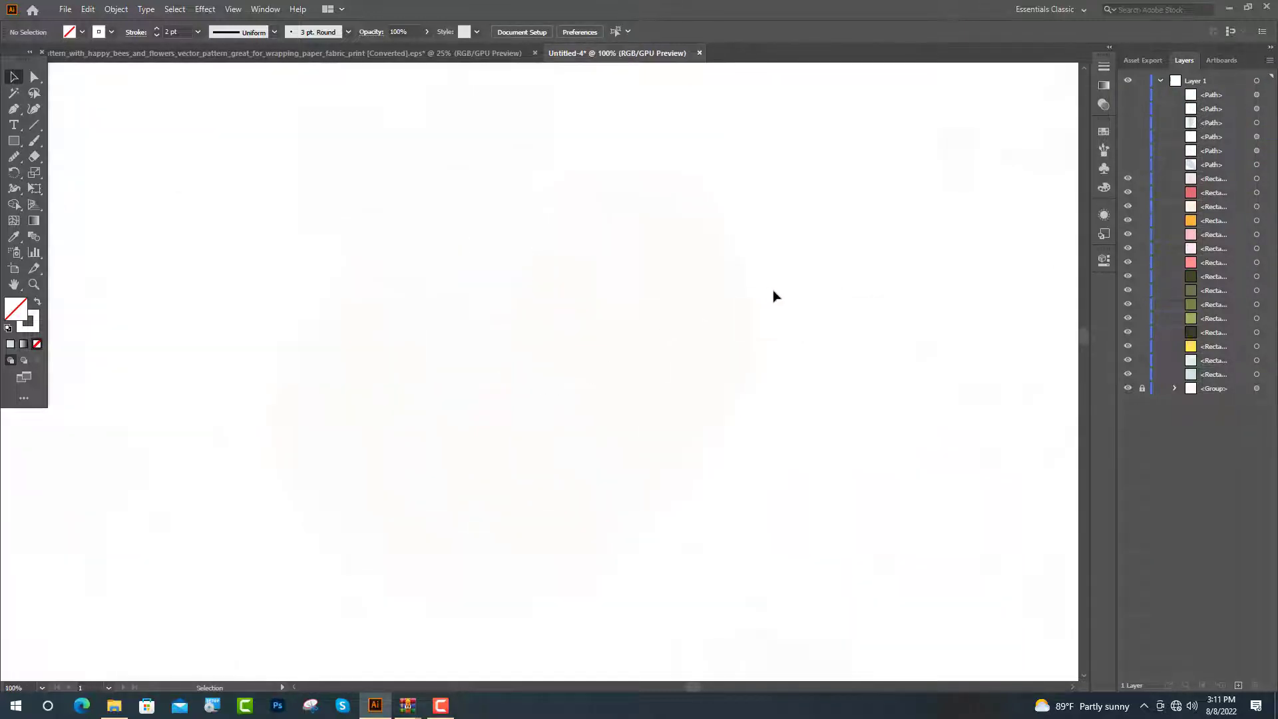
# Paint a rounded yellow outline for the bee body, then pick the near-black swatch
pyautogui.click(35, 141)
pyautogui.hotkey('ctrl', '-')
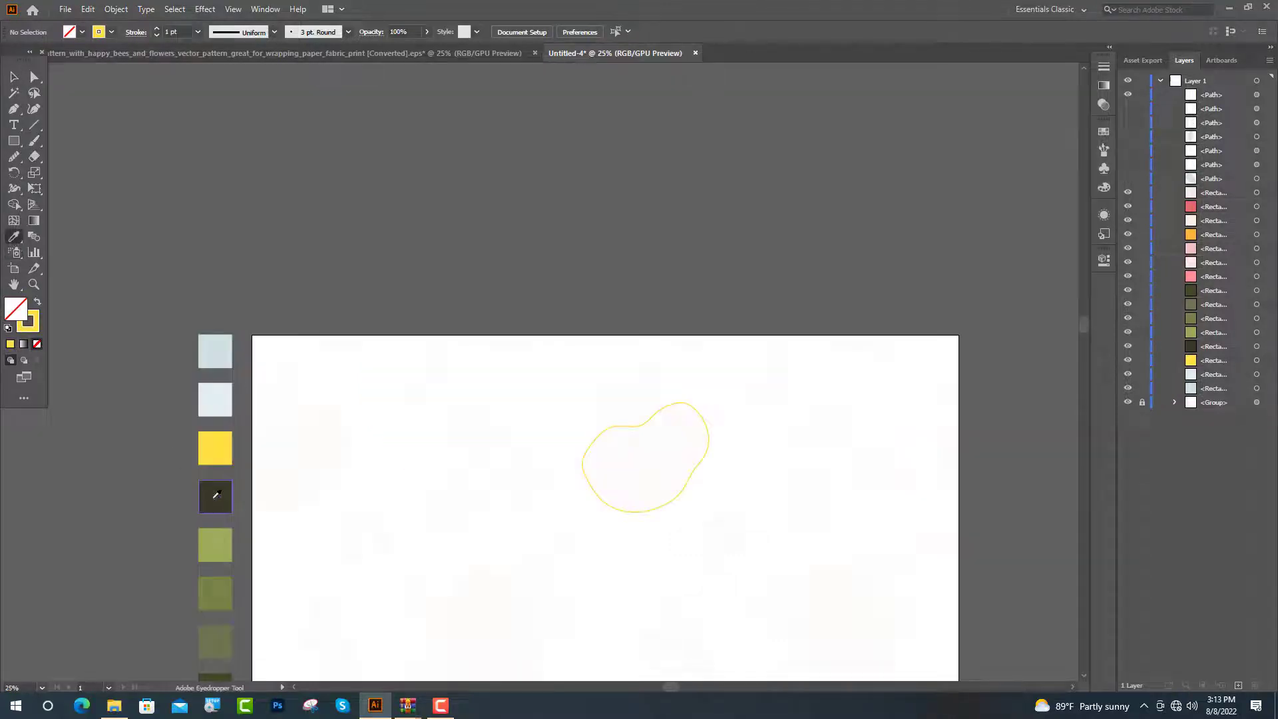
pyautogui.click(217, 495)
pyautogui.scroll(-3, 216, 494)
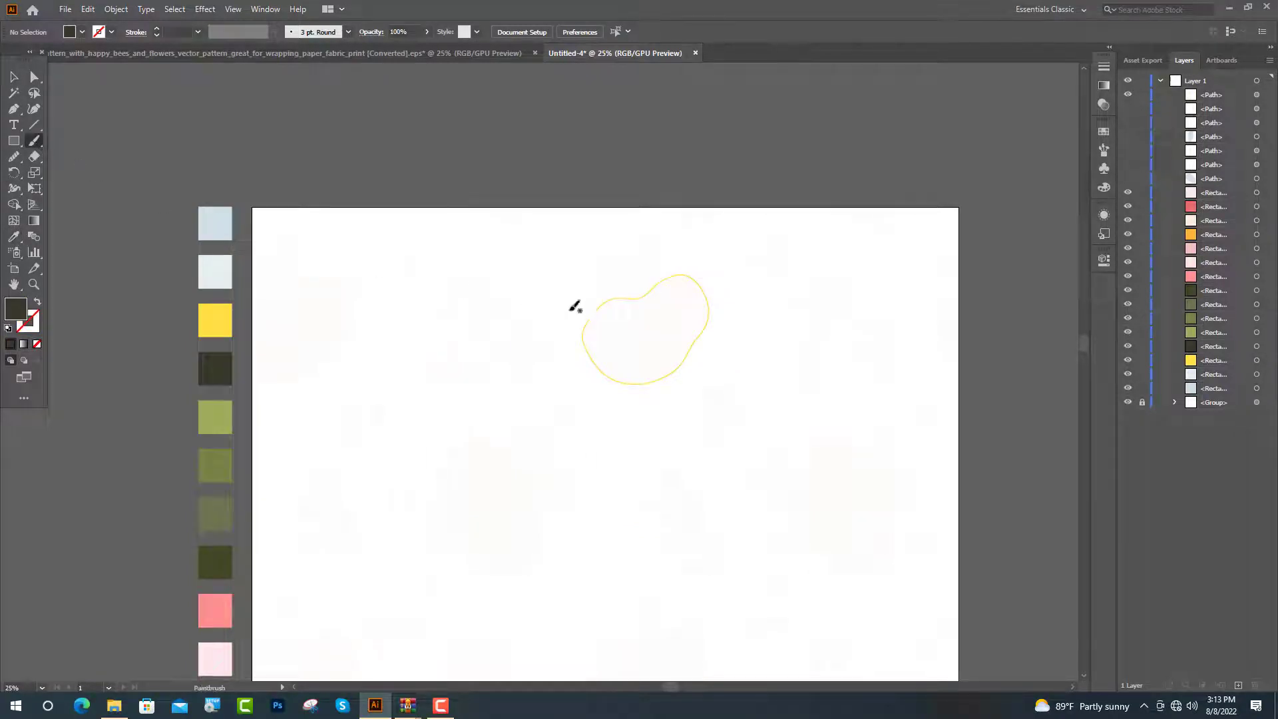
pyautogui.scroll(4, 681, 328)
# Make near-black the stroke colour and brush two antennae, a small mark and a smiling mouth
pyautogui.scroll(3, 682, 328)
pyautogui.hotkey('shift', 'x')
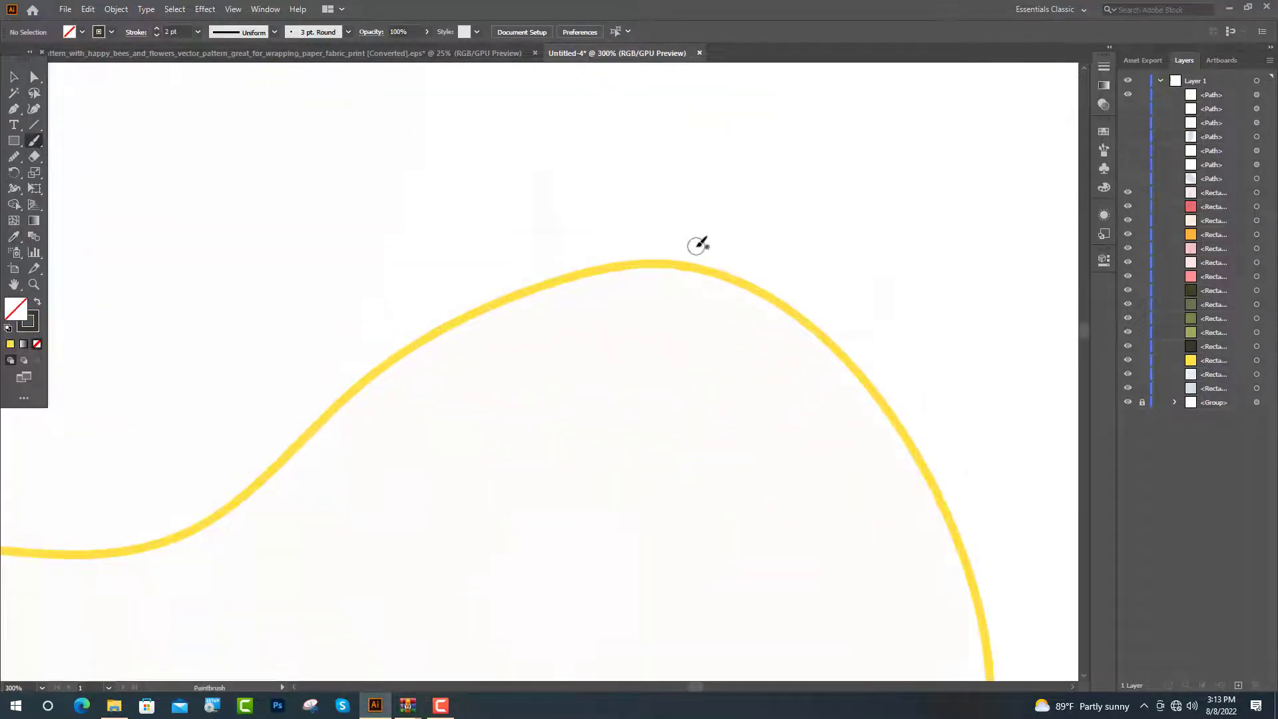
pyautogui.scroll(1, 510, 201)
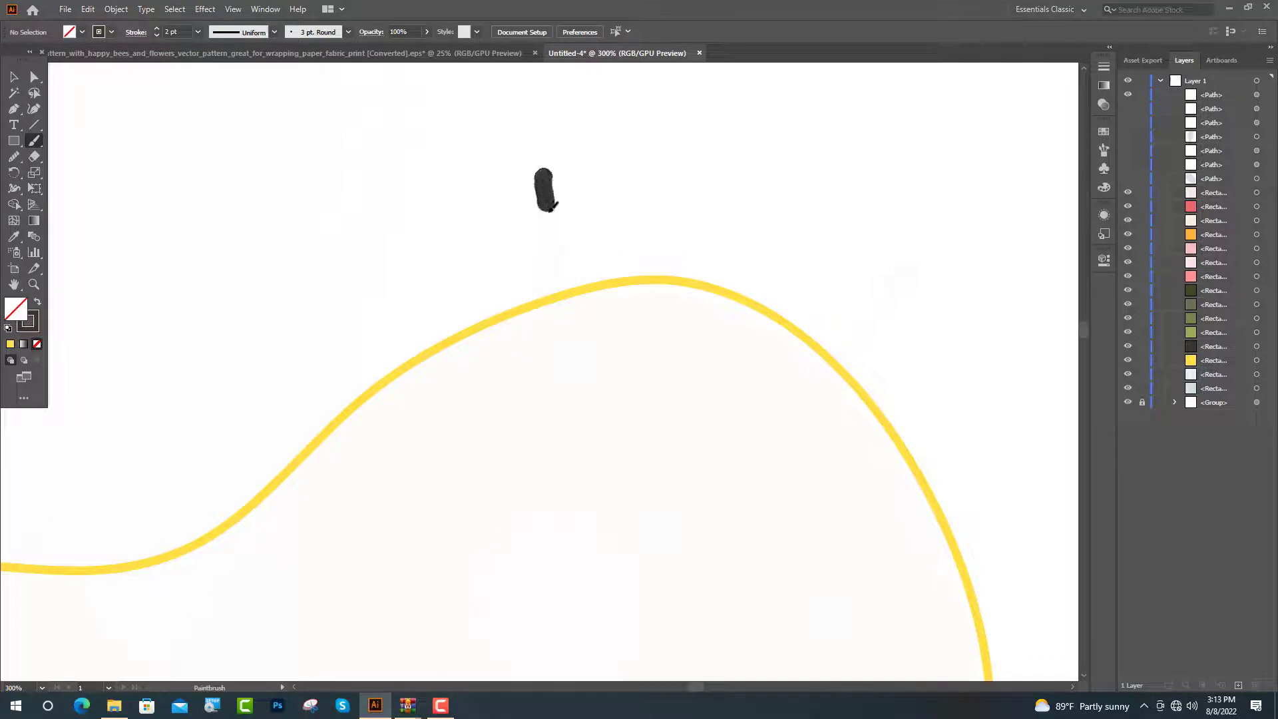
pyautogui.moveTo(550, 209); pyautogui.dragTo(607, 396)
pyautogui.scroll(-2, 820, 233)
pyautogui.hscroll(5, 820, 233)
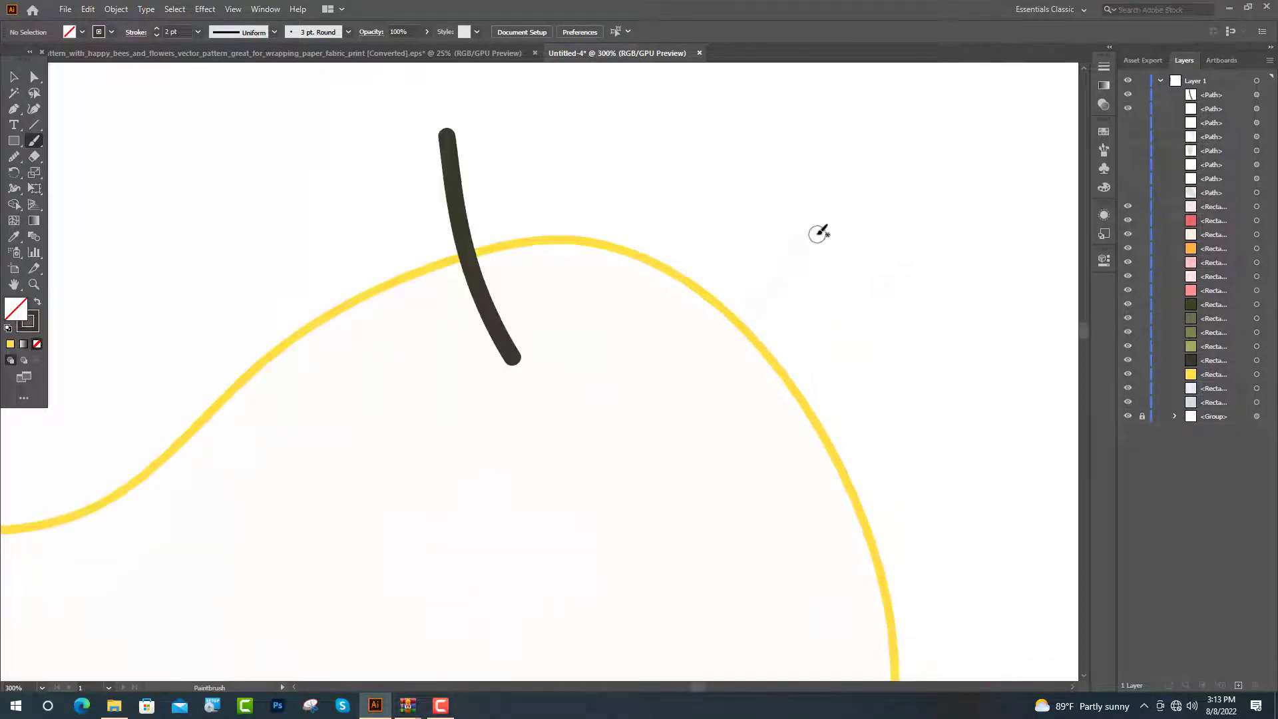
pyautogui.moveTo(760, 308); pyautogui.dragTo(732, 343)
pyautogui.scroll(-2, 766, 391)
pyautogui.scroll(2, 765, 377)
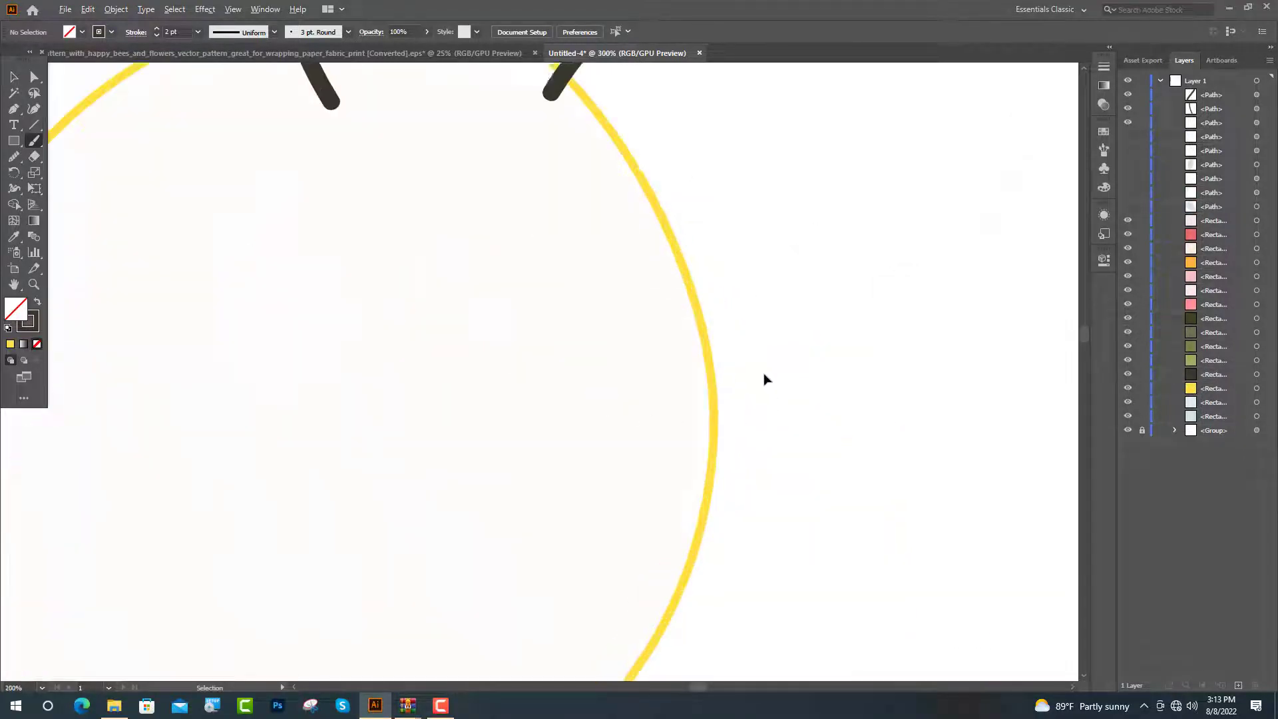
pyautogui.click(506, 296)
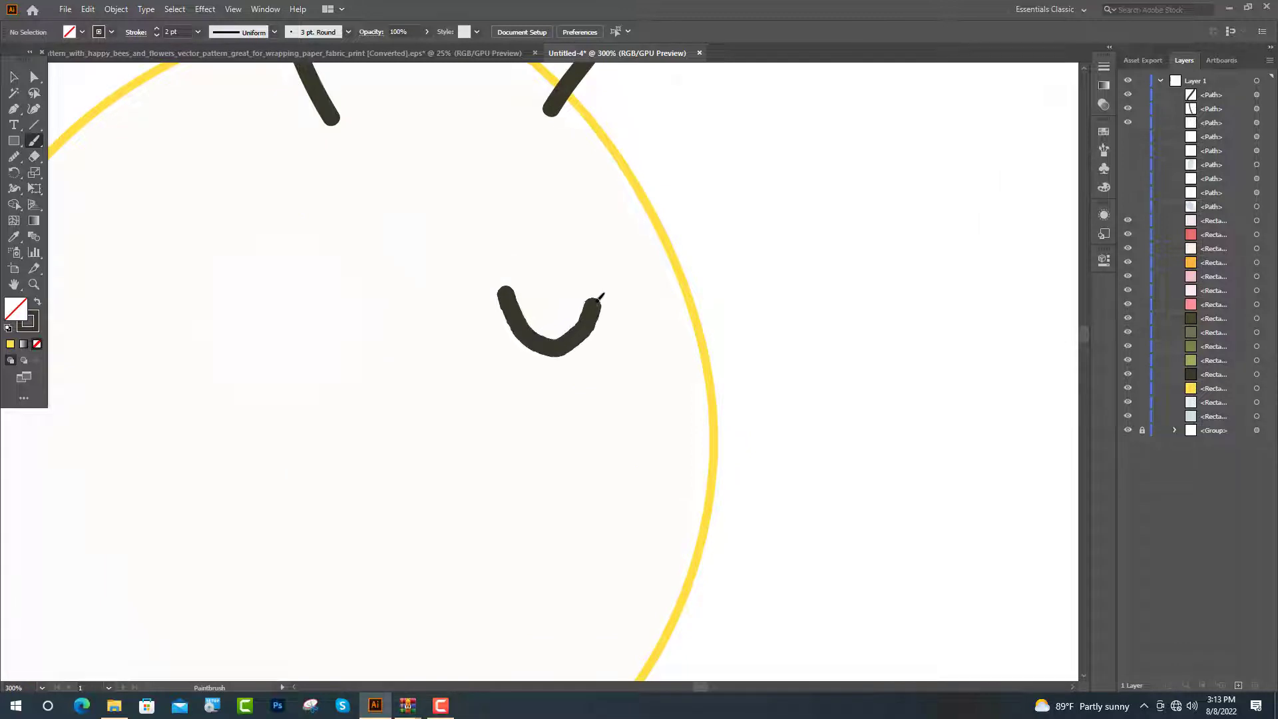
pyautogui.moveTo(601, 296); pyautogui.dragTo(603, 298)
# Brush two dark legs under the body and a short mark on its left edge
pyautogui.scroll(-6, 363, 335)
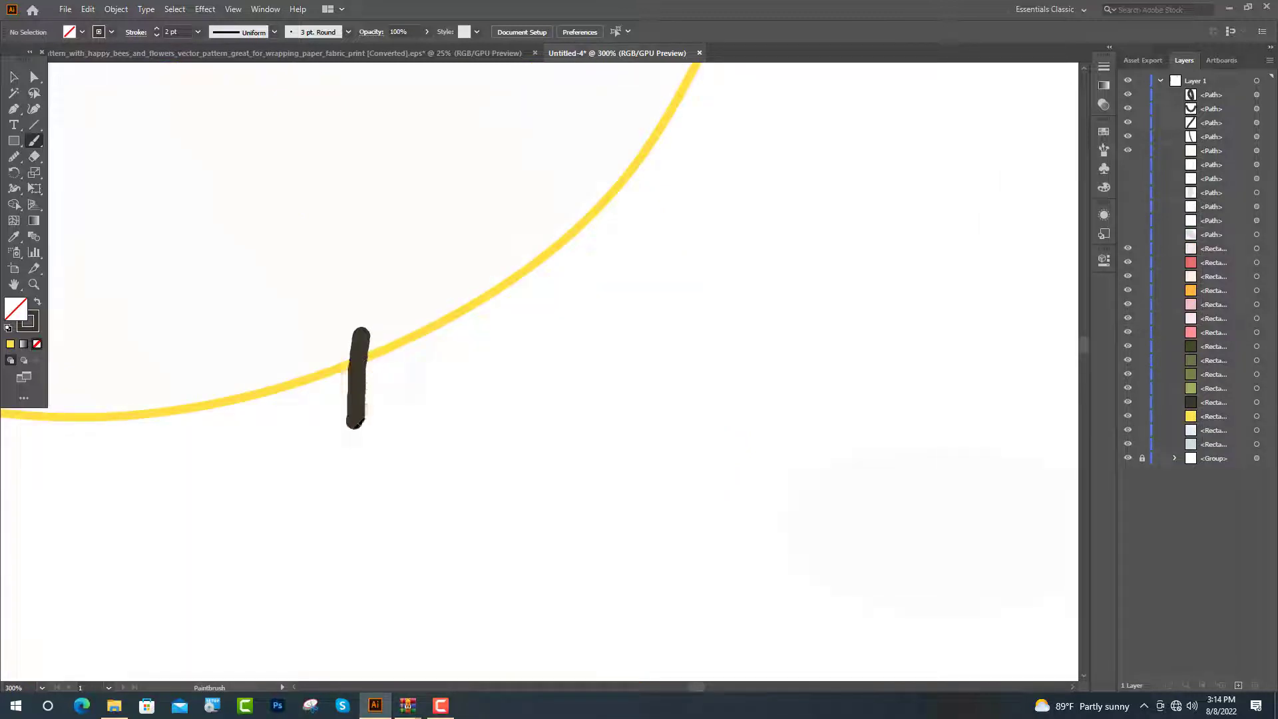
pyautogui.moveTo(358, 424); pyautogui.dragTo(352, 441)
pyautogui.moveTo(453, 305); pyautogui.dragTo(417, 406)
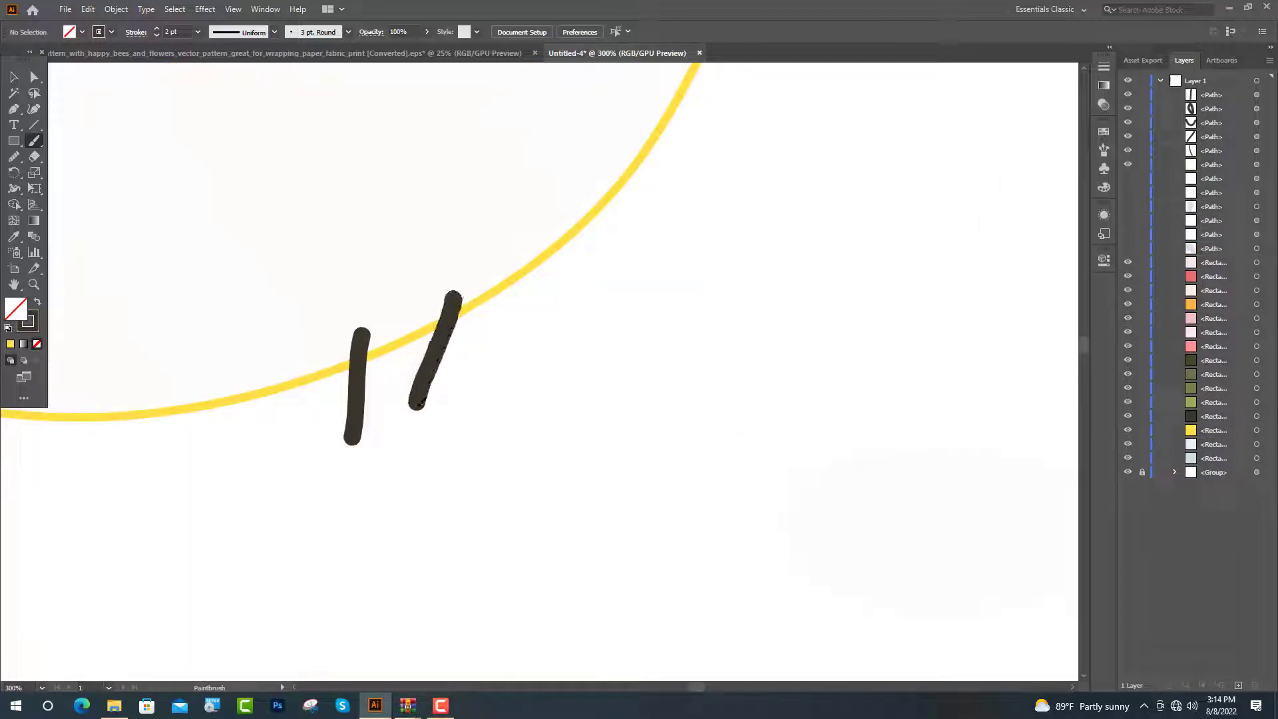
pyautogui.scroll(-3, 471, 299)
pyautogui.scroll(4, 488, 297)
pyautogui.scroll(2, 512, 295)
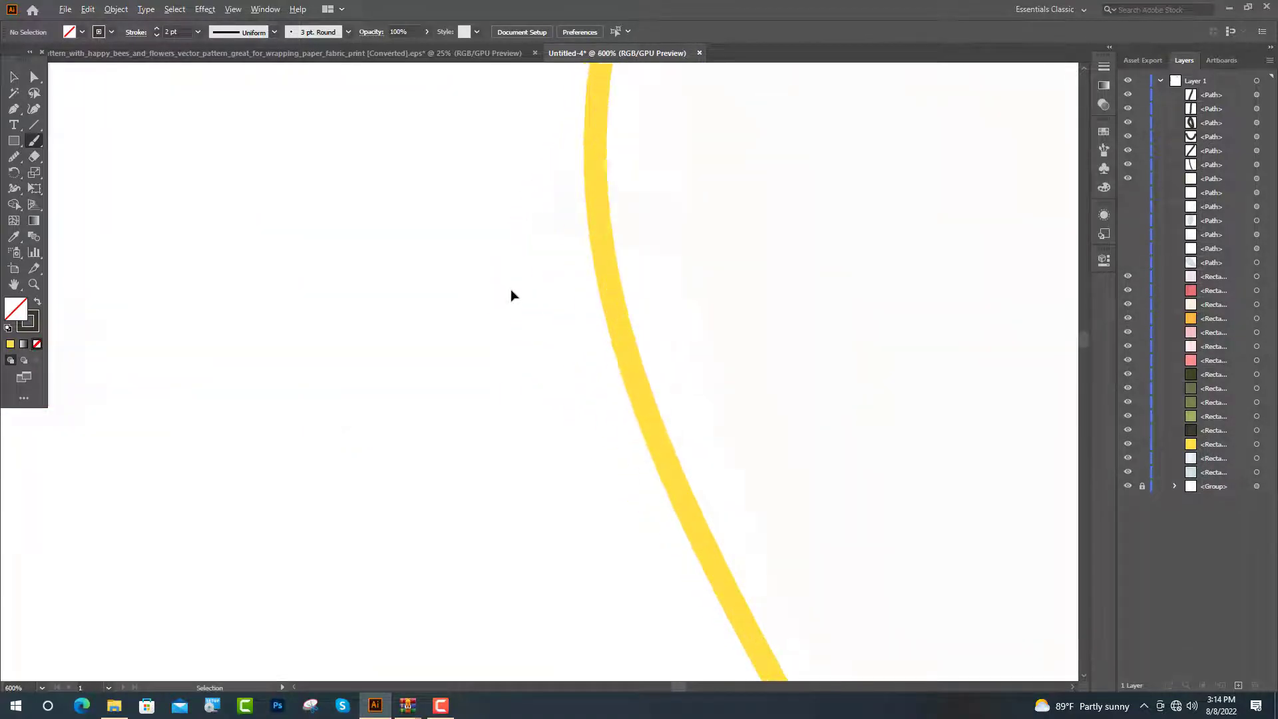
pyautogui.moveTo(705, 237); pyautogui.dragTo(526, 211)
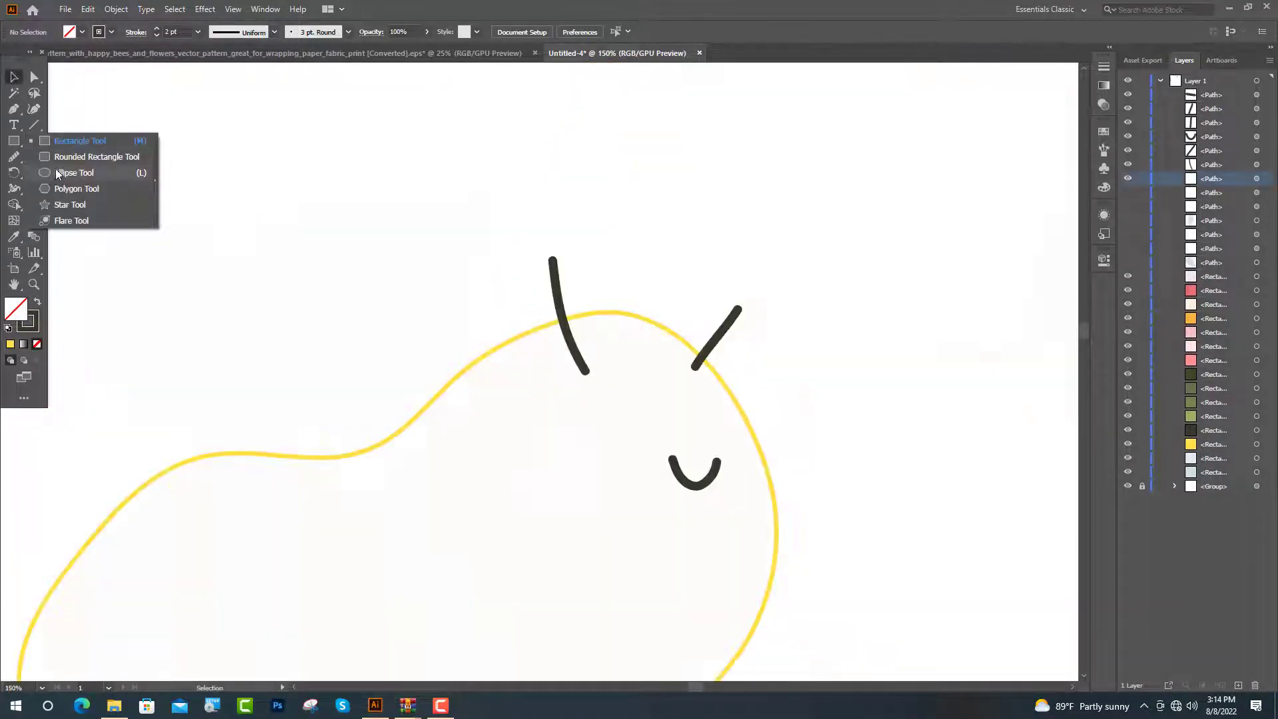
# Draw a solid dark oval eye and copy it to the other side of the smile
pyautogui.click(57, 176)
pyautogui.scroll(5, 616, 431)
pyautogui.scroll(-2, 620, 399)
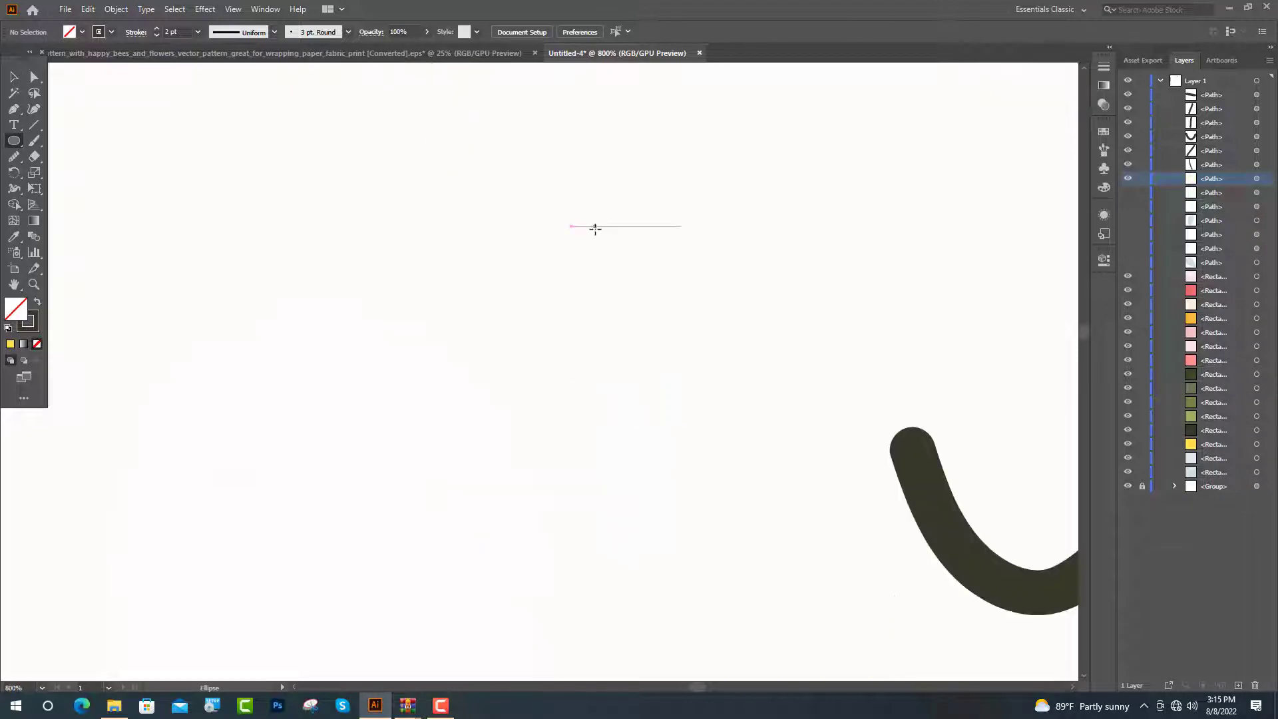
pyautogui.moveTo(594, 226); pyautogui.dragTo(693, 416)
pyautogui.press('v')
pyautogui.click(38, 304)
pyautogui.scroll(-2, 257, 334)
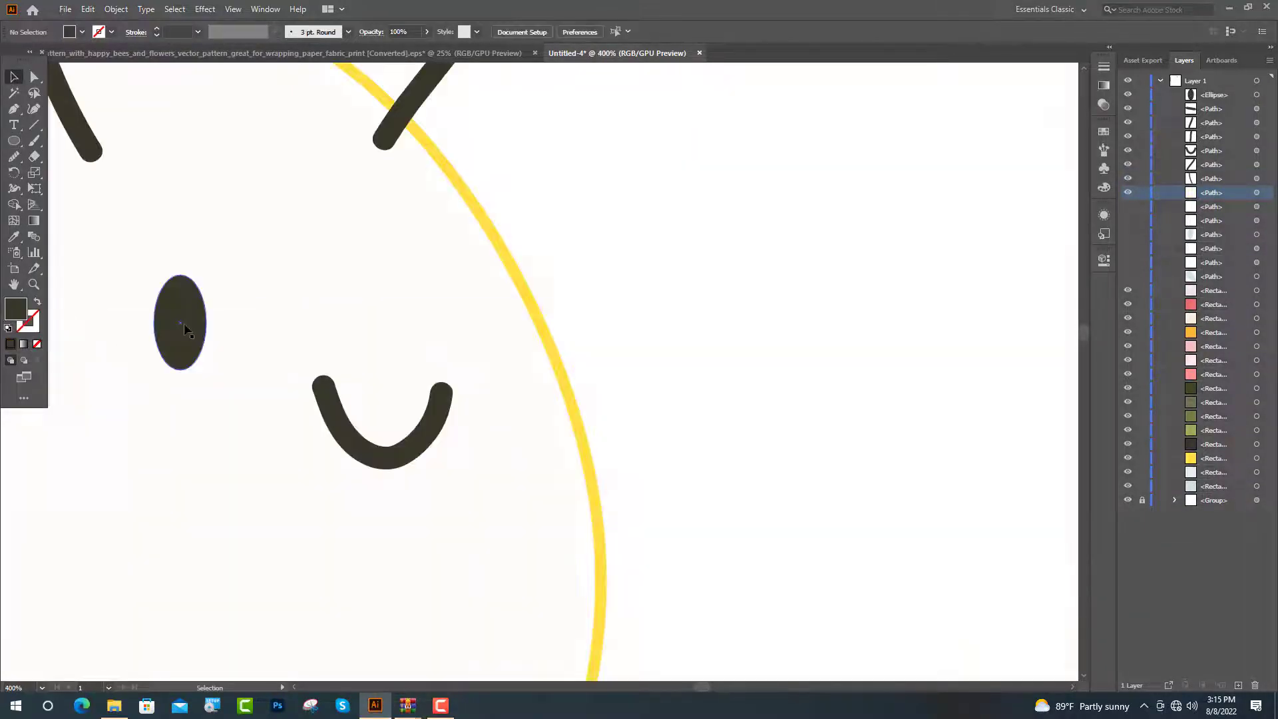
pyautogui.moveTo(183, 325); pyautogui.dragTo(526, 324)
# Bring both eyes, the smile, the antenna and the yellow body outline to the front
pyautogui.scroll(-3, 858, 193)
pyautogui.click(692, 226)
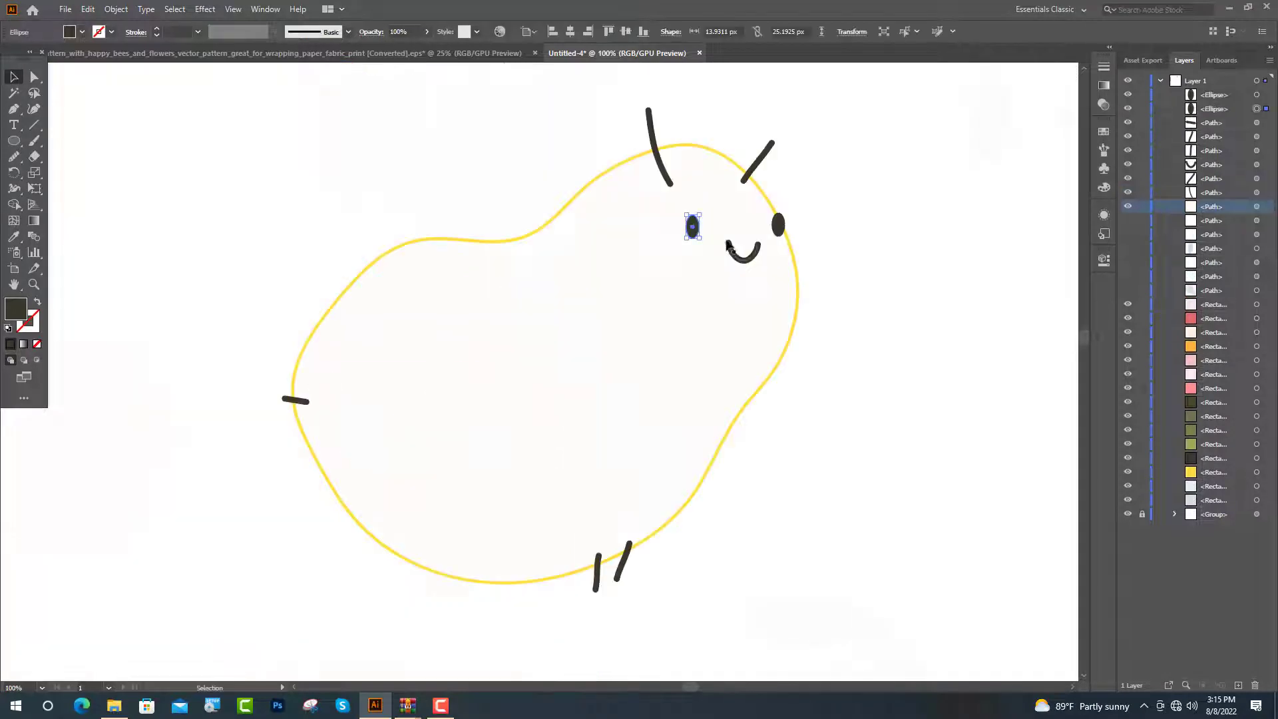
pyautogui.keyDown('shift'); pyautogui.click(744, 258); pyautogui.keyUp('shift')
pyautogui.keyDown('shift'); pyautogui.click(777, 225); pyautogui.keyUp('shift')
pyautogui.keyDown('shift'); pyautogui.click(656, 152); pyautogui.keyUp('shift')
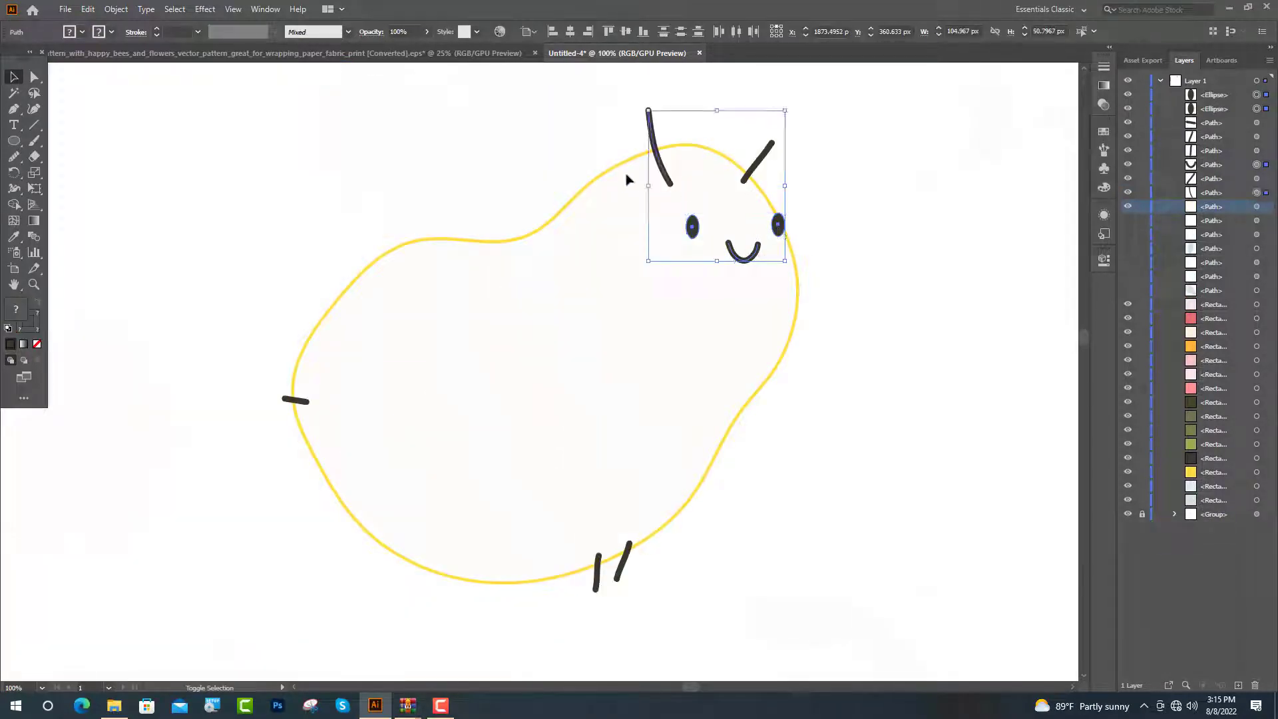
pyautogui.keyDown('shift'); pyautogui.click(610, 173); pyautogui.keyUp('shift')
pyautogui.rightClick(610, 173)
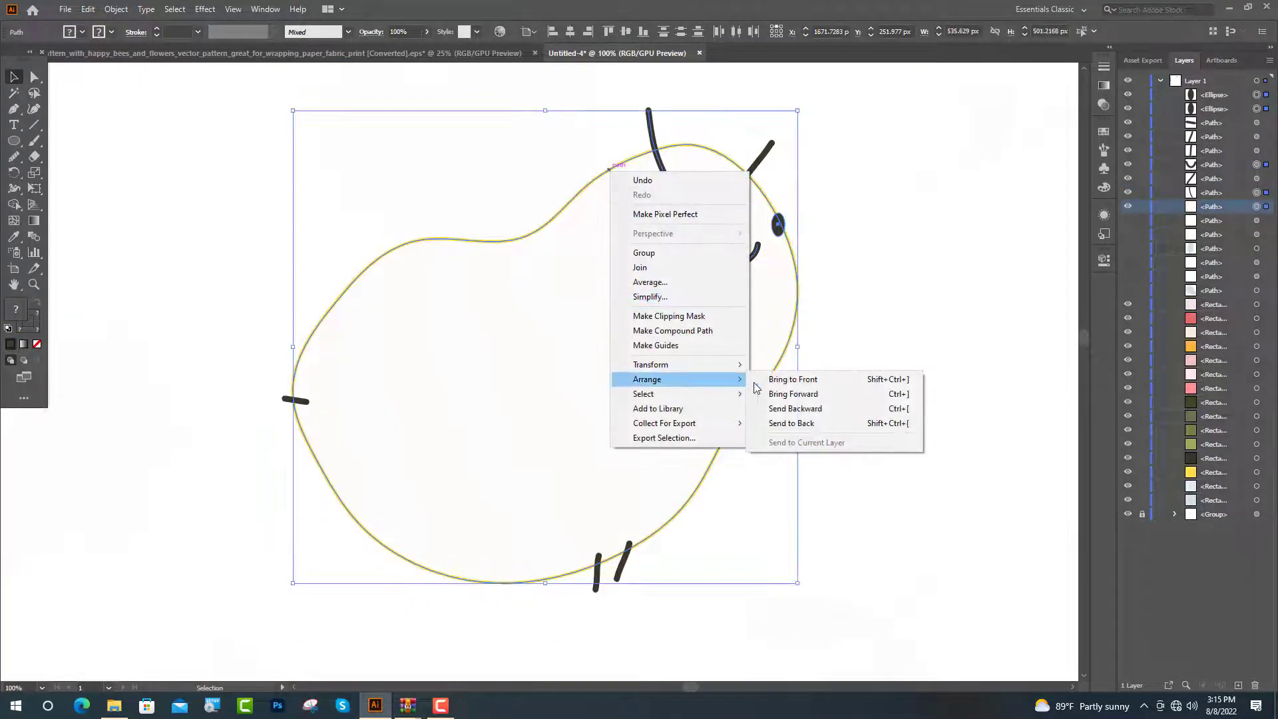
pyautogui.click(786, 377)
pyautogui.hotkey('ctrl', 'shift', 'a')
pyautogui.click(13, 108)
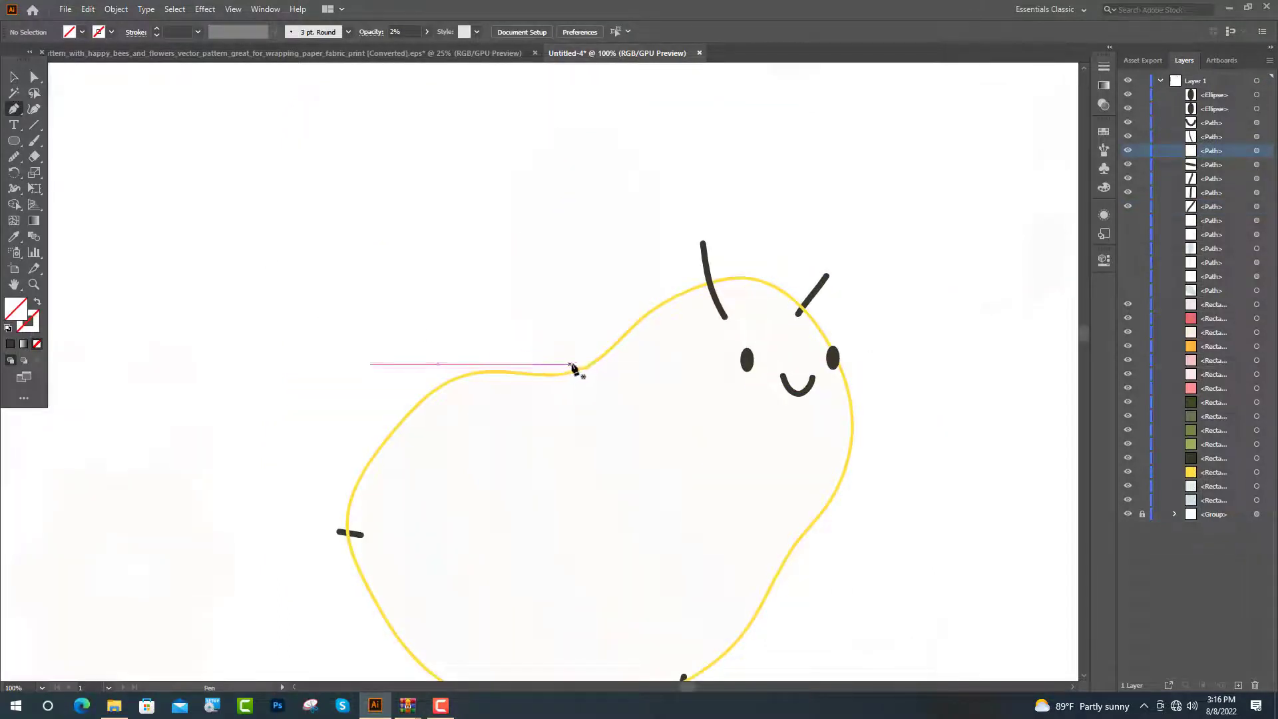
# Draw a closed curved stripe across the bee's middle, anchored top and bottom on the outline
pyautogui.scroll(-3, 579, 366)
pyautogui.click(610, 222)
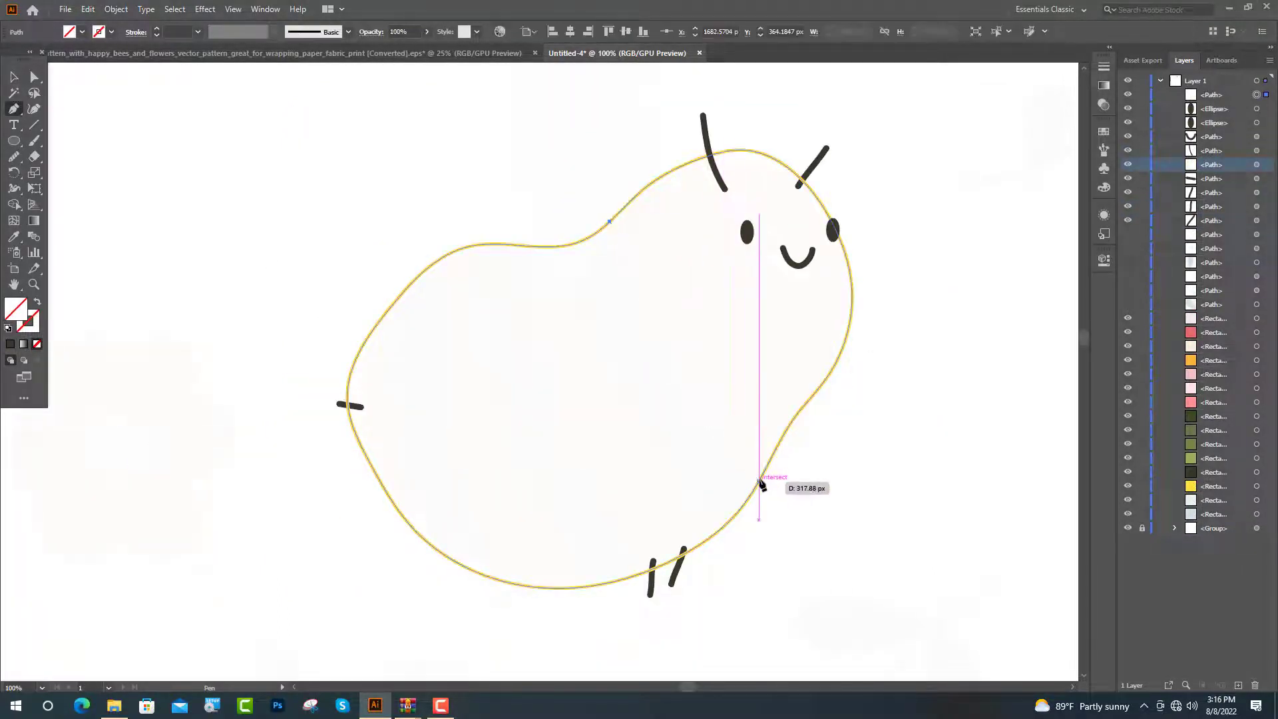
pyautogui.moveTo(759, 481); pyautogui.dragTo(842, 529)
pyautogui.scroll(5, 732, 519)
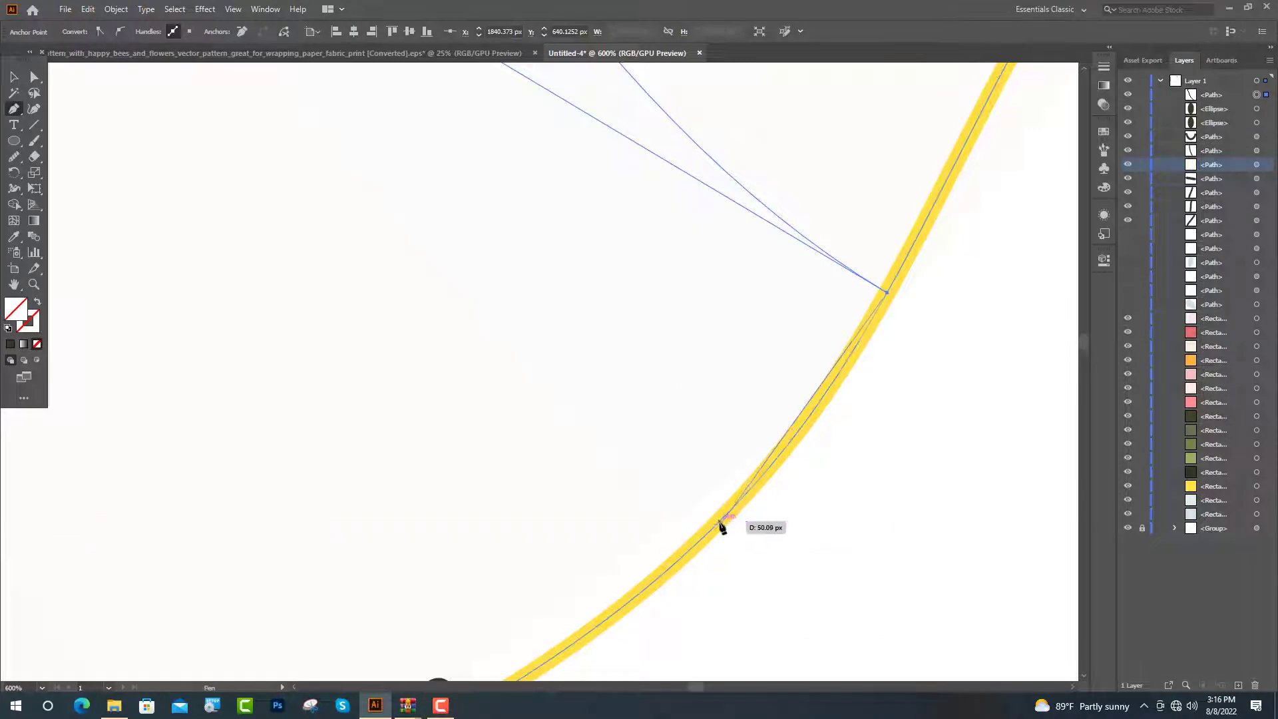
pyautogui.moveTo(699, 540); pyautogui.dragTo(643, 573)
pyautogui.scroll(-3, 641, 573)
pyautogui.scroll(-3, 719, 585)
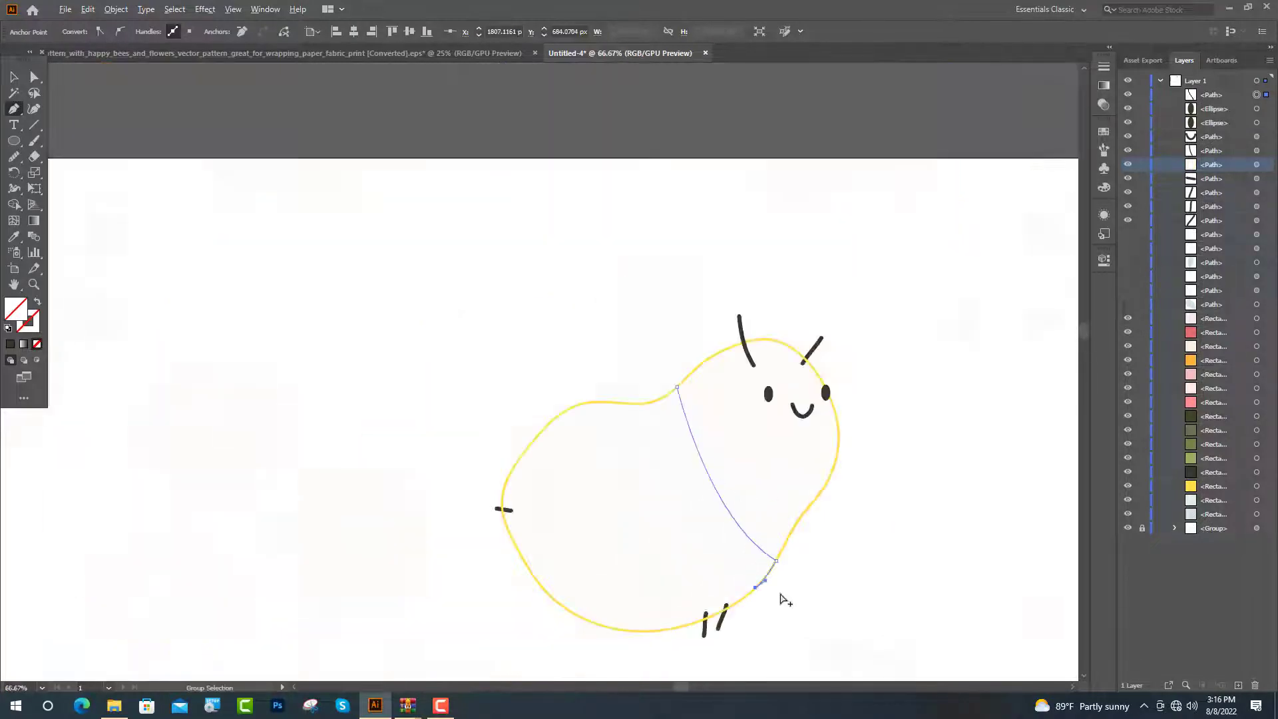
pyautogui.scroll(1, 776, 600)
pyautogui.moveTo(612, 388); pyautogui.dragTo(614, 260)
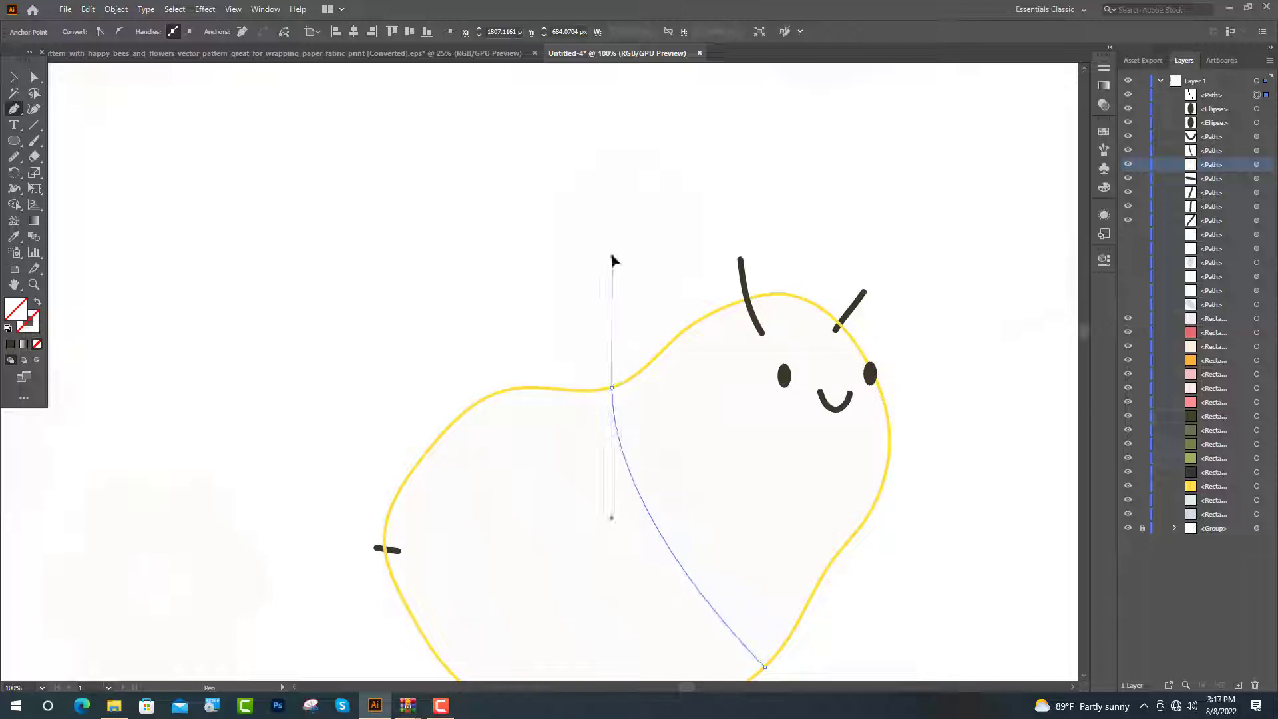
pyautogui.scroll(5, 607, 296)
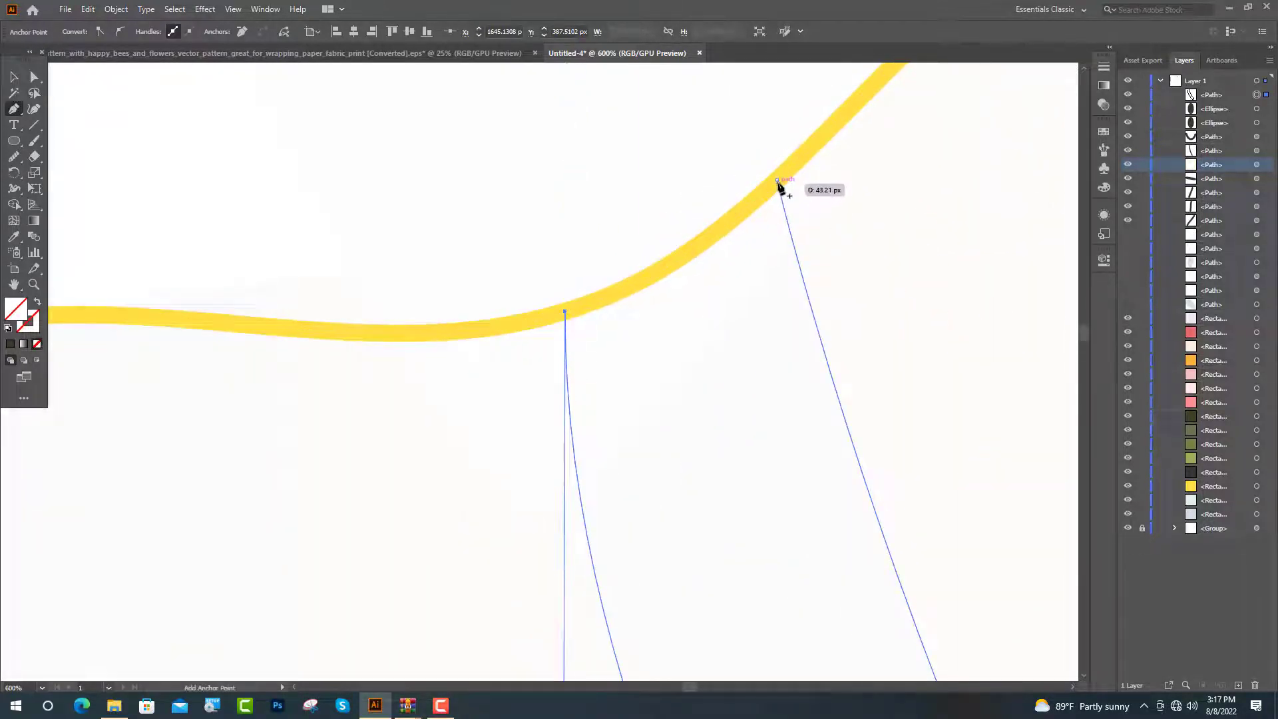
pyautogui.moveTo(777, 180); pyautogui.dragTo(845, 103)
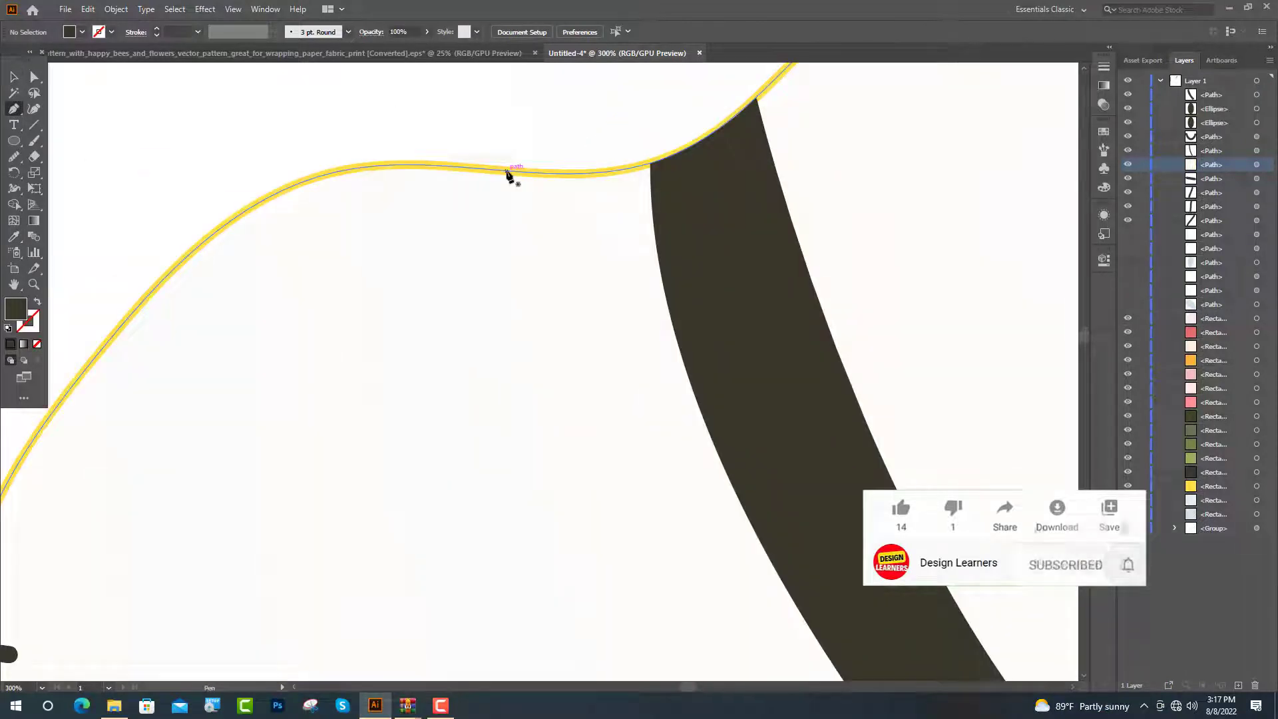
# Draw a second closed curved dark stripe toward the bee's rear, following the outline
pyautogui.click(510, 171)
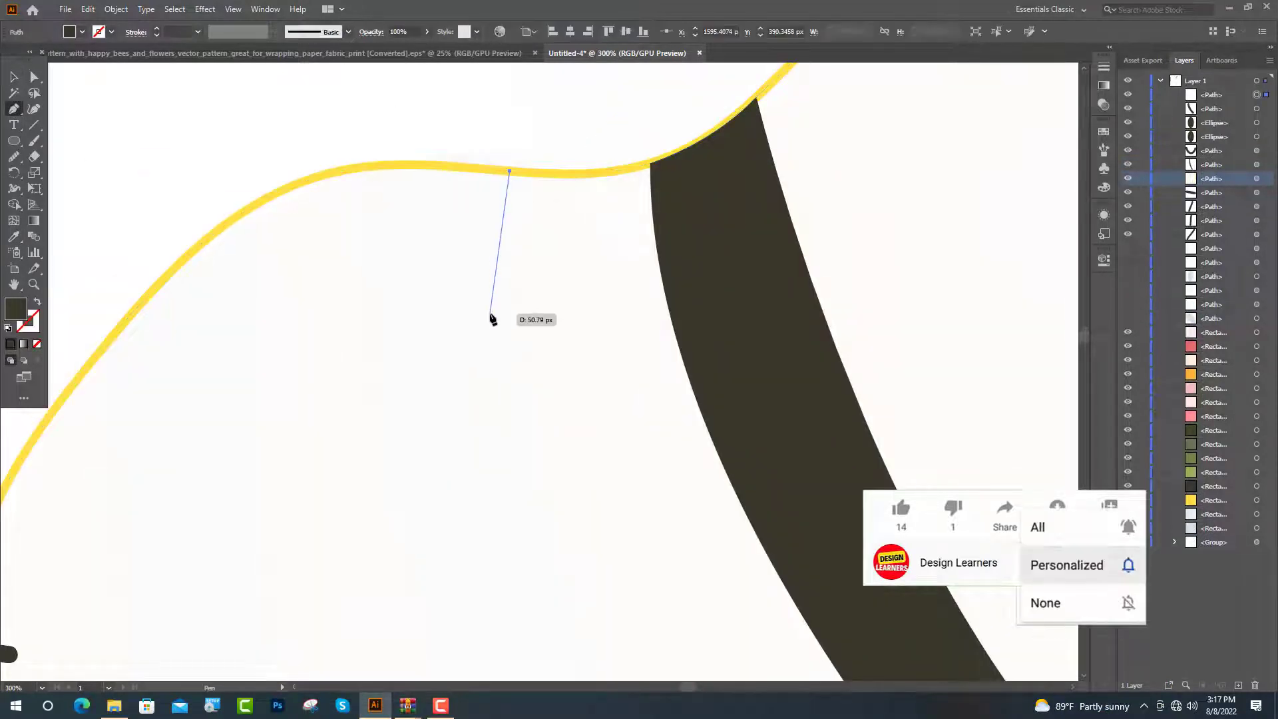
pyautogui.scroll(-3, 599, 466)
pyautogui.scroll(5, 599, 466)
pyautogui.moveTo(596, 464); pyautogui.dragTo(788, 651)
pyautogui.scroll(-6, 713, 566)
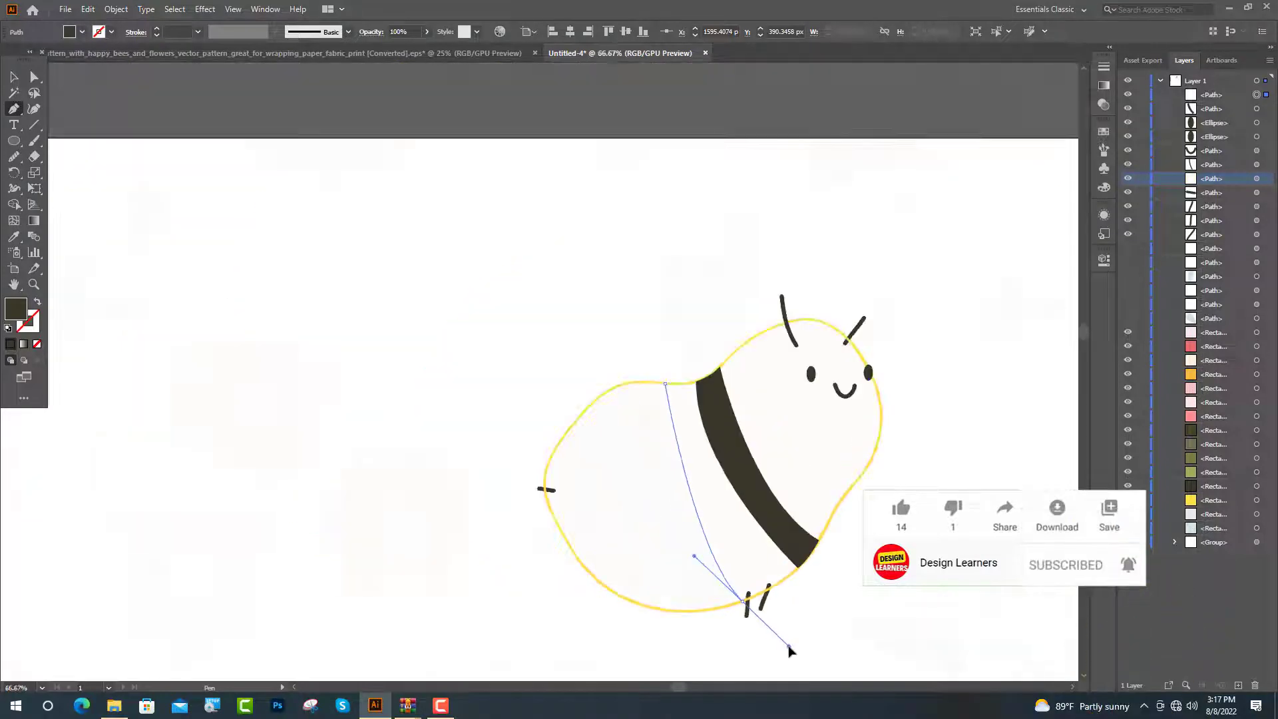
pyautogui.scroll(3, 826, 612)
pyautogui.scroll(4, 812, 599)
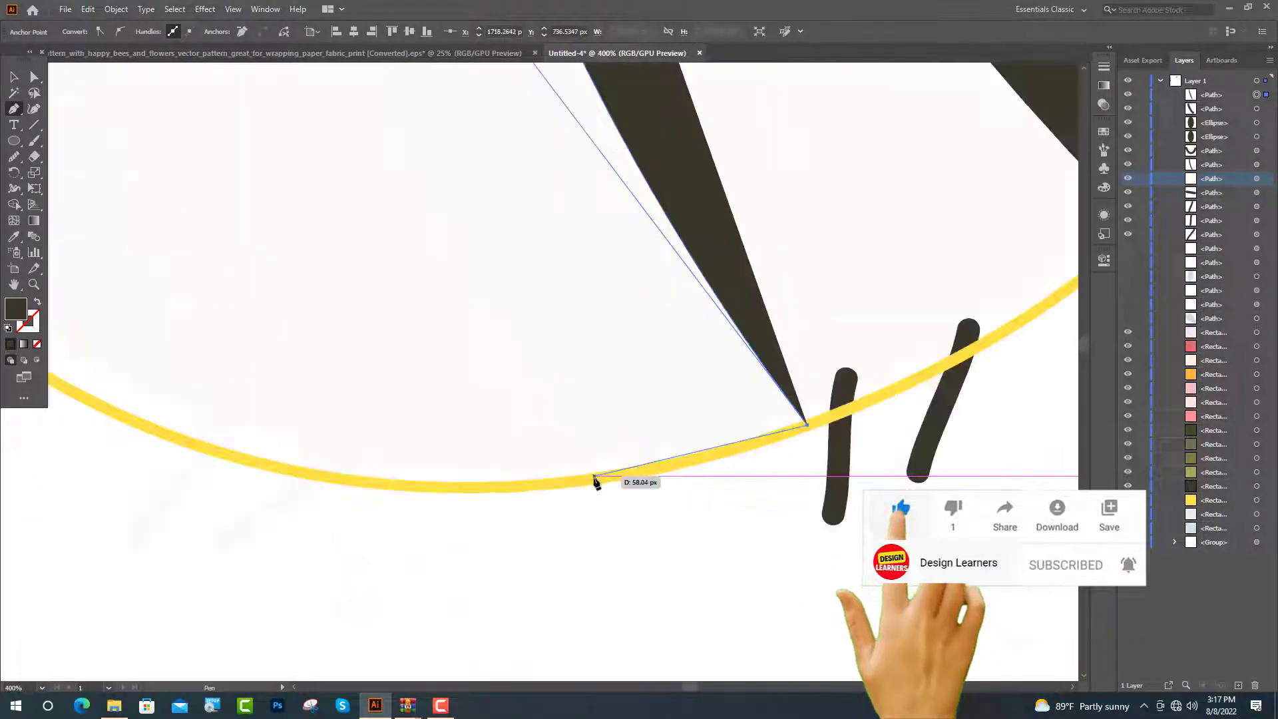
pyautogui.moveTo(595, 479); pyautogui.dragTo(464, 504)
pyautogui.scroll(-5, 586, 492)
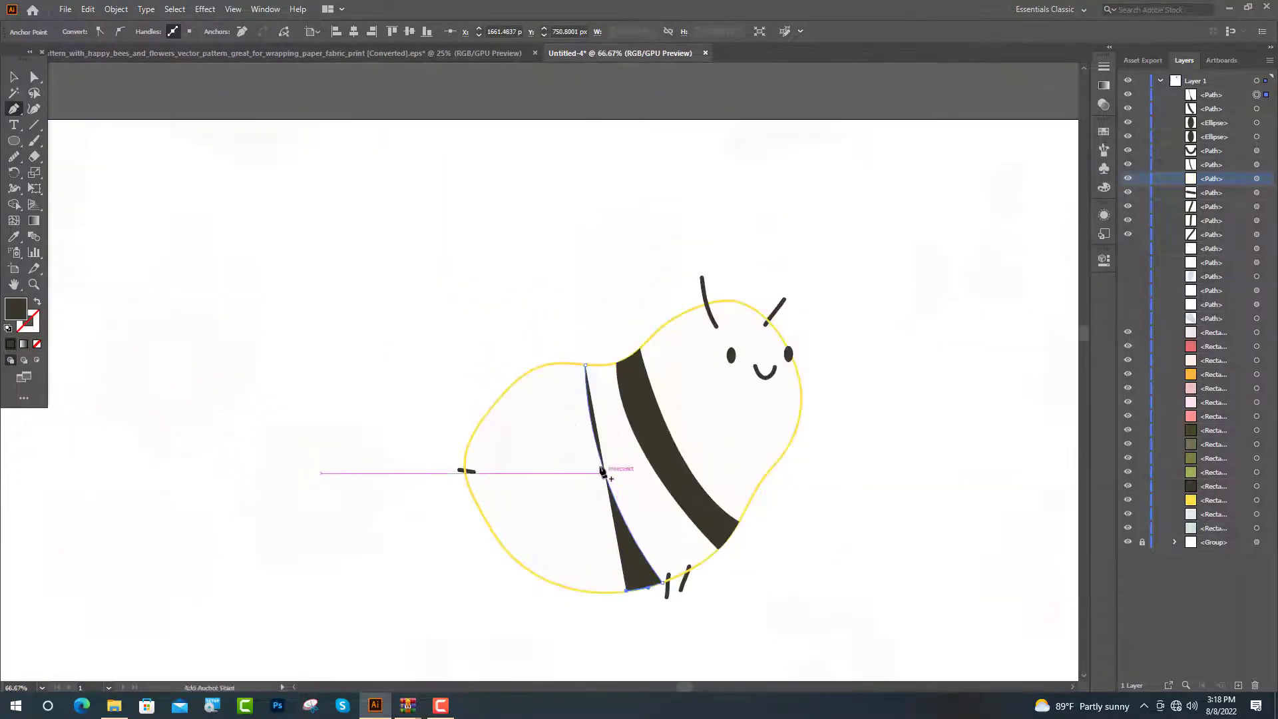
pyautogui.scroll(3, 568, 408)
pyautogui.moveTo(520, 158); pyautogui.dragTo(613, 248)
pyautogui.scroll(-3, 613, 247)
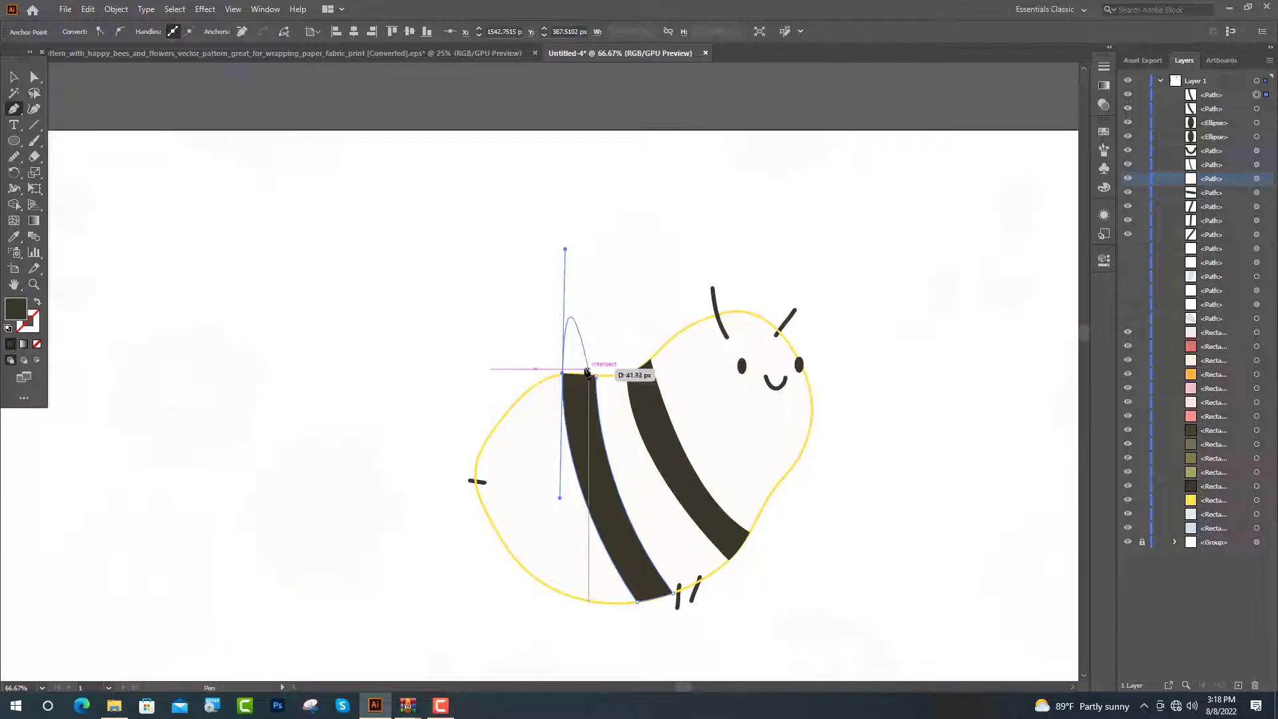
pyautogui.moveTo(579, 300); pyautogui.dragTo(750, 371)
pyautogui.scroll(3, 485, 172)
# Draw a third stripe filling the body's left end with a sharp corner, then select the body
pyautogui.click(485, 166)
pyautogui.scroll(-3, 509, 452)
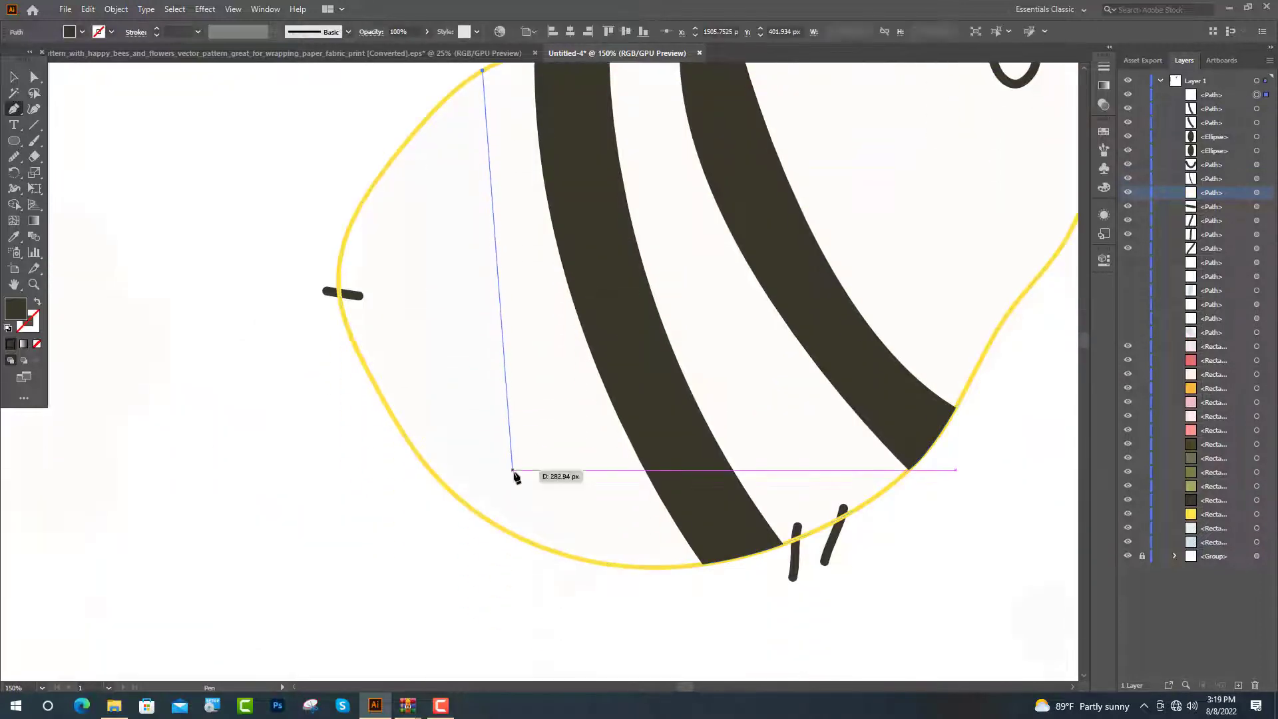
pyautogui.moveTo(561, 553); pyautogui.dragTo(642, 676)
pyautogui.scroll(3, 471, 513)
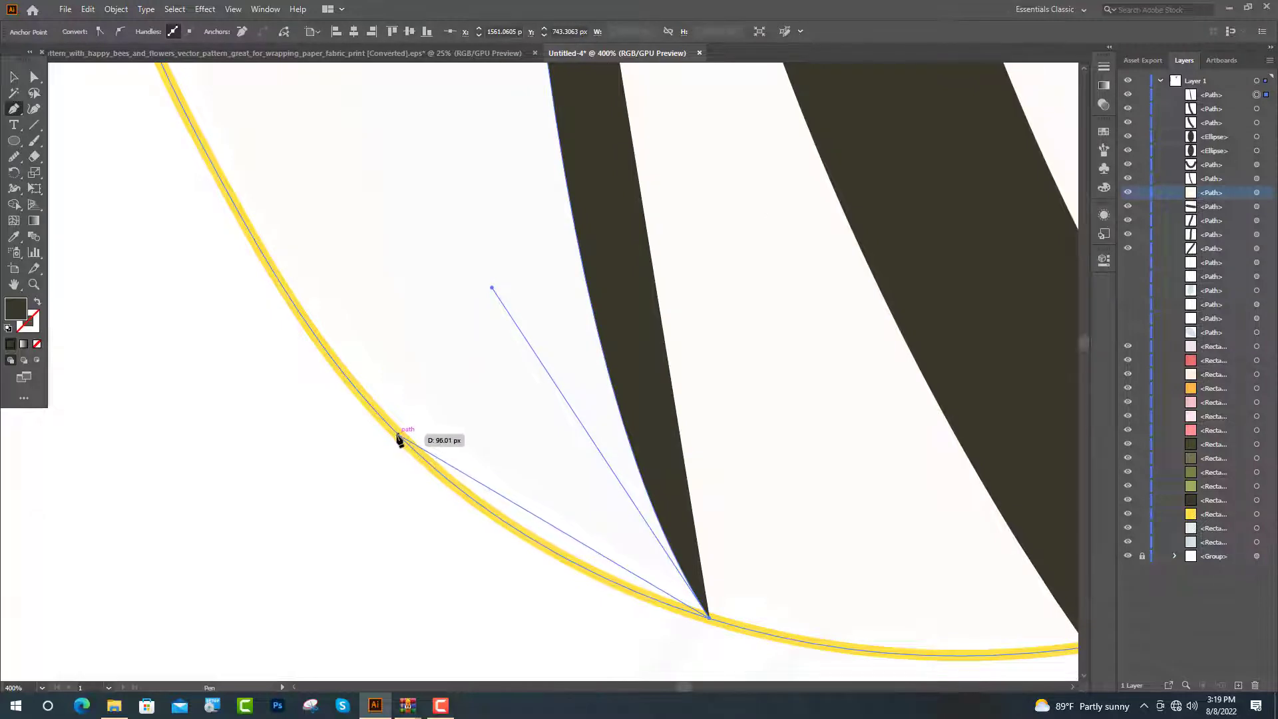
pyautogui.moveTo(402, 439); pyautogui.dragTo(288, 326)
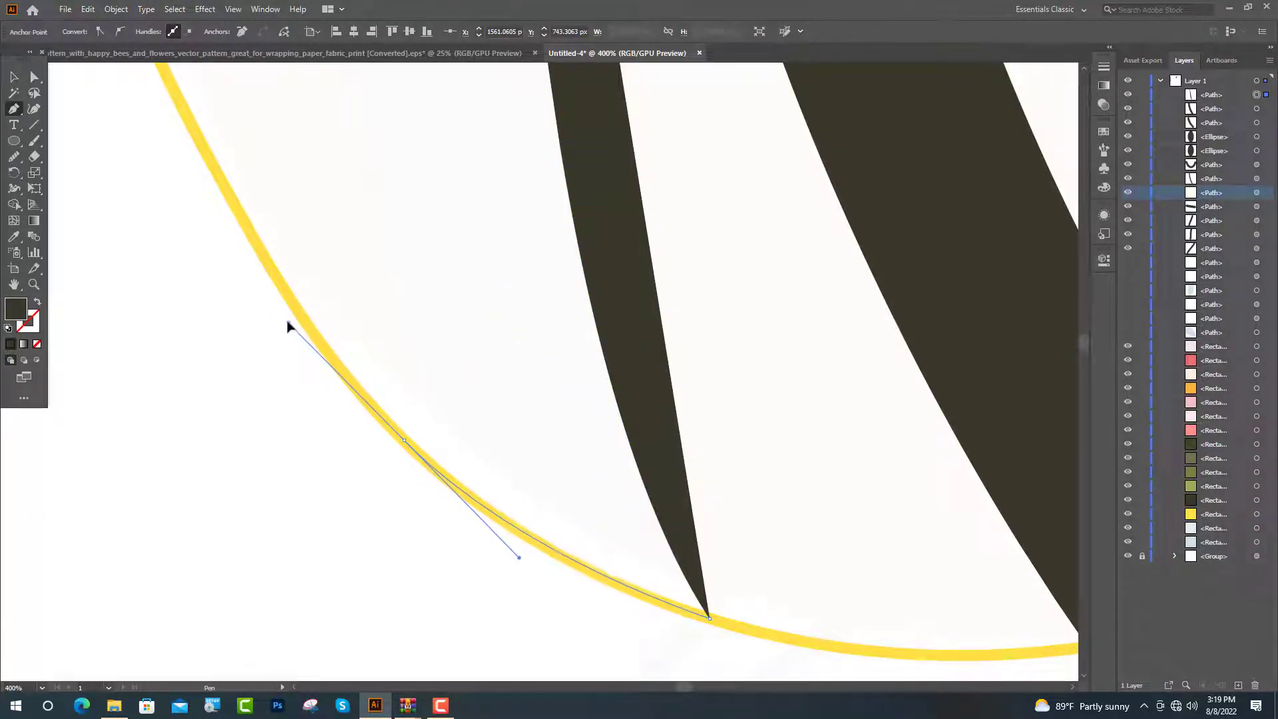
pyautogui.scroll(-1, 399, 281)
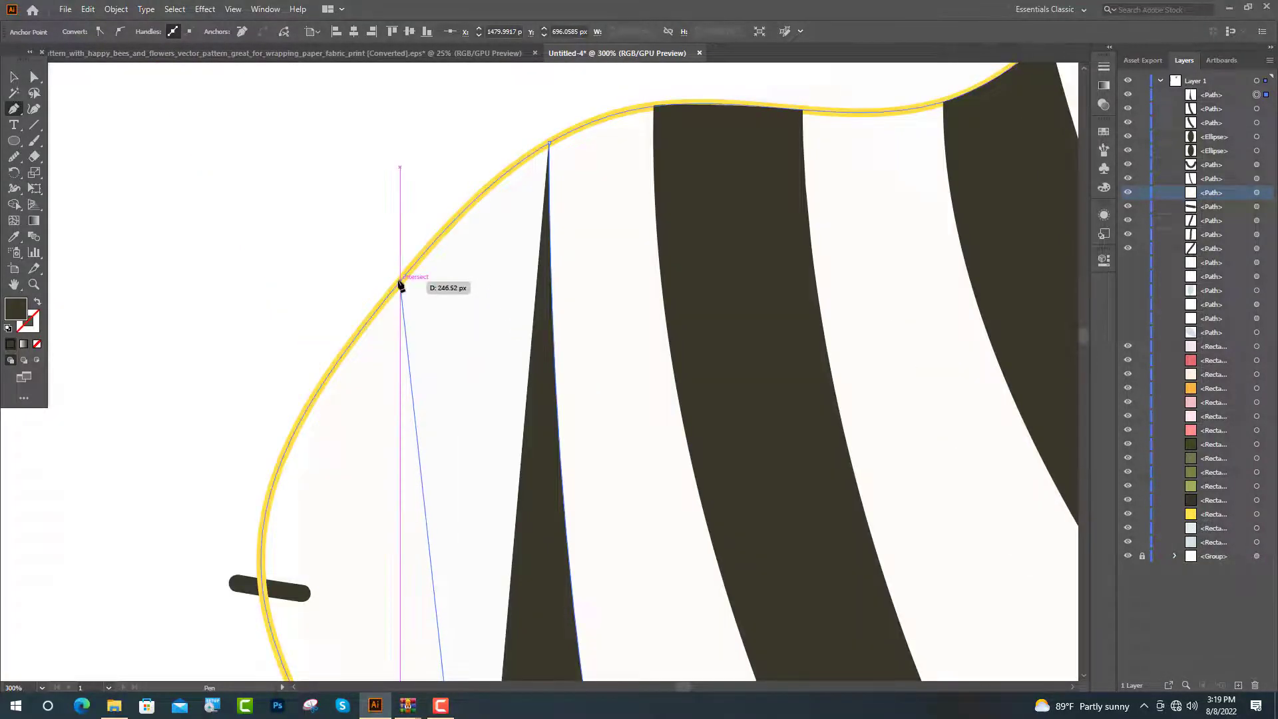
pyautogui.scroll(-1, 400, 285)
pyautogui.moveTo(398, 265); pyautogui.dragTo(411, 221)
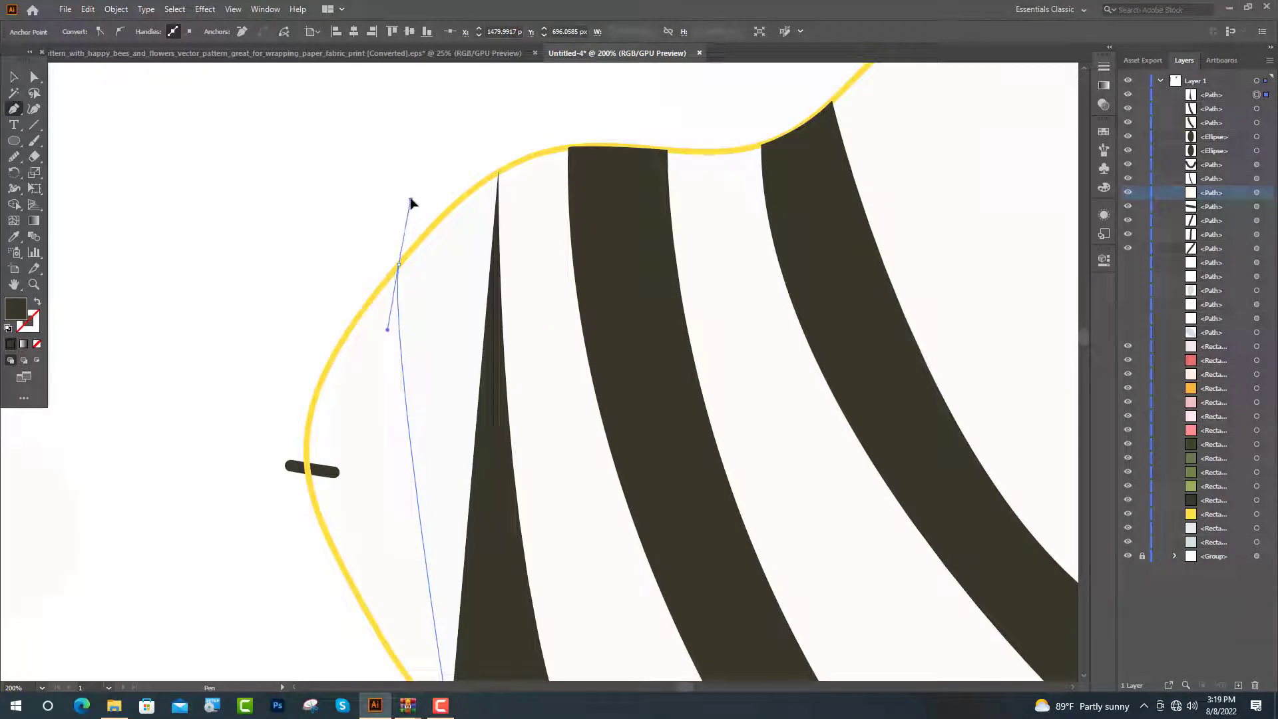
pyautogui.click(398, 265)
pyautogui.scroll(3, 480, 193)
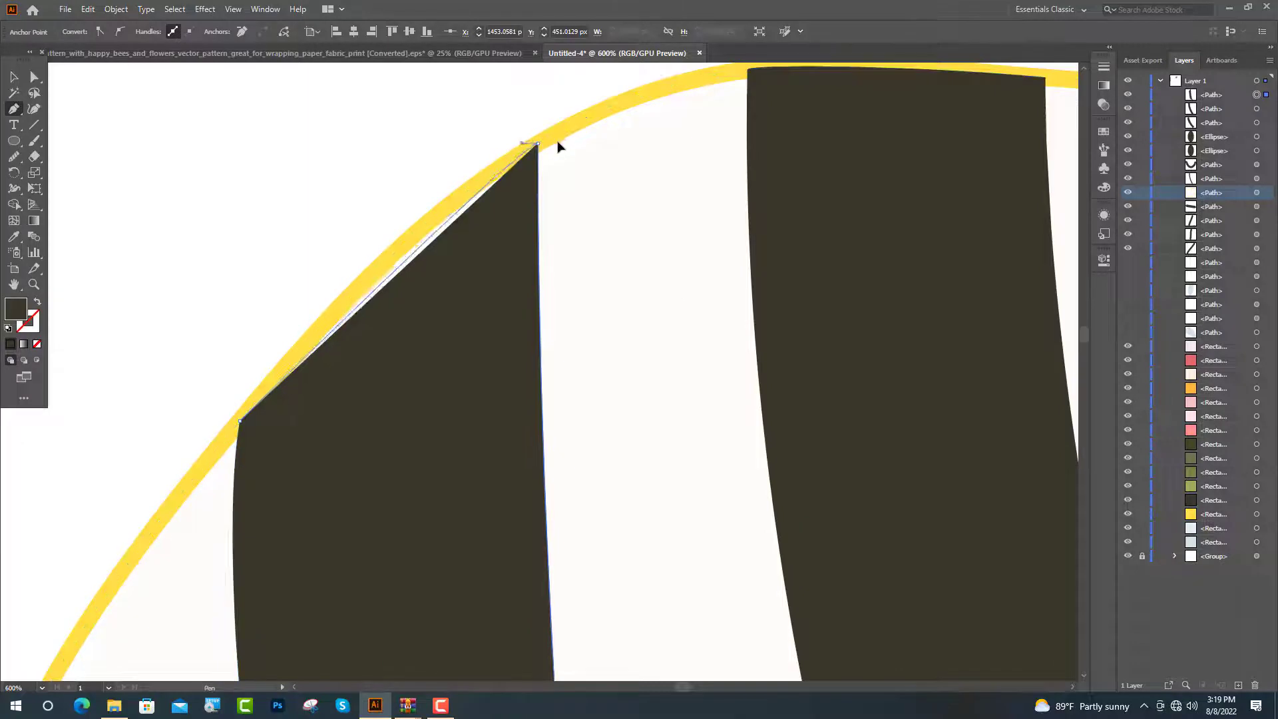
pyautogui.moveTo(536, 142); pyautogui.dragTo(697, 250)
pyautogui.scroll(3, 599, 137)
pyautogui.scroll(-3, 693, 251)
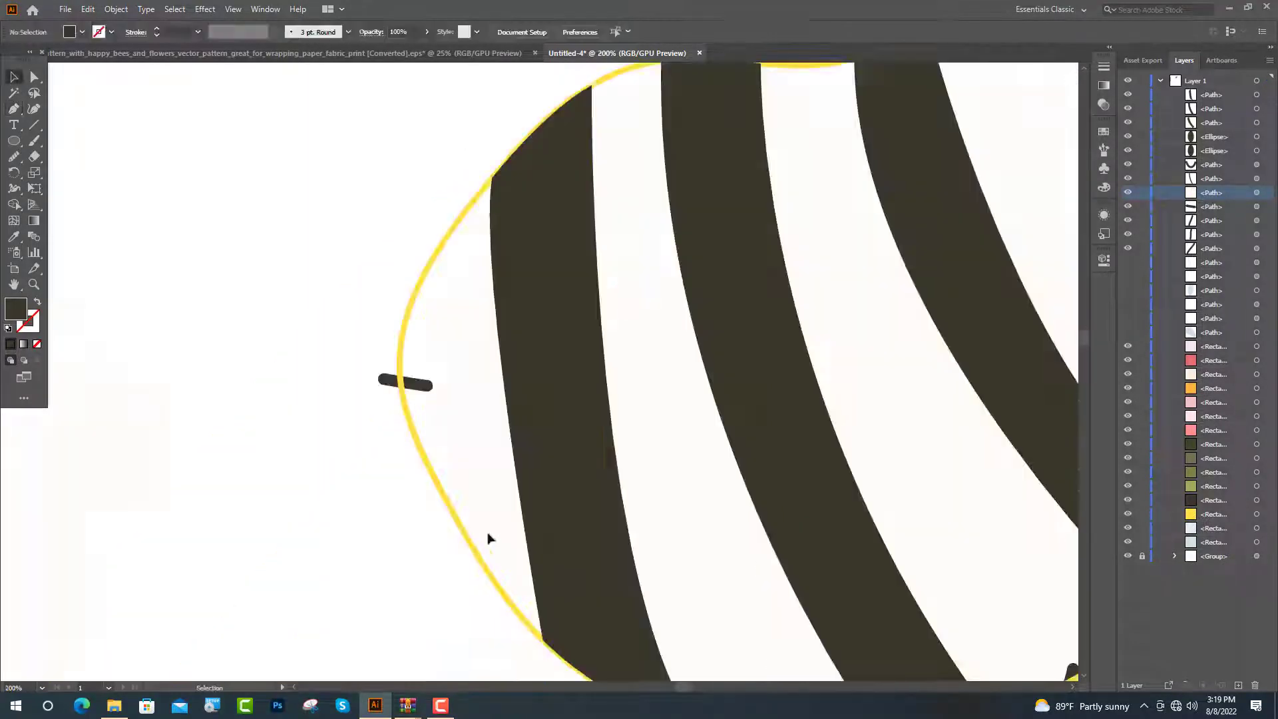
pyautogui.press('v')
pyautogui.click(478, 571)
# Reveal the hidden wing parts and recolour the wing pale blue-grey with the Eyedropper
pyautogui.scroll(-3, 359, 559)
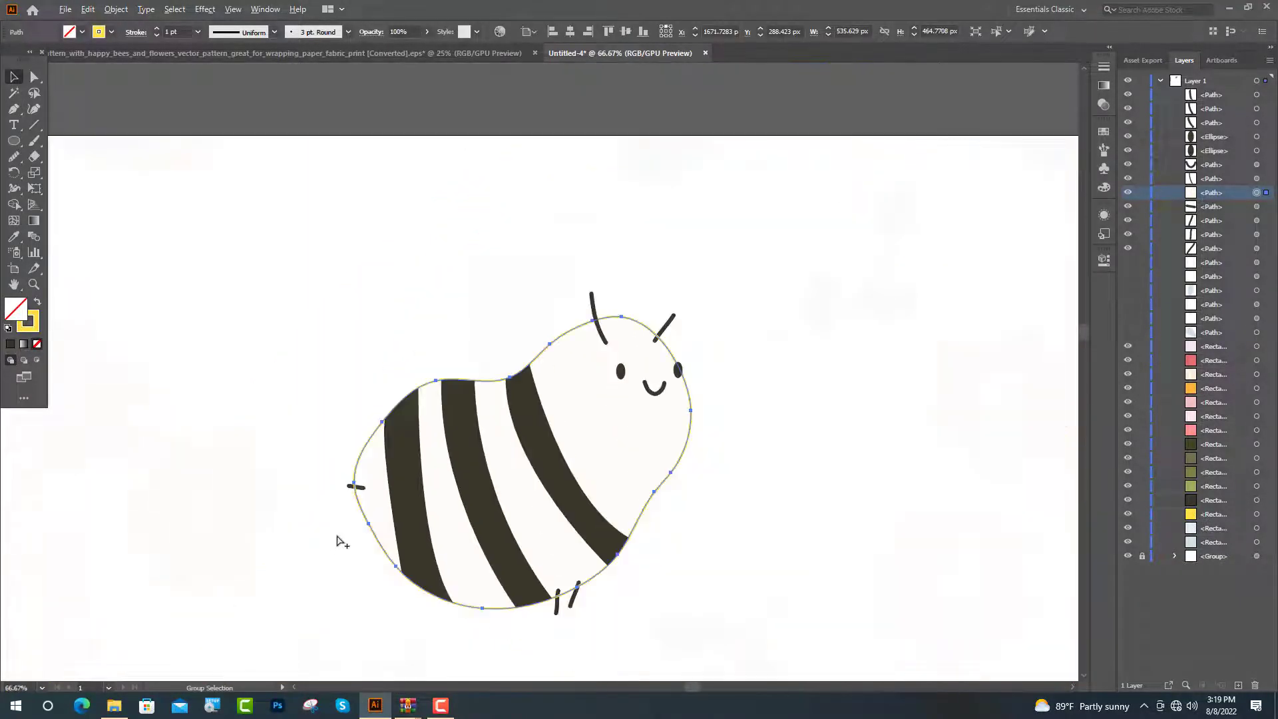
pyautogui.scroll(-1, 336, 536)
pyautogui.click(38, 306)
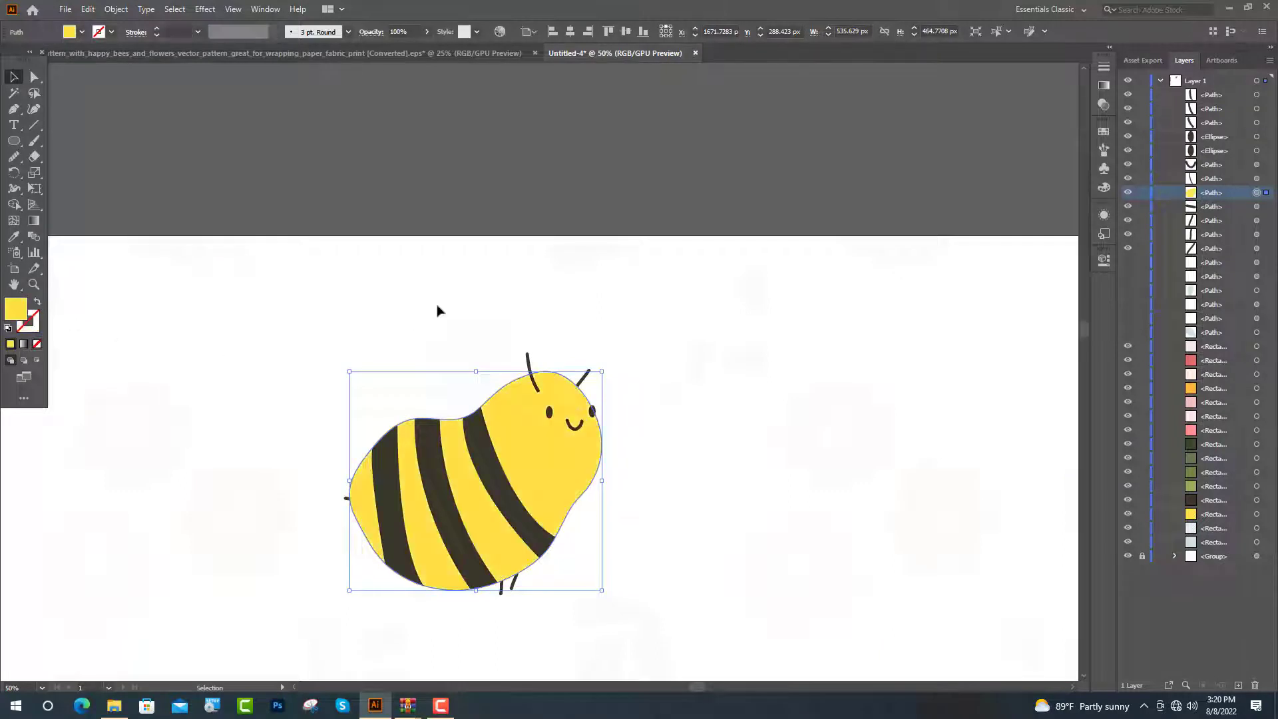
pyautogui.click(436, 309)
pyautogui.moveTo(1128, 264); pyautogui.dragTo(1125, 333)
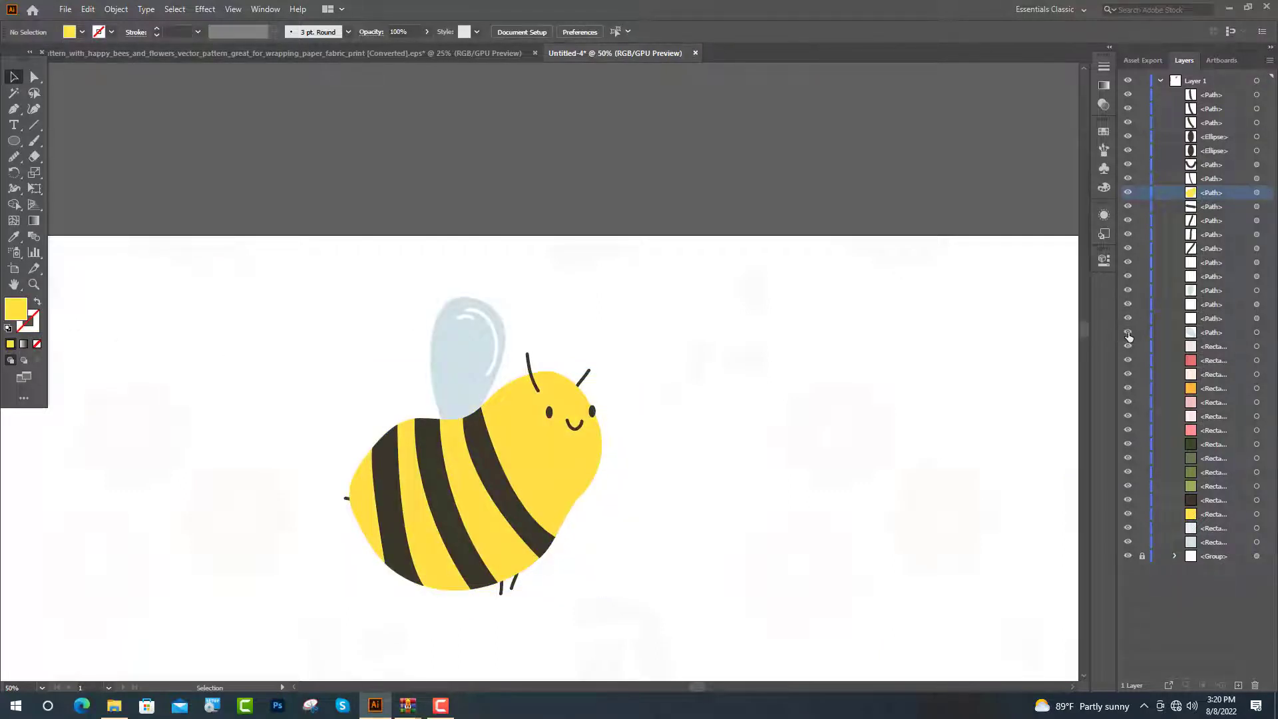
pyautogui.click(525, 406)
pyautogui.scroll(-3, 889, 471)
pyautogui.press('i')
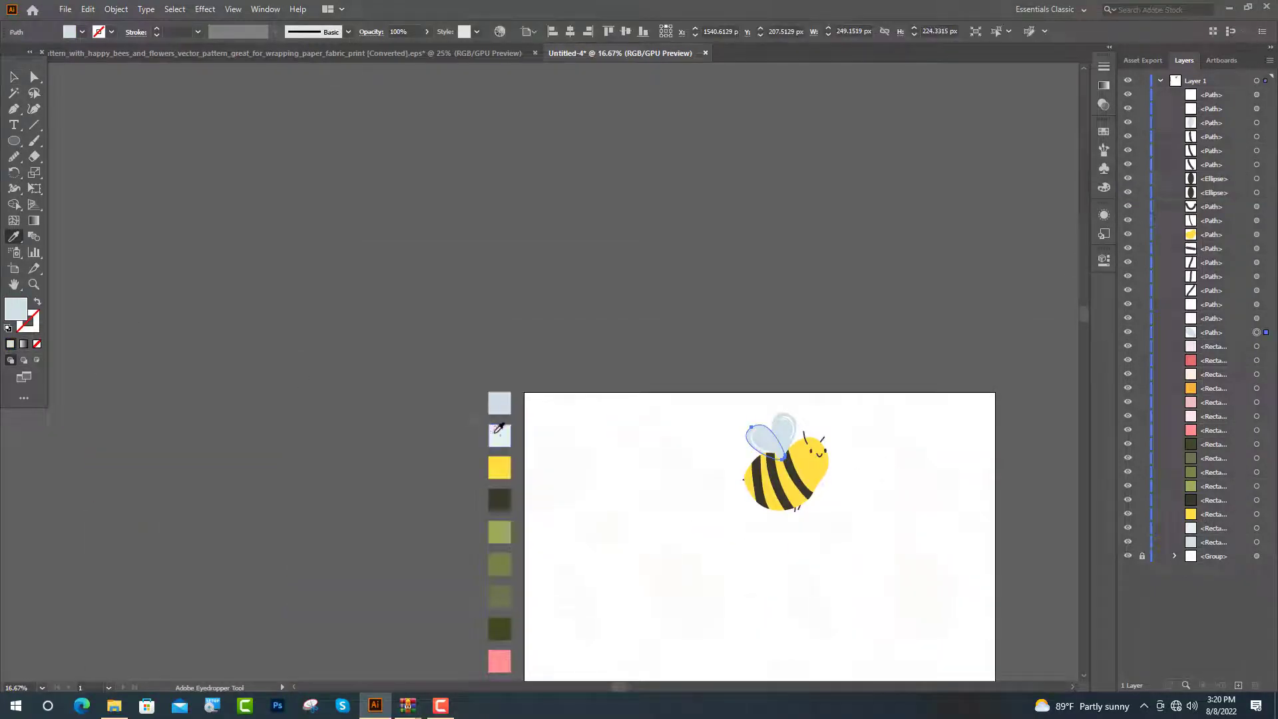
pyautogui.press('v')
pyautogui.click(955, 482)
# Turn the bee body back into a yellow outline
pyautogui.scroll(1, 826, 456)
pyautogui.scroll(2, 784, 469)
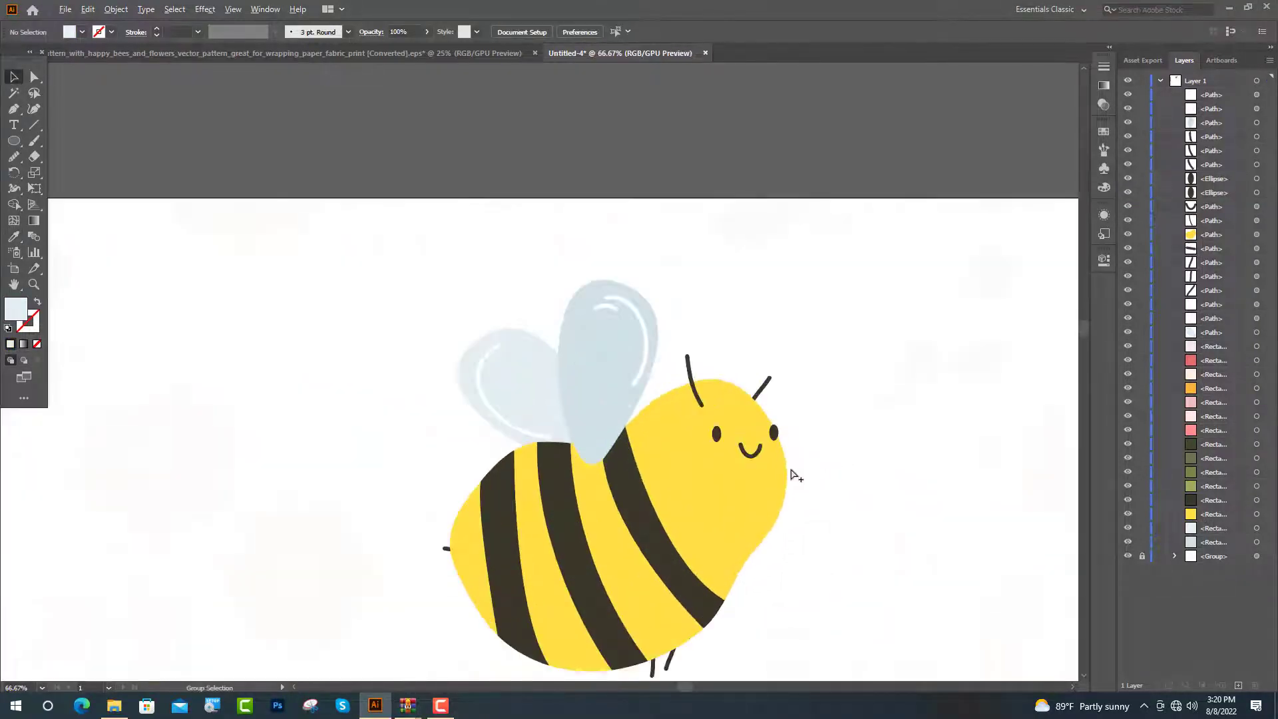
pyautogui.scroll(1, 626, 464)
pyautogui.click(626, 464)
pyautogui.click(38, 305)
pyautogui.hotkey('ctrl', '=')
pyautogui.hotkey('ctrl', '=')
pyautogui.hotkey('ctrl', '=')
# Draw a small cheek circle beside the eyes and fill it pink
pyautogui.click(10, 144)
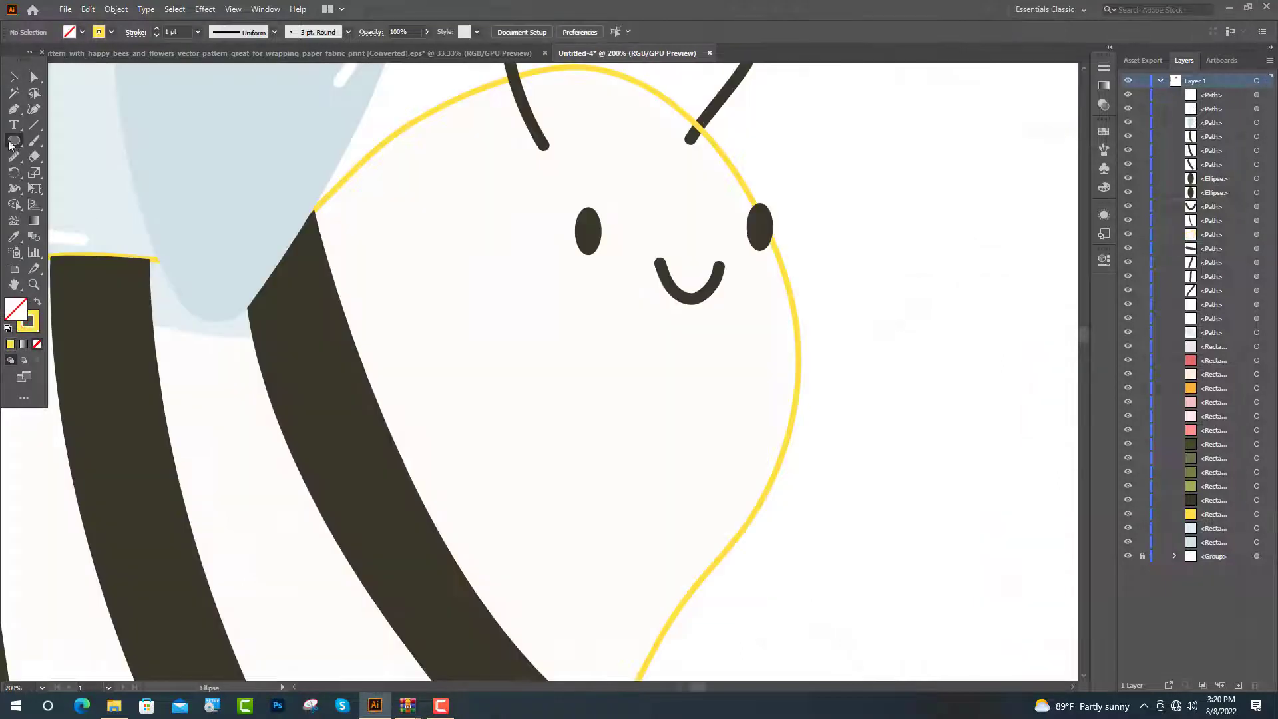
pyautogui.scroll(2, 594, 280)
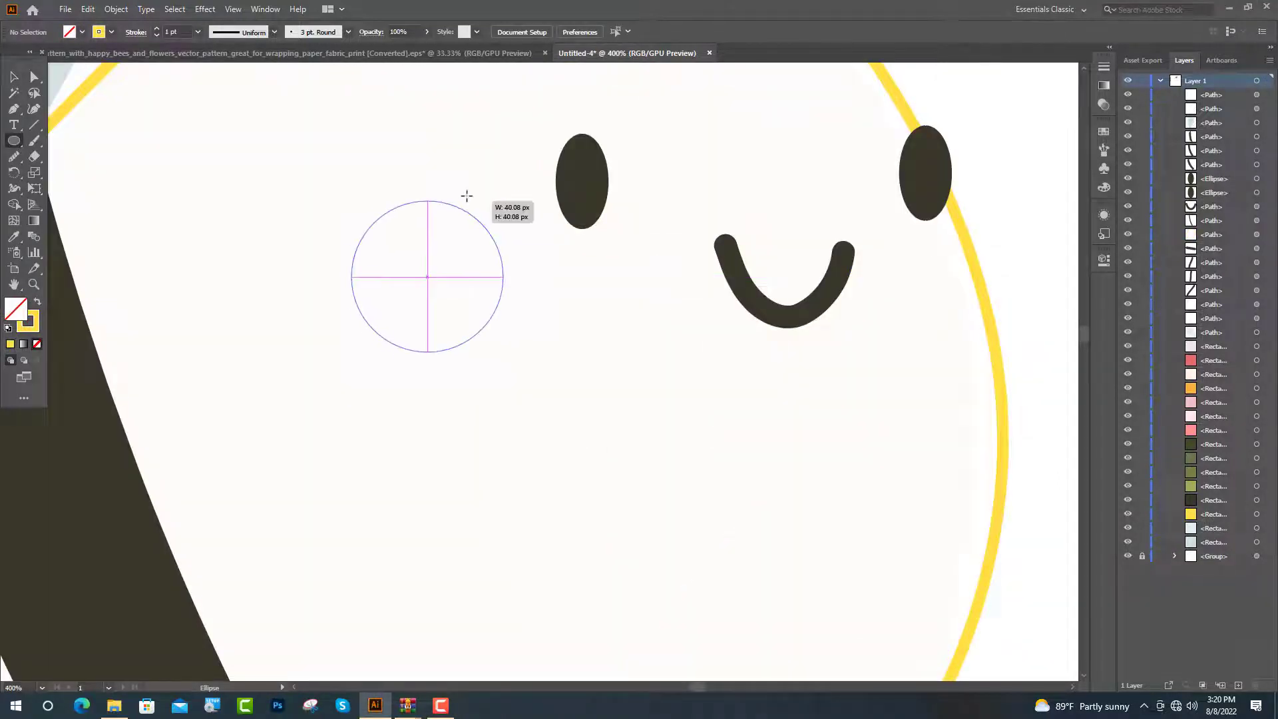
pyautogui.moveTo(428, 277); pyautogui.dragTo(490, 174)
pyautogui.press('v')
pyautogui.click(14, 238)
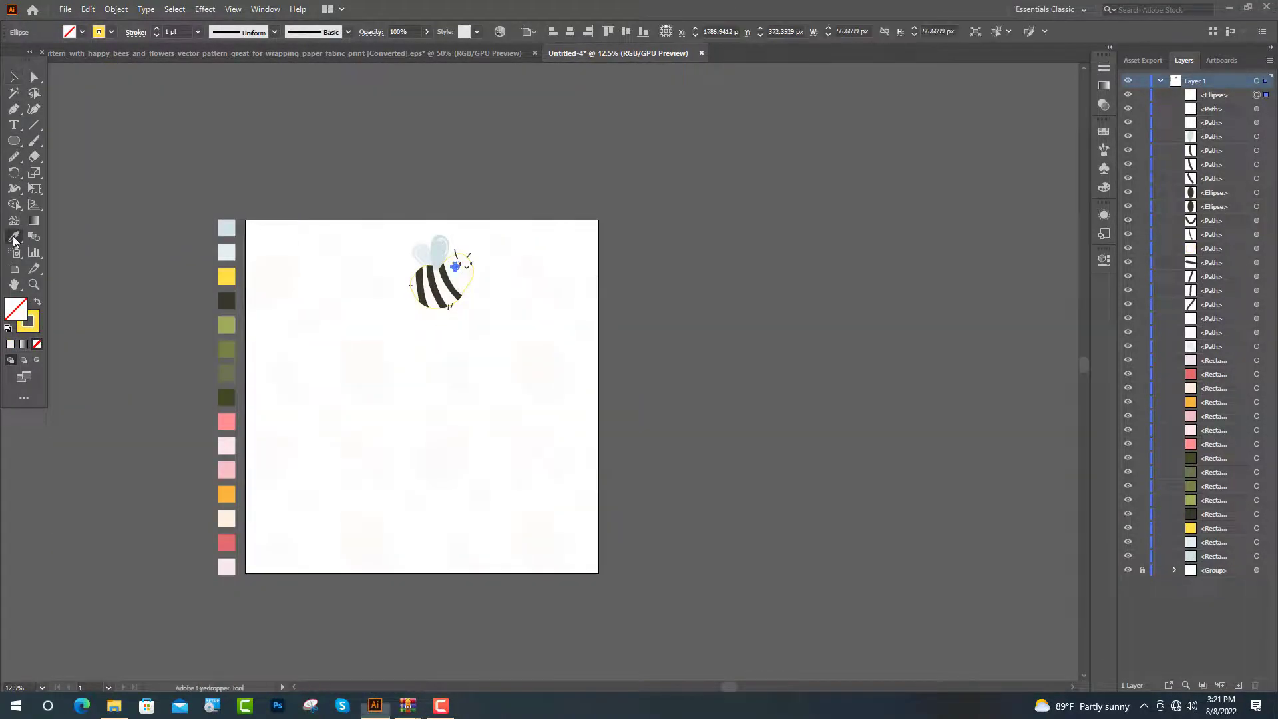
pyautogui.click(230, 543)
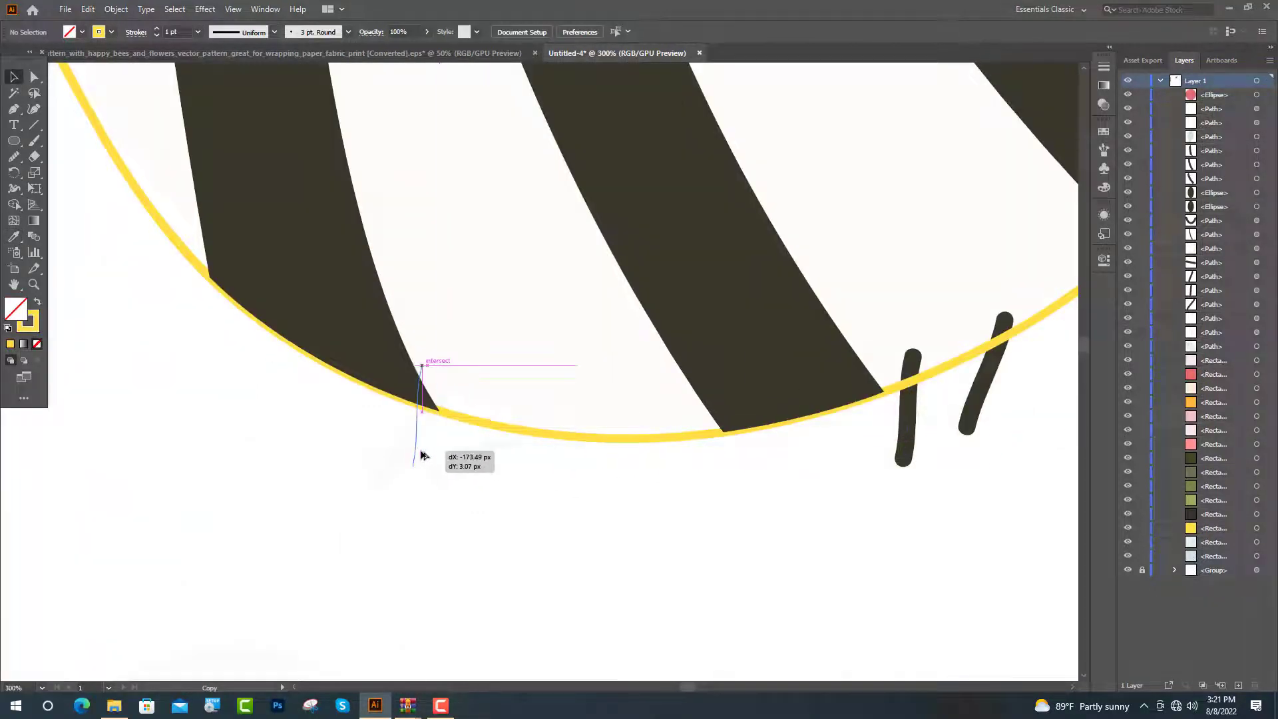
# Add a dark leg under the body plus a rotated copy beside it
pyautogui.moveTo(422, 450); pyautogui.dragTo(458, 384)
pyautogui.moveTo(969, 422); pyautogui.dragTo(486, 466)
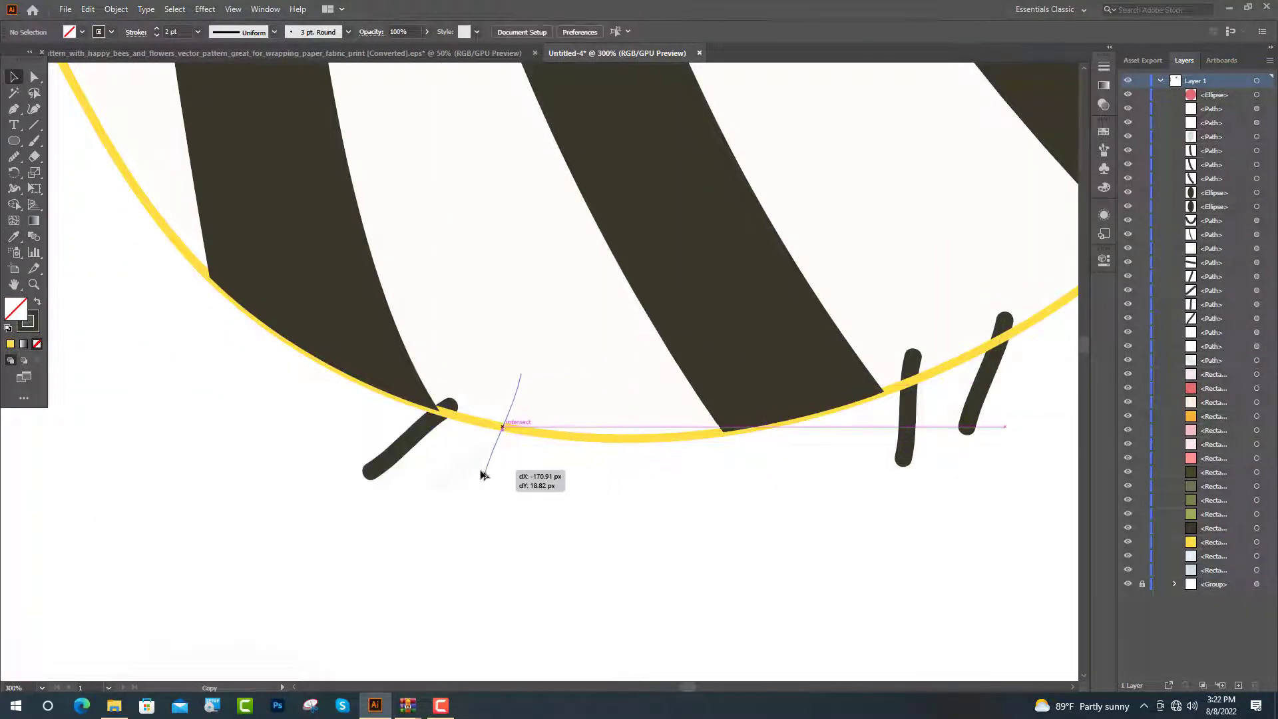
pyautogui.moveTo(540, 400); pyautogui.dragTo(546, 439)
pyautogui.hotkey('ctrl', '-')
pyautogui.hotkey('ctrl', '-')
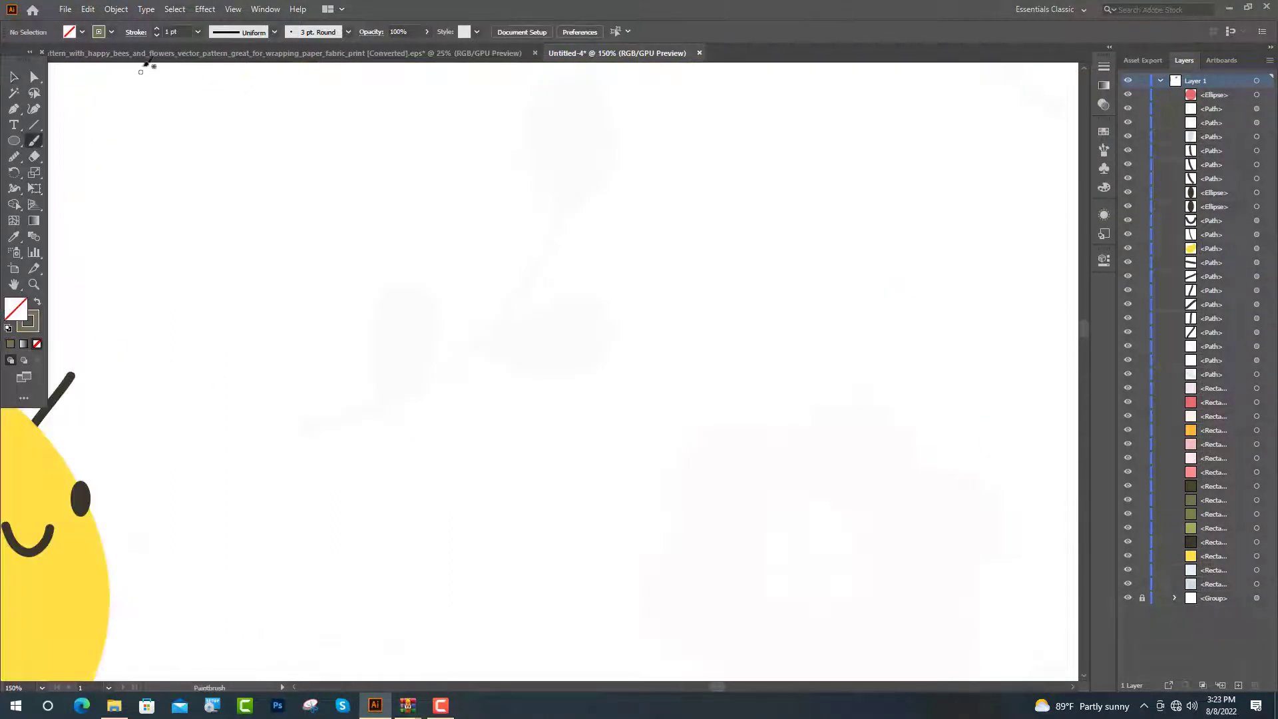
# Paint a long stem curving up to the right with the Paintbrush
pyautogui.moveTo(242, 568); pyautogui.dragTo(286, 562)
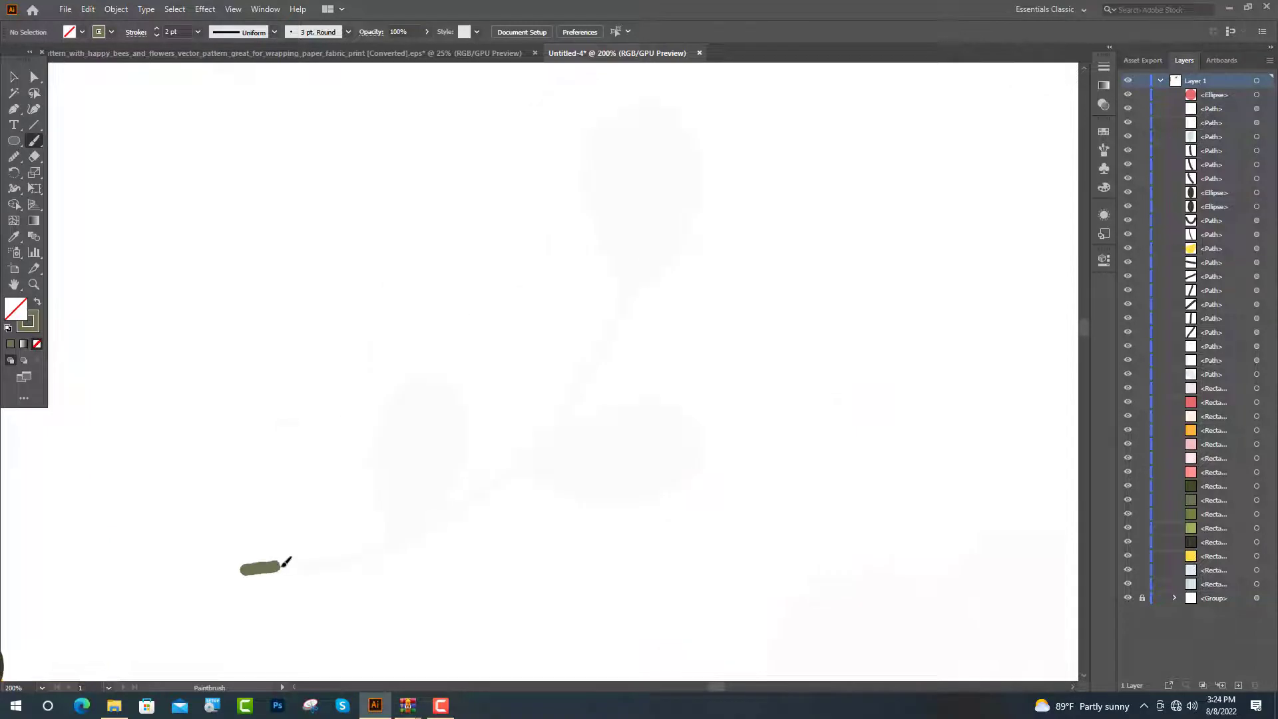
pyautogui.moveTo(385, 543); pyautogui.dragTo(512, 452)
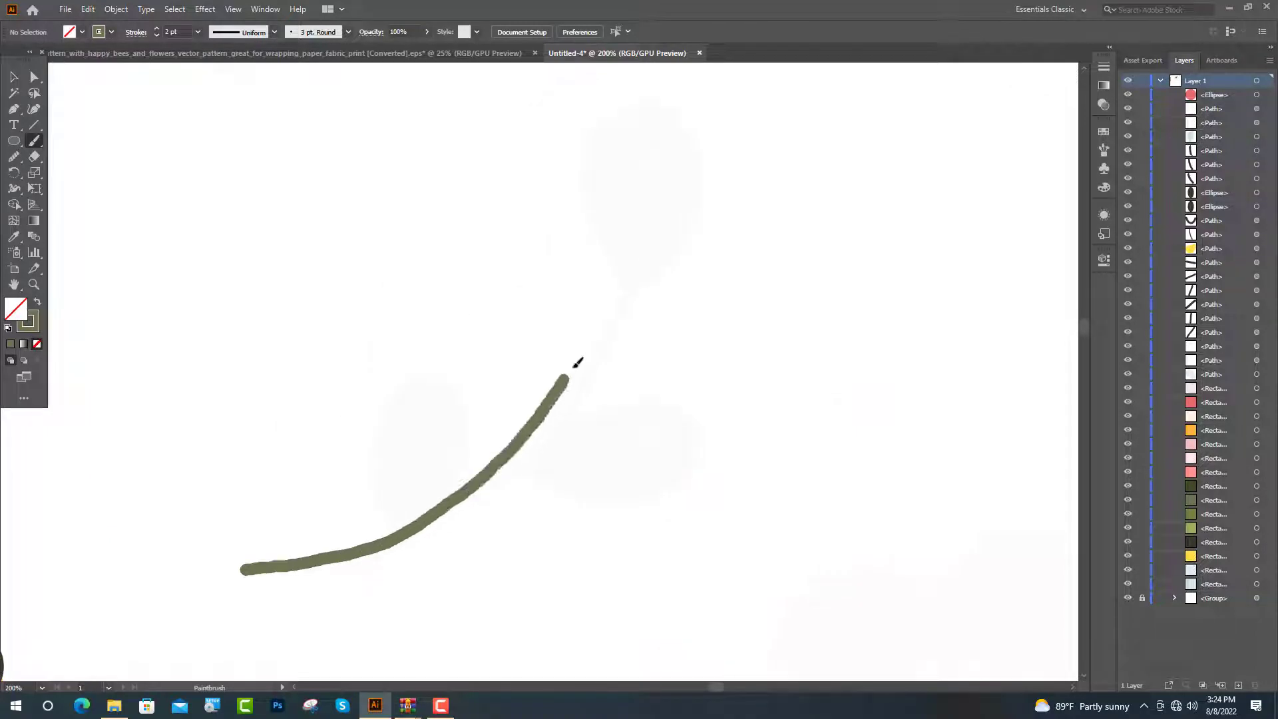
pyautogui.moveTo(633, 263); pyautogui.dragTo(649, 215)
pyautogui.hotkey('ctrl', '+')
# Paint three looped leaves off the stem and turn their outlines into solid olive fills
pyautogui.moveTo(390, 469); pyautogui.dragTo(446, 451)
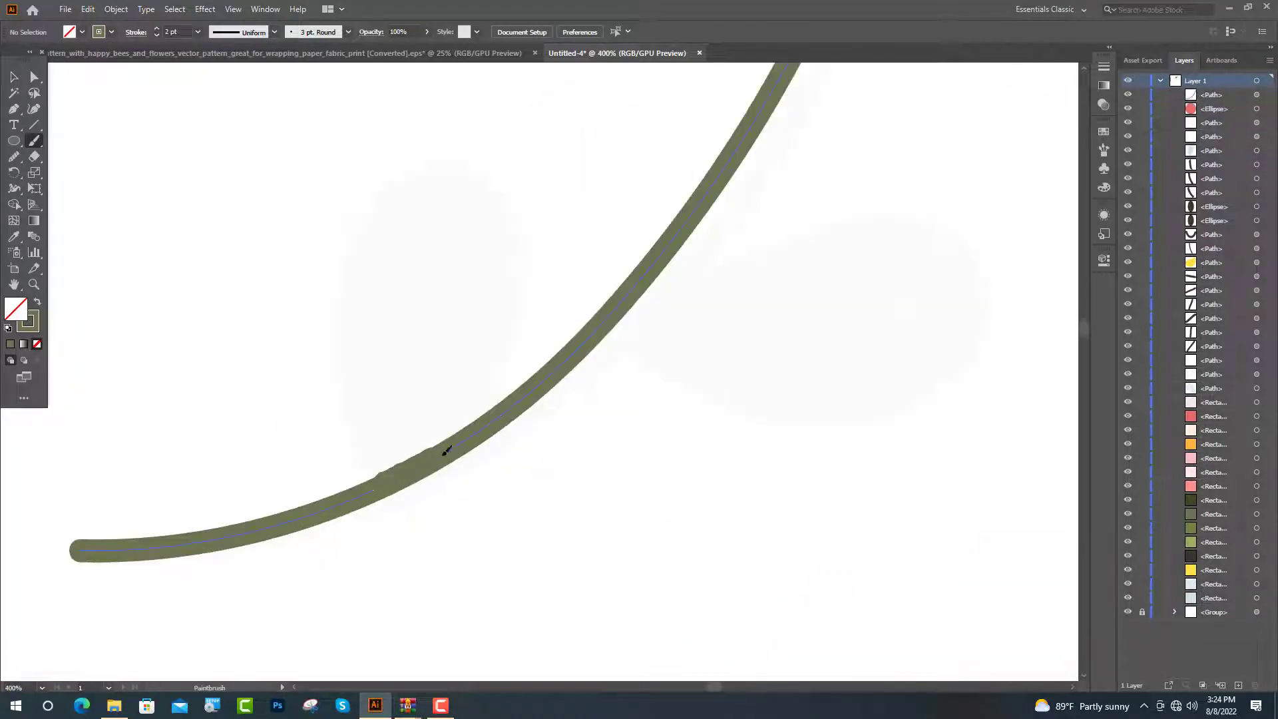
pyautogui.moveTo(510, 387)
pyautogui.mouseDown()
pyautogui.moveTo(542, 271)
pyautogui.moveTo(333, 353)
pyautogui.moveTo(345, 471)
pyautogui.moveTo(393, 484)
pyautogui.mouseUp()
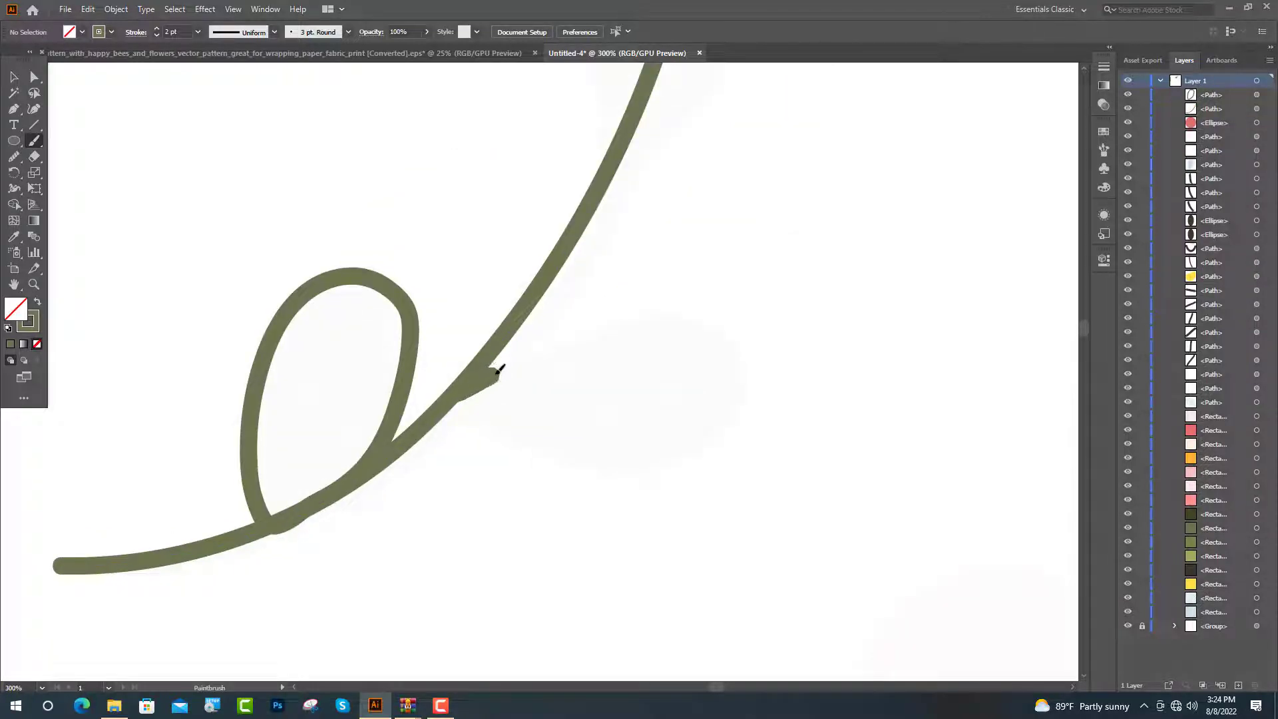
pyautogui.moveTo(632, 315)
pyautogui.mouseDown()
pyautogui.moveTo(622, 464)
pyautogui.moveTo(504, 385)
pyautogui.mouseUp()
pyautogui.moveTo(629, 492); pyautogui.dragTo(565, 241)
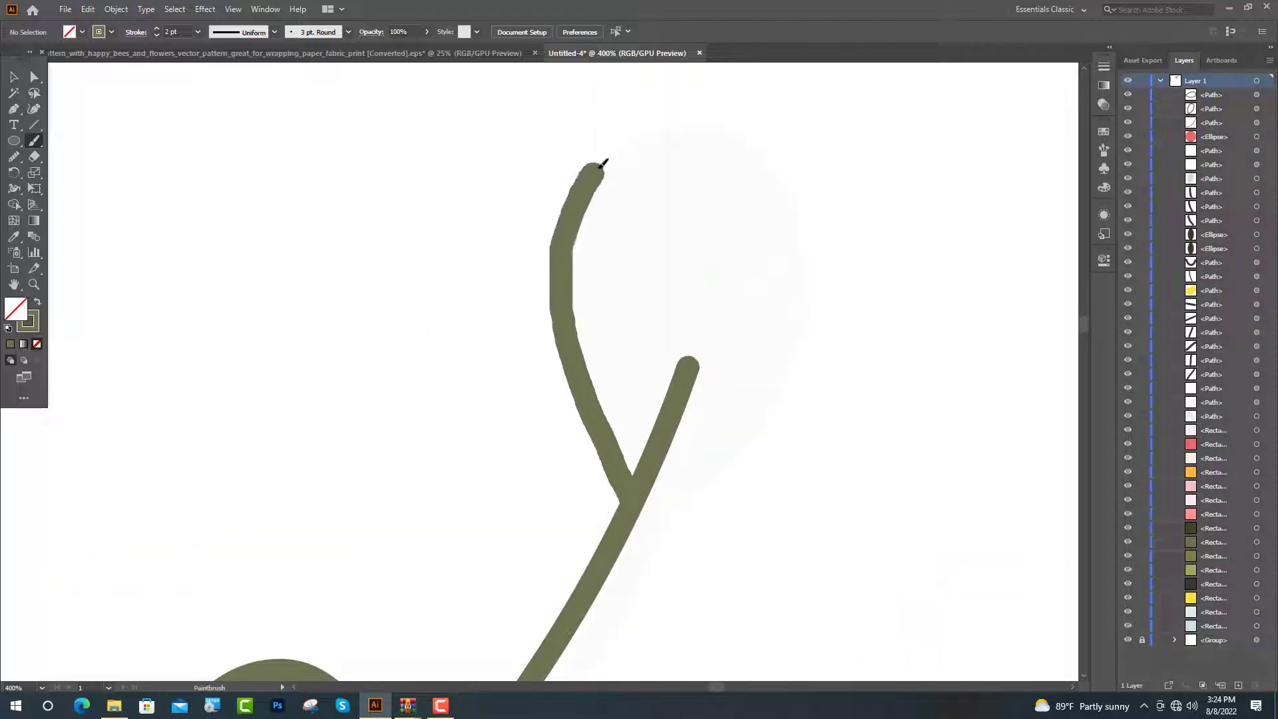
pyautogui.moveTo(566, 241); pyautogui.dragTo(692, 470)
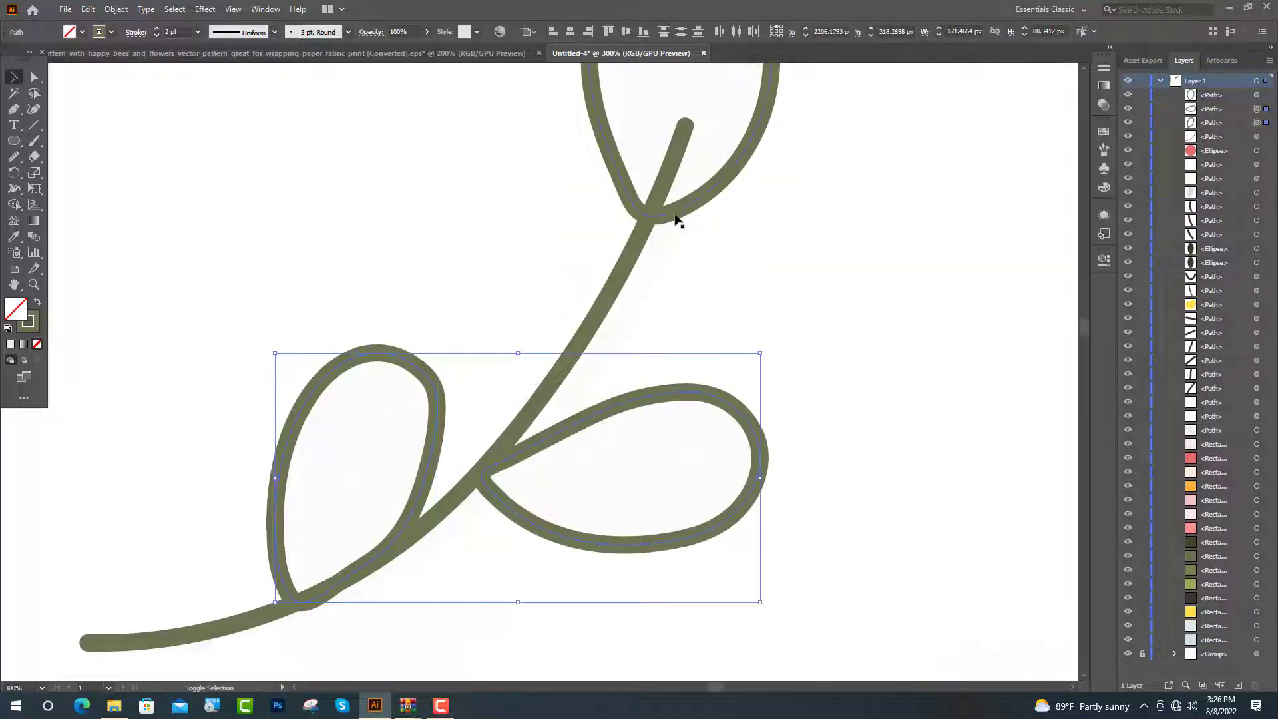
pyautogui.keyDown('shift'); pyautogui.click(676, 220); pyautogui.keyUp('shift')
pyautogui.click(37, 303)
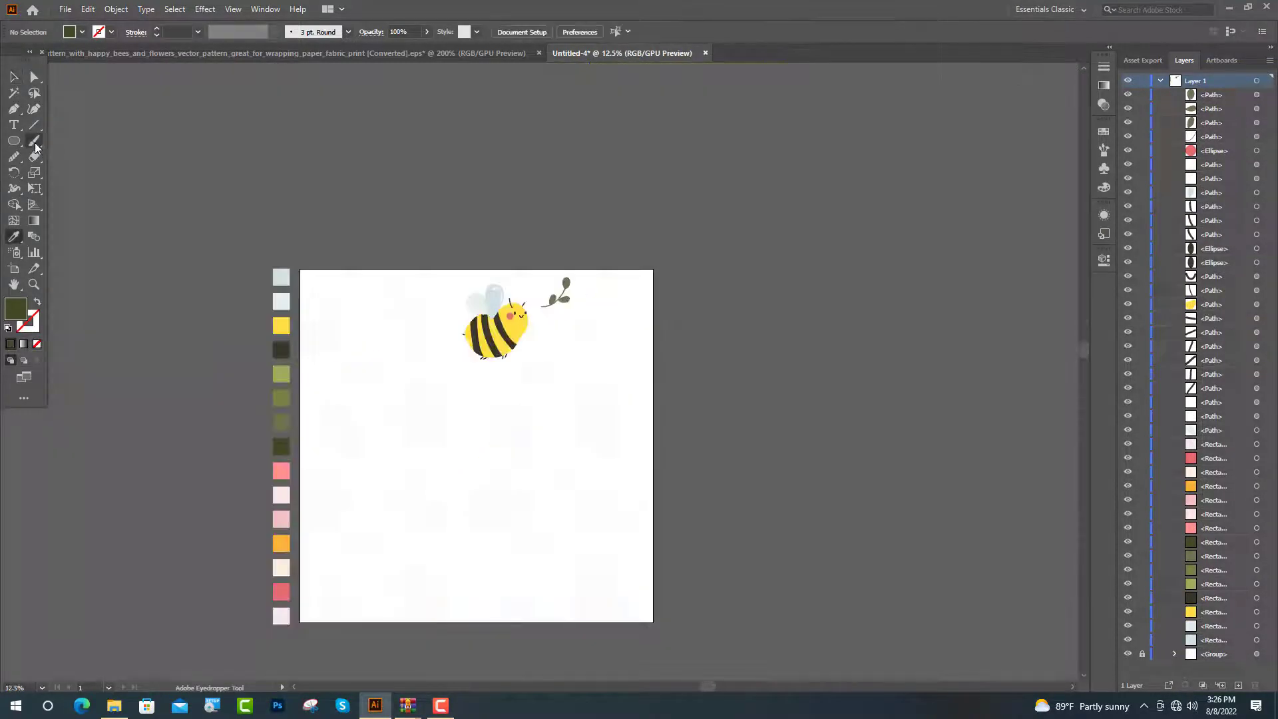
# Paint a main vein and three side veins across the right leaf
pyautogui.scroll(5, 563, 294)
pyautogui.scroll(3, 564, 356)
pyautogui.scroll(2, 563, 349)
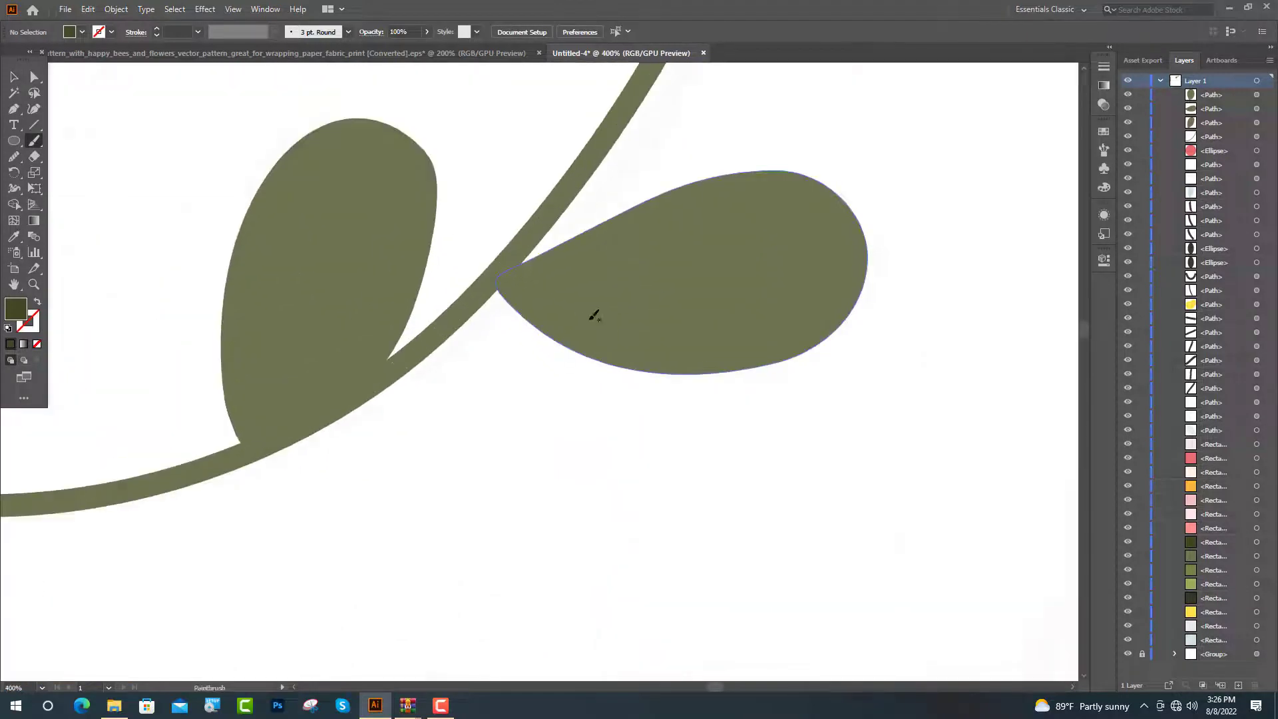
pyautogui.scroll(1, 589, 295)
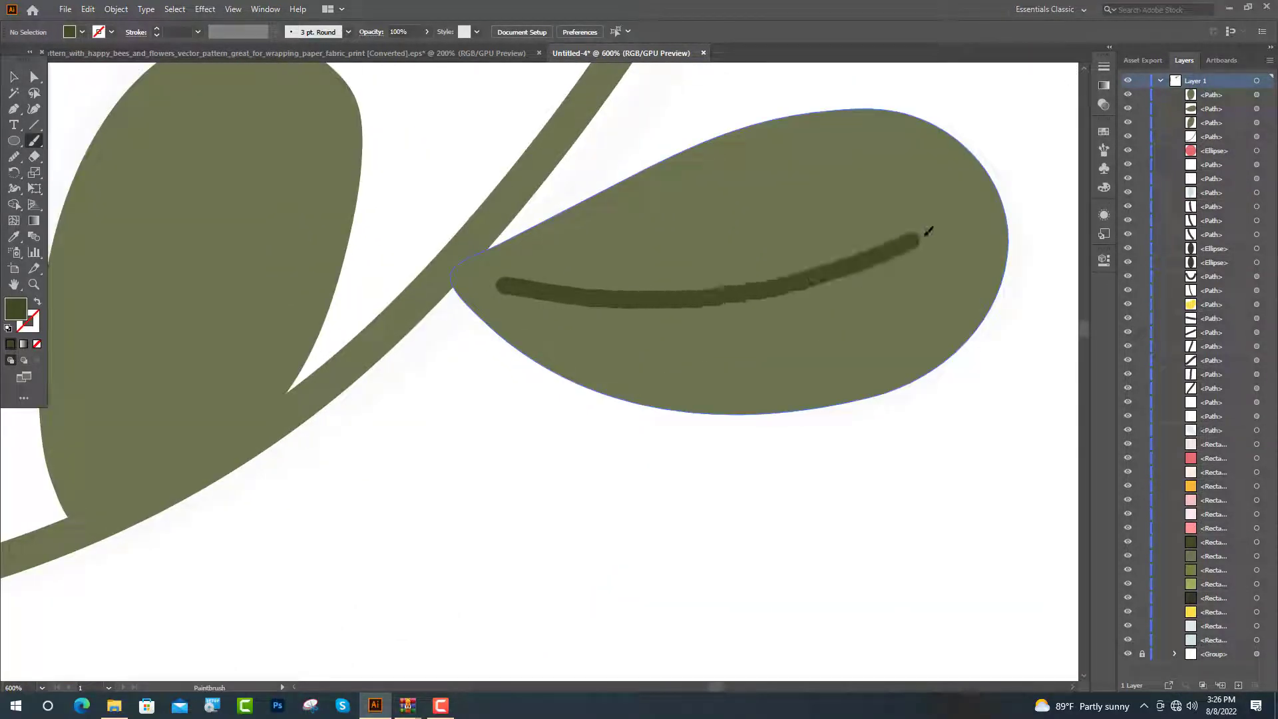
pyautogui.moveTo(545, 288); pyautogui.dragTo(998, 195)
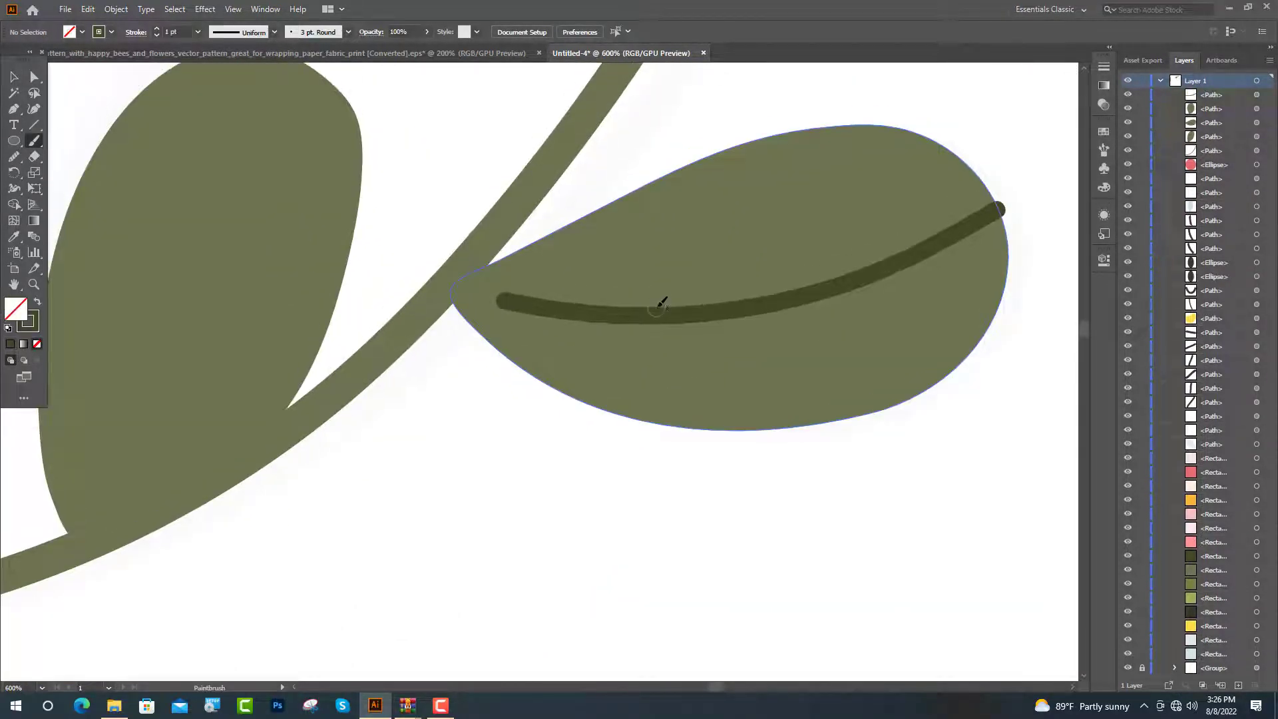
pyautogui.moveTo(661, 305)
pyautogui.mouseDown()
pyautogui.moveTo(707, 199)
pyautogui.moveTo(760, 135)
pyautogui.mouseUp()
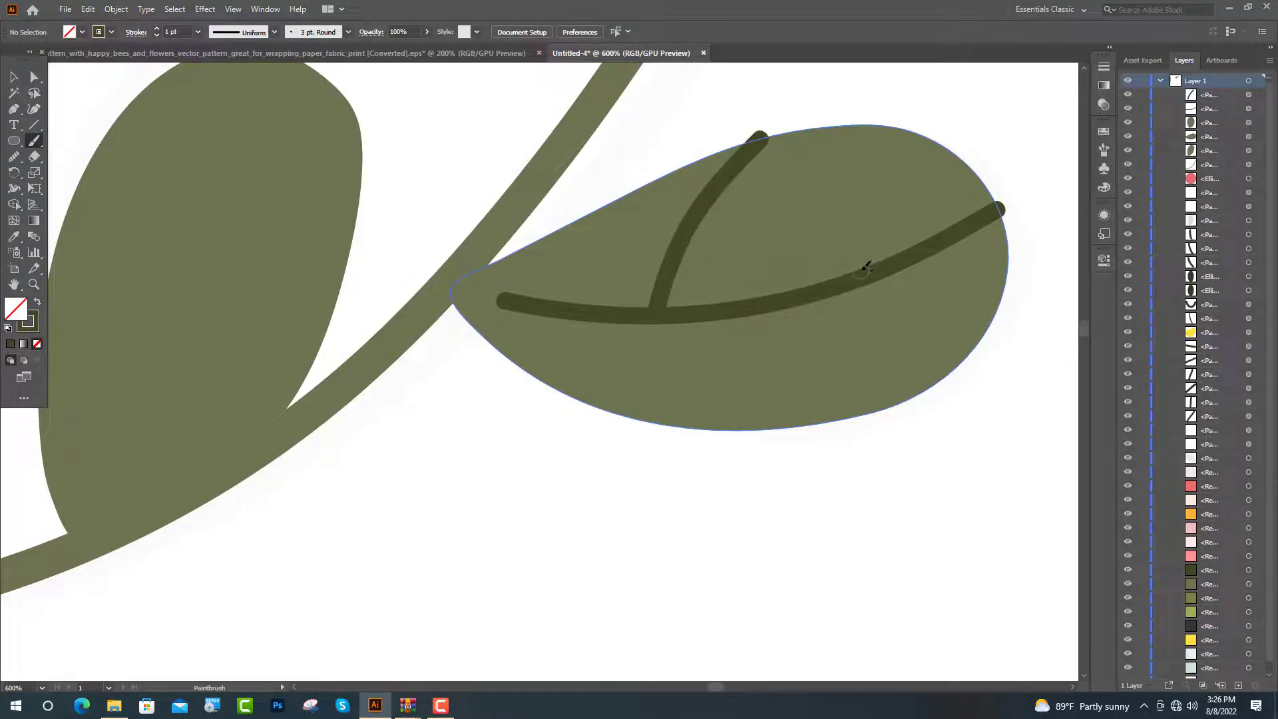
pyautogui.moveTo(874, 249); pyautogui.dragTo(933, 148)
pyautogui.moveTo(748, 313); pyautogui.dragTo(985, 356)
# Copy the main vein into the left leaf and rotate it upright
pyautogui.hotkey('ctrl', '-')
pyautogui.press('v')
pyautogui.keyDown('alt'); pyautogui.moveTo(603, 346); pyautogui.dragTo(240, 368); pyautogui.keyUp('alt')
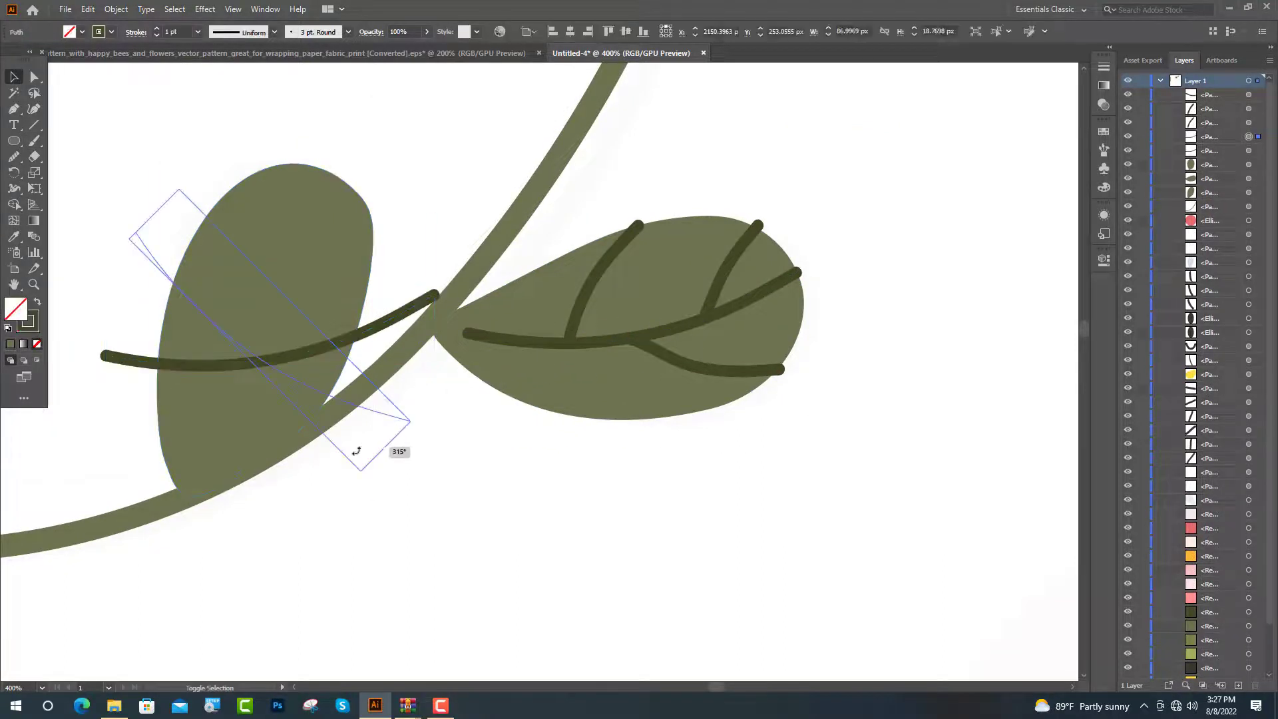
pyautogui.moveTo(430, 365); pyautogui.dragTo(300, 472)
pyautogui.hotkey('ctrl', '+')
pyautogui.hotkey('ctrl', 'shift', 'a')
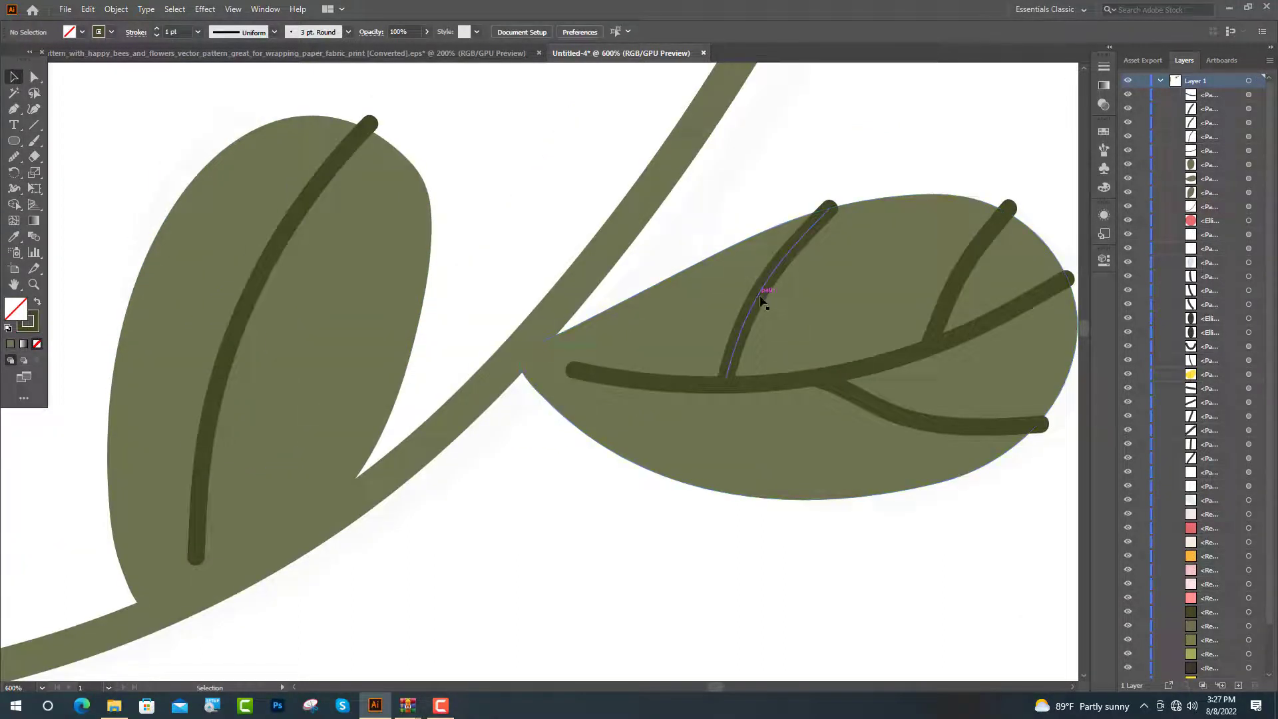
# Copy two side veins into the left leaf, rotating and positioning each against the main vein
pyautogui.keyDown('alt'); pyautogui.moveTo(763, 301); pyautogui.dragTo(348, 334); pyautogui.keyUp('alt')
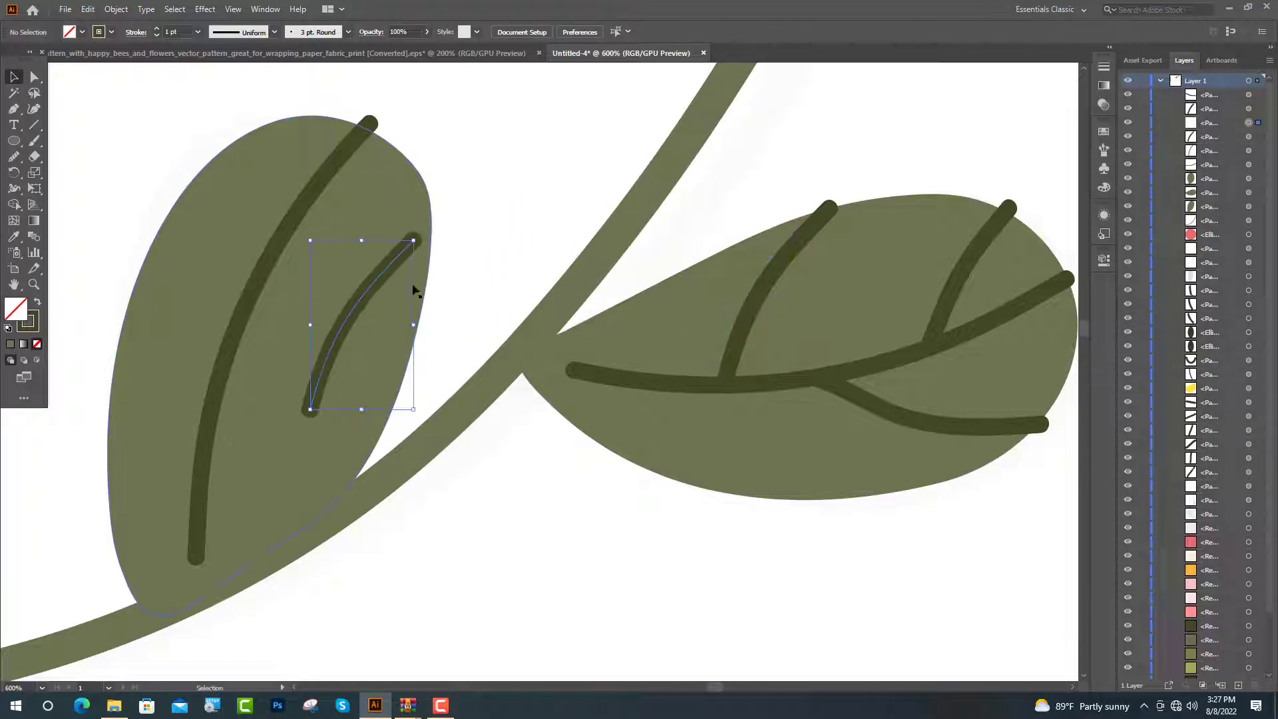
pyautogui.moveTo(253, 424); pyautogui.dragTo(215, 411)
pyautogui.moveTo(379, 319)
pyautogui.mouseDown()
pyautogui.moveTo(357, 286)
pyautogui.moveTo(345, 211)
pyautogui.mouseUp()
pyautogui.keyDown('alt'); pyautogui.moveTo(739, 343); pyautogui.dragTo(250, 416); pyautogui.keyUp('alt')
pyautogui.moveTo(251, 335); pyautogui.dragTo(226, 401)
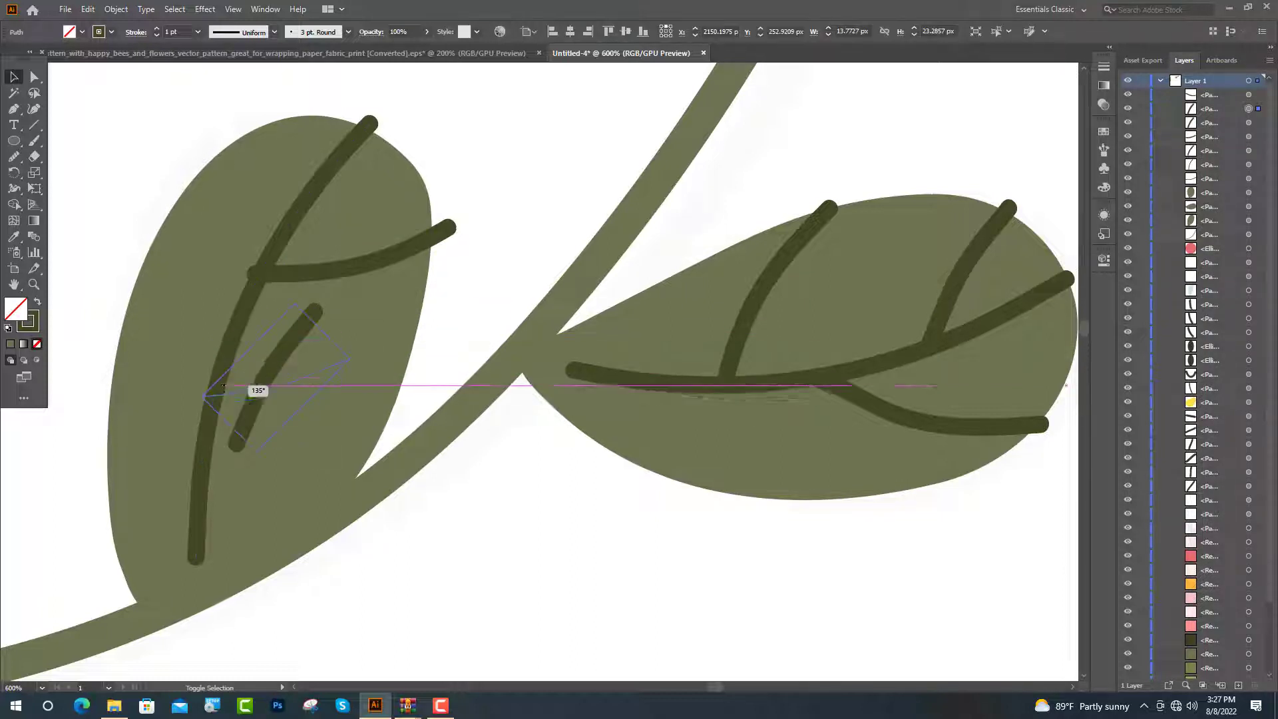
pyautogui.moveTo(136, 422)
pyautogui.mouseDown()
pyautogui.moveTo(209, 272)
pyautogui.moveTo(140, 269)
pyautogui.moveTo(117, 284)
pyautogui.moveTo(228, 416)
pyautogui.mouseUp()
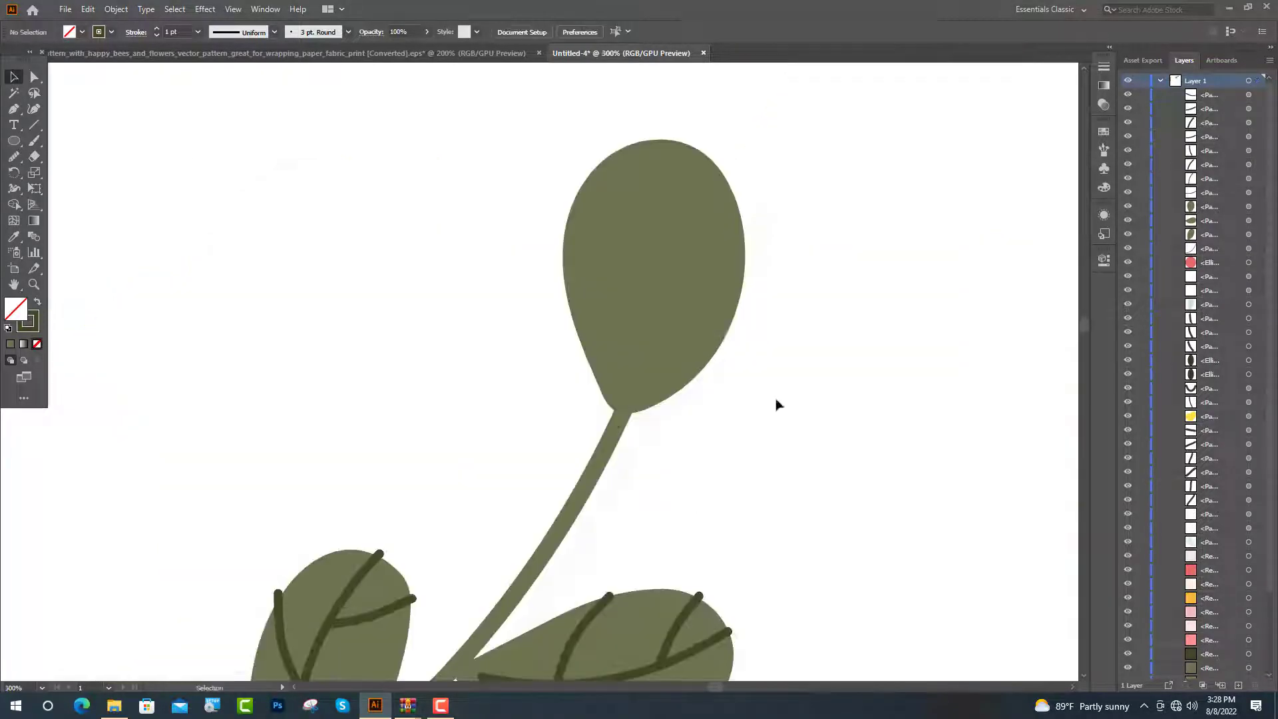
# Paint a main vein and two side veins in the top leaf, then marquee-select the sprig
pyautogui.scroll(2, 783, 432)
pyautogui.press('b')
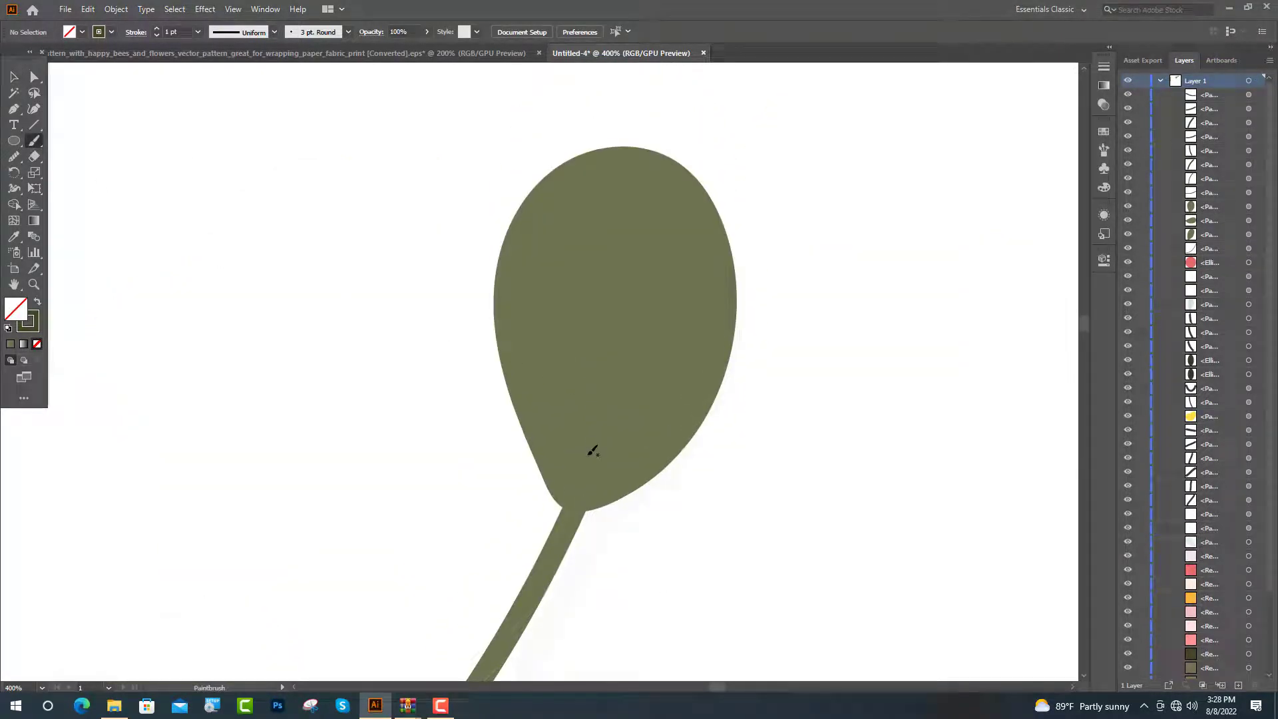
pyautogui.moveTo(580, 480); pyautogui.dragTo(640, 137)
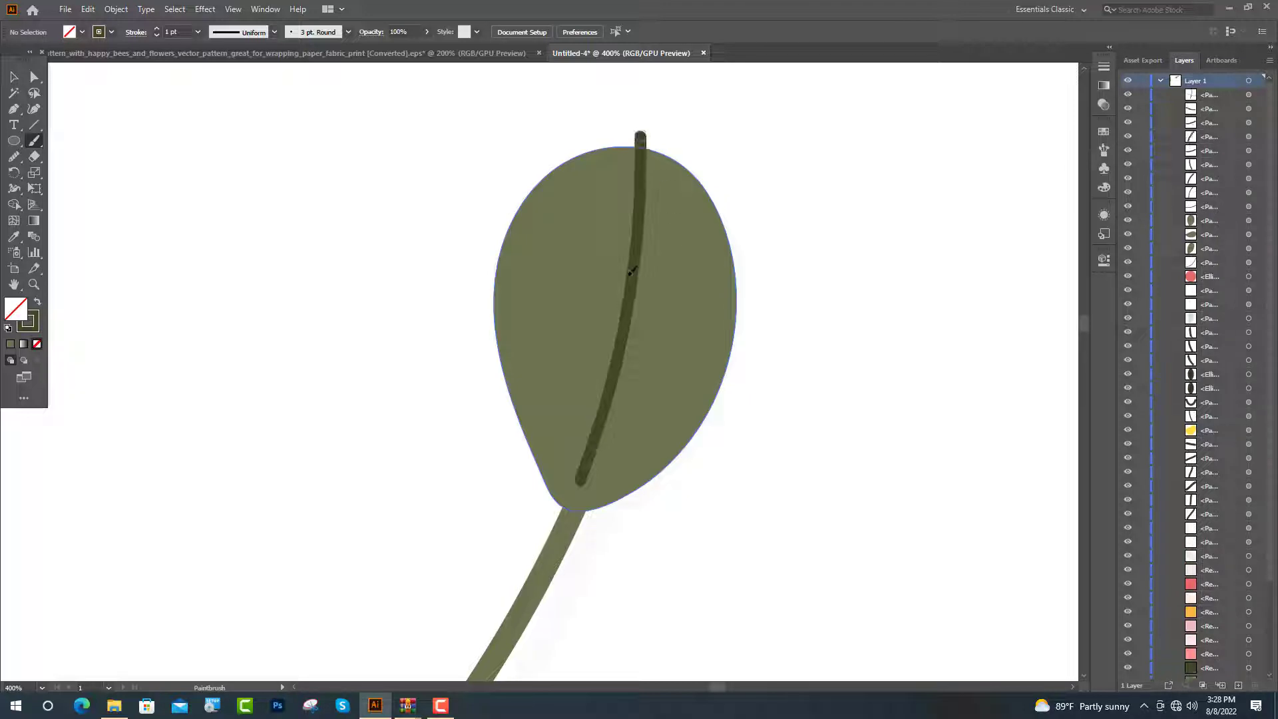
pyautogui.moveTo(598, 418); pyautogui.dragTo(485, 312)
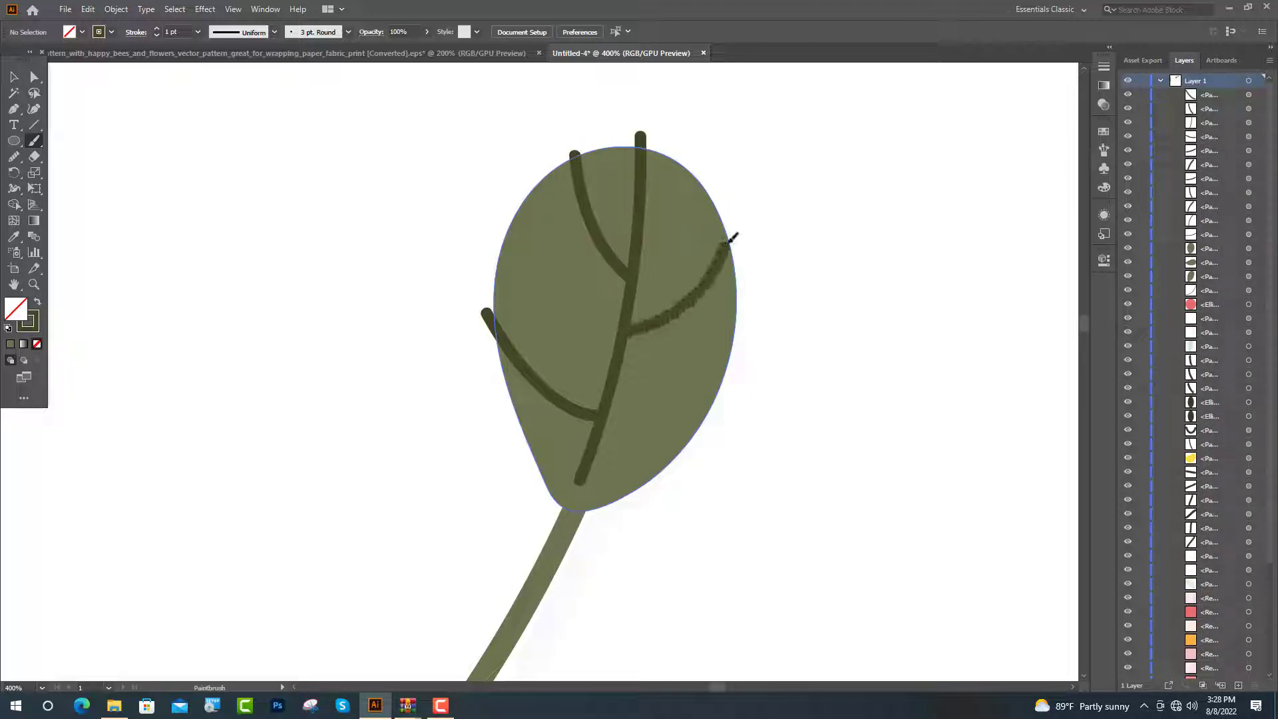
pyautogui.moveTo(663, 318); pyautogui.dragTo(746, 223)
pyautogui.hotkey('ctrl', '-')
pyautogui.hotkey('ctrl', '-')
pyautogui.hotkey('ctrl', '-')
pyautogui.press('v')
pyautogui.moveTo(348, 94); pyautogui.dragTo(743, 571)
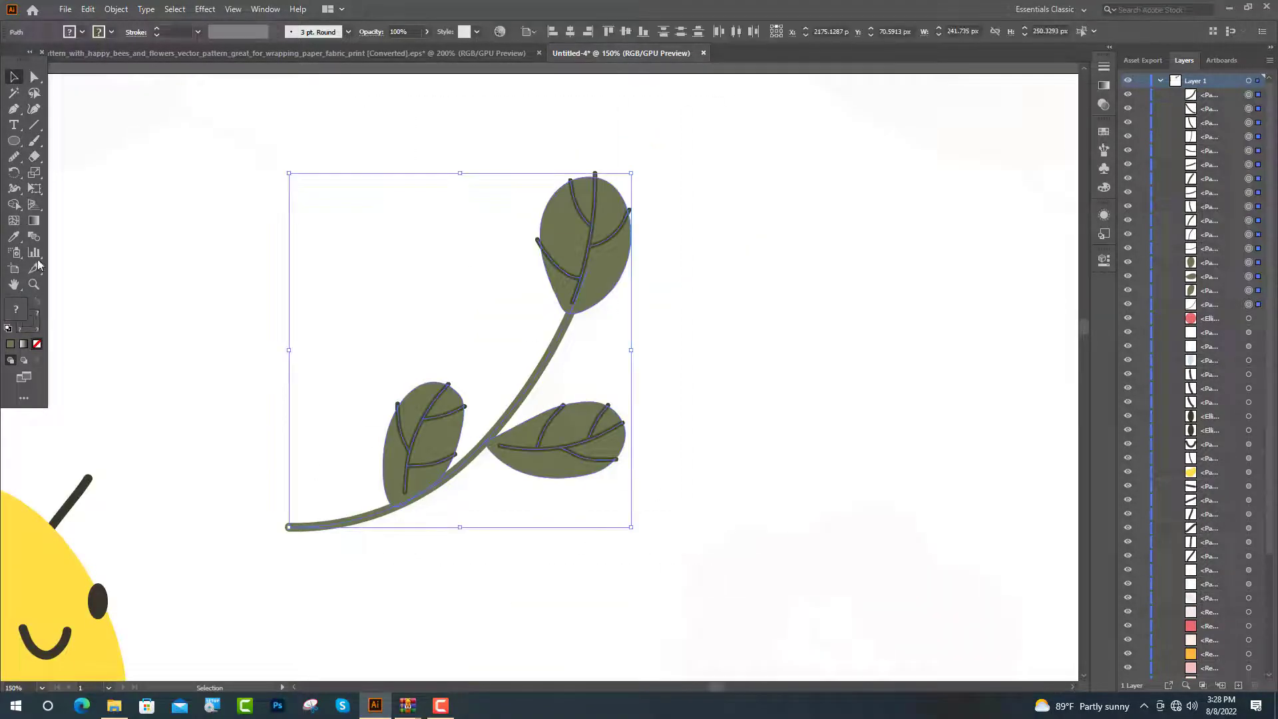
# Expand the brush strokes into shapes and select the left leaf's four veins
pyautogui.click(115, 8)
pyautogui.click(168, 186)
pyautogui.hotkey('ctrl', '+')
pyautogui.hotkey('ctrl', '+')
pyautogui.hotkey('ctrl', '+')
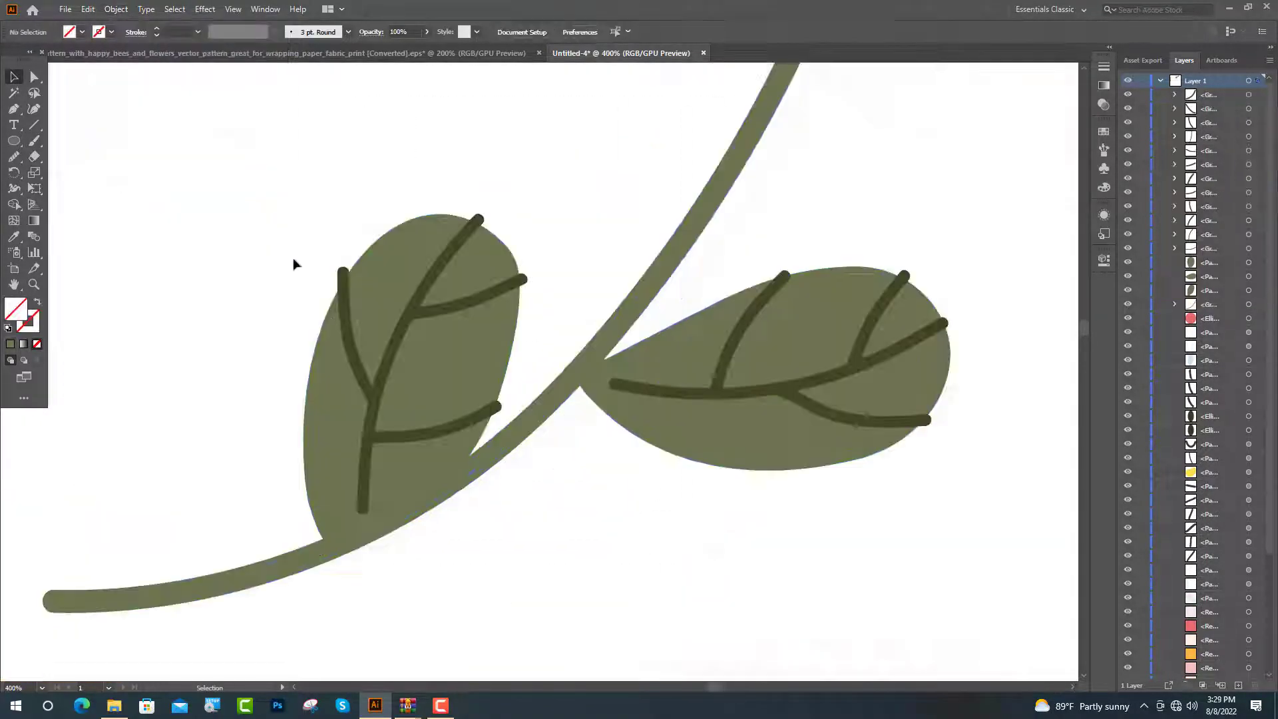
pyautogui.click(348, 333)
pyautogui.keyDown('shift'); pyautogui.click(399, 336); pyautogui.keyUp('shift')
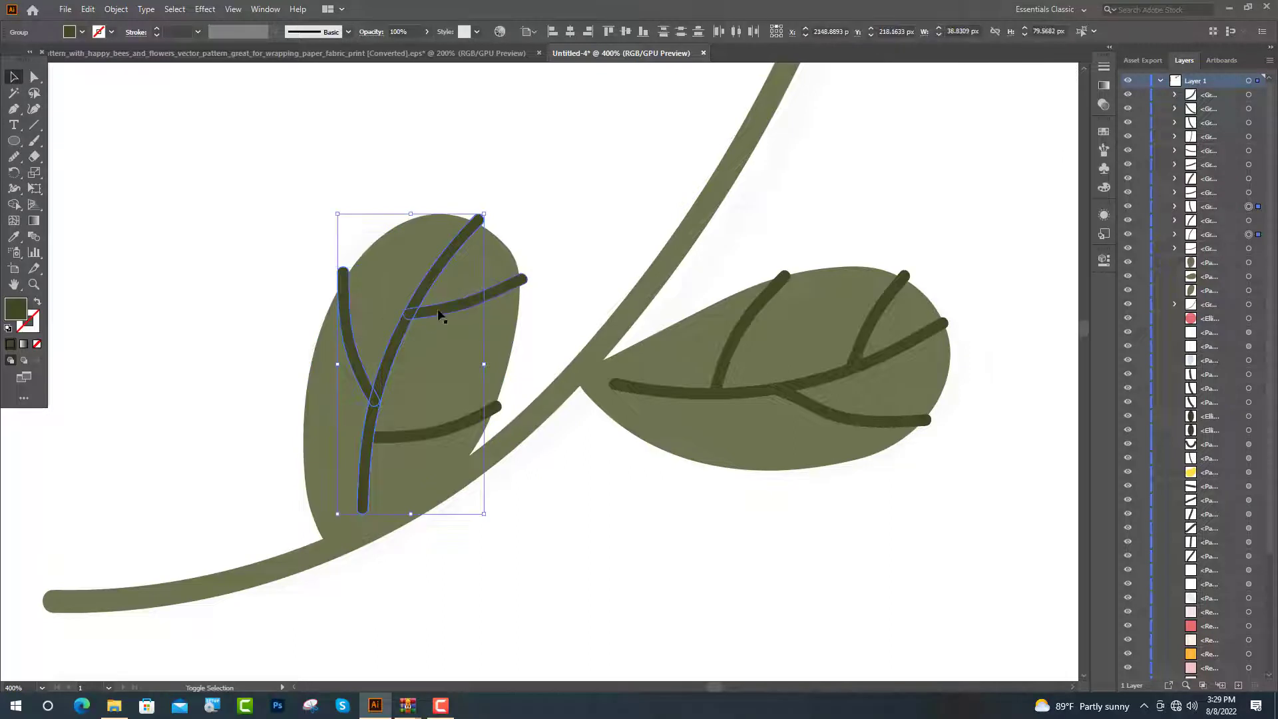
pyautogui.keyDown('shift'); pyautogui.click(433, 308); pyautogui.keyUp('shift')
pyautogui.keyDown('shift'); pyautogui.click(439, 429); pyautogui.keyUp('shift')
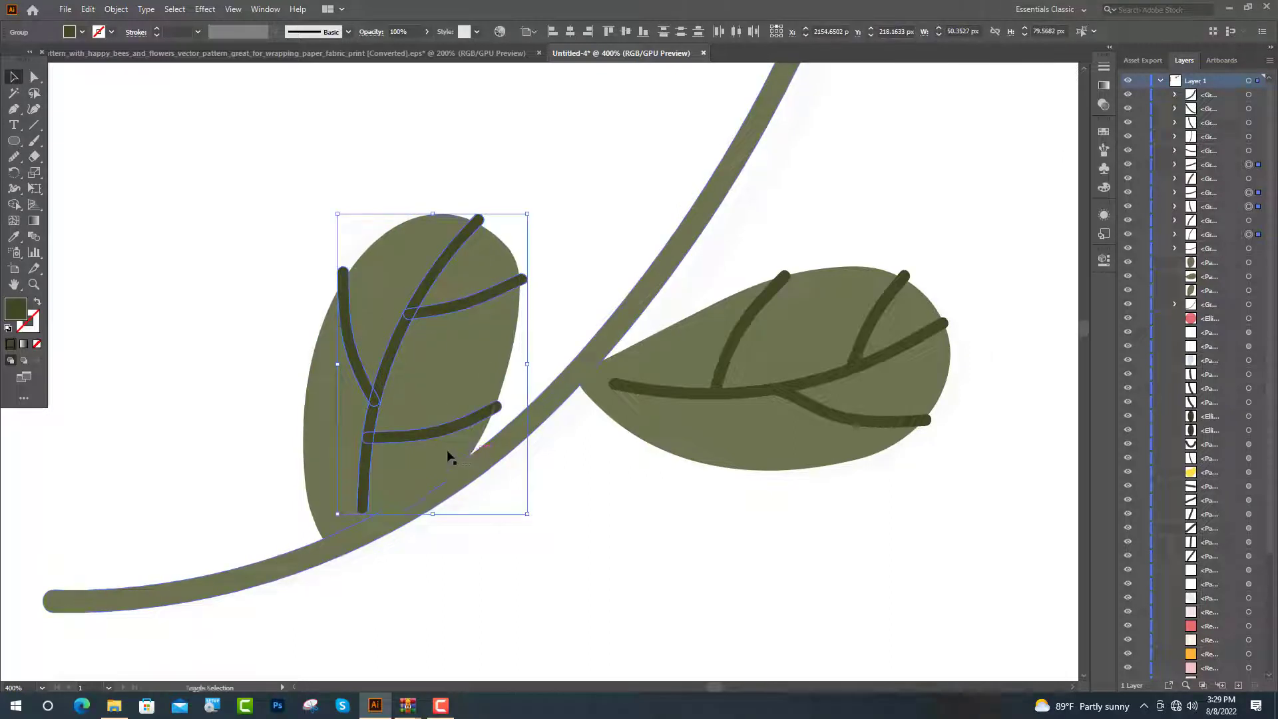
# Merge the crossing vein pieces together with Shape Builder
pyautogui.click(13, 205)
pyautogui.scroll(5, 376, 395)
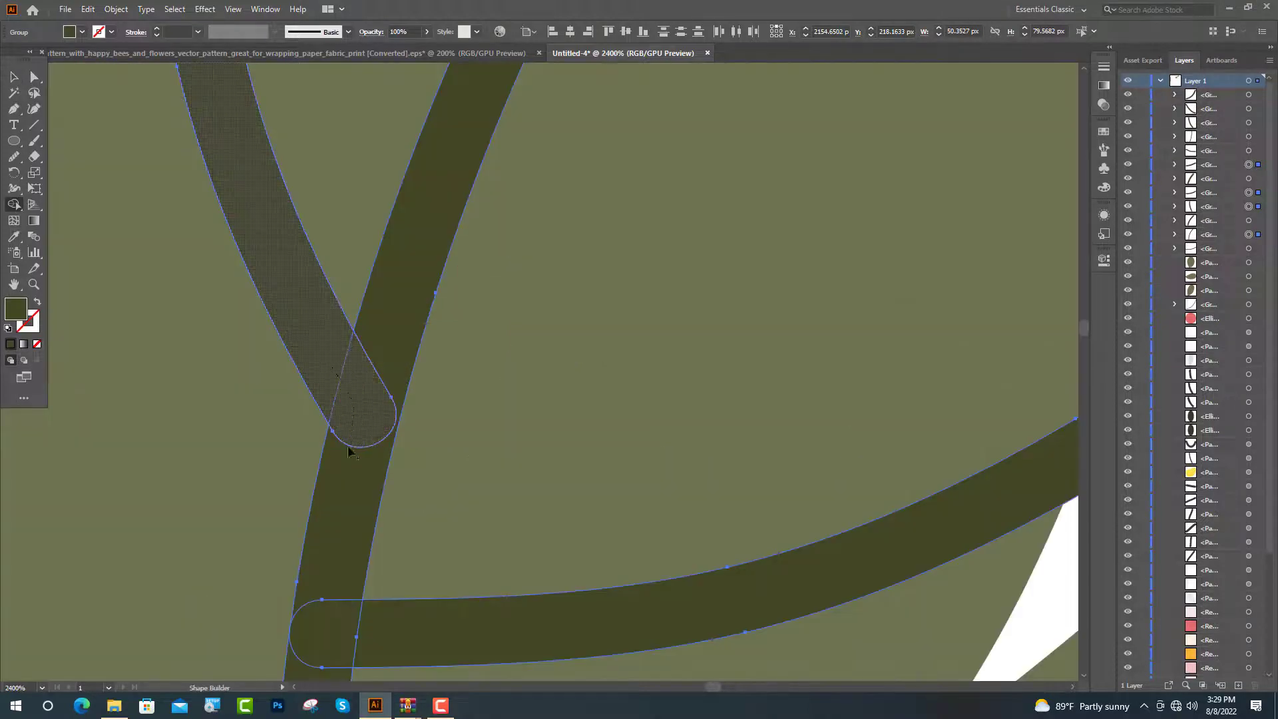
pyautogui.moveTo(313, 641); pyautogui.dragTo(314, 673)
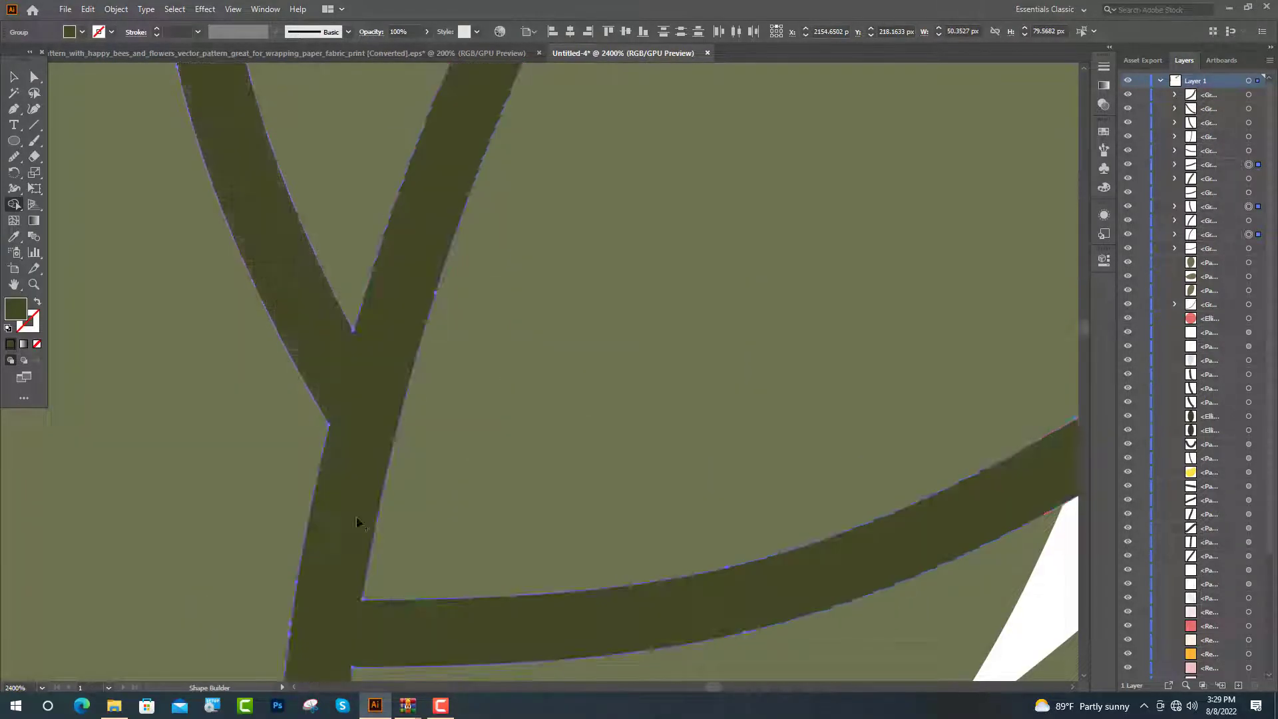
pyautogui.scroll(-5, 583, 217)
pyautogui.click(603, 251)
pyautogui.scroll(-5, 593, 264)
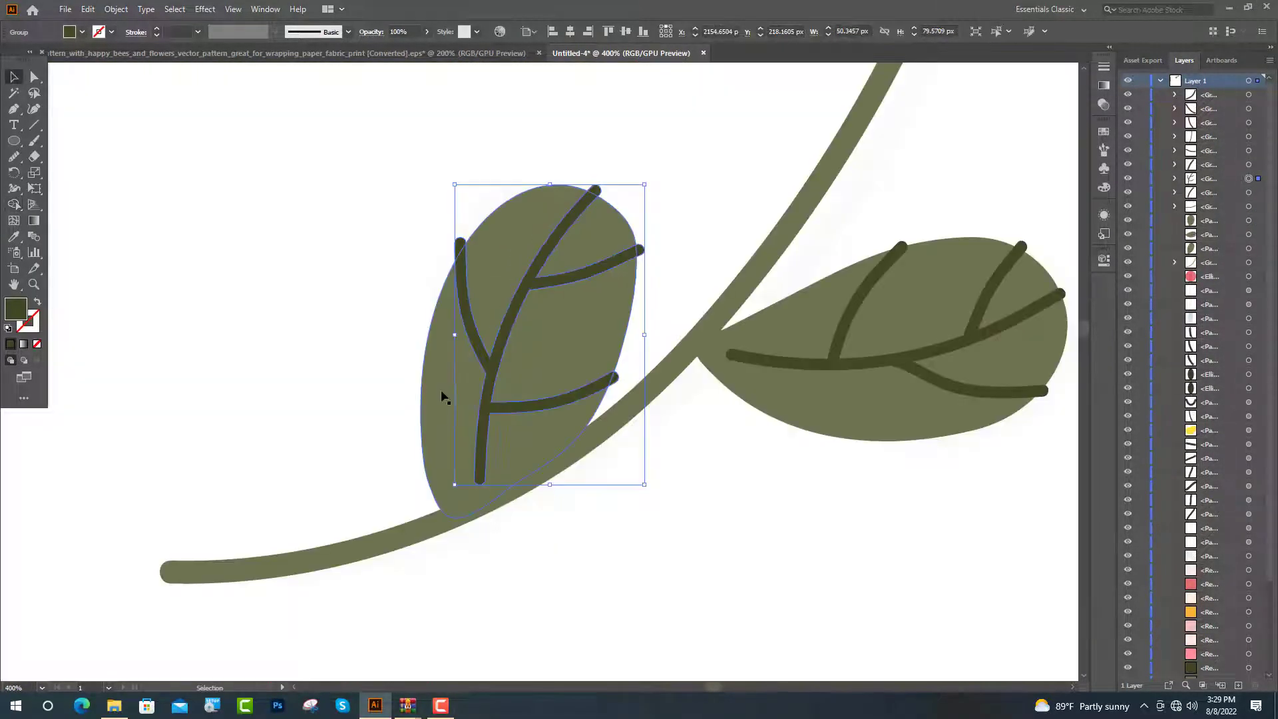
# Trim off the vein ends poking beyond the leaf edge
pyautogui.scroll(5, 458, 246)
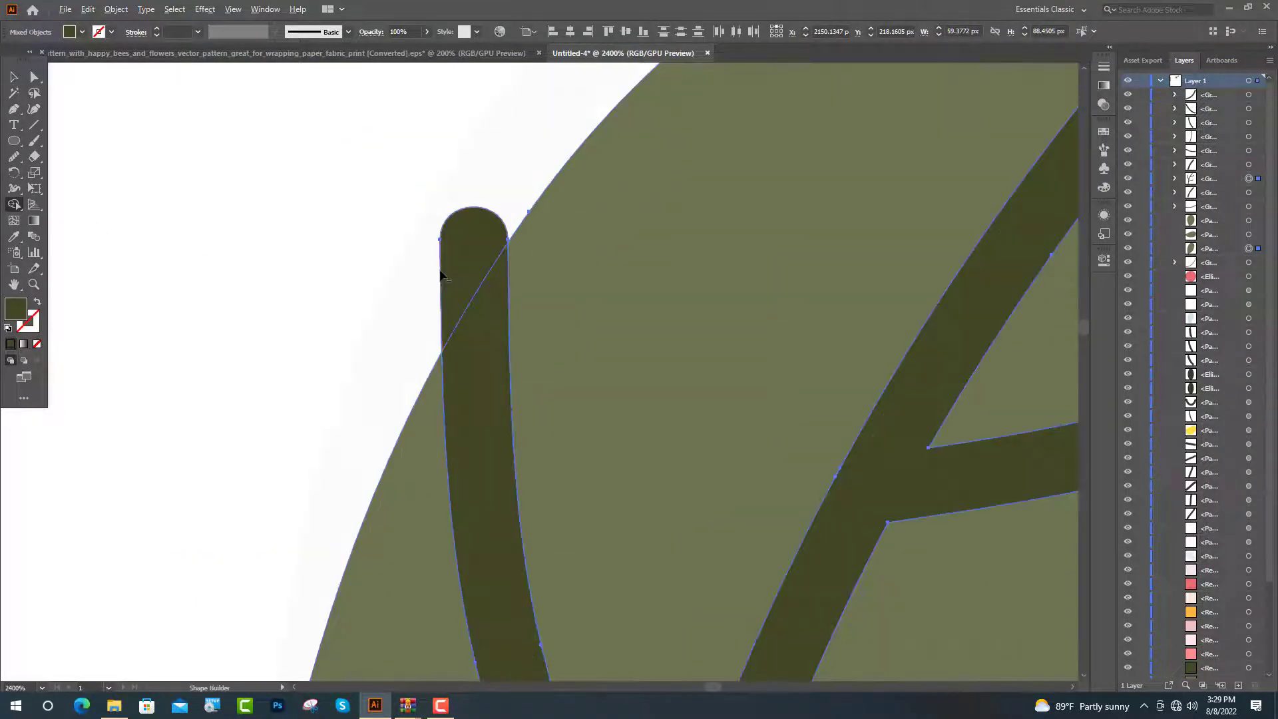
pyautogui.keyDown('alt'); pyautogui.click(442, 280); pyautogui.keyUp('alt')
pyautogui.scroll(-2, 445, 277)
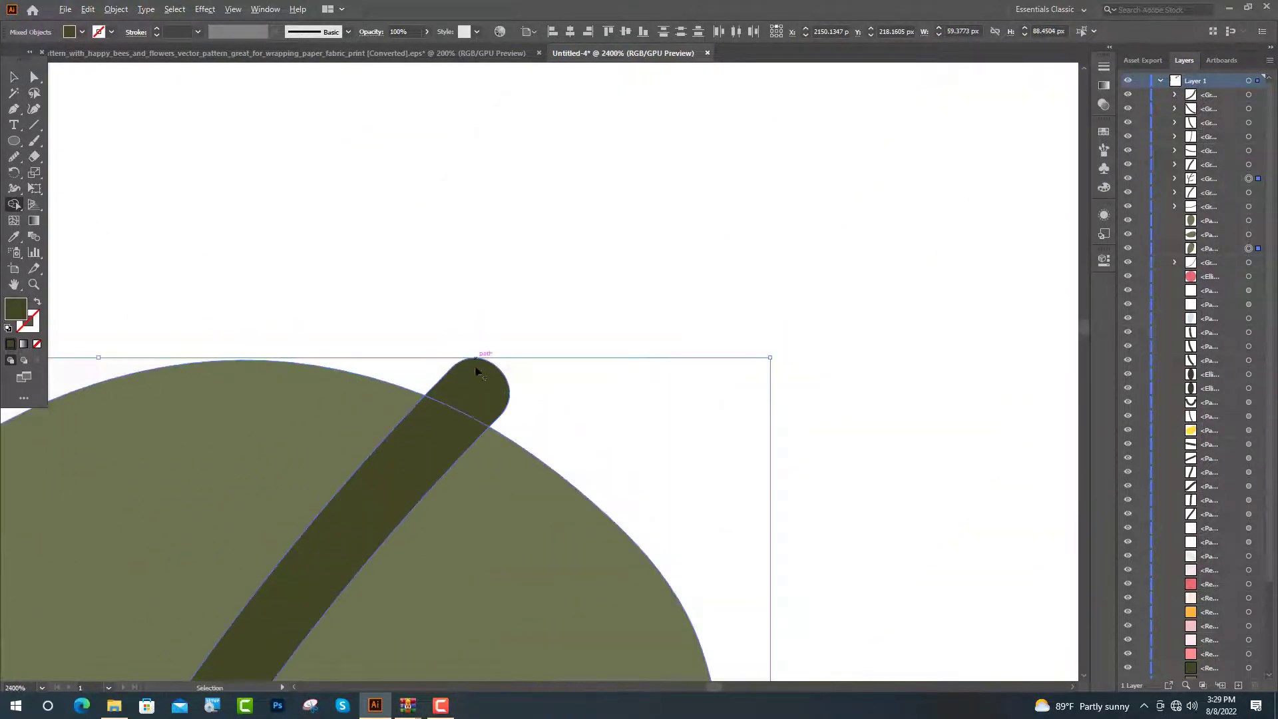
pyautogui.moveTo(470, 385); pyautogui.dragTo(567, 443)
pyautogui.keyDown('alt'); pyautogui.click(562, 440); pyautogui.keyUp('alt')
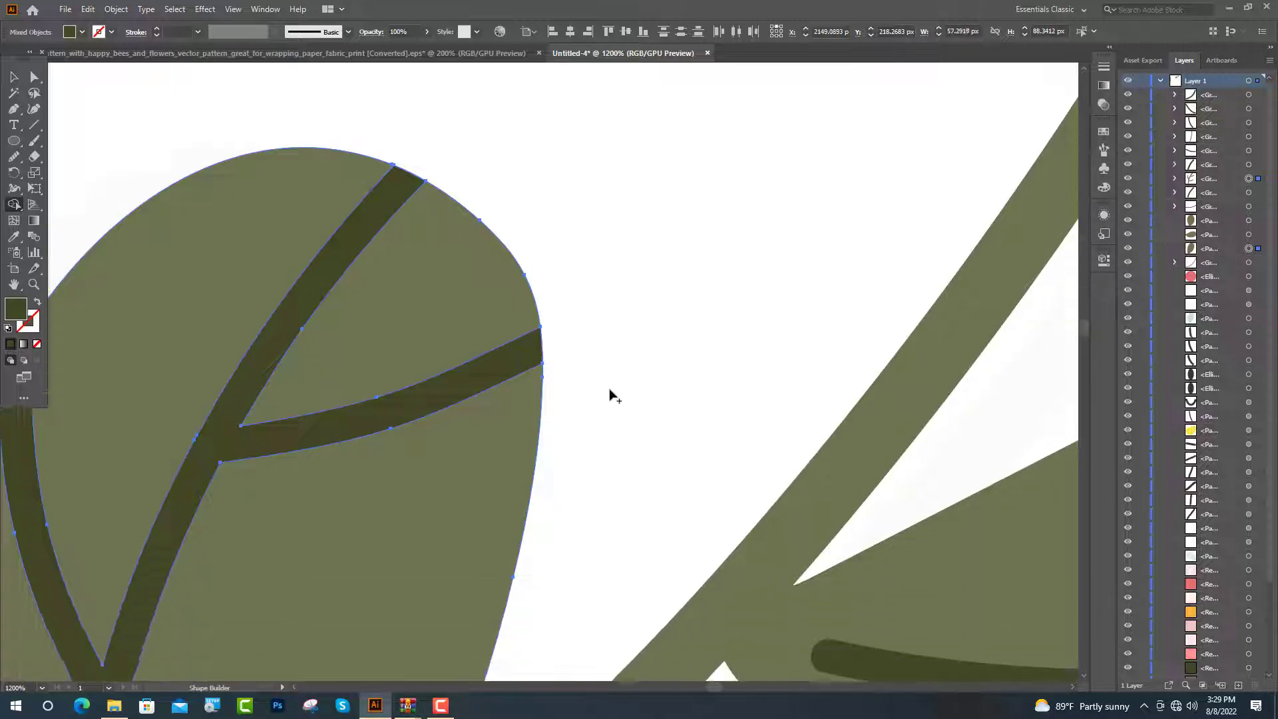
pyautogui.scroll(-5, 608, 394)
pyautogui.keyDown('alt'); pyautogui.click(476, 475); pyautogui.keyUp('alt')
# Select the right leaf's vein group together with the upper leaf's veins
pyautogui.press('v')
pyautogui.click(579, 350)
pyautogui.scroll(-3, 579, 349)
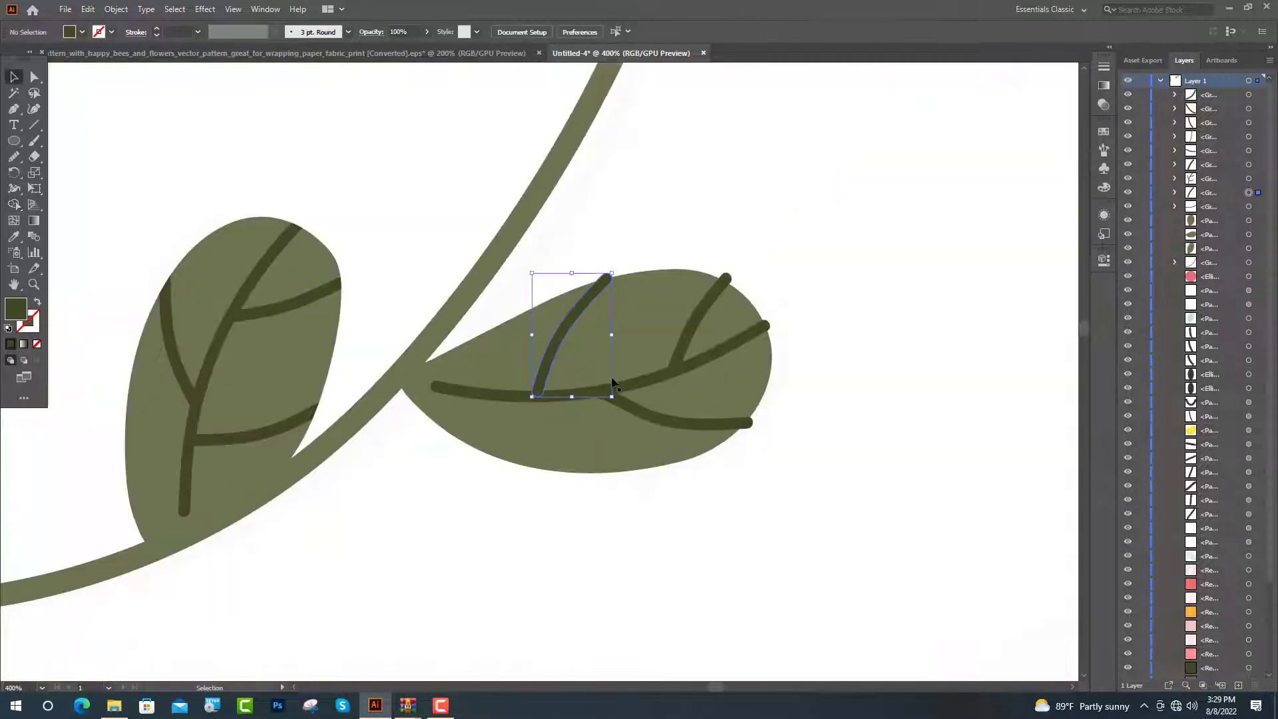
pyautogui.click(612, 386)
pyautogui.keyDown('shift'); pyautogui.click(655, 425); pyautogui.keyUp('shift')
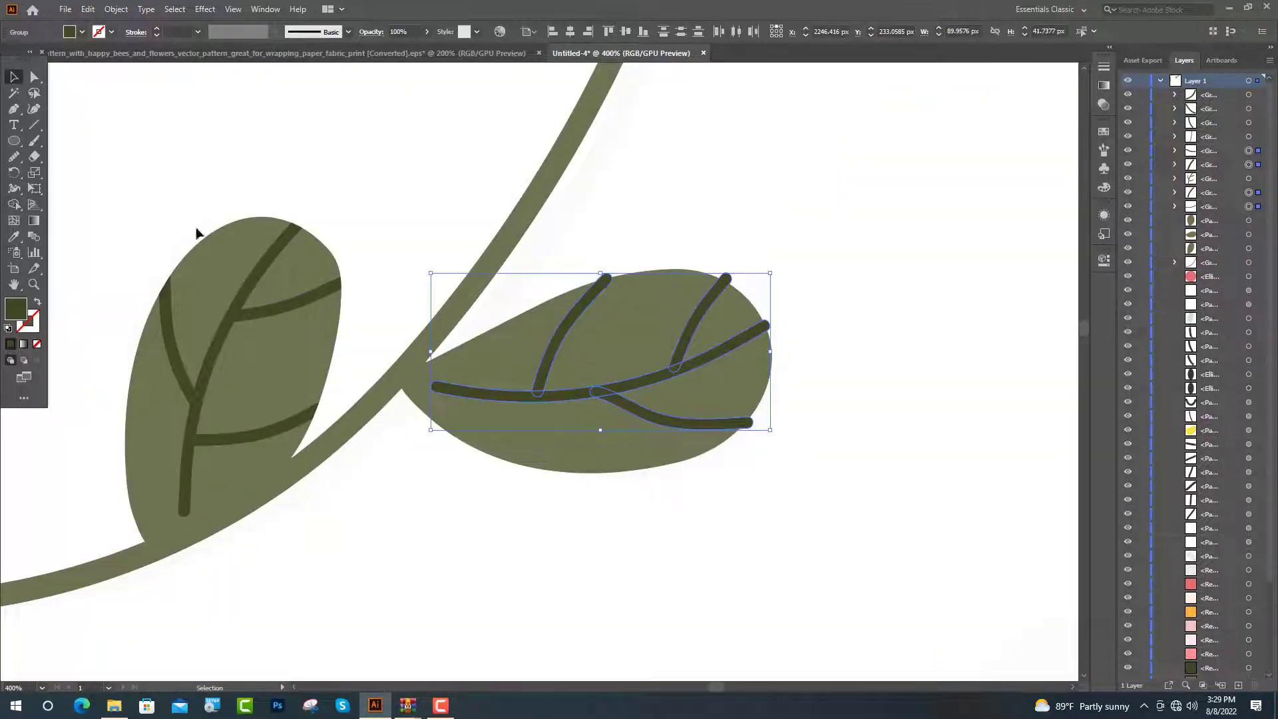
pyautogui.scroll(3, 696, 293)
pyautogui.scroll(2, 656, 185)
pyautogui.scroll(5, 702, 337)
pyautogui.scroll(2, 516, 241)
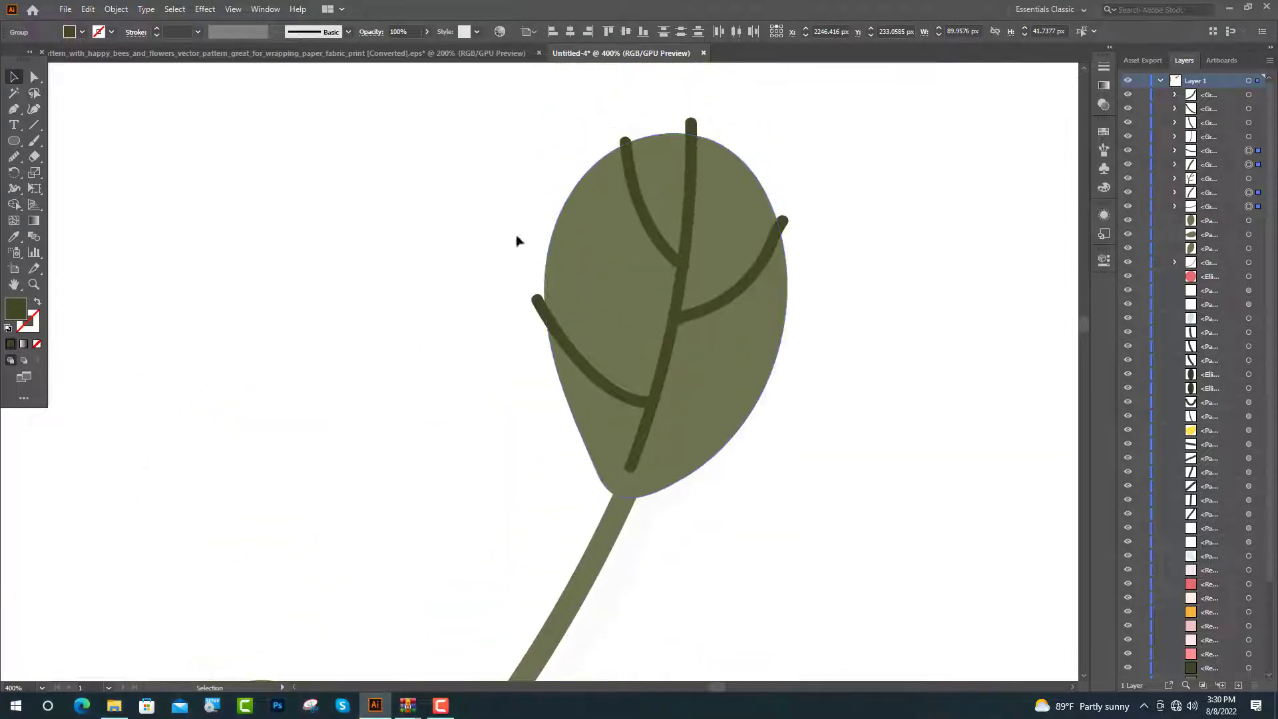
pyautogui.keyDown('shift'); pyautogui.click(760, 351); pyautogui.keyUp('shift')
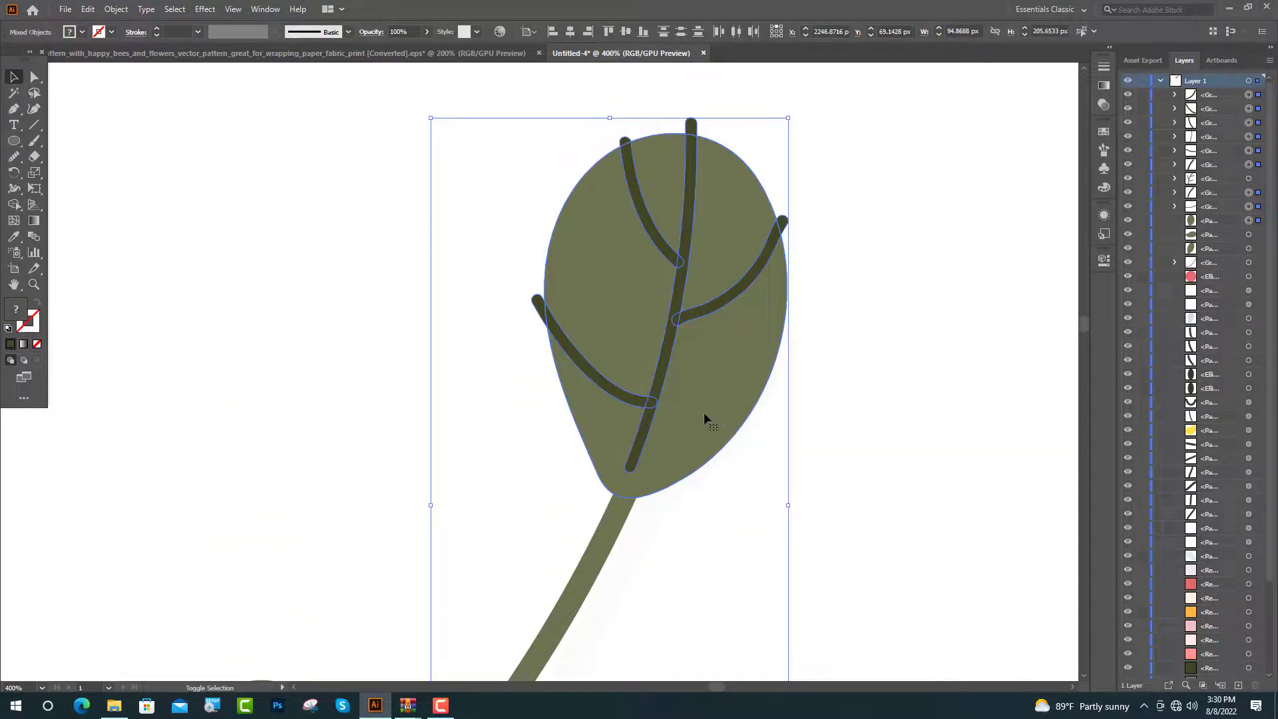
# Merge the right and upper leaves' overlapping vein pieces with Shape Builder
pyautogui.hotkey('ctrl', '-')
pyautogui.click(13, 204)
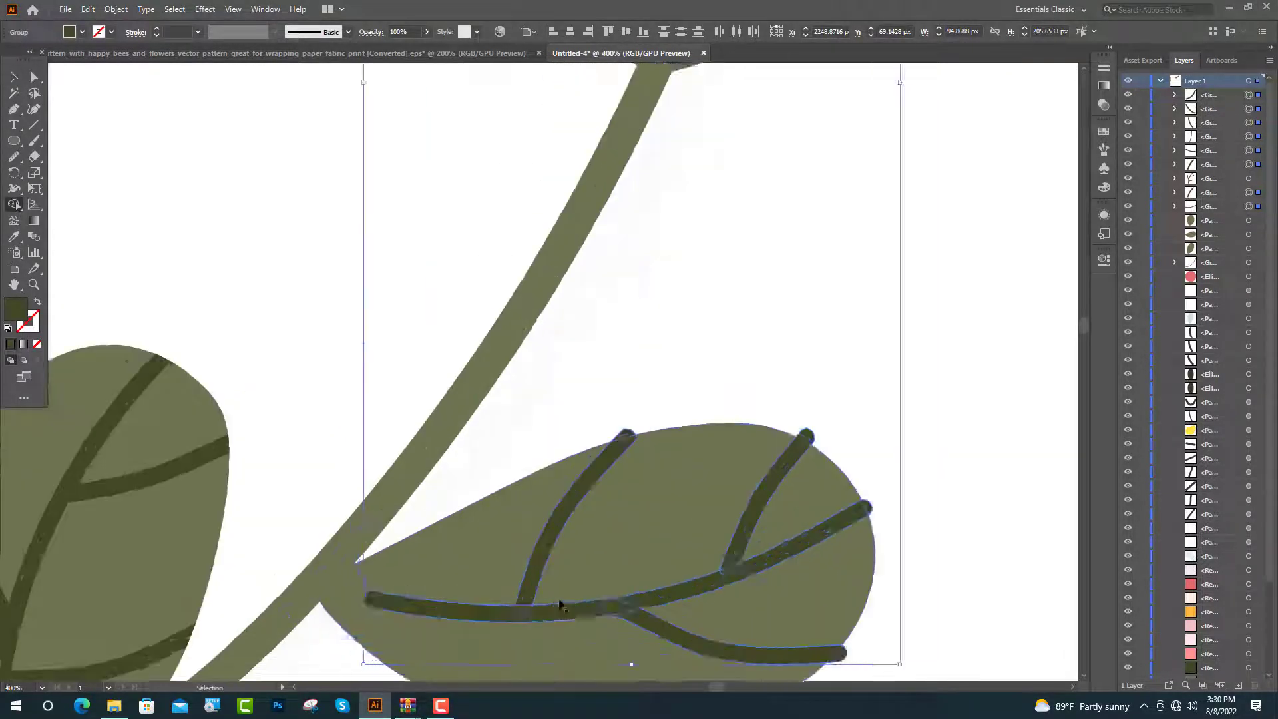
pyautogui.scroll(3, 546, 612)
pyautogui.scroll(2, 488, 613)
pyautogui.moveTo(673, 626); pyautogui.dragTo(869, 594)
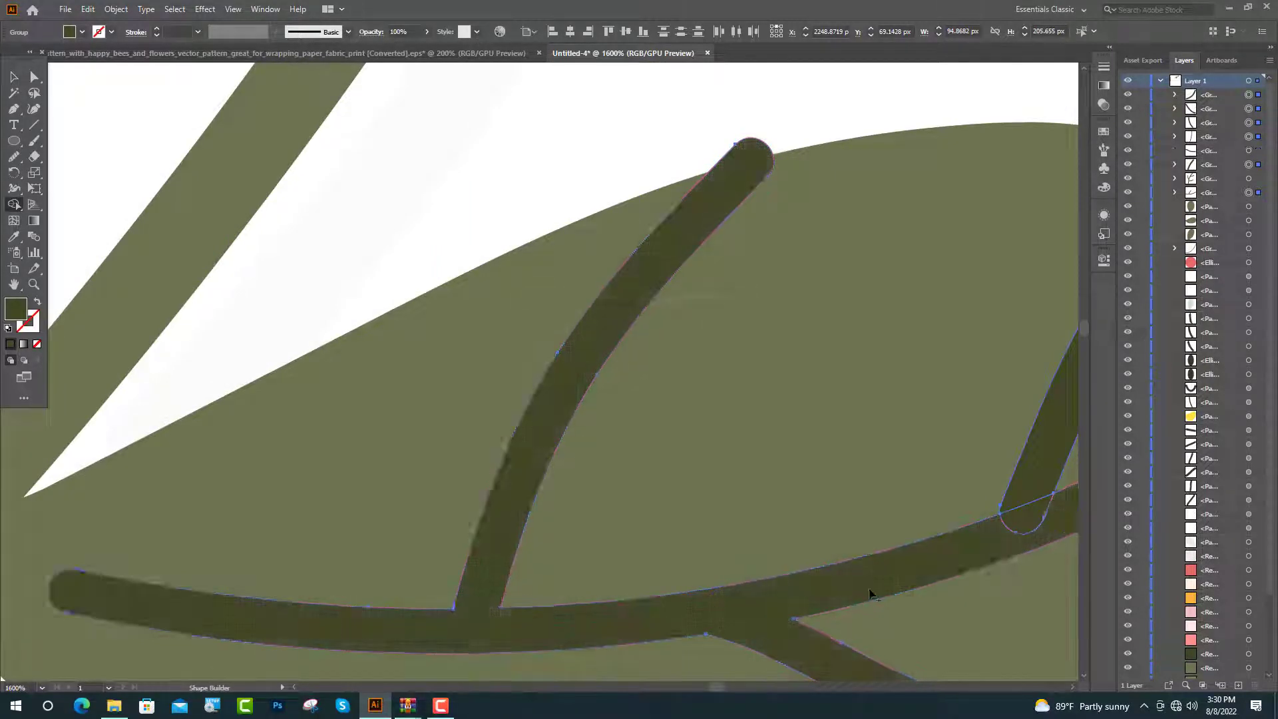
pyautogui.hotkey('ctrl', '-')
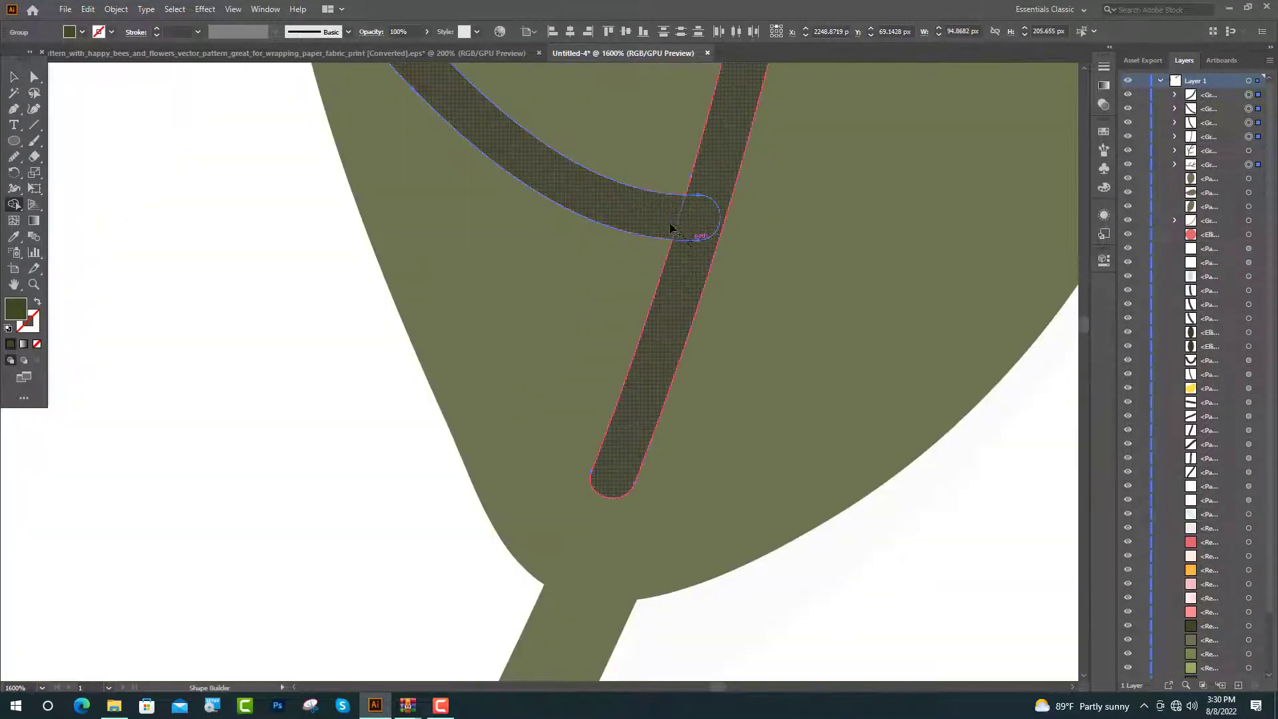
pyautogui.hotkey('ctrl', '-')
pyautogui.hotkey('ctrl', '-')
pyautogui.hotkey('ctrl', '-')
pyautogui.scroll(3, 721, 328)
pyautogui.moveTo(622, 180); pyautogui.dragTo(679, 346)
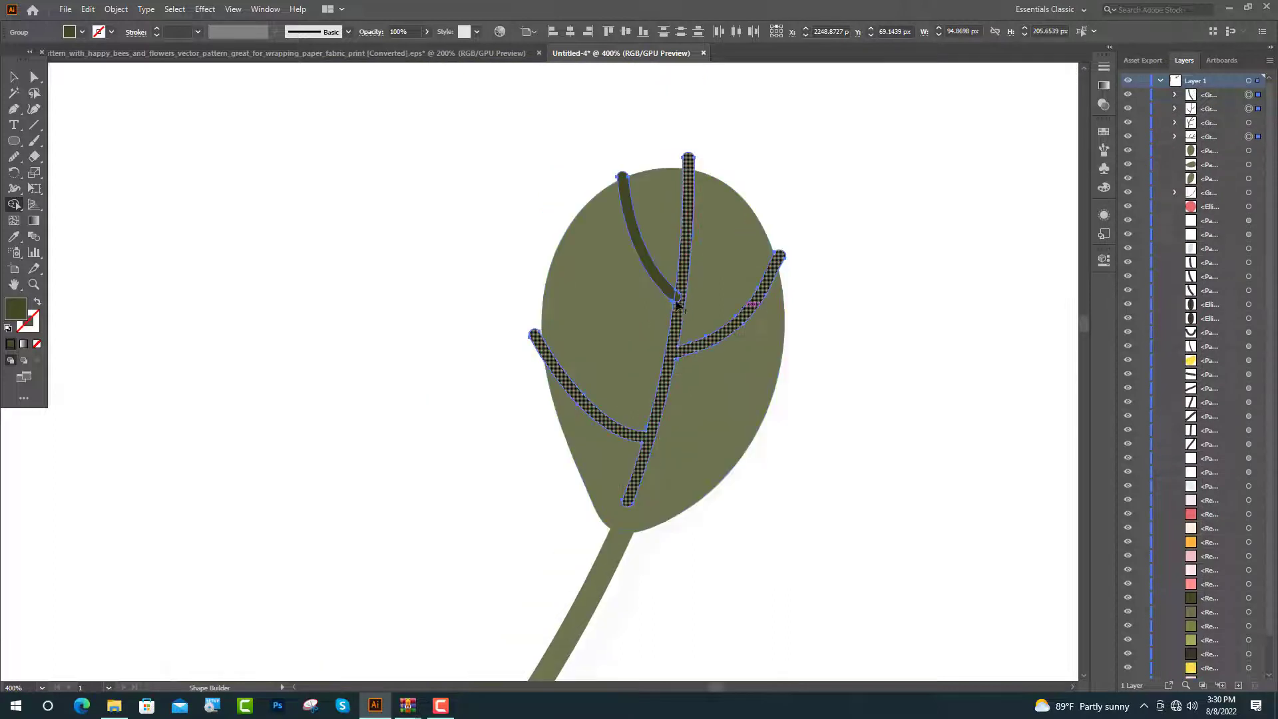
# Trim the vein tips sticking past the upper leaf's top, right and left edges
pyautogui.press('v')
pyautogui.hotkey('ctrl', 'shift', 'a')
pyautogui.click(618, 313)
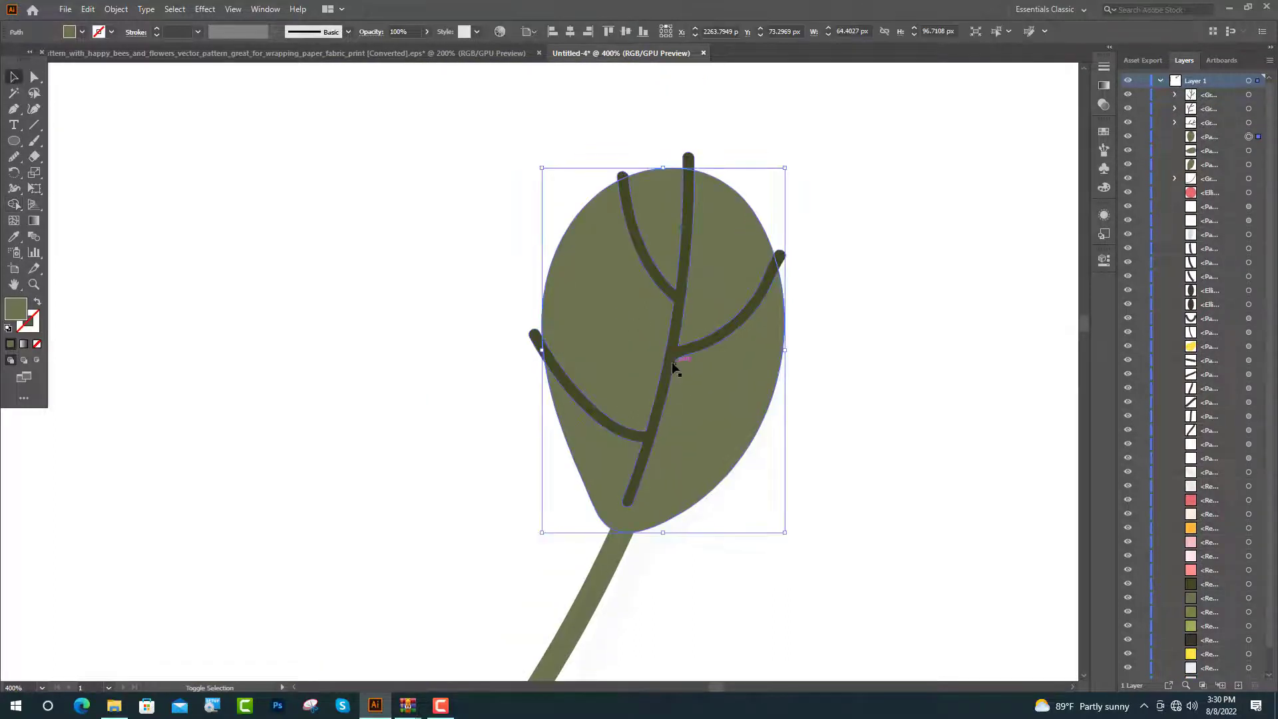
pyautogui.keyDown('shift'); pyautogui.click(672, 365); pyautogui.keyUp('shift')
pyautogui.hotkey('shift', 'm')
pyautogui.scroll(2, 699, 137)
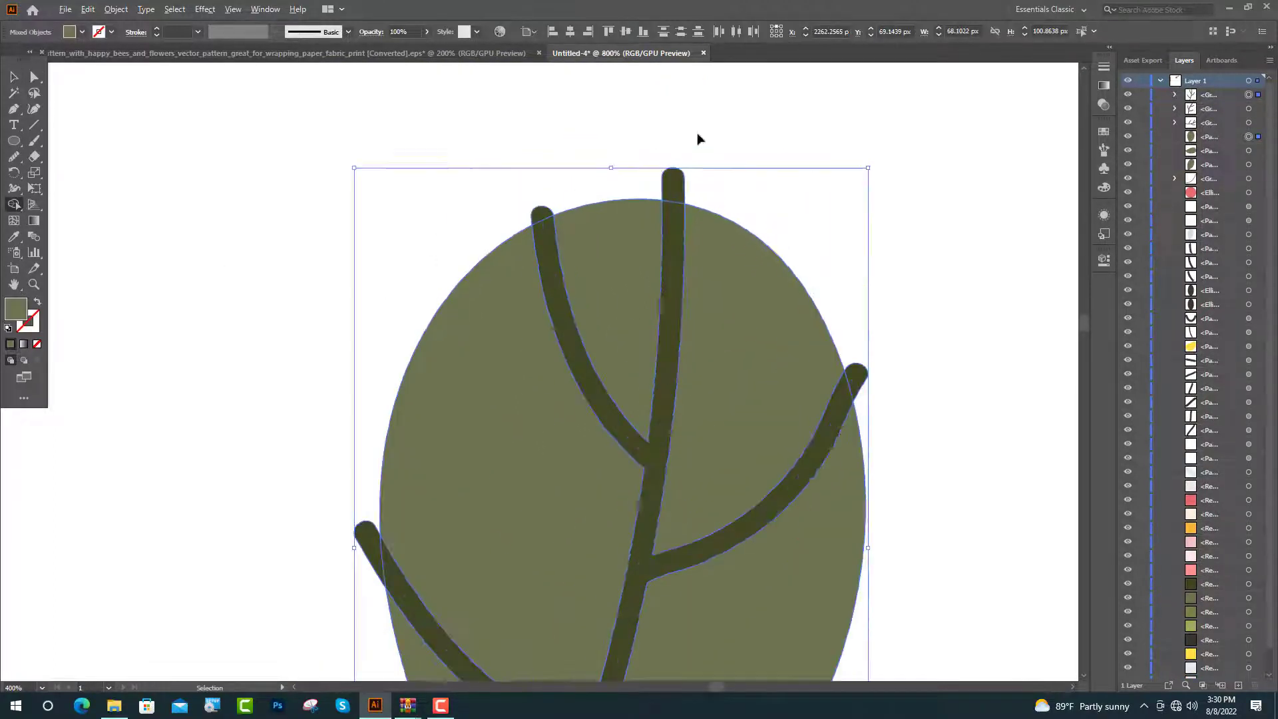
pyautogui.keyDown('alt'); pyautogui.click(678, 191); pyautogui.keyUp('alt')
pyautogui.keyDown('alt'); pyautogui.click(857, 371); pyautogui.keyUp('alt')
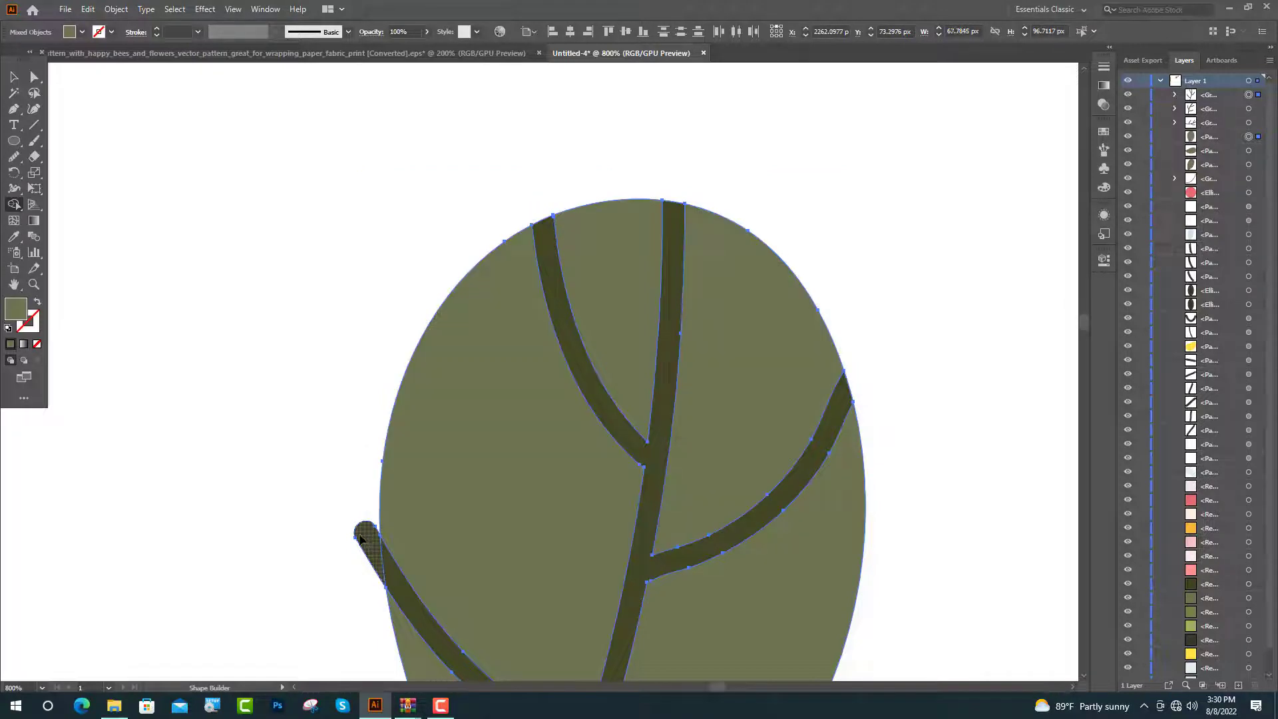
pyautogui.keyDown('alt'); pyautogui.click(363, 539); pyautogui.keyUp('alt')
# Select the right leaf with its veins and merge the area between the veins
pyautogui.press('v')
pyautogui.hotkey('ctrl', 'shift', 'a')
pyautogui.scroll(-3, 345, 445)
pyautogui.moveTo(433, 590); pyautogui.dragTo(373, 506)
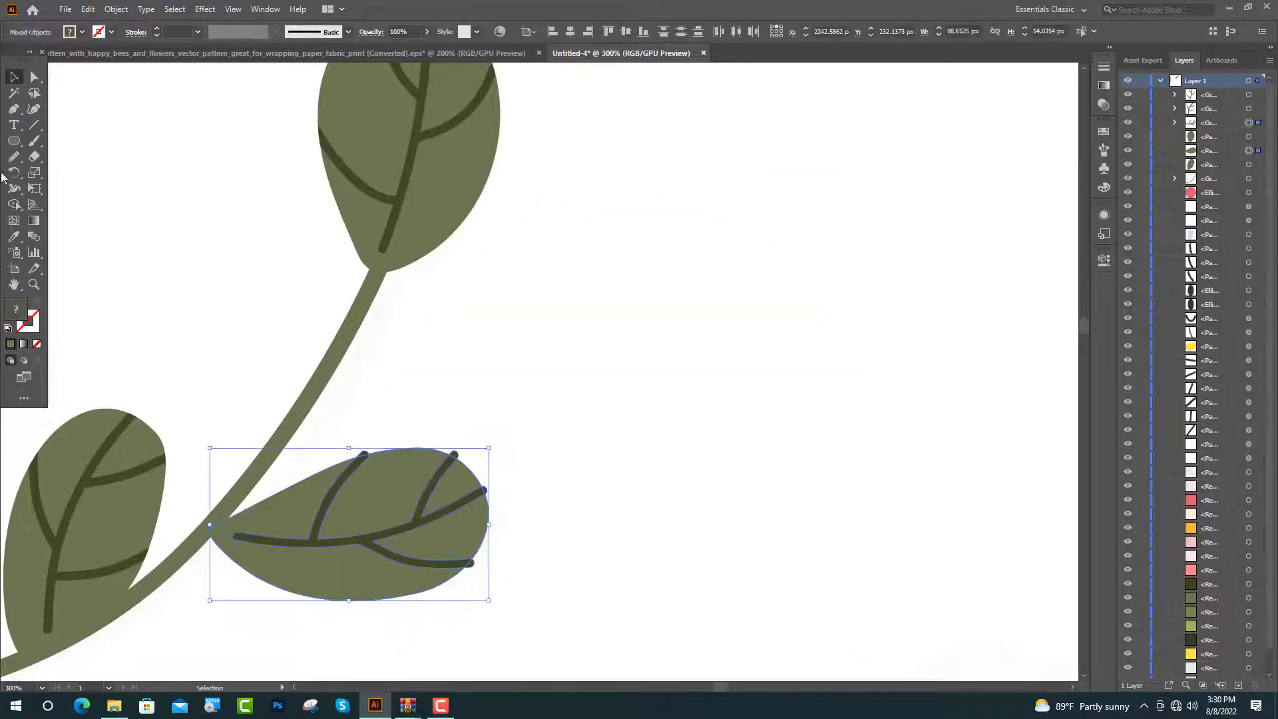
pyautogui.hotkey('shift', 'm')
pyautogui.scroll(2, 502, 546)
pyautogui.click(222, 365)
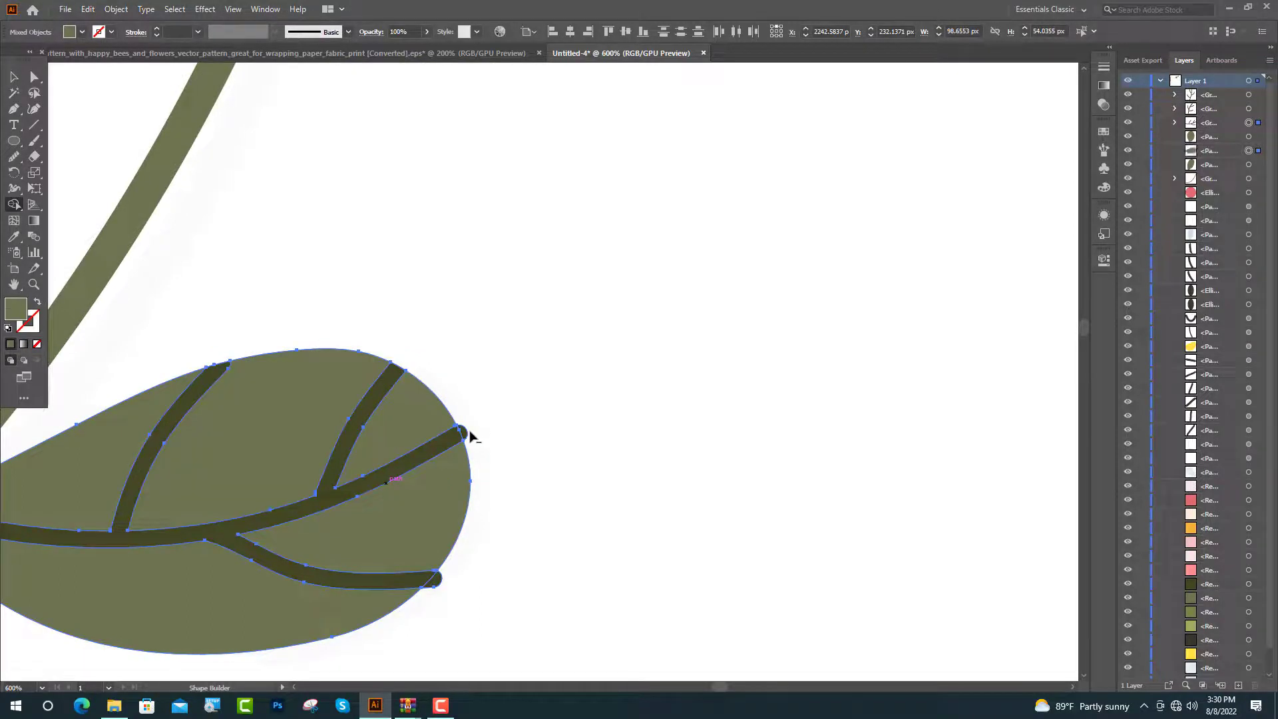
pyautogui.scroll(-4, 607, 391)
# Add the top leaf to the selection and merge the stem into the leaf it touches with Shape Builder
pyautogui.press('v')
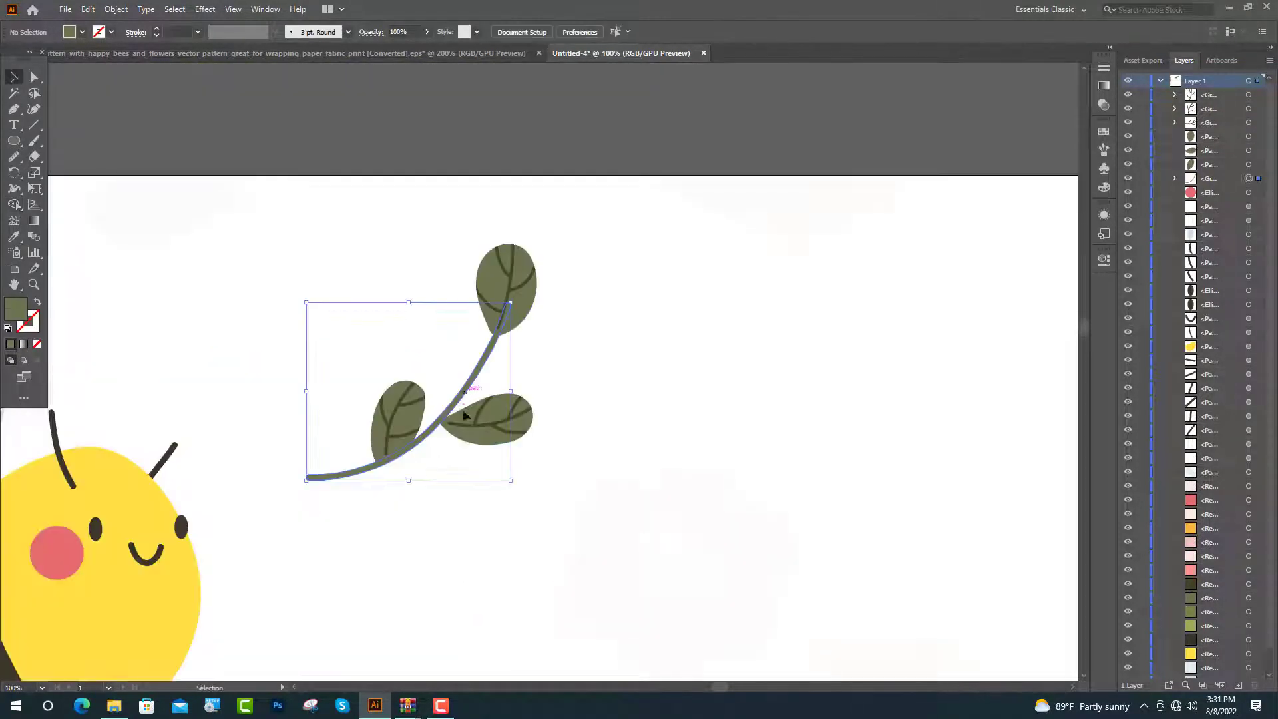
pyautogui.keyDown('shift'); pyautogui.click(544, 278); pyautogui.keyUp('shift')
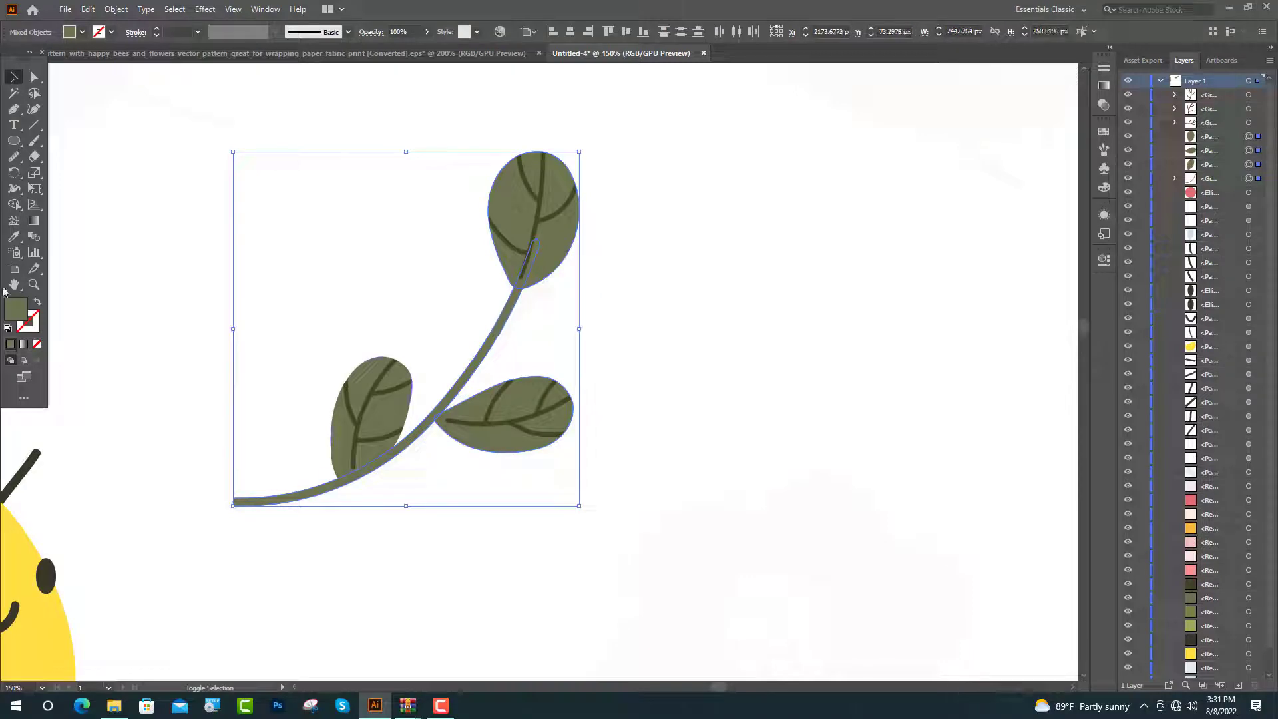
pyautogui.hotkey('shift', 'm')
pyautogui.scroll(5, 333, 488)
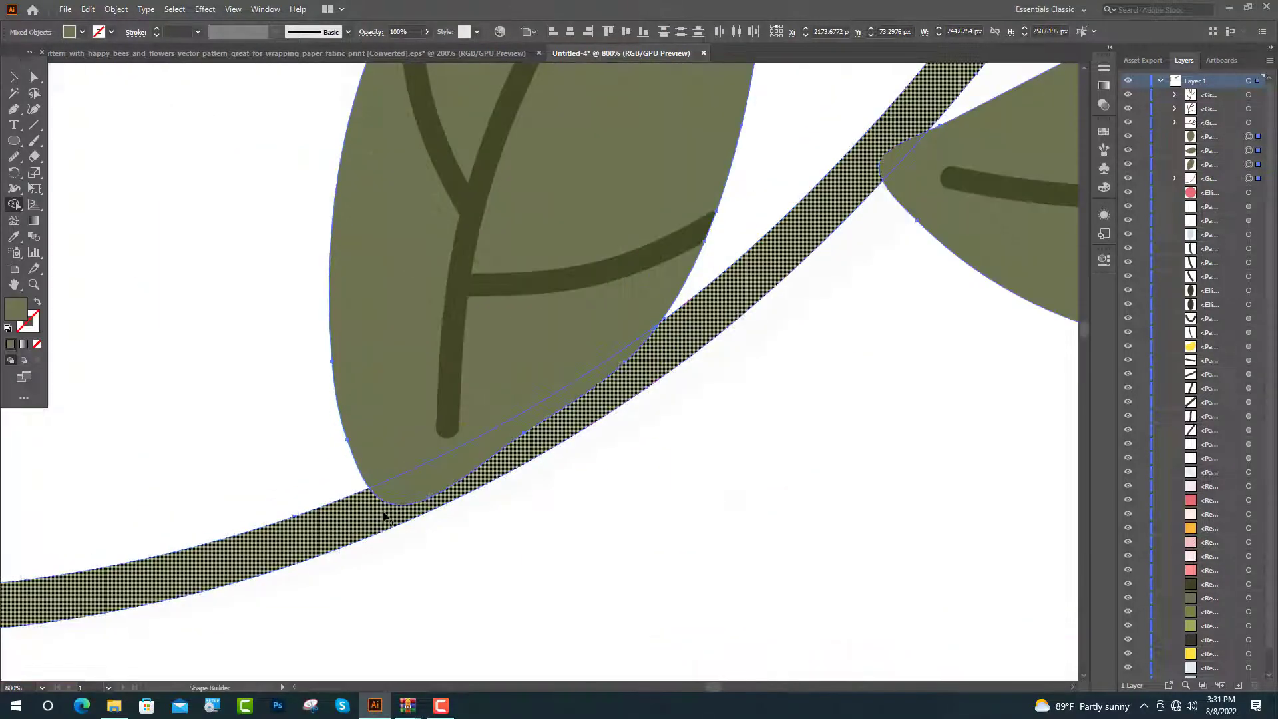
pyautogui.scroll(2, 672, 292)
pyautogui.click(672, 293)
pyautogui.scroll(-1, 656, 342)
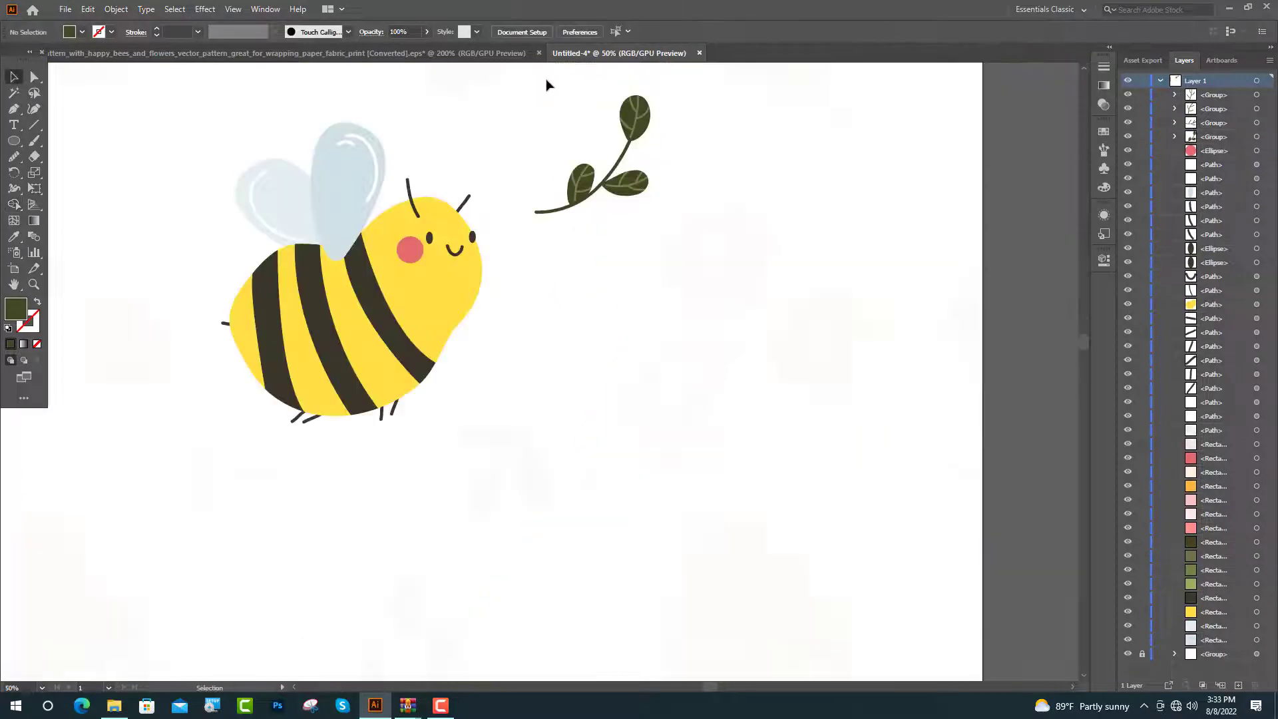
# Move the leaf sprig below the bee, mirror it and rotate it into position
pyautogui.moveTo(547, 80); pyautogui.dragTo(682, 230)
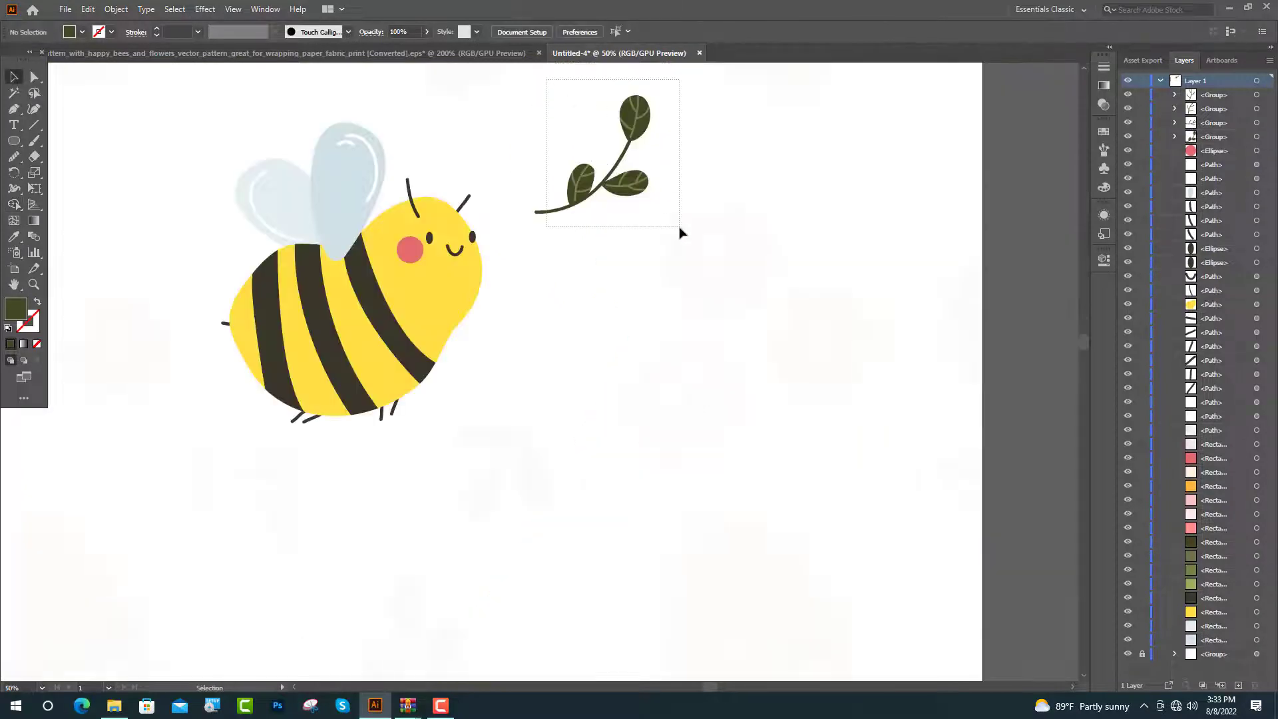
pyautogui.moveTo(623, 188); pyautogui.dragTo(433, 456)
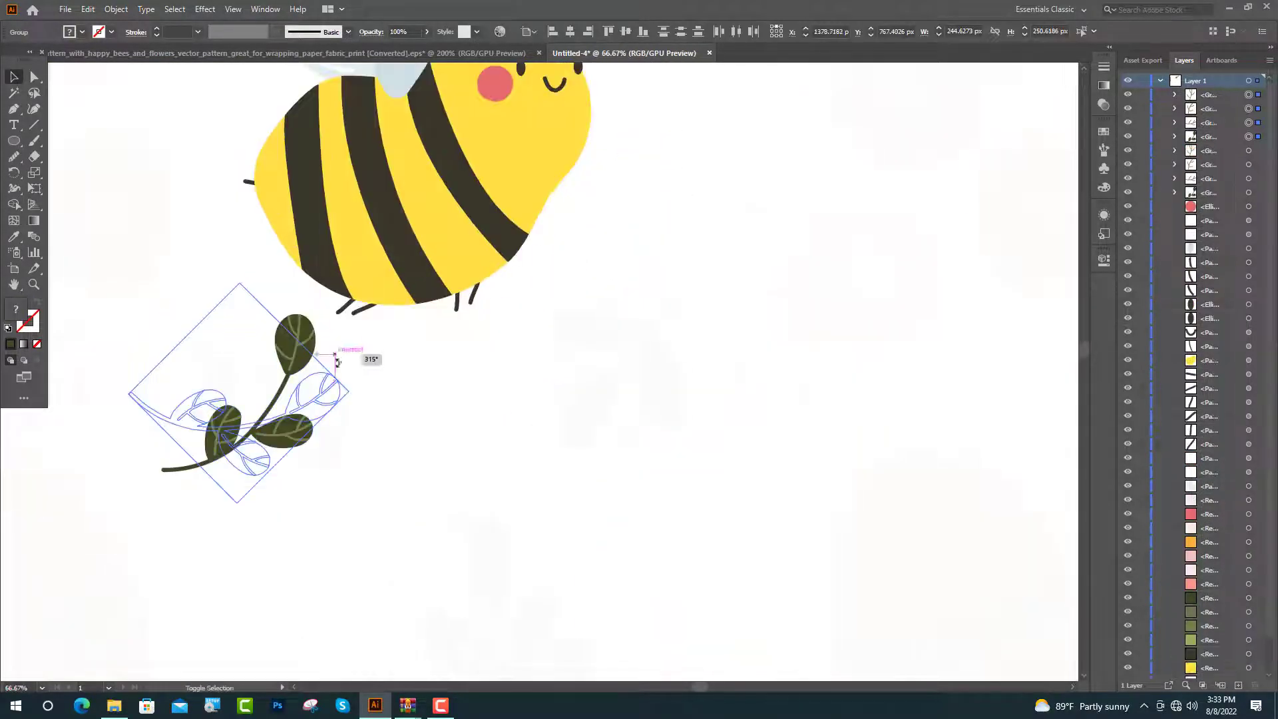
pyautogui.moveTo(339, 360); pyautogui.dragTo(344, 438)
pyautogui.rightClick(233, 431)
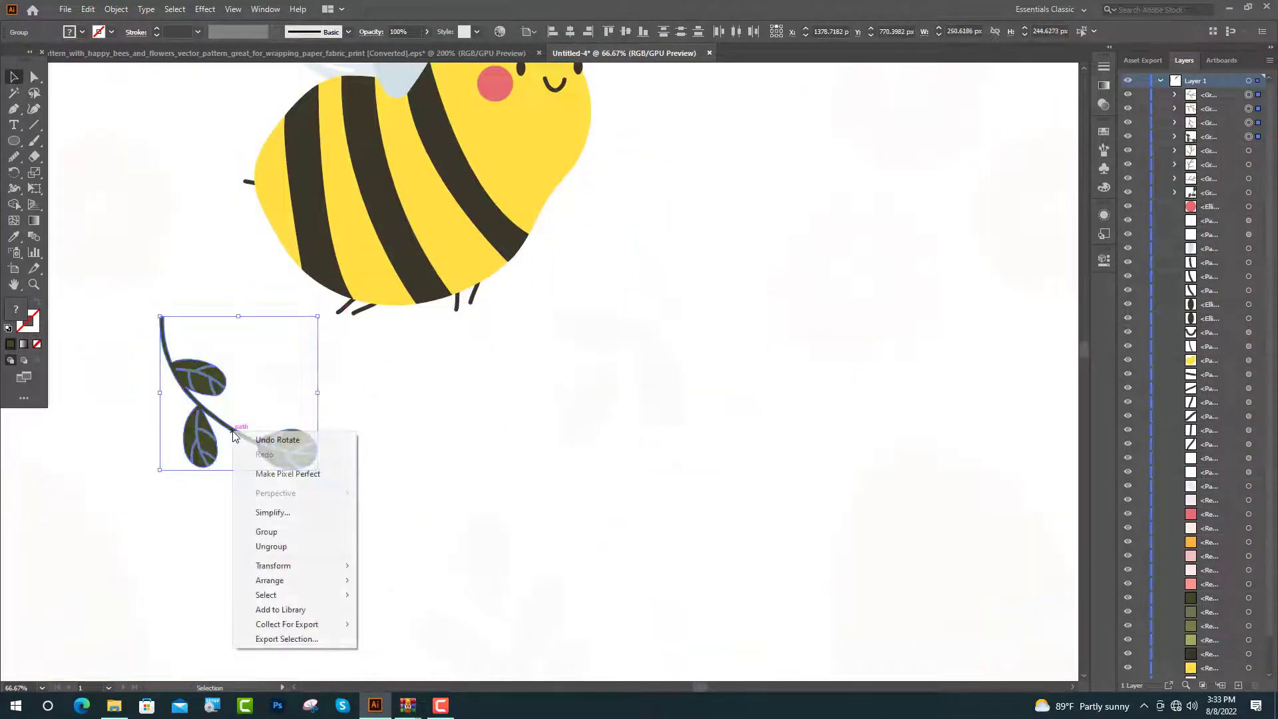
pyautogui.moveTo(273, 565)
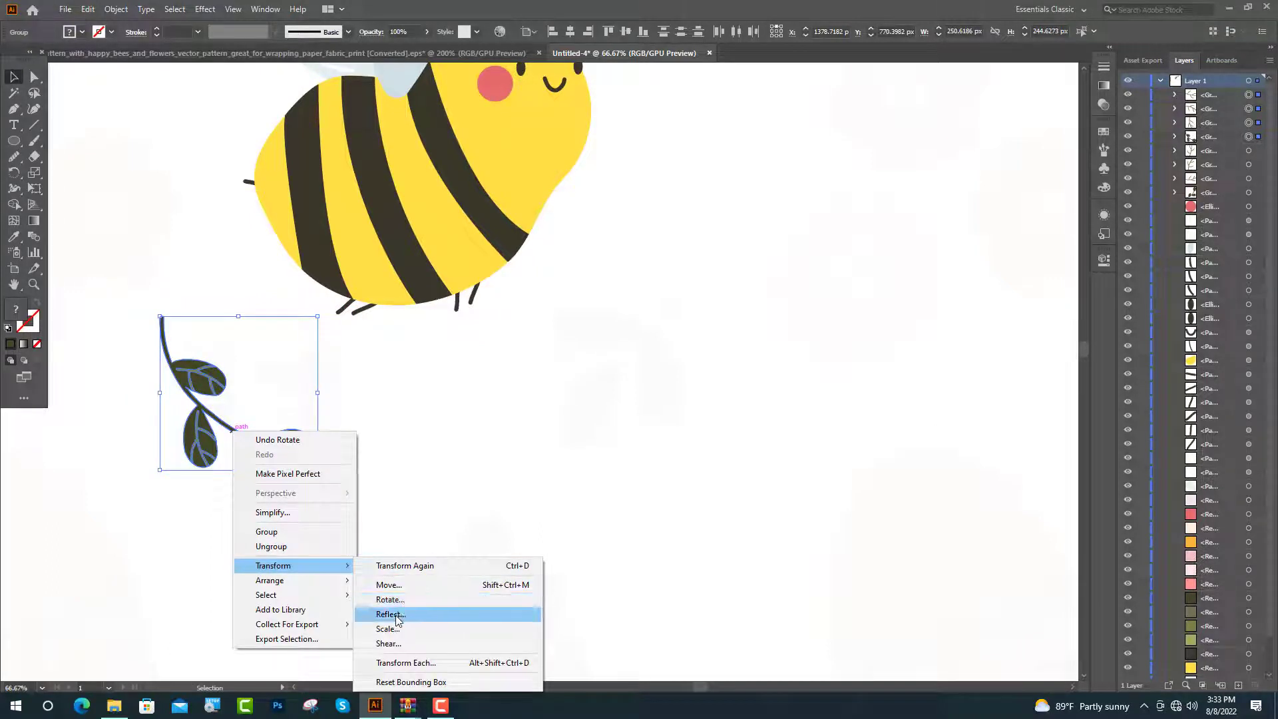
pyautogui.click(393, 611)
pyautogui.click(597, 430)
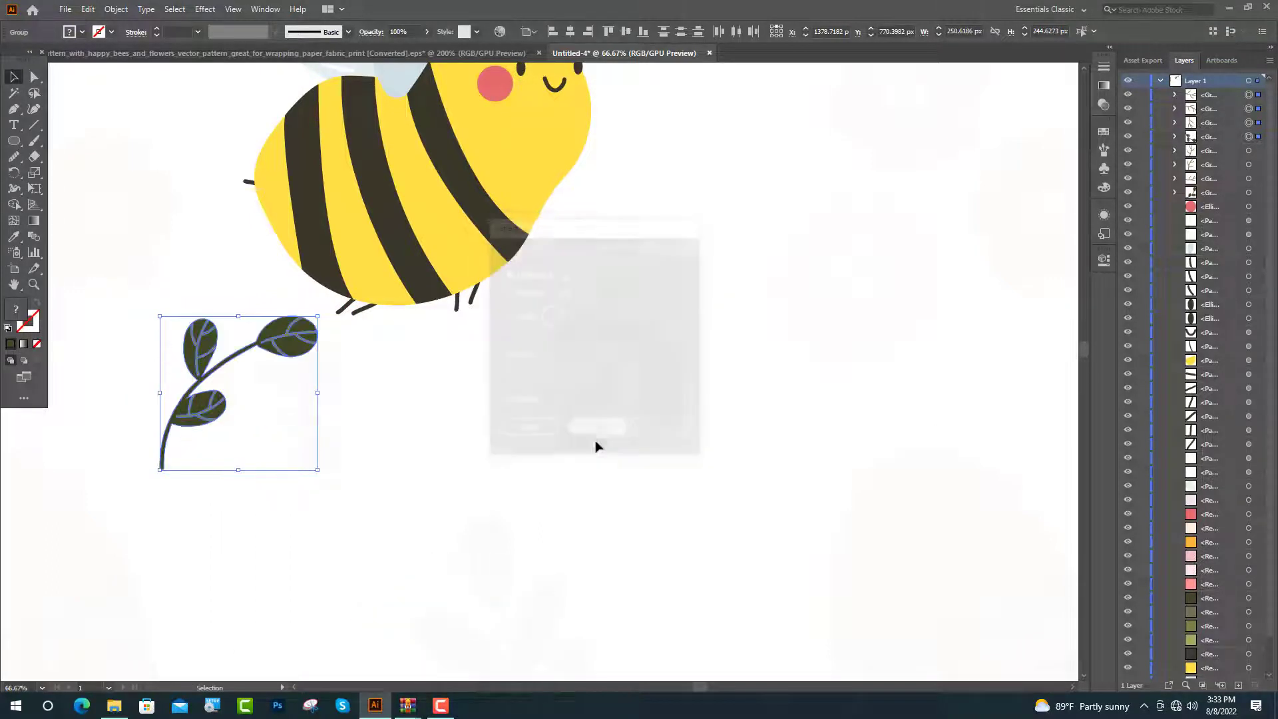
pyautogui.moveTo(326, 320); pyautogui.dragTo(371, 471)
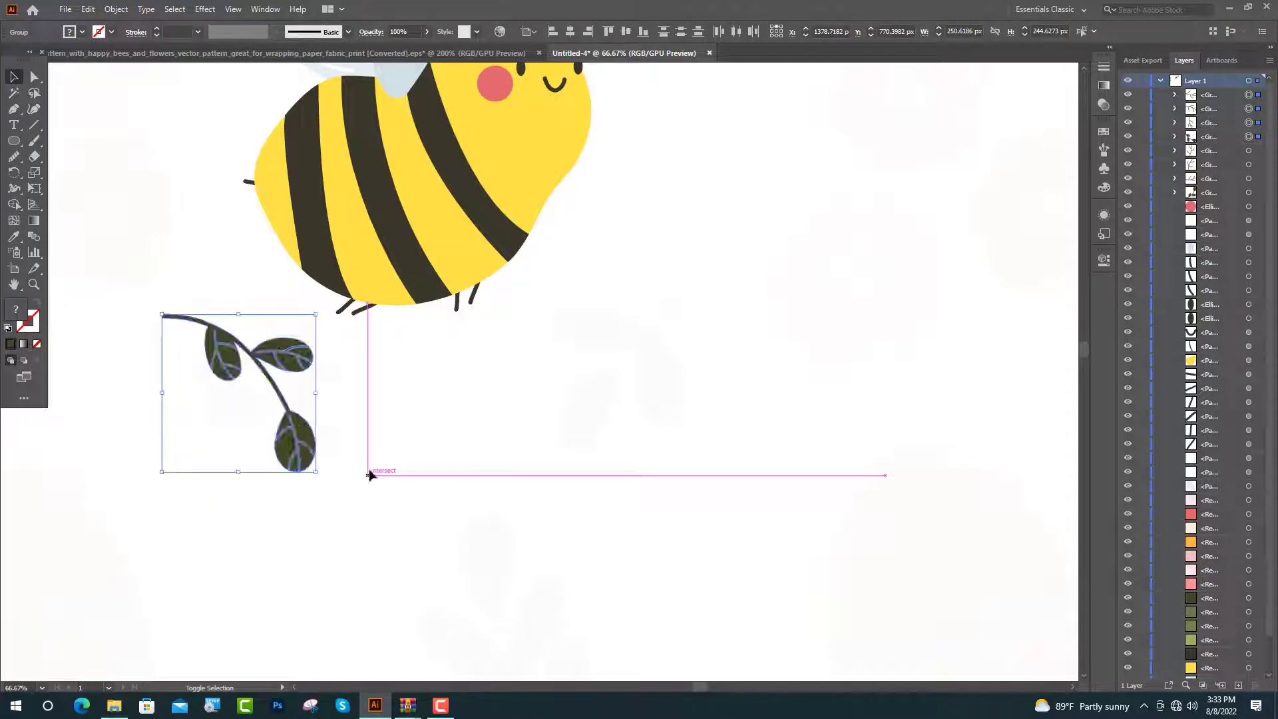
pyautogui.hotkey('ctrl', '=')
pyautogui.hotkey('ctrl', '=')
pyautogui.hotkey('ctrl', 'shift', 'a')
pyautogui.hotkey('ctrl', '-')
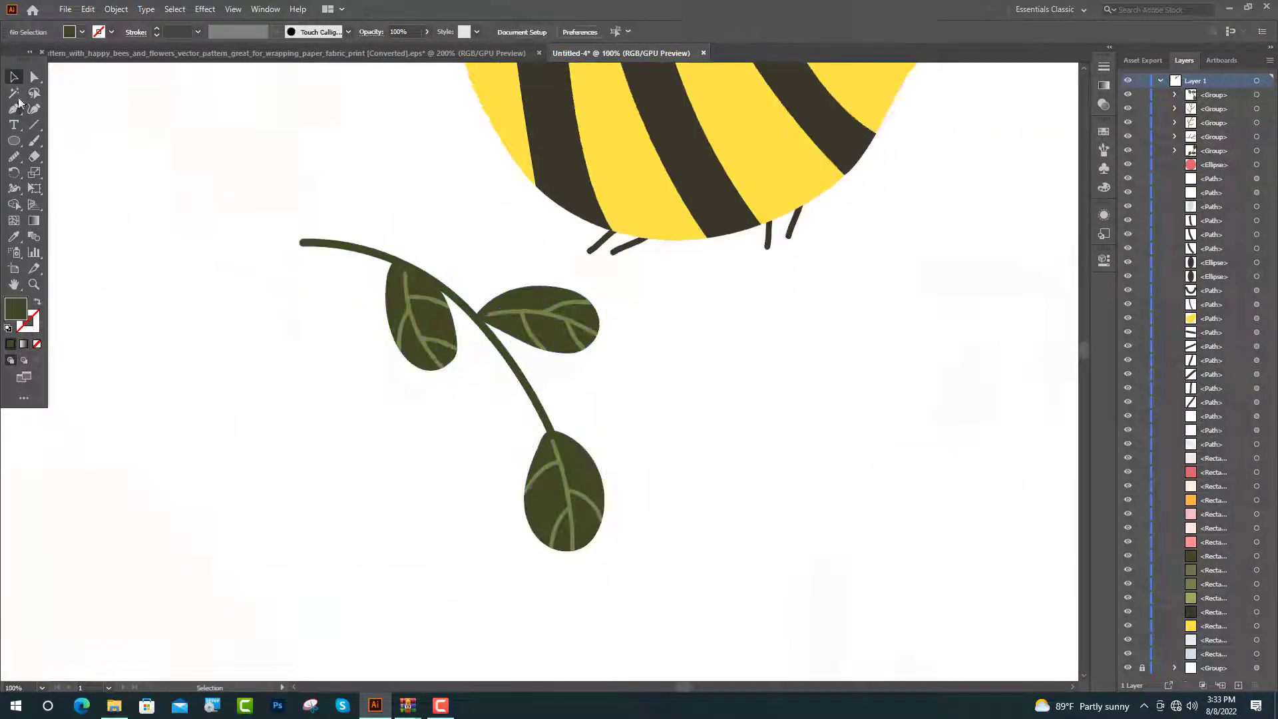
# Recolour the lower sprig with the olive swatch using the Eyedropper, then deselect
pyautogui.click(398, 290)
pyautogui.hotkey('ctrl', '-')
pyautogui.hotkey('ctrl', '-')
pyautogui.hotkey('ctrl', '-')
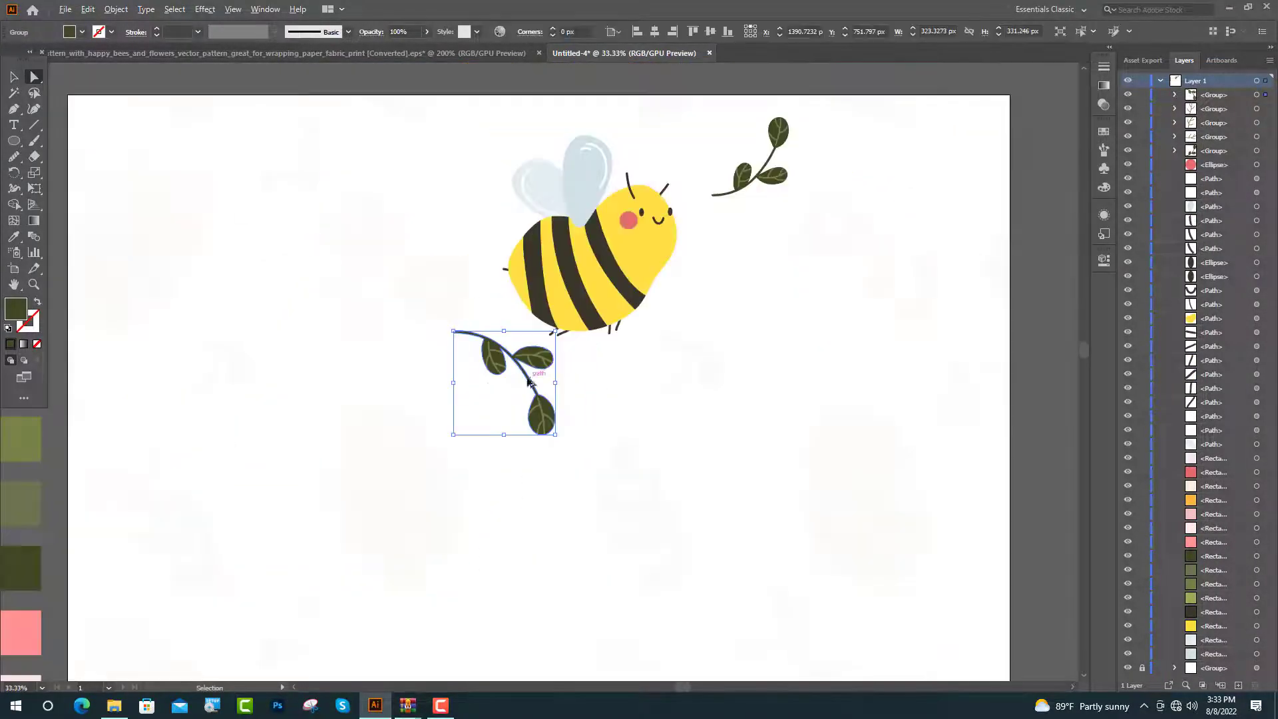
pyautogui.hotkey('ctrl', '-')
pyautogui.hotkey('ctrl', '-')
pyautogui.click(13, 238)
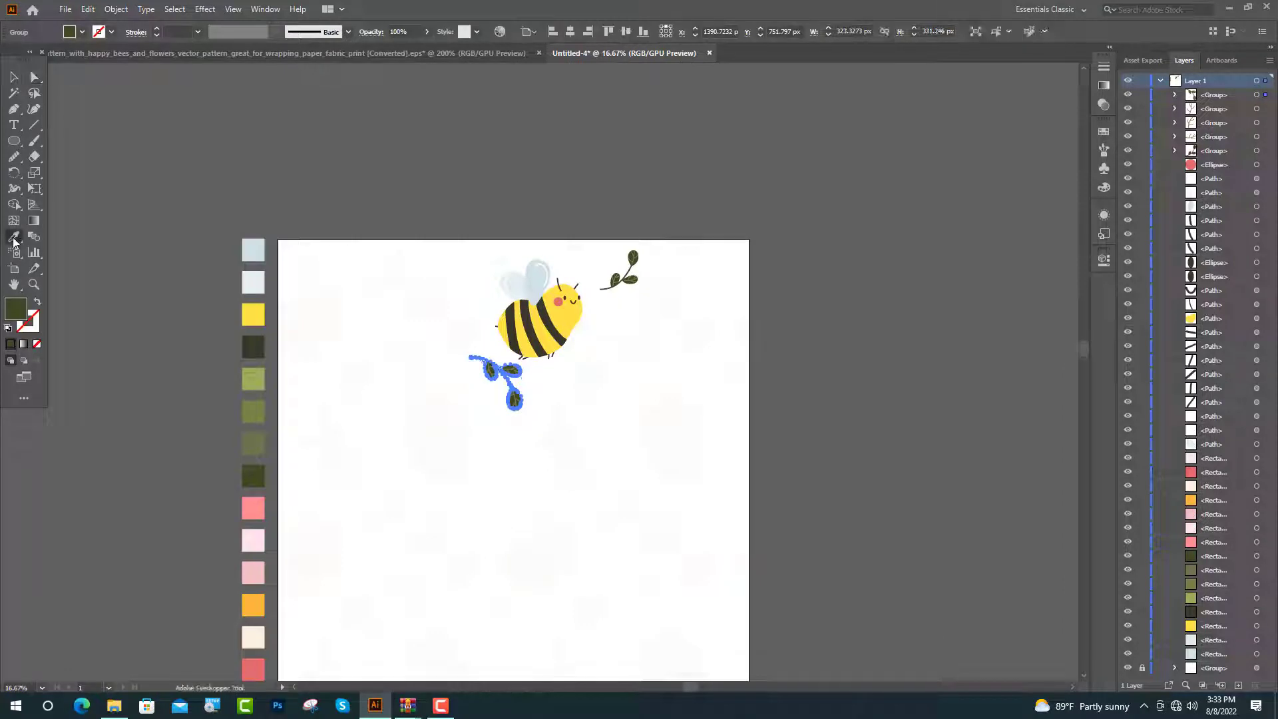
pyautogui.click(259, 379)
pyautogui.press('v')
pyautogui.hotkey('ctrl', 'shift', 'a')
pyautogui.hotkey('ctrl', '-')
# Paint a thick curved stem for a new sprig at the bee's lower right
pyautogui.scroll(1, 713, 379)
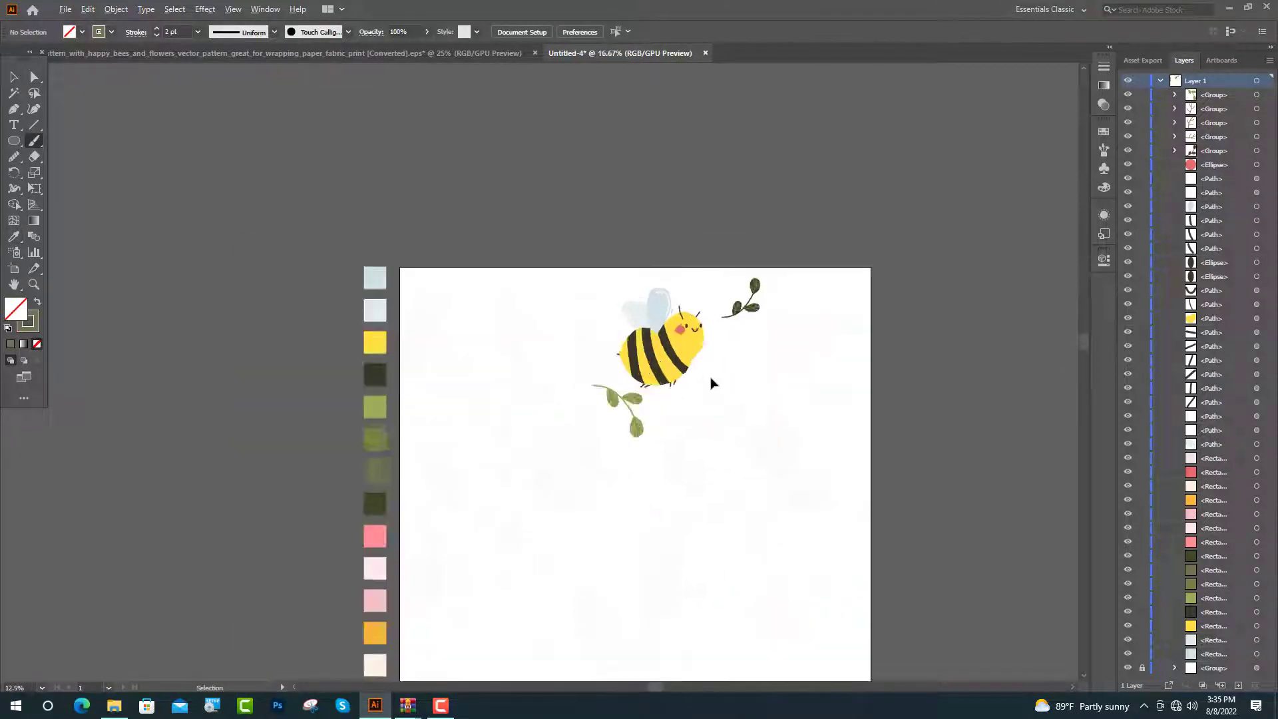
pyautogui.scroll(7, 705, 393)
pyautogui.moveTo(779, 158); pyautogui.dragTo(603, 312)
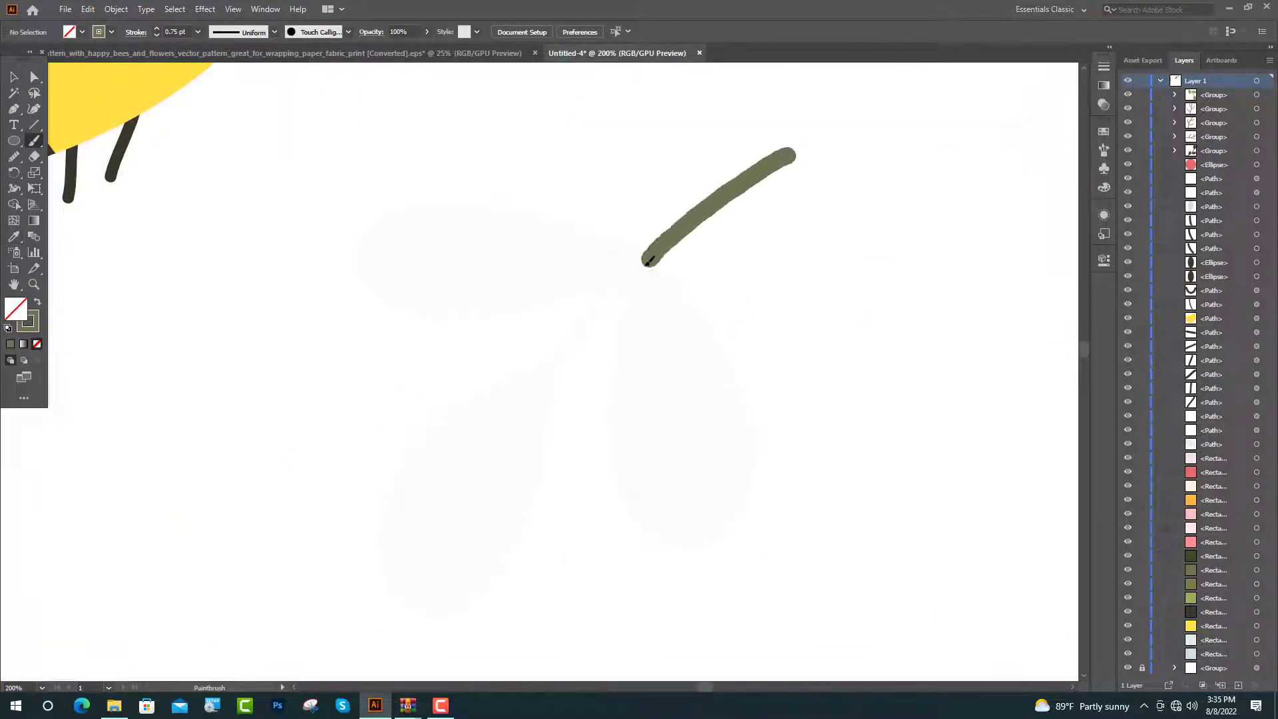
pyautogui.hotkey('ctrl', 'z')
pyautogui.moveTo(802, 155)
pyautogui.mouseDown()
pyautogui.moveTo(704, 211)
pyautogui.moveTo(442, 565)
pyautogui.mouseUp()
pyautogui.hotkey('ctrl', '+')
# Lower the stroke to 0.25 pt and paint the upper-left leaf loop off the stem
pyautogui.click(157, 35)
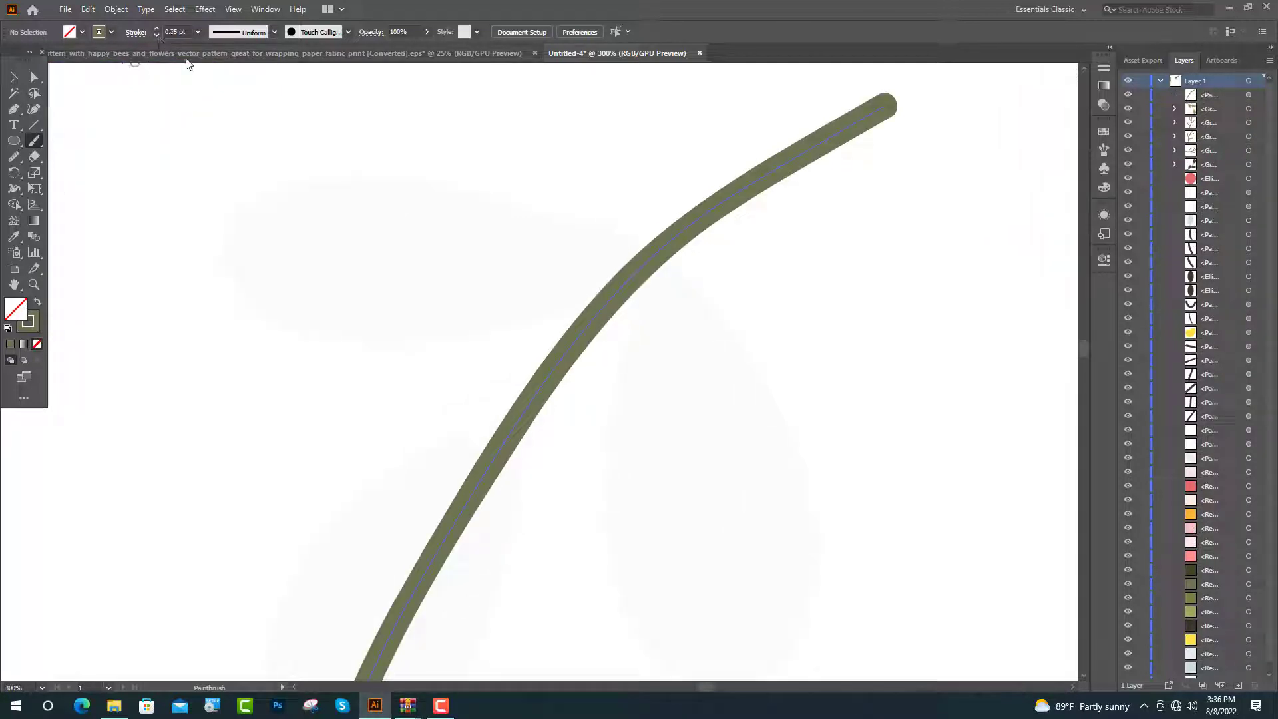
pyautogui.moveTo(647, 248); pyautogui.dragTo(613, 227)
pyautogui.moveTo(527, 200); pyautogui.dragTo(403, 172)
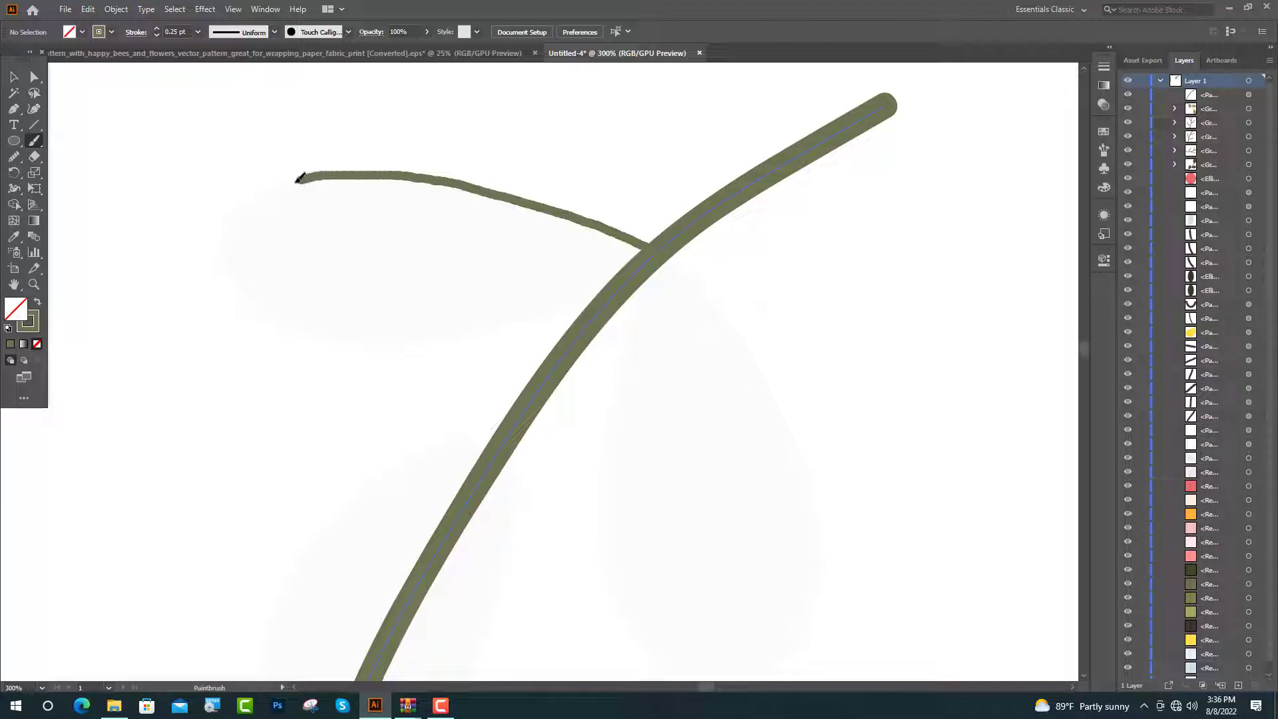
pyautogui.moveTo(261, 308); pyautogui.dragTo(597, 294)
pyautogui.scroll(-1, 670, 287)
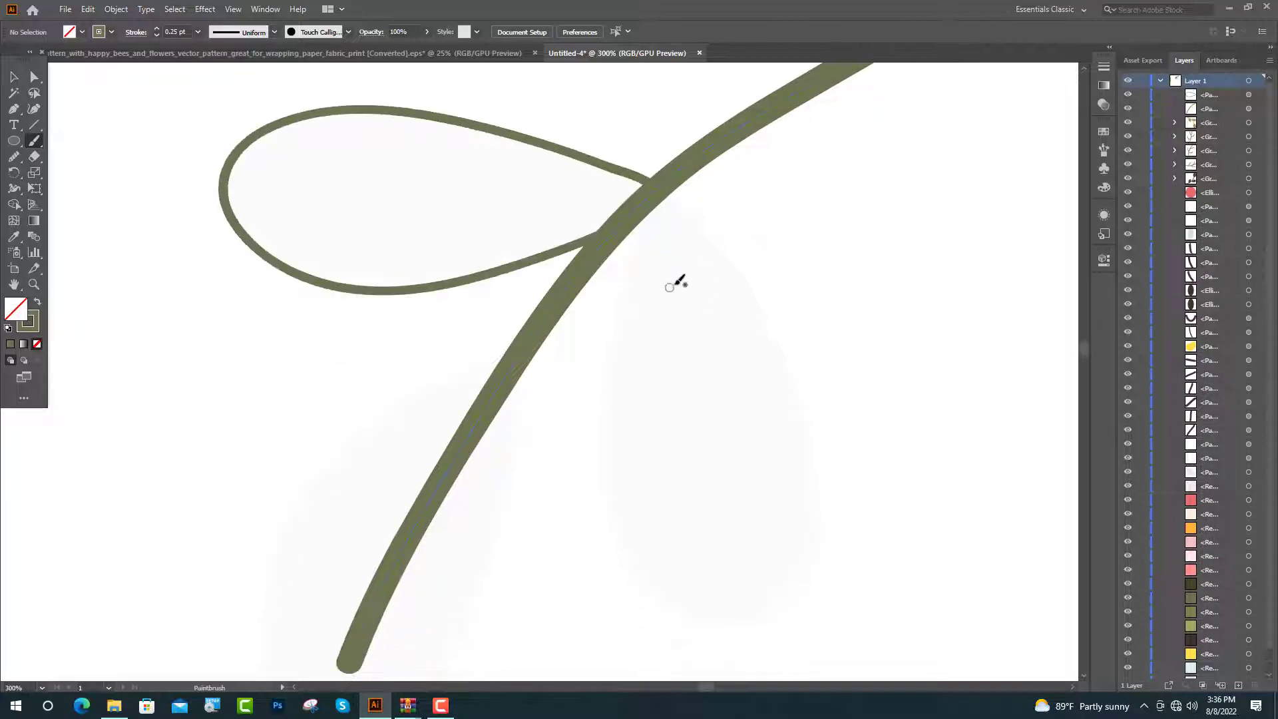
pyautogui.keyDown('alt'); pyautogui.scroll(-1, 646, 217); pyautogui.keyUp('alt')
pyautogui.scroll(-1, 649, 203)
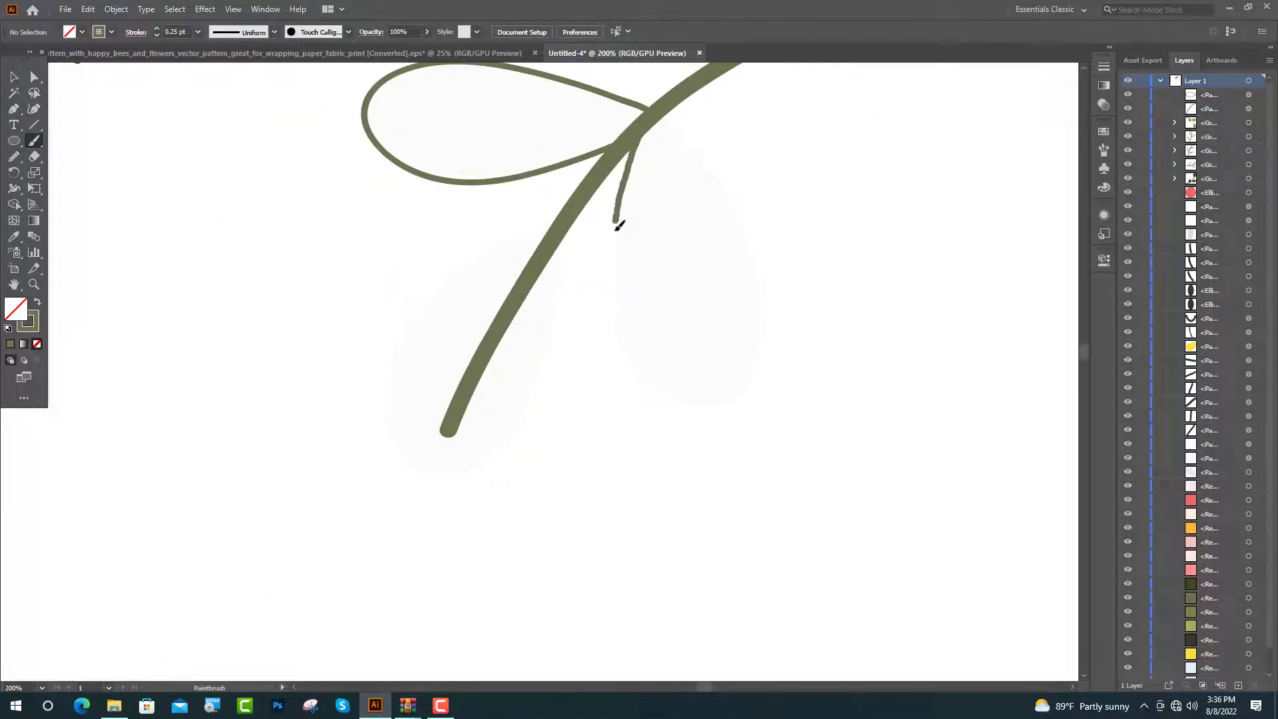
# Paint the right and lower leaf loops, closing each at the stem
pyautogui.moveTo(645, 386); pyautogui.dragTo(735, 250)
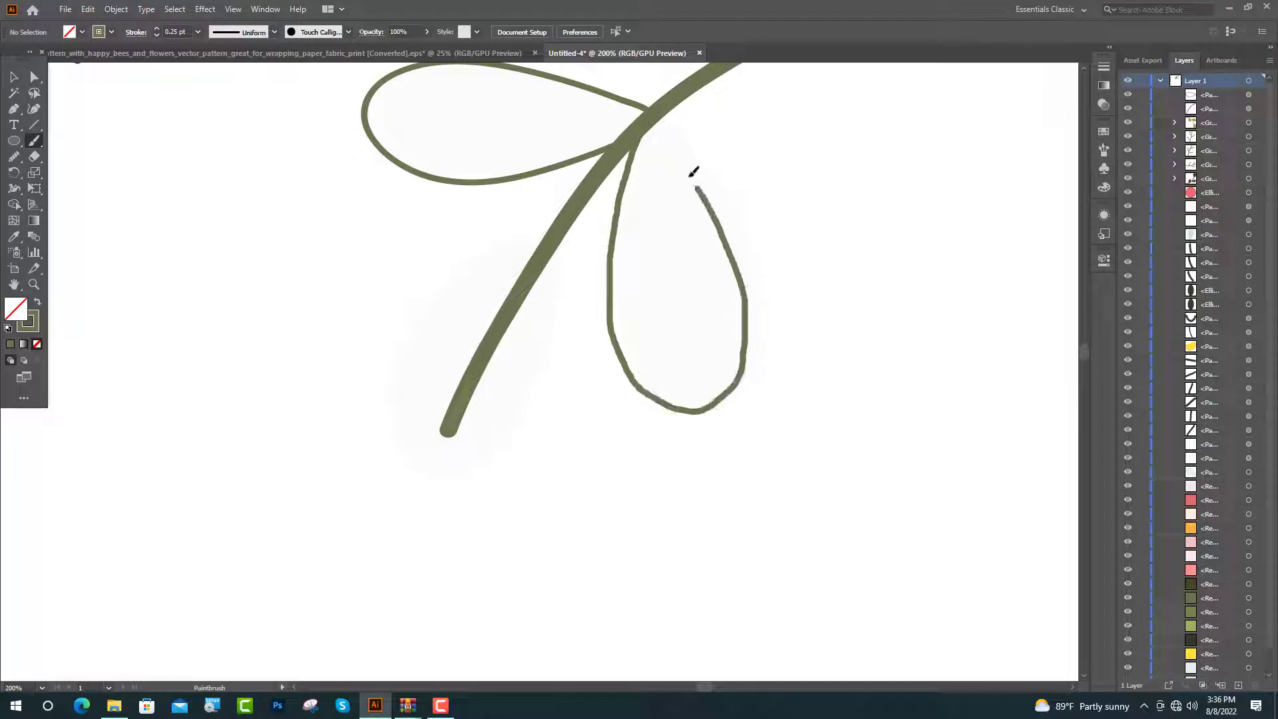
pyautogui.moveTo(651, 115); pyautogui.dragTo(655, 120)
pyautogui.scroll(1, 511, 315)
pyautogui.hscroll(1, 511, 314)
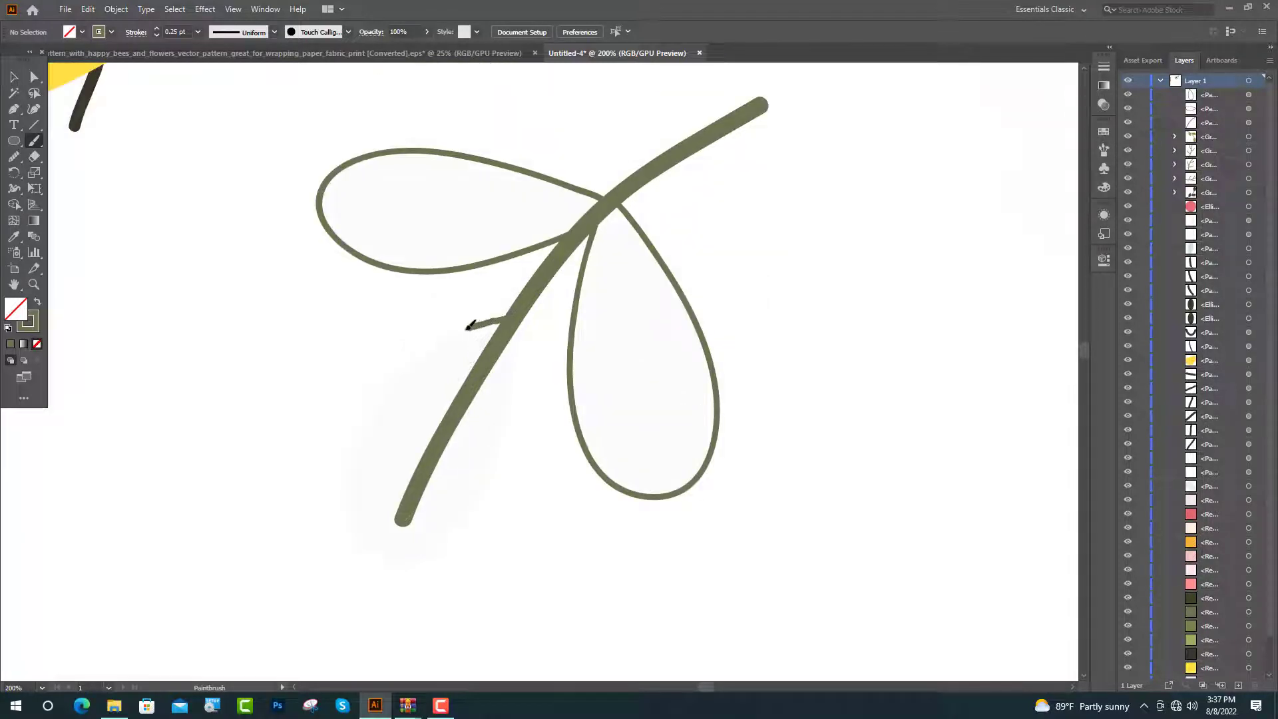
pyautogui.moveTo(411, 360); pyautogui.dragTo(368, 537)
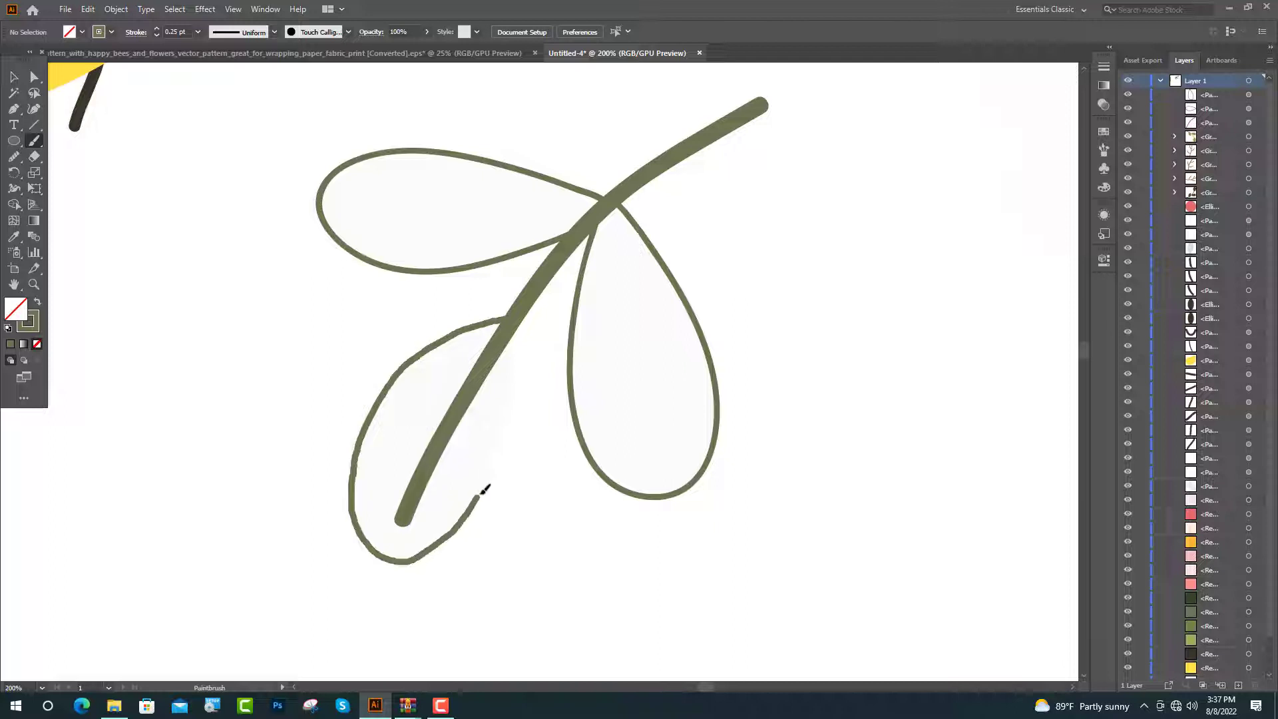
pyautogui.moveTo(485, 489); pyautogui.dragTo(515, 331)
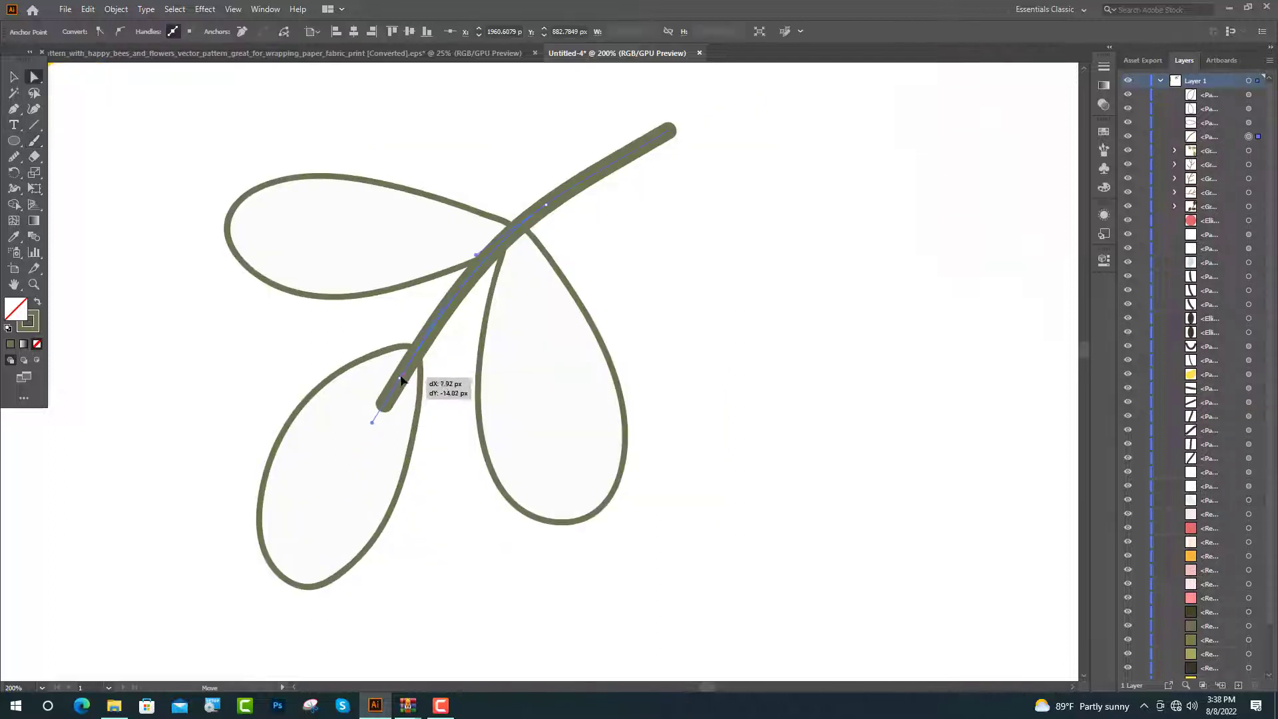
# Shorten the stem to the lower leaf and make the three leaves solid olive fills
pyautogui.moveTo(402, 519); pyautogui.dragTo(413, 371)
pyautogui.hotkey('ctrl', '1')
pyautogui.click(539, 319)
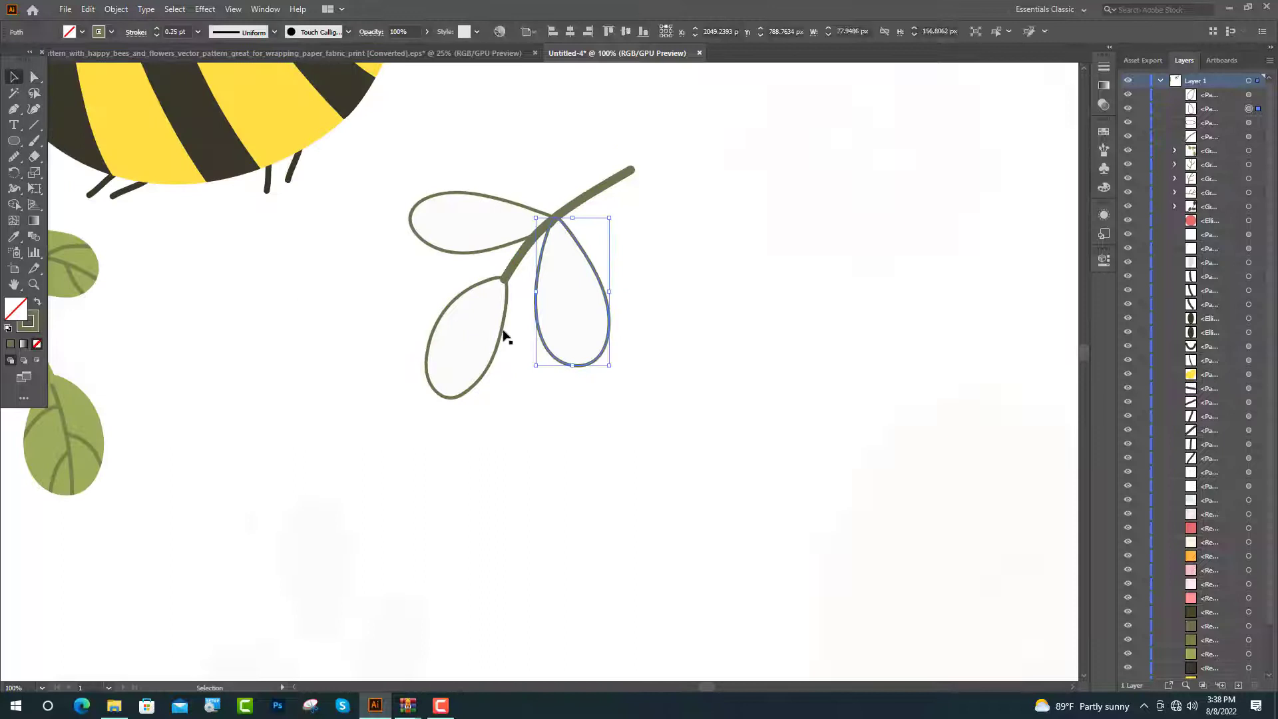
pyautogui.keyDown('shift'); pyautogui.click(474, 312); pyautogui.keyUp('shift')
pyautogui.keyDown('shift'); pyautogui.click(426, 227); pyautogui.keyUp('shift')
pyautogui.click(38, 304)
# Paint a dark green midrib and three side veins on the top leaf
pyautogui.click(282, 365)
pyautogui.keyDown('alt'); pyautogui.scroll(-6, 282, 365); pyautogui.keyUp('alt')
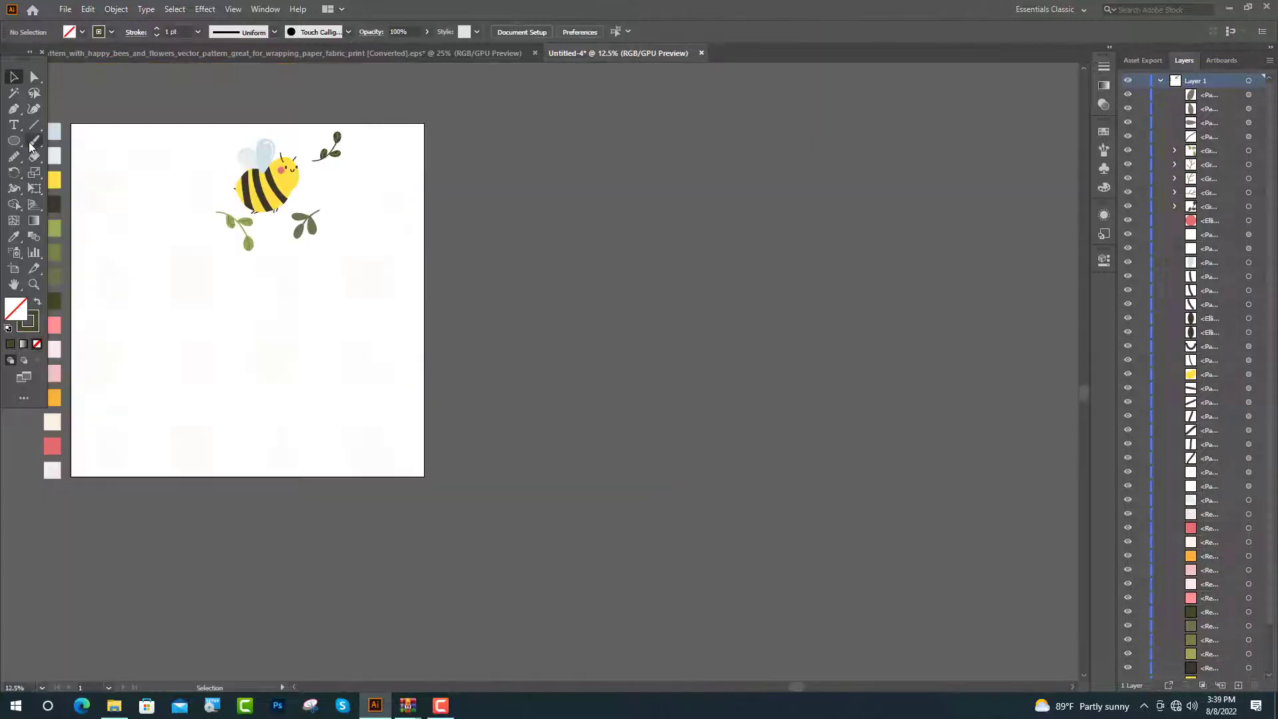
pyautogui.keyDown('alt'); pyautogui.scroll(3, 300, 225); pyautogui.keyUp('alt')
pyautogui.keyDown('alt'); pyautogui.scroll(4, 299, 225); pyautogui.keyUp('alt')
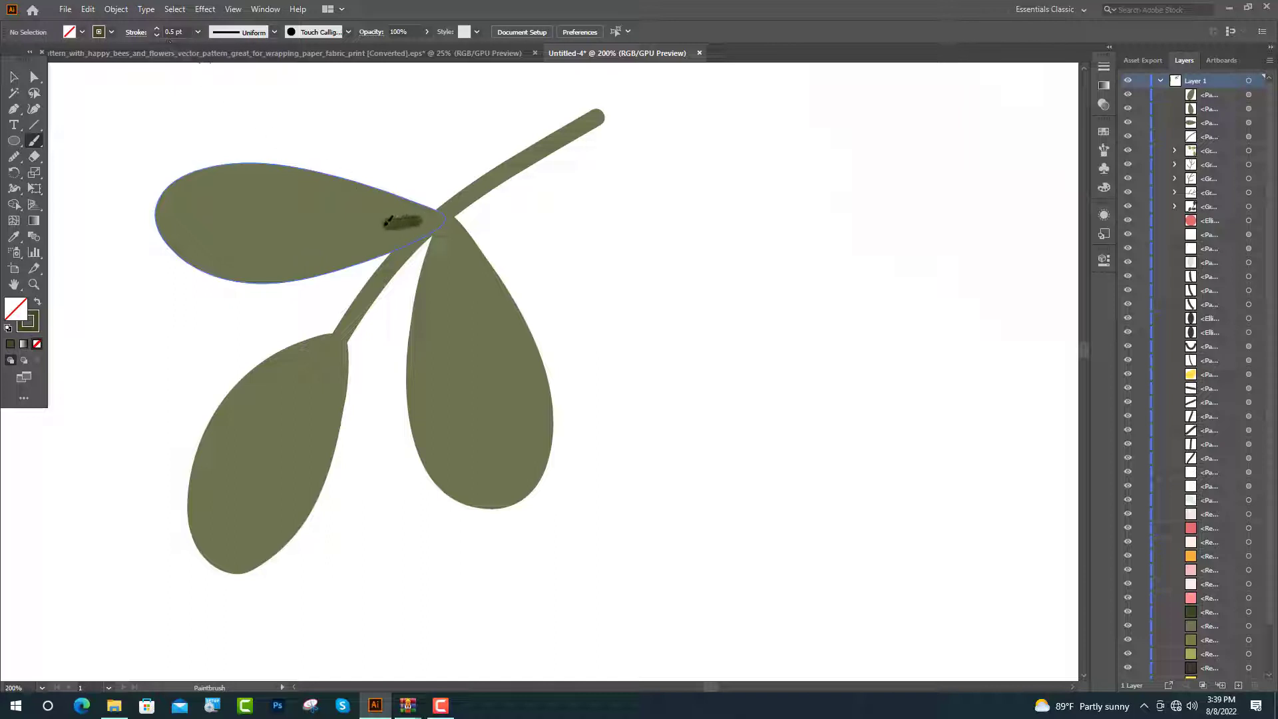
pyautogui.moveTo(349, 225); pyautogui.dragTo(216, 223)
pyautogui.keyDown('alt'); pyautogui.scroll(2, 247, 206); pyautogui.keyUp('alt')
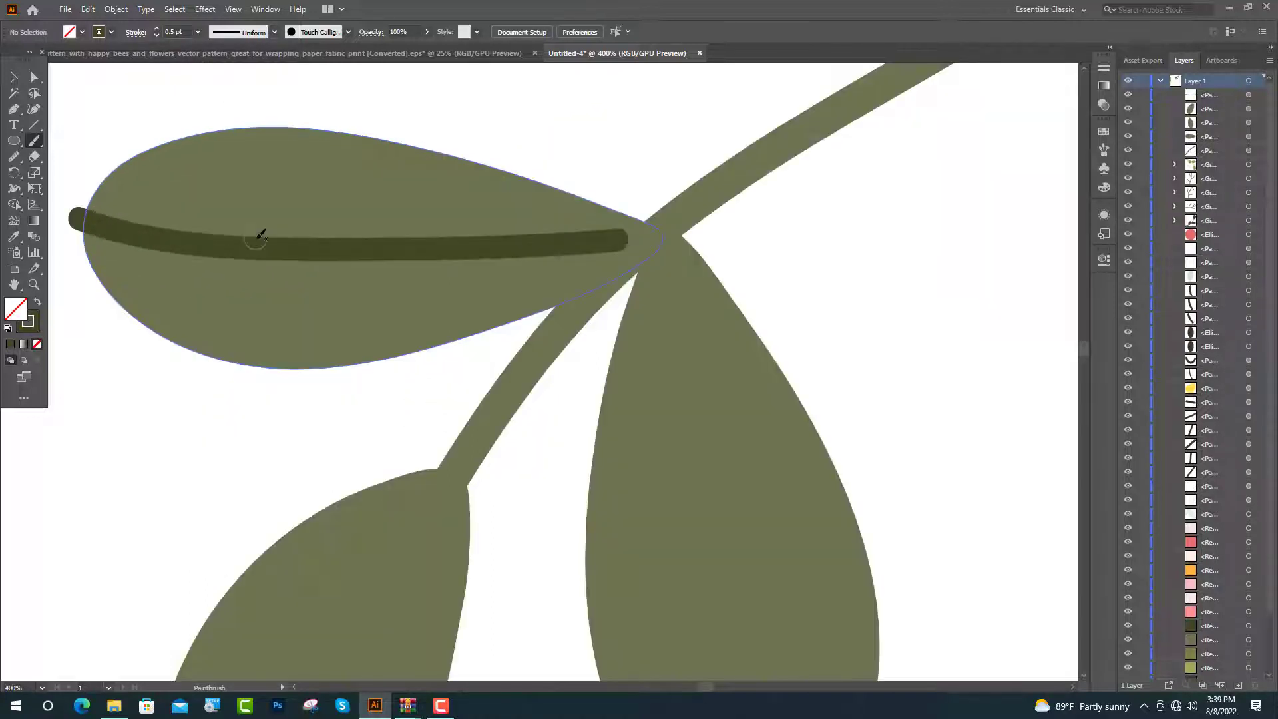
pyautogui.moveTo(233, 163); pyautogui.dragTo(178, 112)
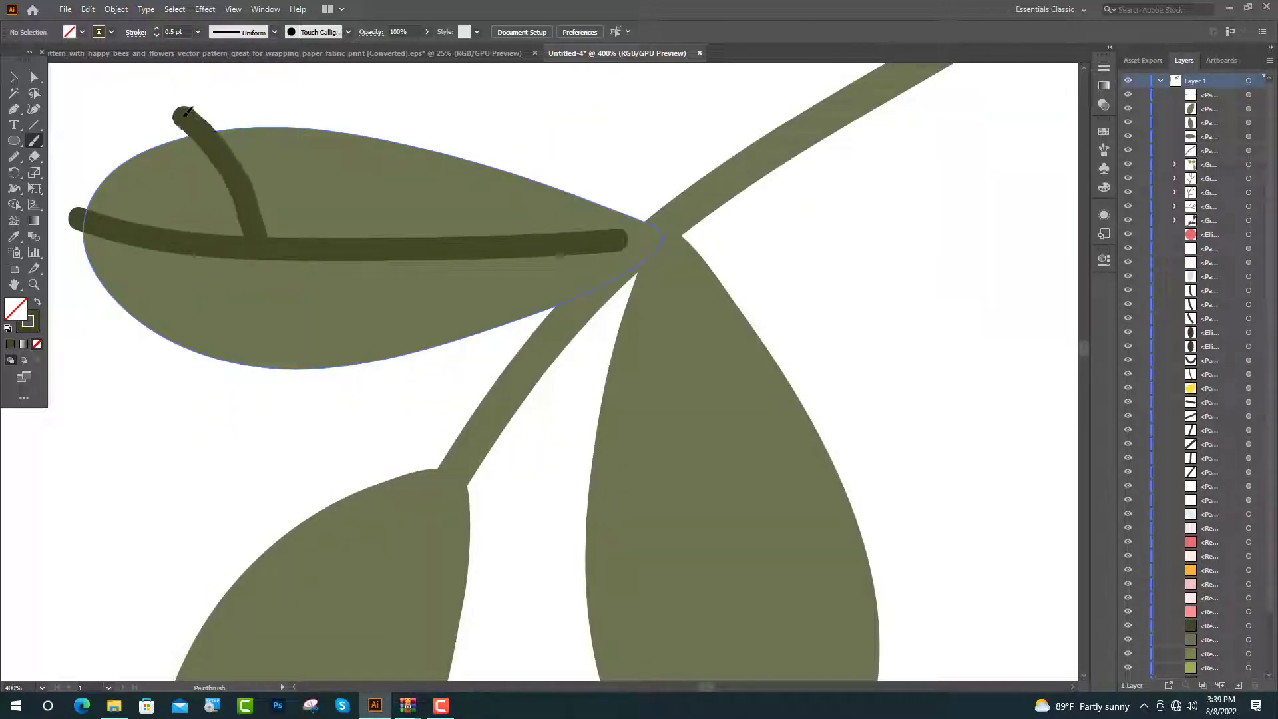
pyautogui.moveTo(416, 236); pyautogui.dragTo(384, 114)
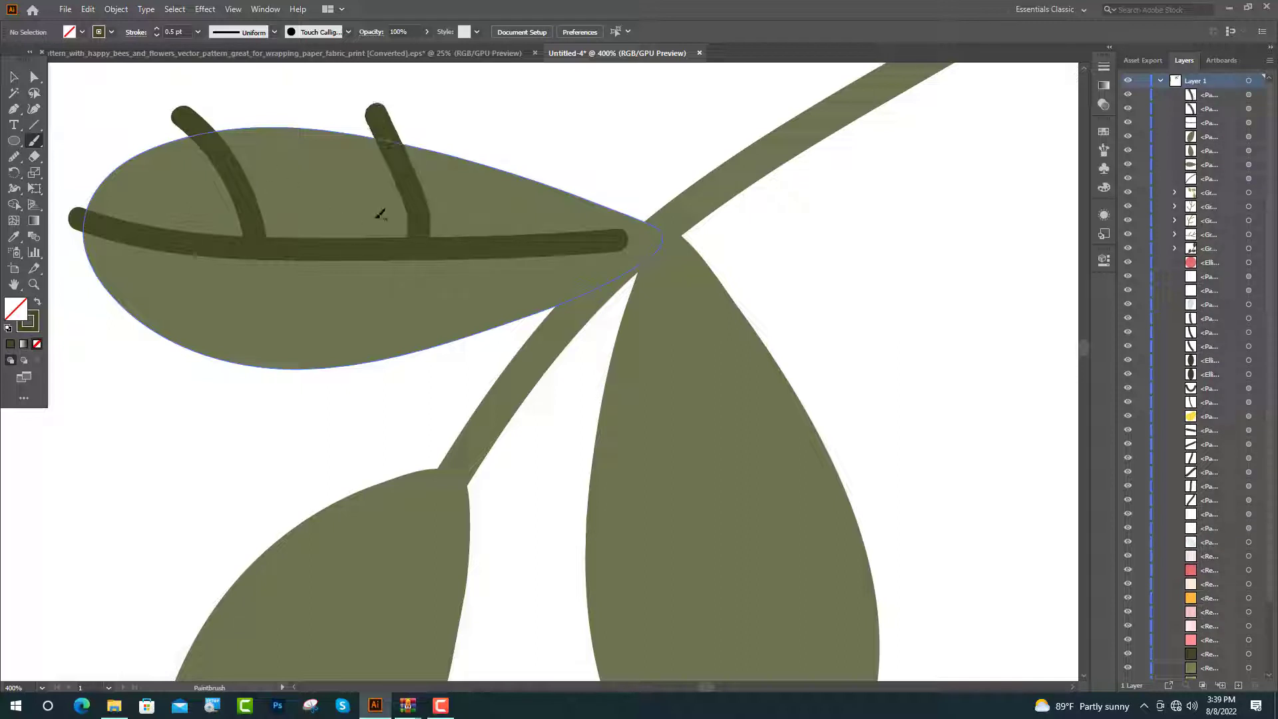
pyautogui.moveTo(358, 256); pyautogui.dragTo(249, 391)
# Paint a midrib and three side veins on the lower leaf
pyautogui.scroll(-3, 349, 385)
pyautogui.keyDown('alt'); pyautogui.scroll(-1, 418, 225); pyautogui.keyUp('alt')
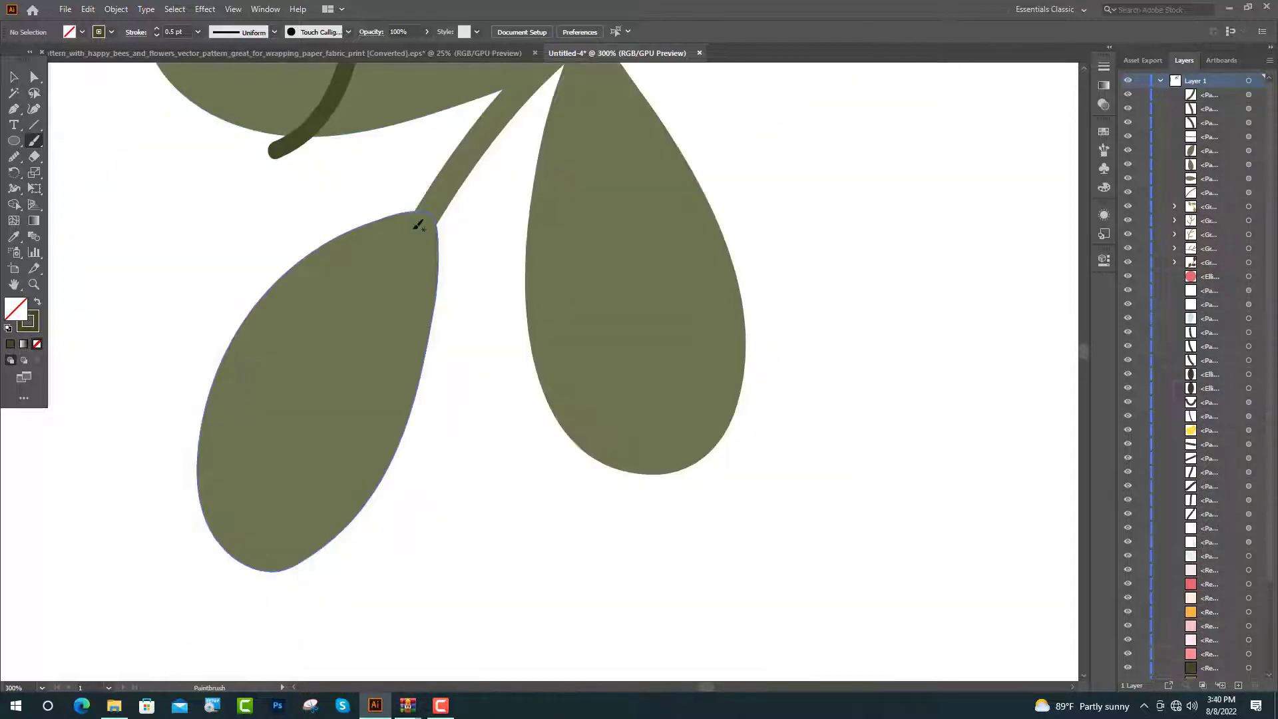
pyautogui.moveTo(368, 282); pyautogui.dragTo(251, 547)
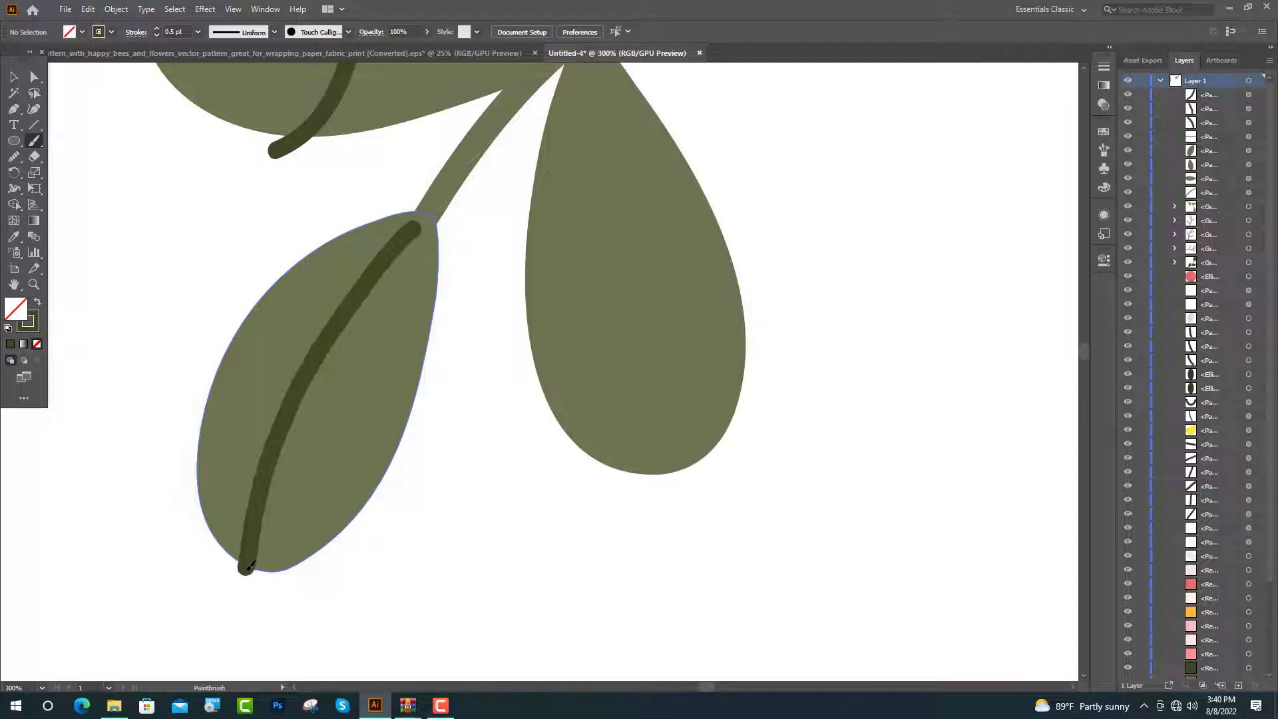
pyautogui.scroll(-3, 300, 221)
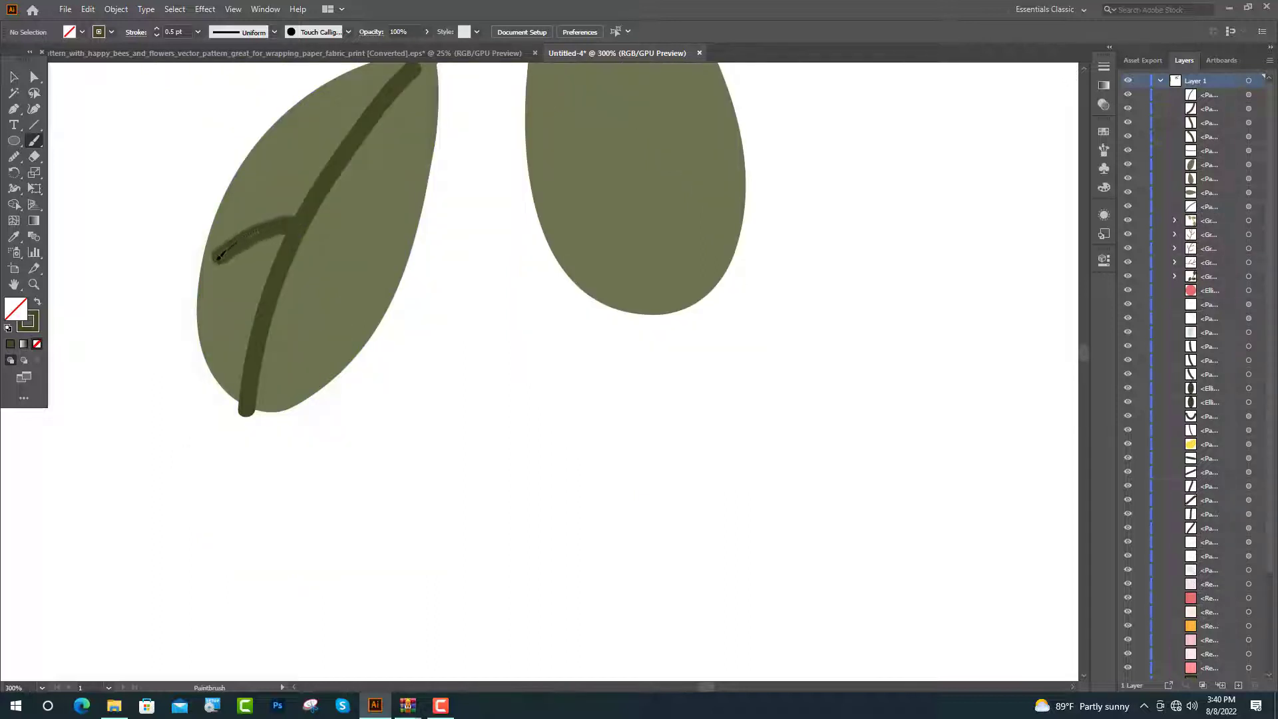
pyautogui.moveTo(278, 293); pyautogui.dragTo(299, 311)
pyautogui.moveTo(340, 368); pyautogui.dragTo(347, 398)
pyautogui.moveTo(343, 160); pyautogui.dragTo(401, 245)
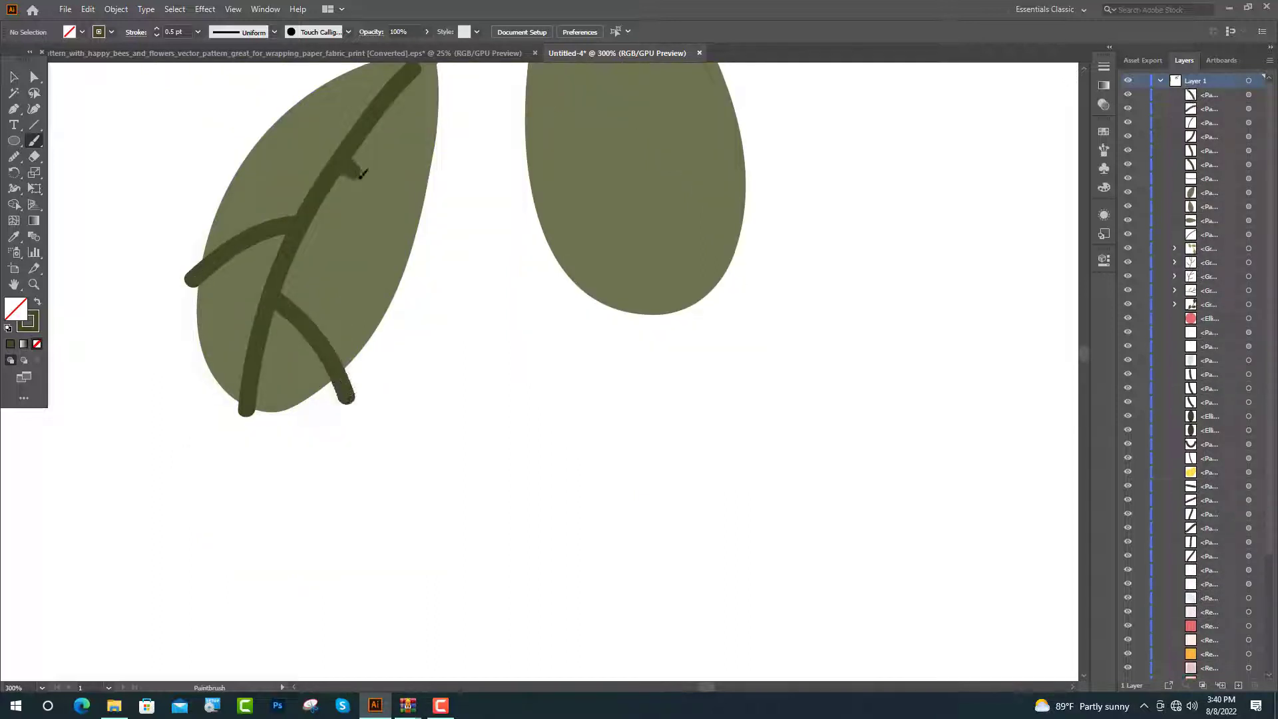
# Paint a midrib and three side veins on the right leaf
pyautogui.scroll(4, 414, 287)
pyautogui.moveTo(585, 101); pyautogui.dragTo(686, 505)
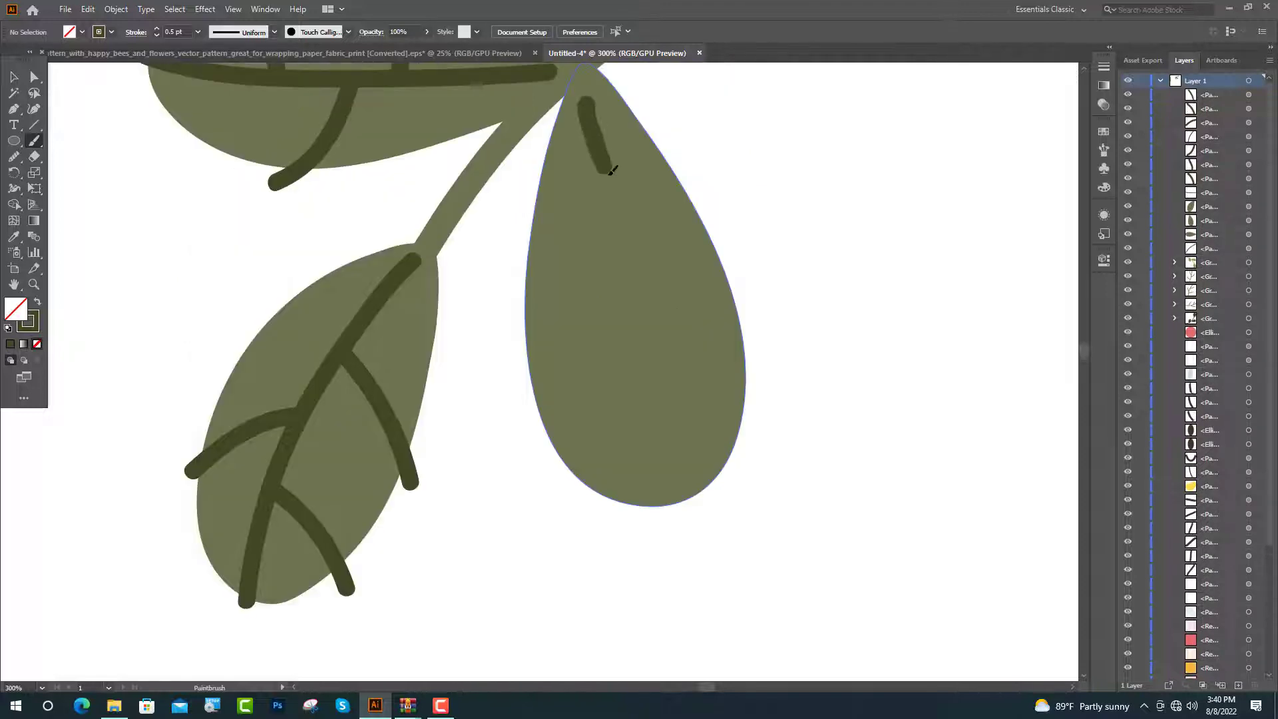
pyautogui.scroll(2, 671, 388)
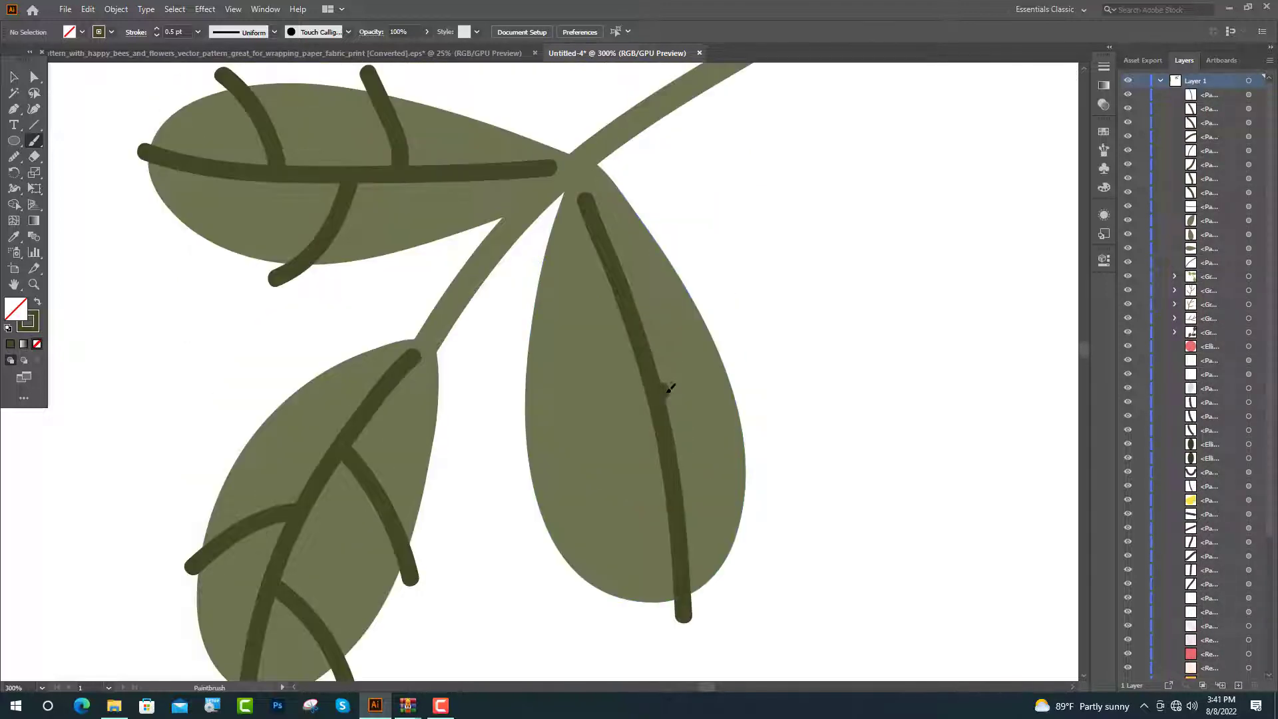
pyautogui.moveTo(724, 433); pyautogui.dragTo(766, 510)
pyautogui.moveTo(669, 490); pyautogui.dragTo(570, 587)
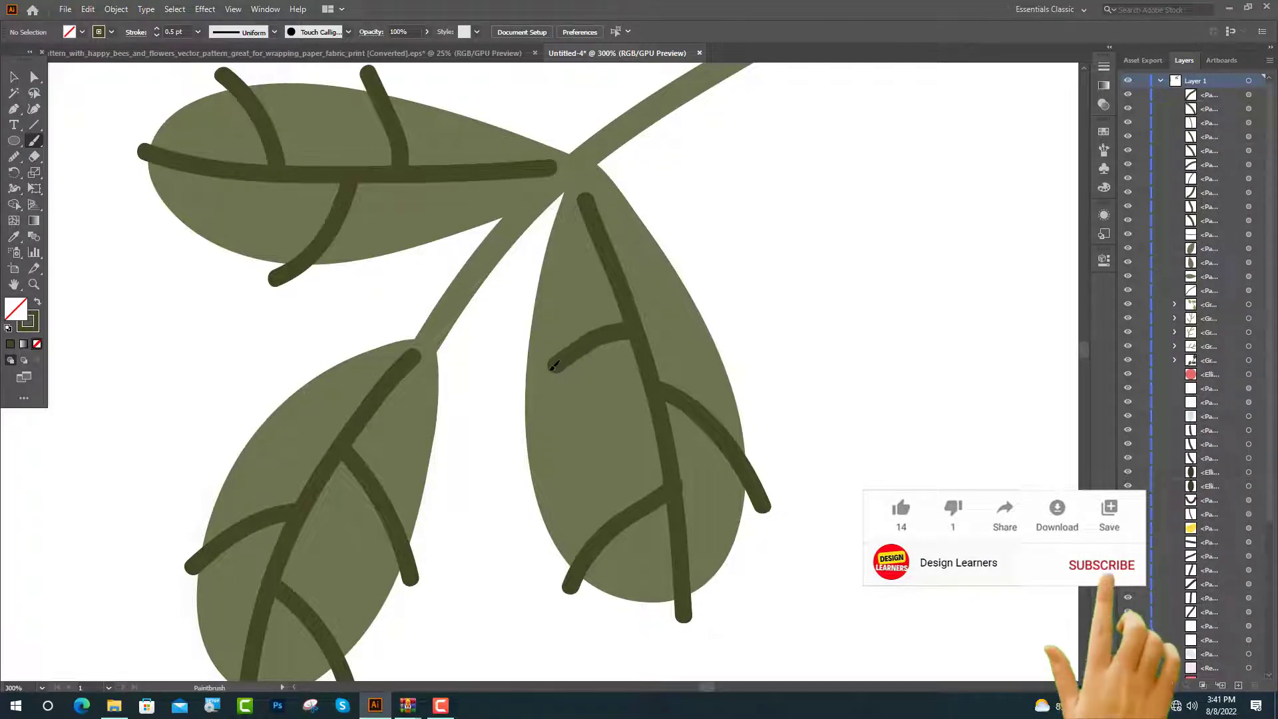
pyautogui.moveTo(609, 331); pyautogui.dragTo(508, 420)
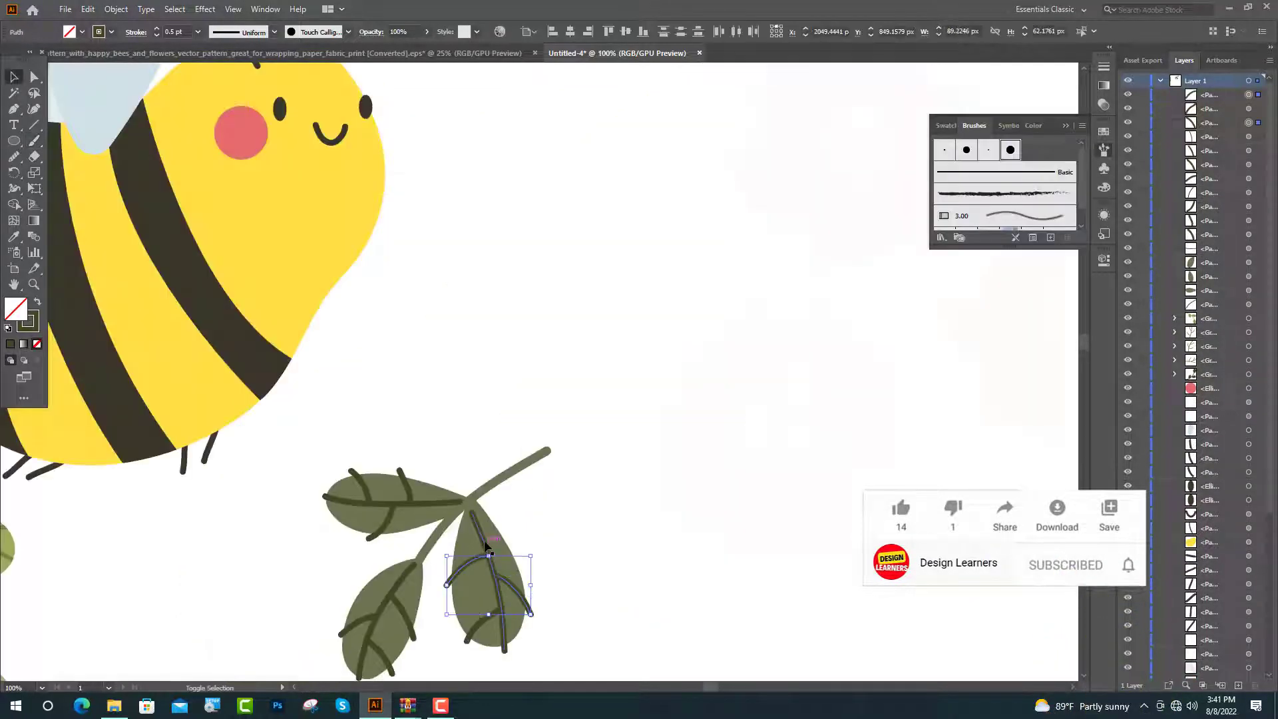
# Select all the vein paths and give them a plain round brush at 1 pt
pyautogui.keyDown('shift'); pyautogui.click(483, 556); pyautogui.keyUp('shift')
pyautogui.keyDown('shift'); pyautogui.click(496, 619); pyautogui.keyUp('shift')
pyautogui.keyDown('shift'); pyautogui.click(382, 613); pyautogui.keyUp('shift')
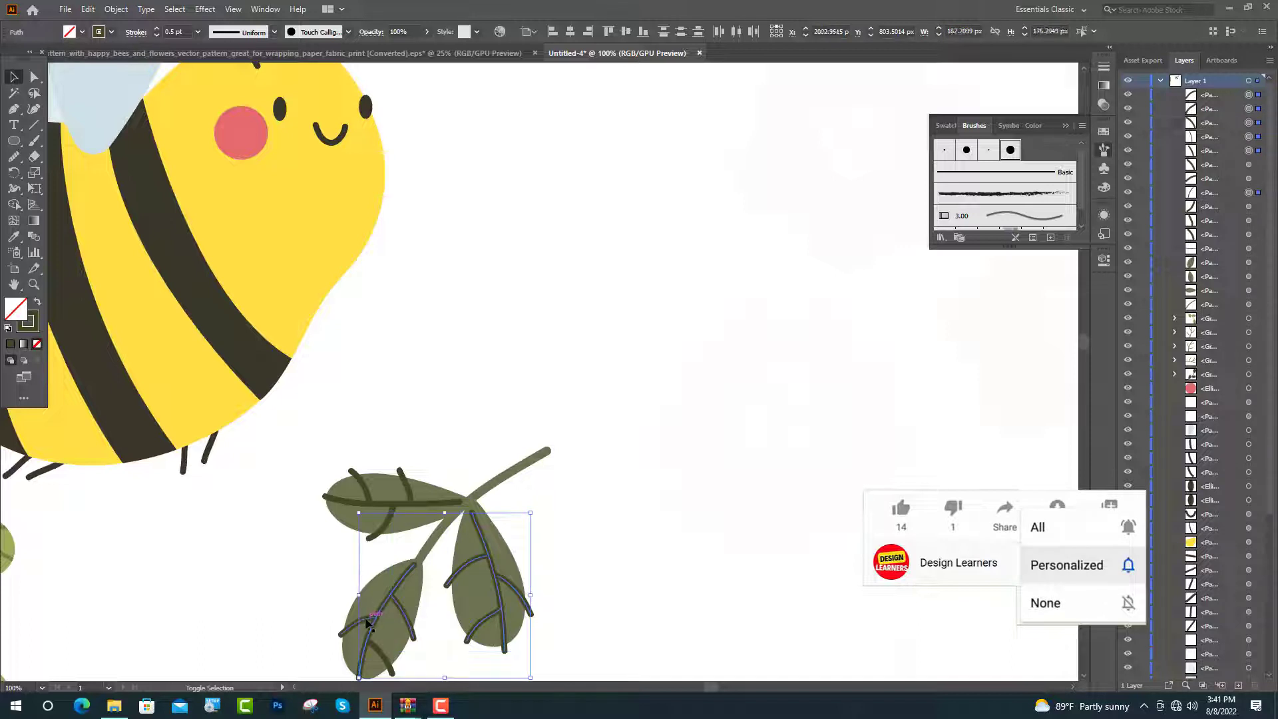
pyautogui.keyDown('shift'); pyautogui.click(433, 503); pyautogui.keyUp('shift')
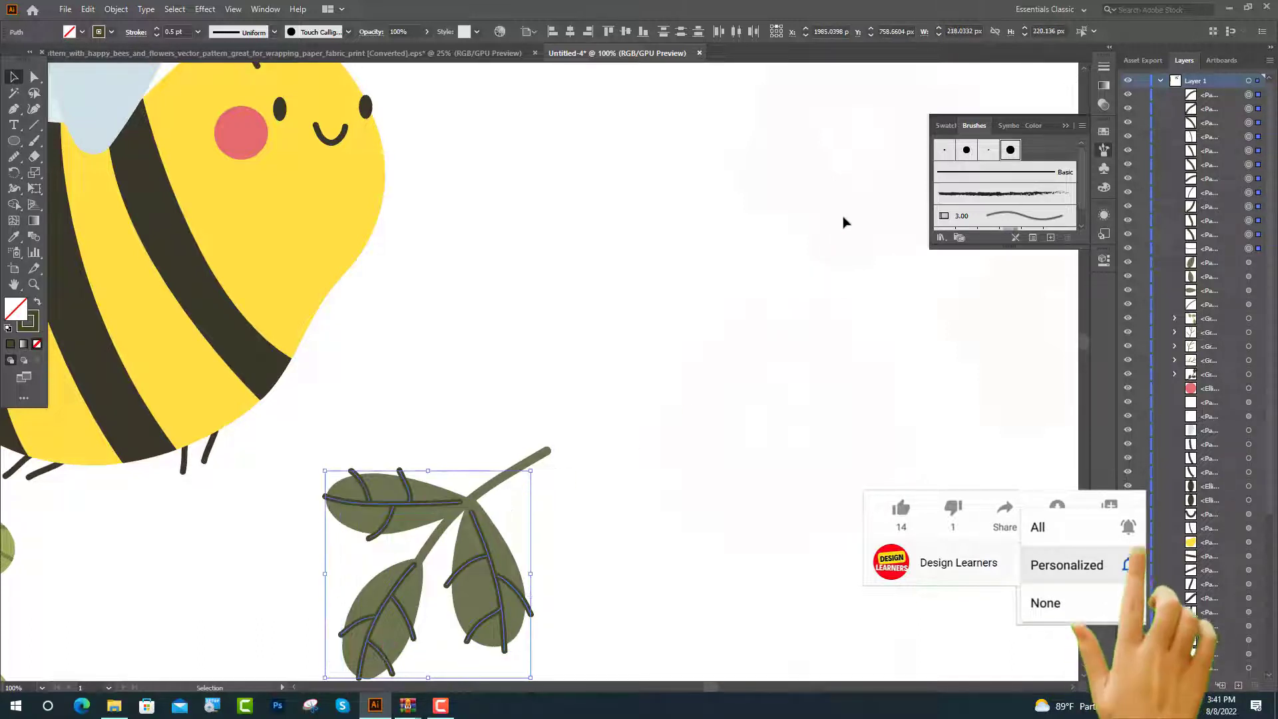
pyautogui.click(944, 151)
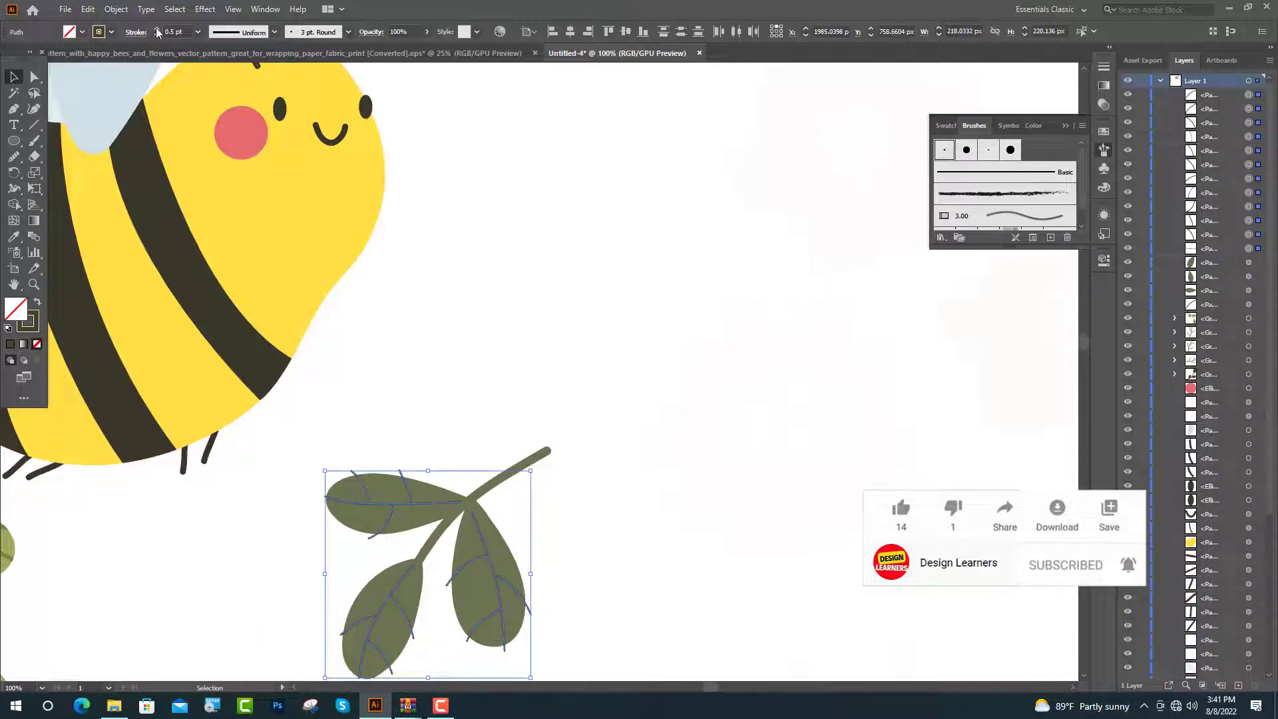
pyautogui.click(157, 30)
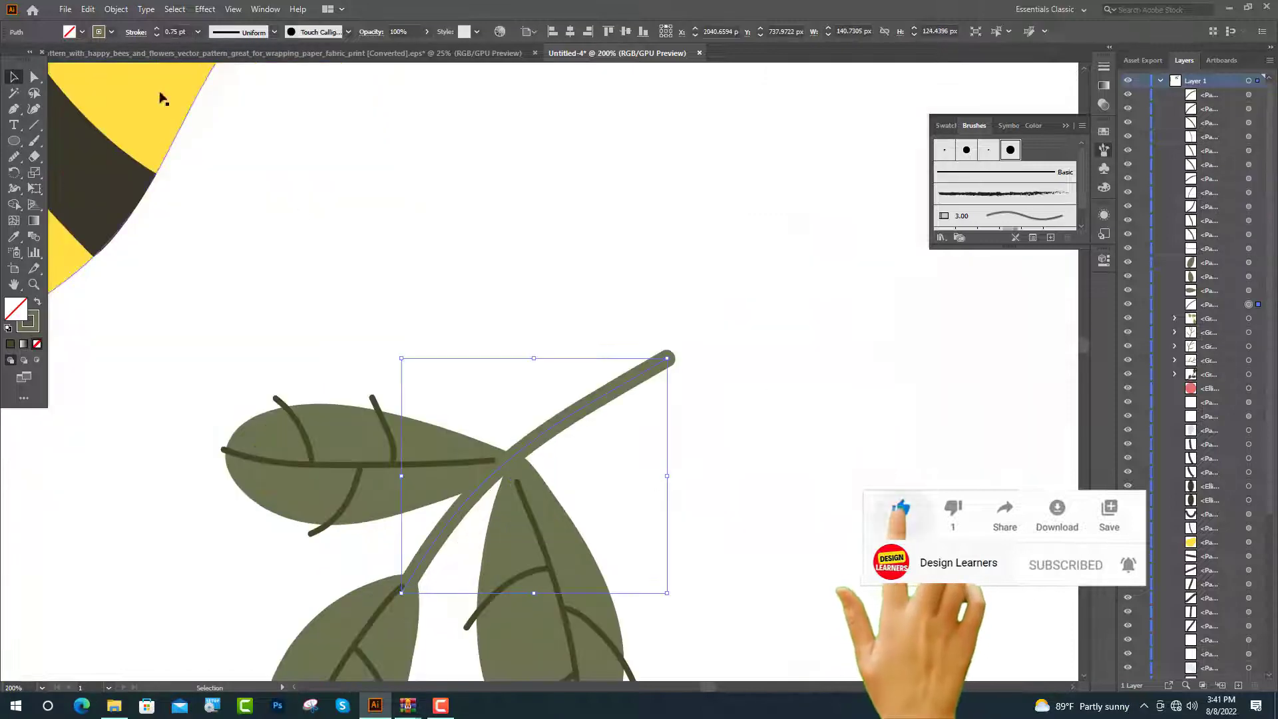
# Give the stem the 3 pt. Round brush at 2 pt, expand the sprig's appearance, and deselect the stem
pyautogui.click(945, 151)
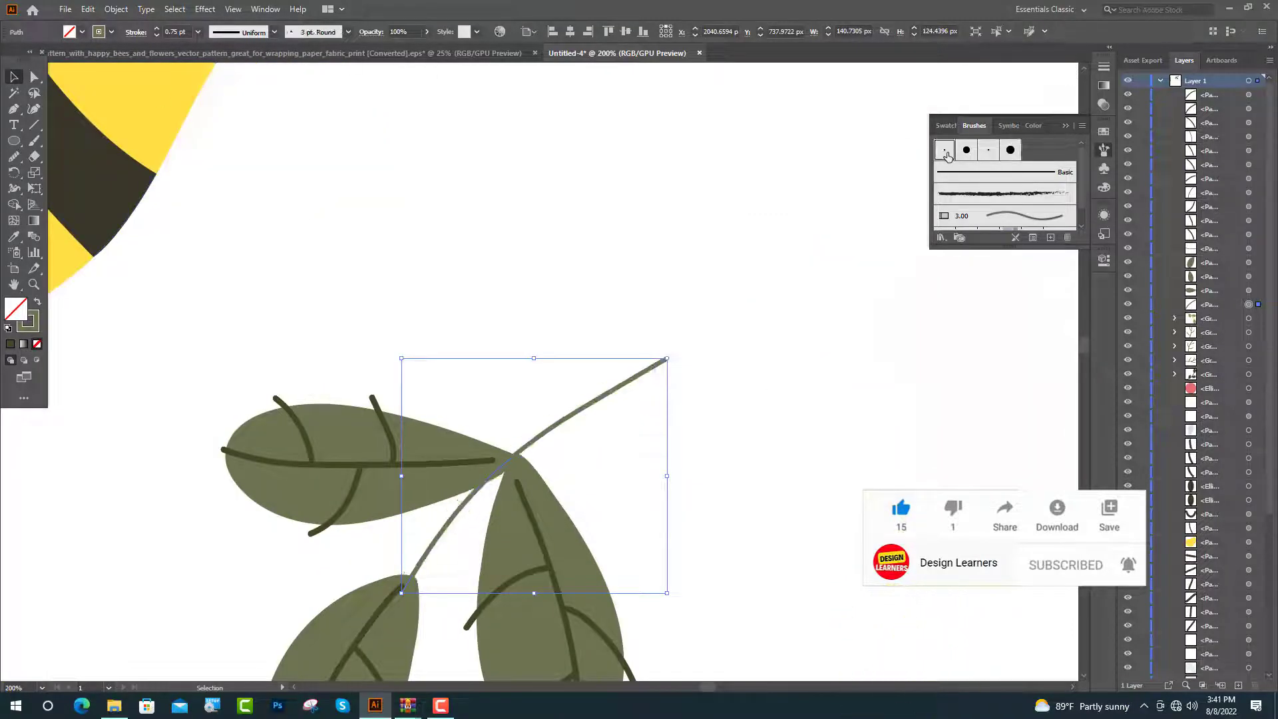
pyautogui.click(157, 30)
pyautogui.hotkey('ctrl', '1')
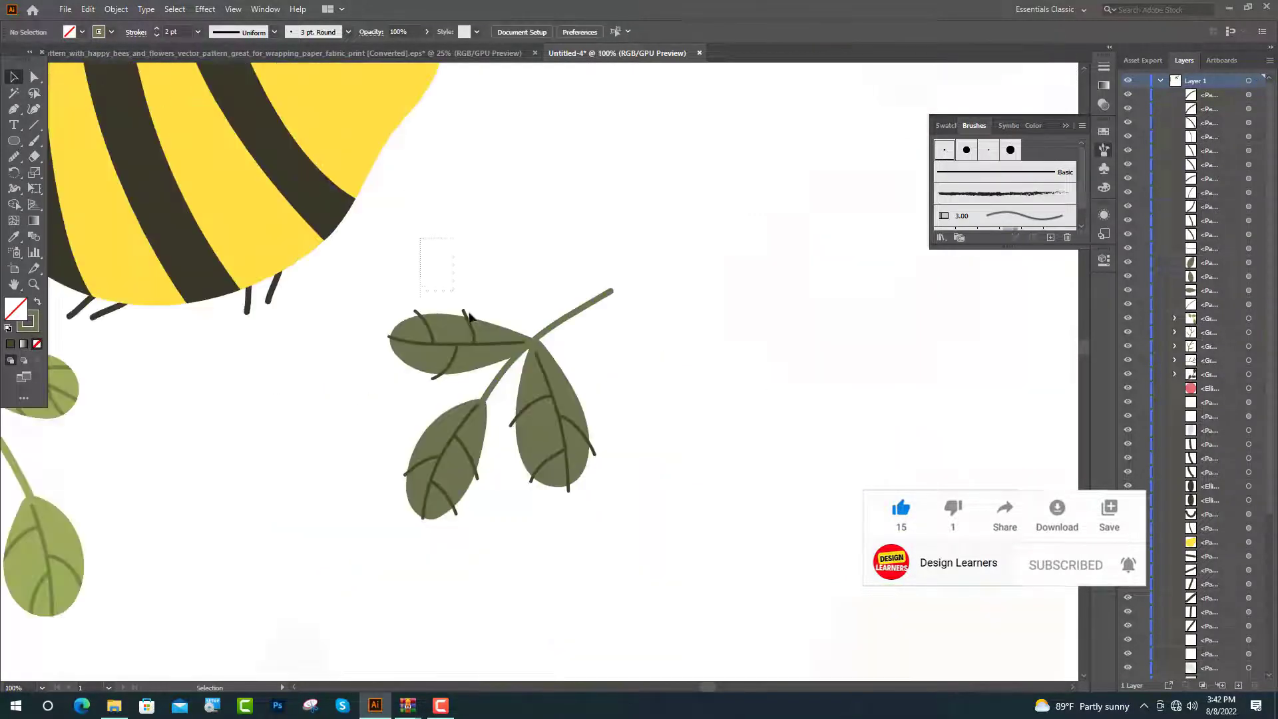
pyautogui.moveTo(420, 237); pyautogui.dragTo(662, 518)
pyautogui.click(115, 9)
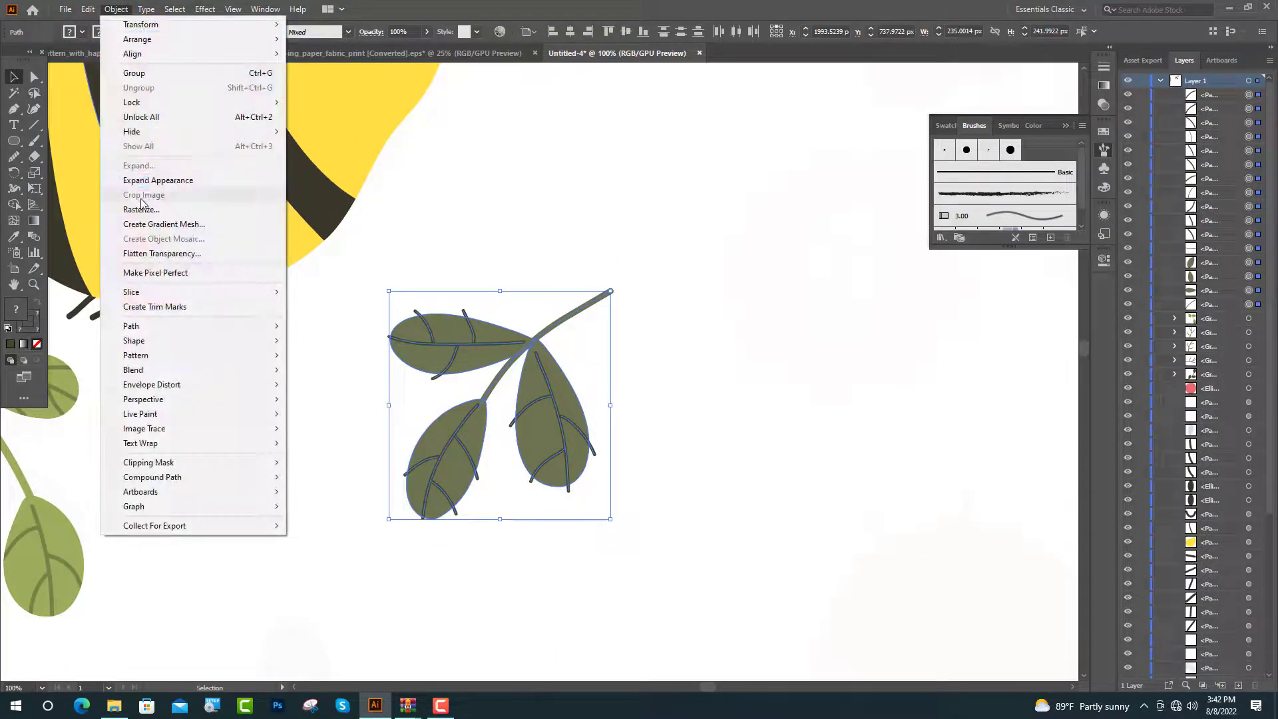
pyautogui.click(193, 187)
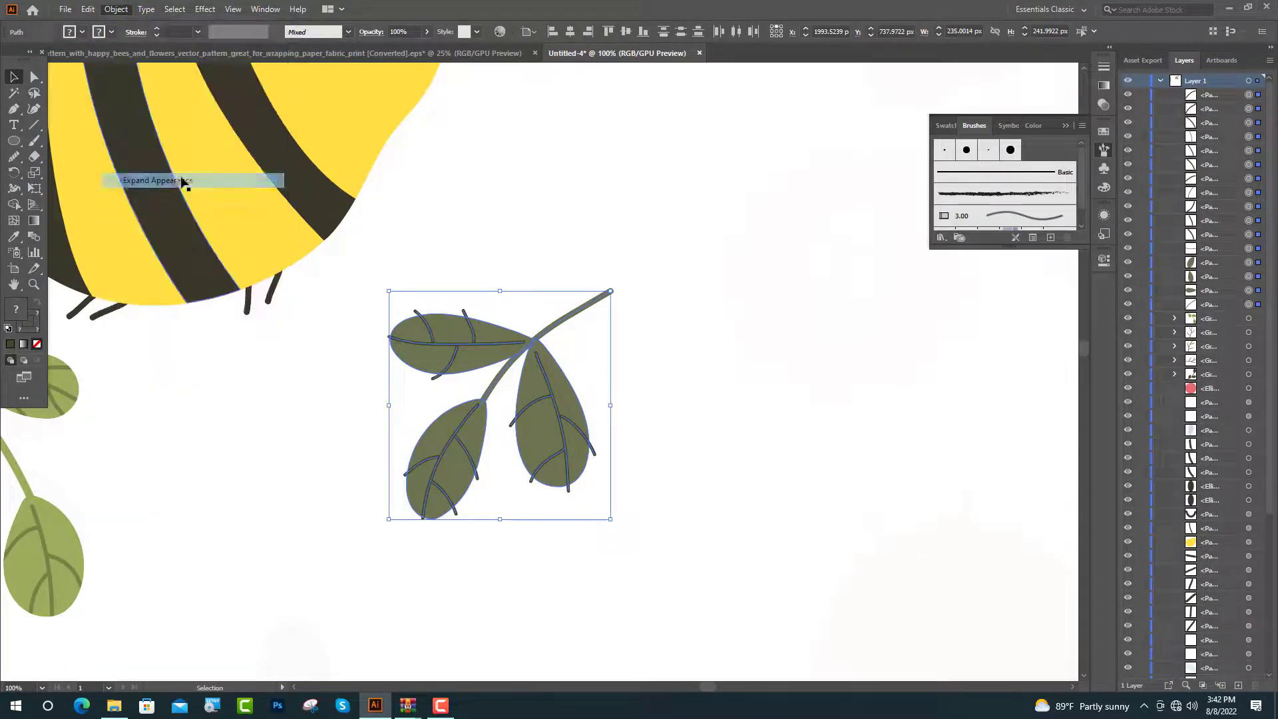
pyautogui.keyDown('shift'); pyautogui.click(580, 311); pyautogui.keyUp('shift')
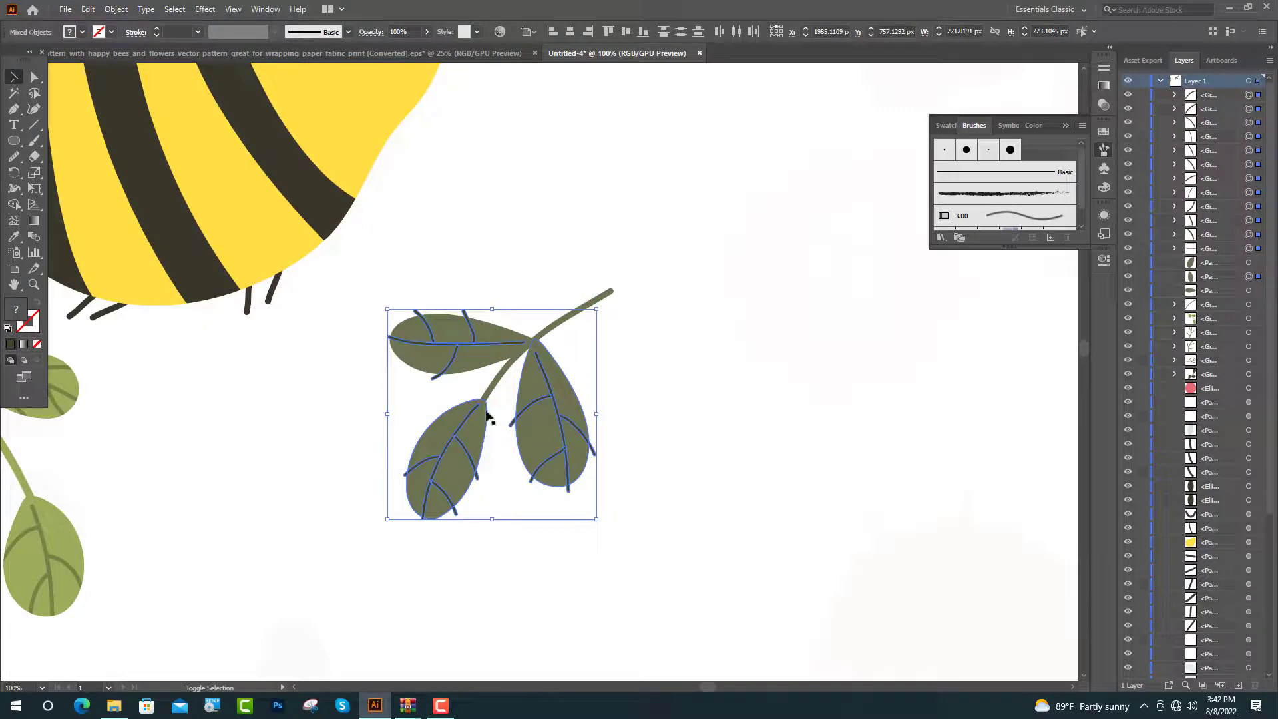
# Merge the crossing vein pieces at the right leaf's junctions with Shape Builder
pyautogui.hotkey('shift', 'm')
pyautogui.scroll(3, 446, 389)
pyautogui.scroll(5, 447, 297)
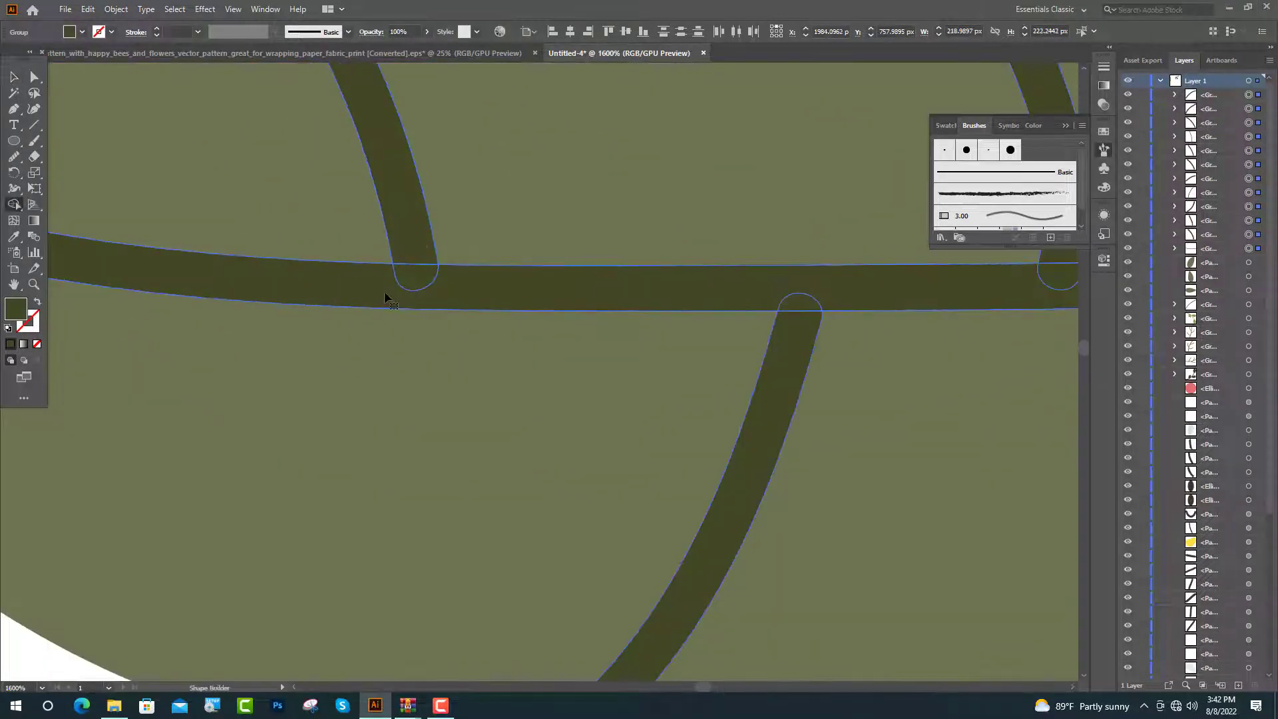
pyautogui.moveTo(736, 288); pyautogui.dragTo(805, 328)
pyautogui.hscroll(4, 766, 328)
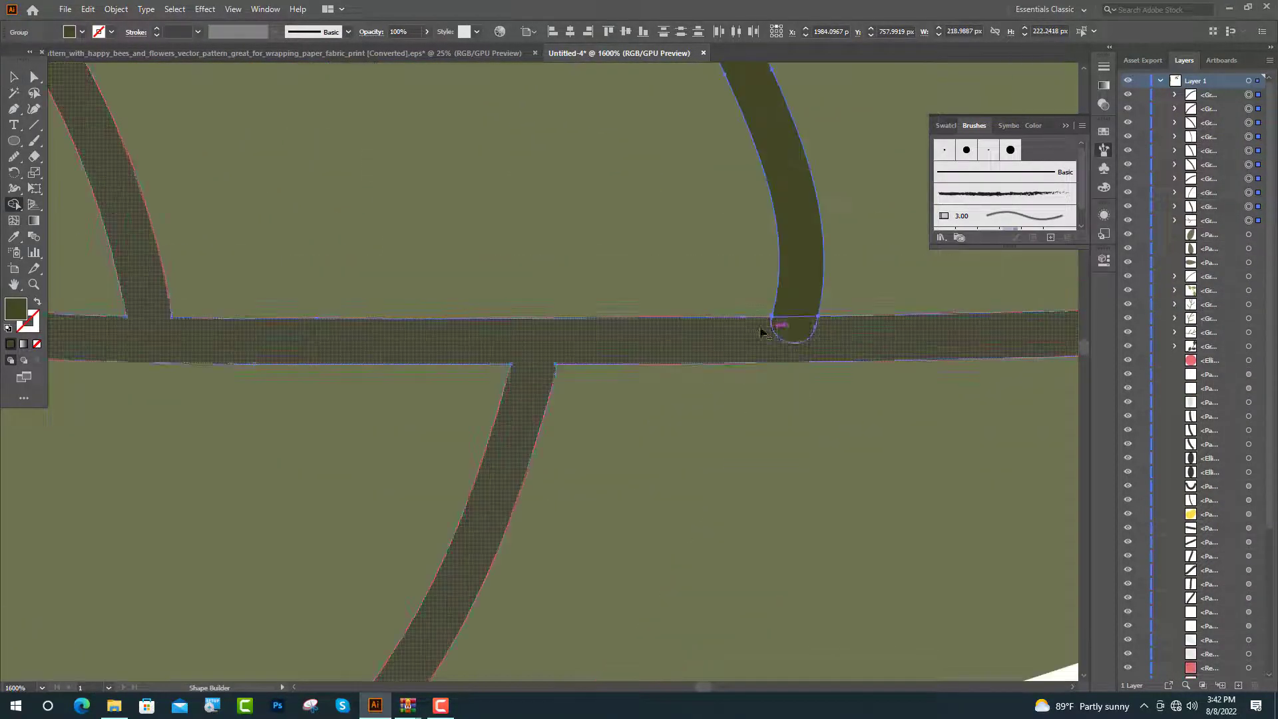
pyautogui.click(795, 309)
pyautogui.scroll(2, 662, 379)
pyautogui.moveTo(780, 397)
pyautogui.mouseDown()
pyautogui.moveTo(836, 408)
pyautogui.moveTo(814, 363)
pyautogui.mouseUp()
# Merge the vein pieces at the remaining junctions into single shapes
pyautogui.press('v')
pyautogui.scroll(-5, 723, 402)
pyautogui.scroll(6, 770, 400)
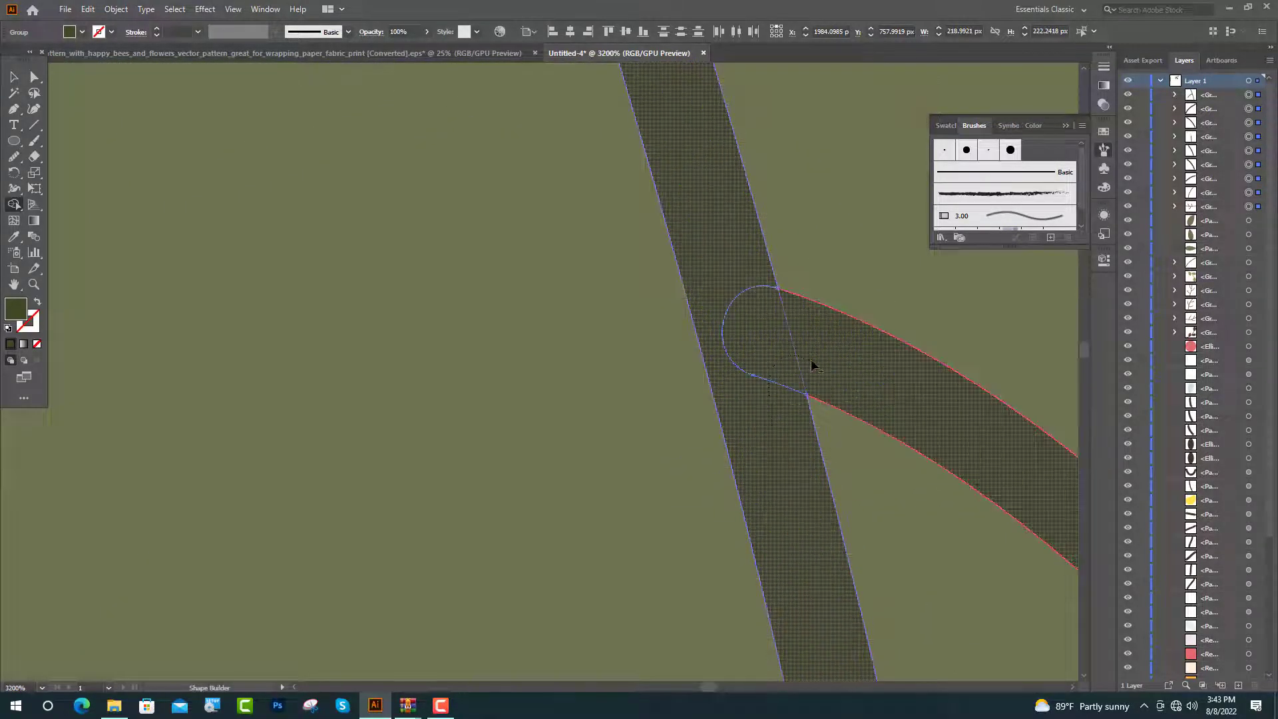
pyautogui.scroll(-5, 684, 401)
pyautogui.moveTo(674, 365); pyautogui.dragTo(650, 393)
pyautogui.scroll(-5, 651, 393)
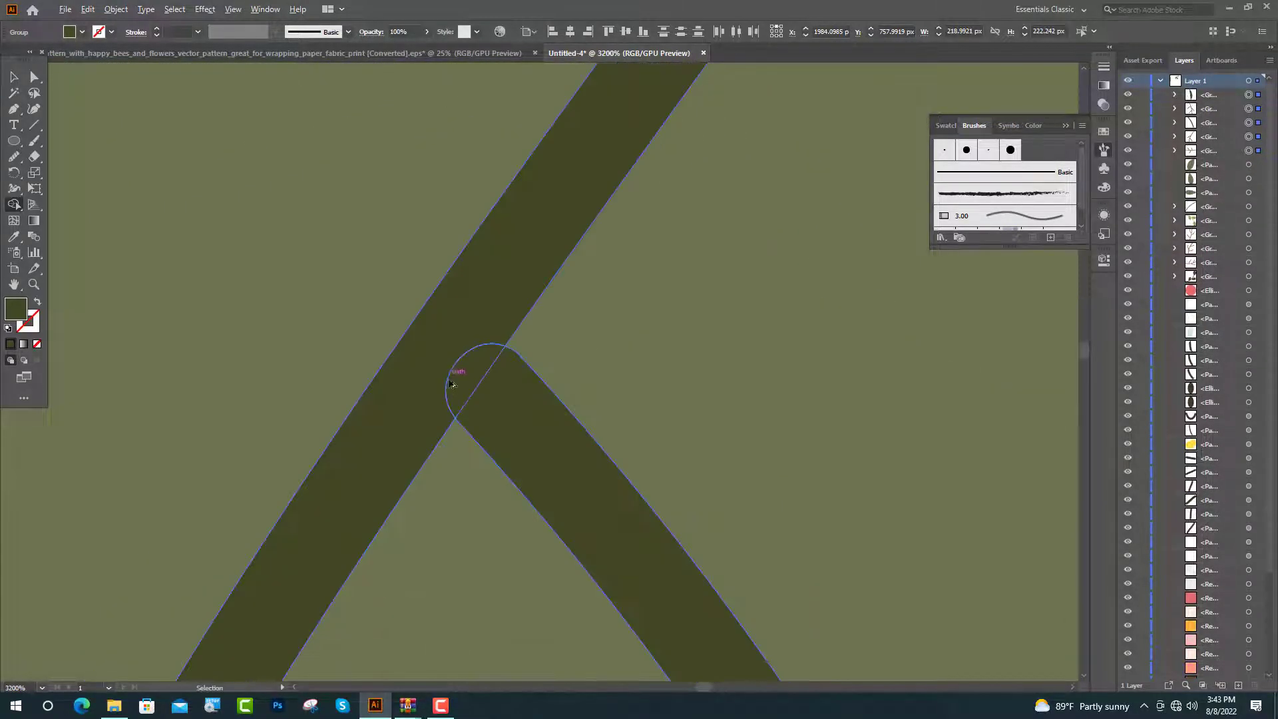
pyautogui.moveTo(441, 353); pyautogui.dragTo(520, 437)
pyautogui.scroll(-5, 477, 470)
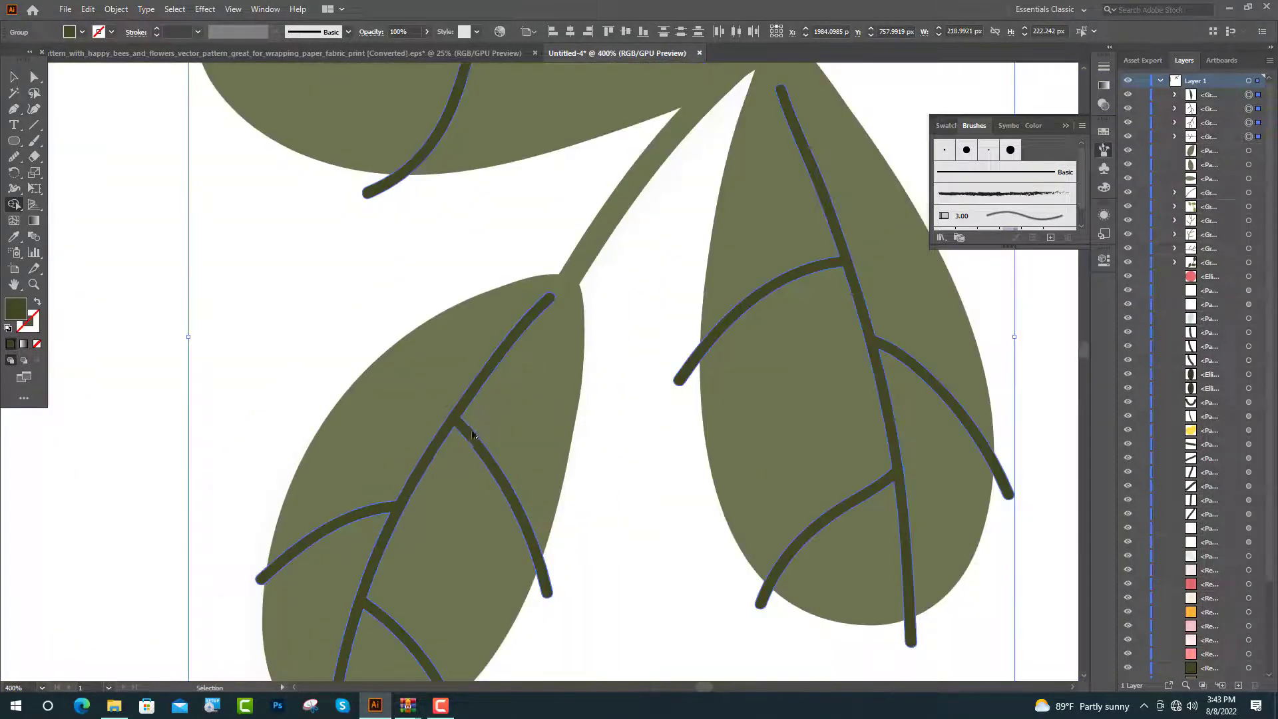
pyautogui.press('v')
# Delete the vein ends sticking out past the right leaf's edge
pyautogui.moveTo(893, 604); pyautogui.dragTo(927, 645)
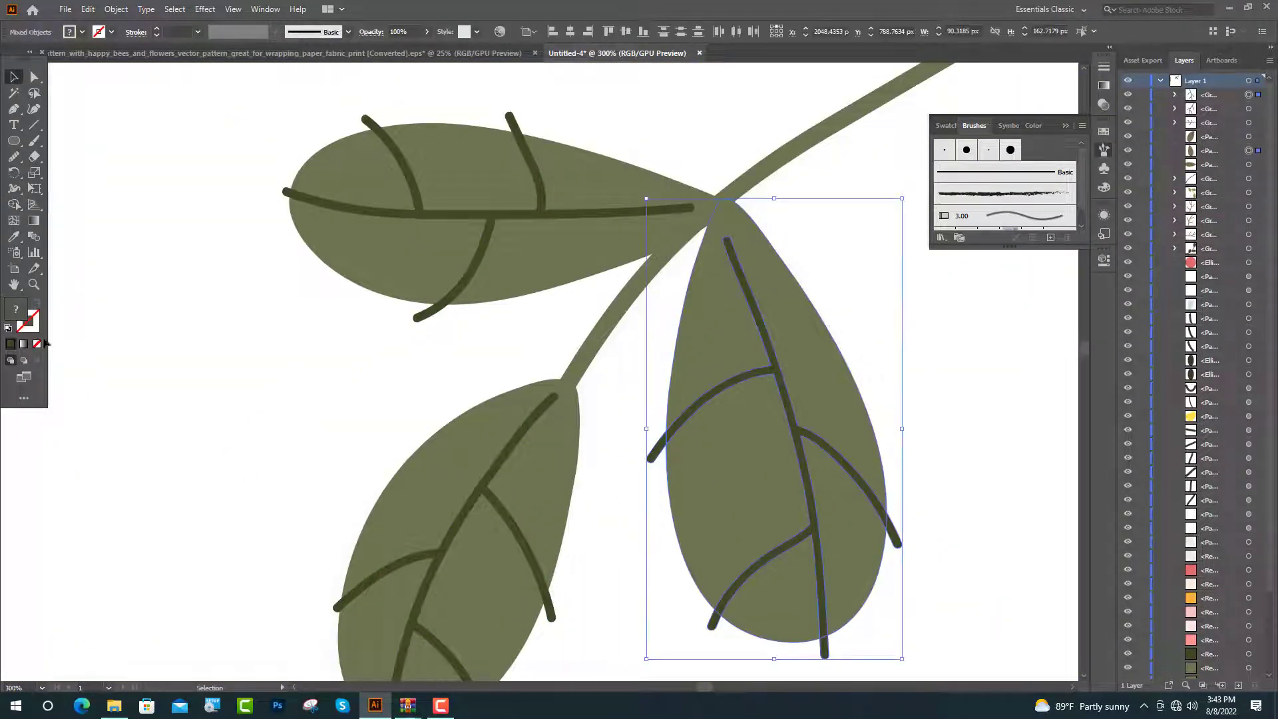
pyautogui.click(14, 205)
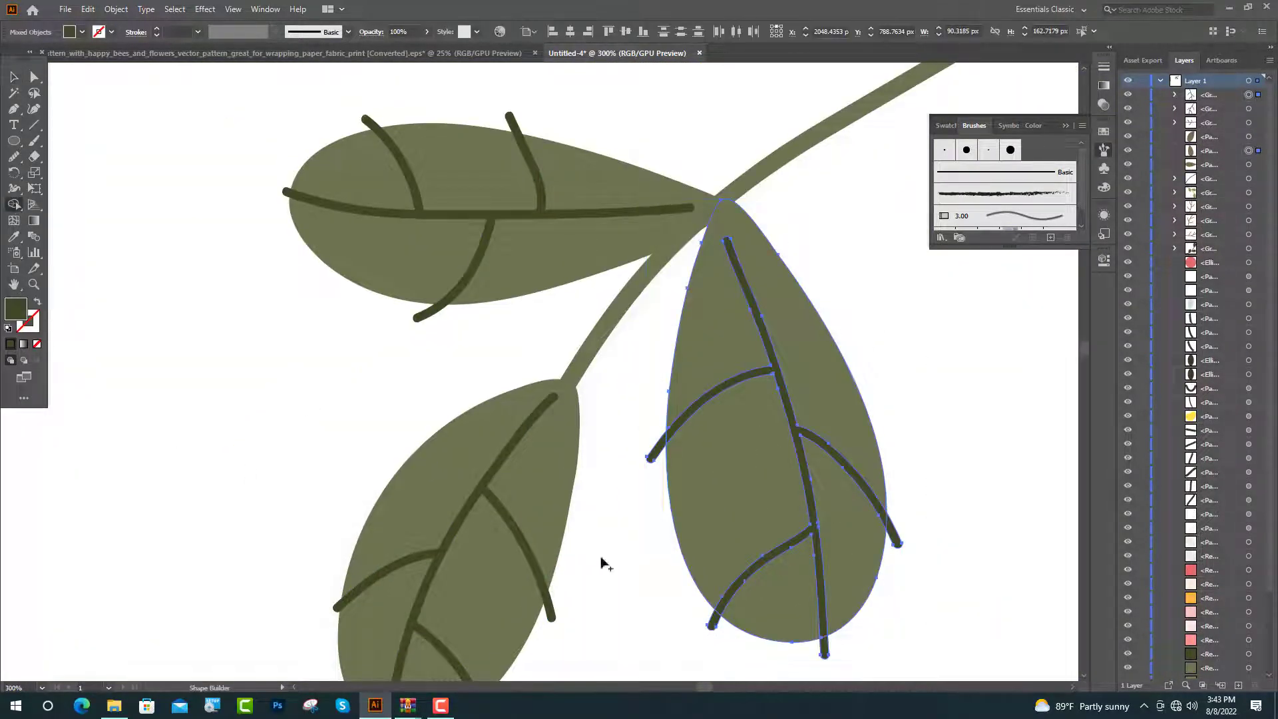
pyautogui.keyDown('alt'); pyautogui.click(713, 624); pyautogui.keyUp('alt')
pyautogui.keyDown('alt'); pyautogui.click(825, 649); pyautogui.keyUp('alt')
pyautogui.keyDown('alt'); pyautogui.click(898, 540); pyautogui.keyUp('alt')
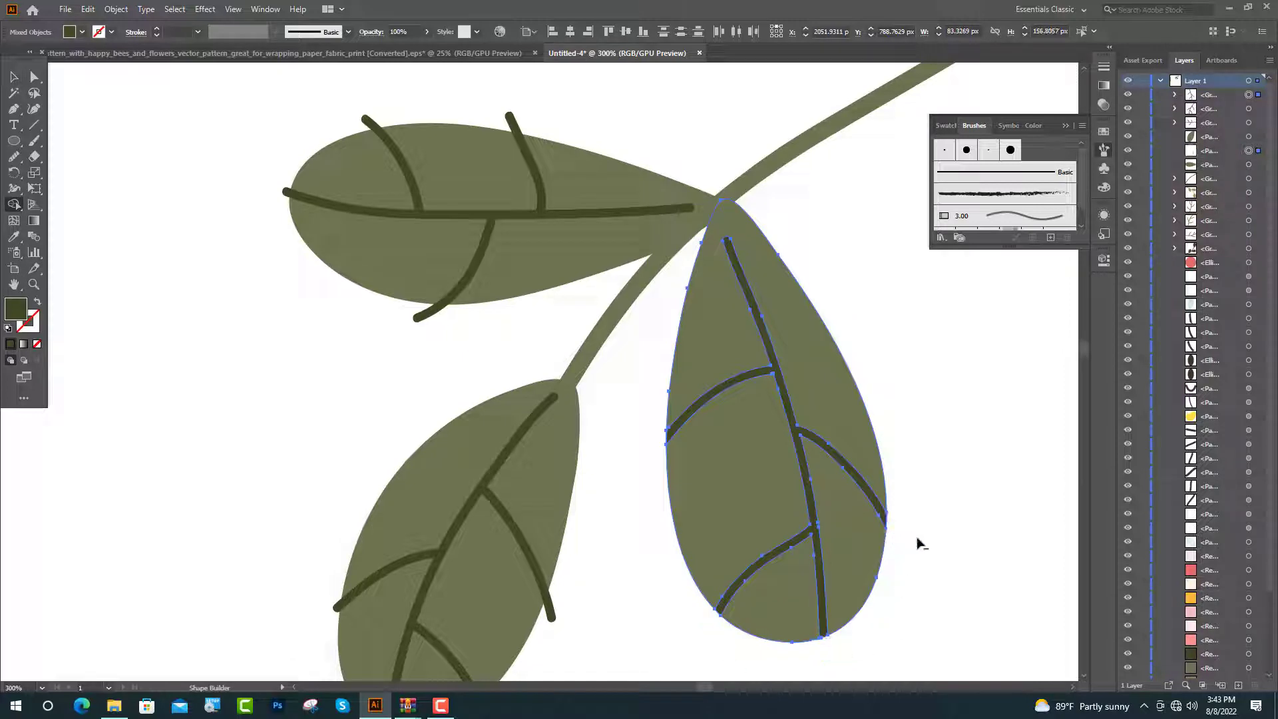
pyautogui.press('v')
pyautogui.click(413, 108)
# Delete the three vein tips poking out of the top leaf
pyautogui.moveTo(524, 275); pyautogui.dragTo(286, 106)
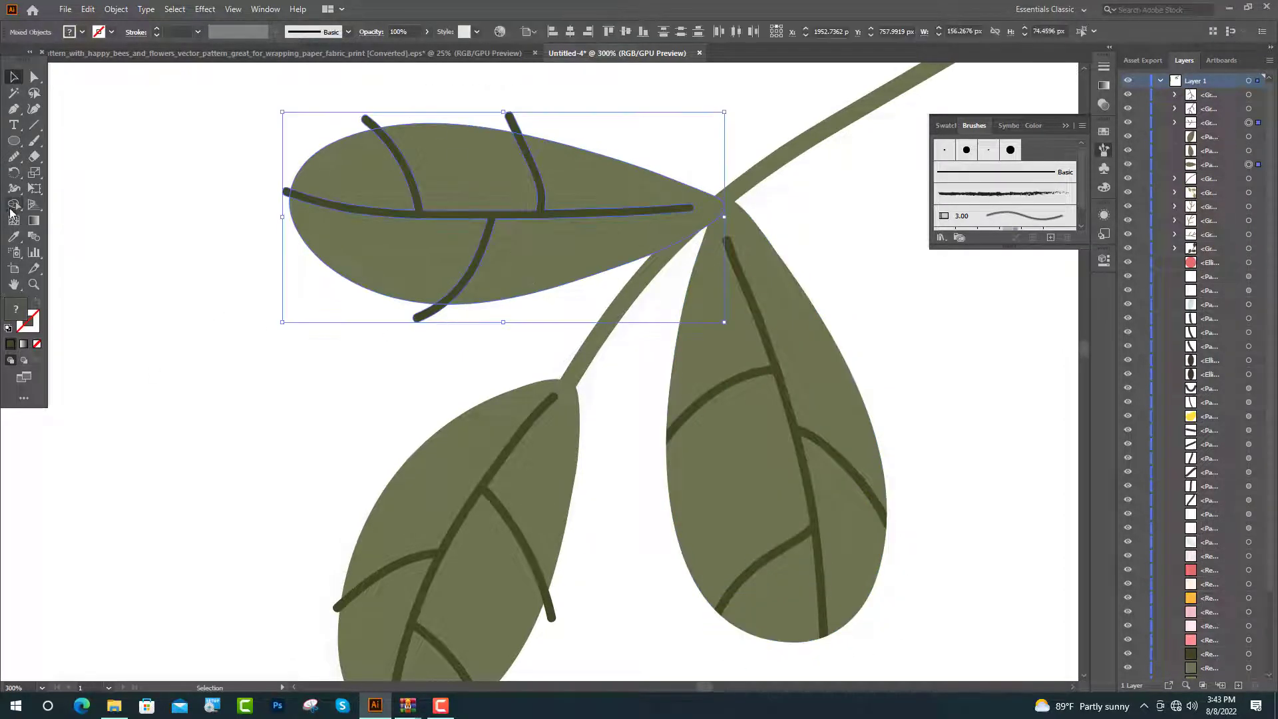
pyautogui.click(14, 205)
pyautogui.keyDown('alt'); pyautogui.click(368, 121); pyautogui.keyUp('alt')
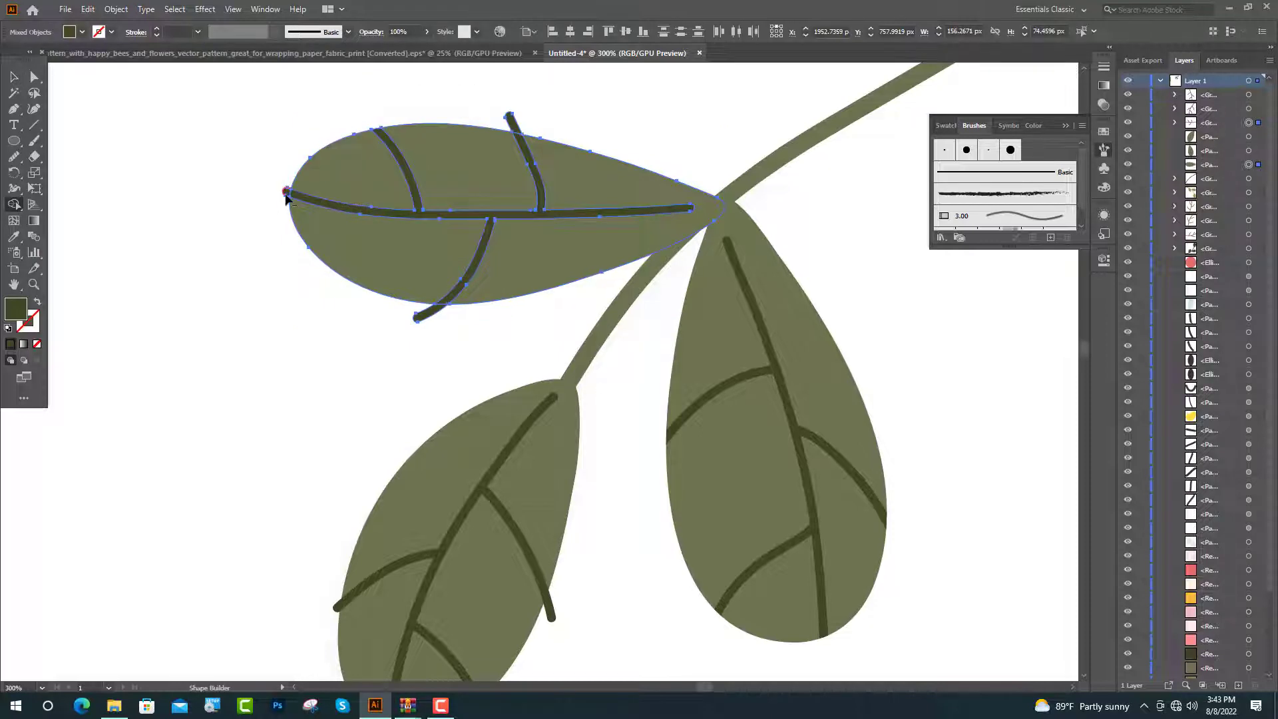
pyautogui.keyDown('alt'); pyautogui.click(424, 313); pyautogui.keyUp('alt')
pyautogui.keyDown('alt'); pyautogui.click(510, 121); pyautogui.keyUp('alt')
pyautogui.press('v')
# Delete the vein tip poking out of the lower leaf, then select all the sprig artwork
pyautogui.scroll(-3, 320, 267)
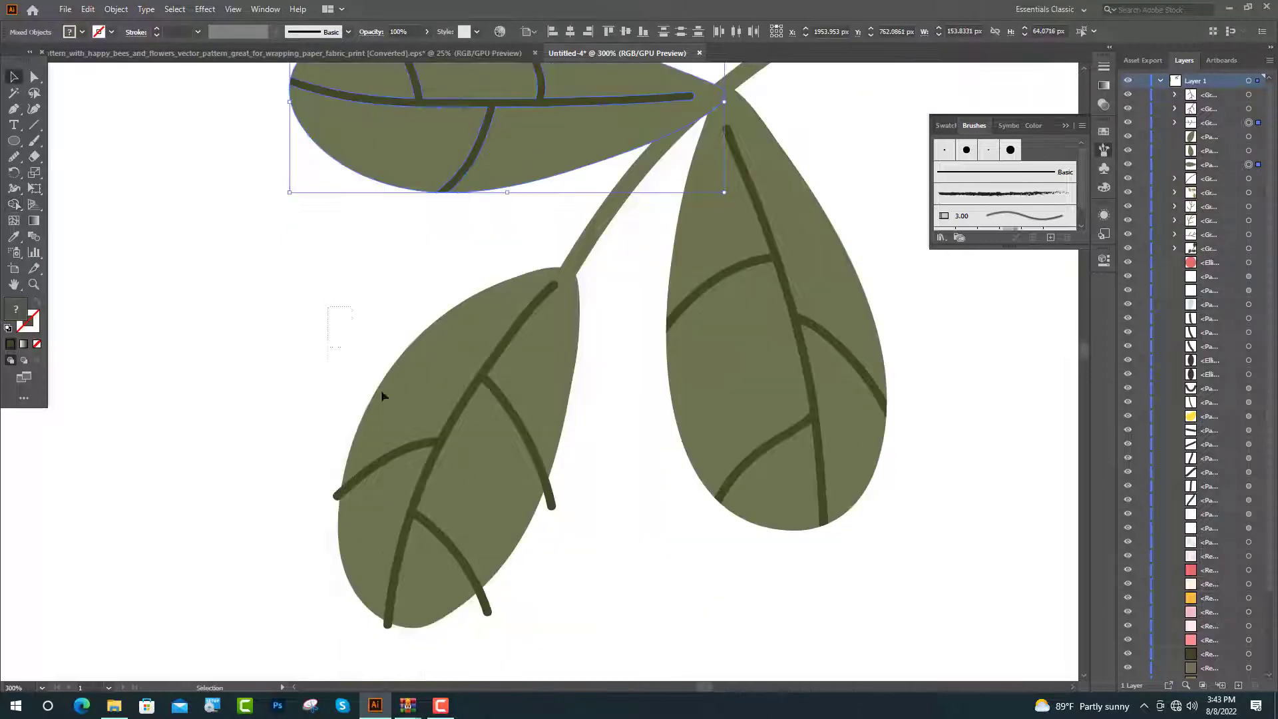
pyautogui.moveTo(328, 307); pyautogui.dragTo(511, 561)
pyautogui.hotkey('shift', 'm')
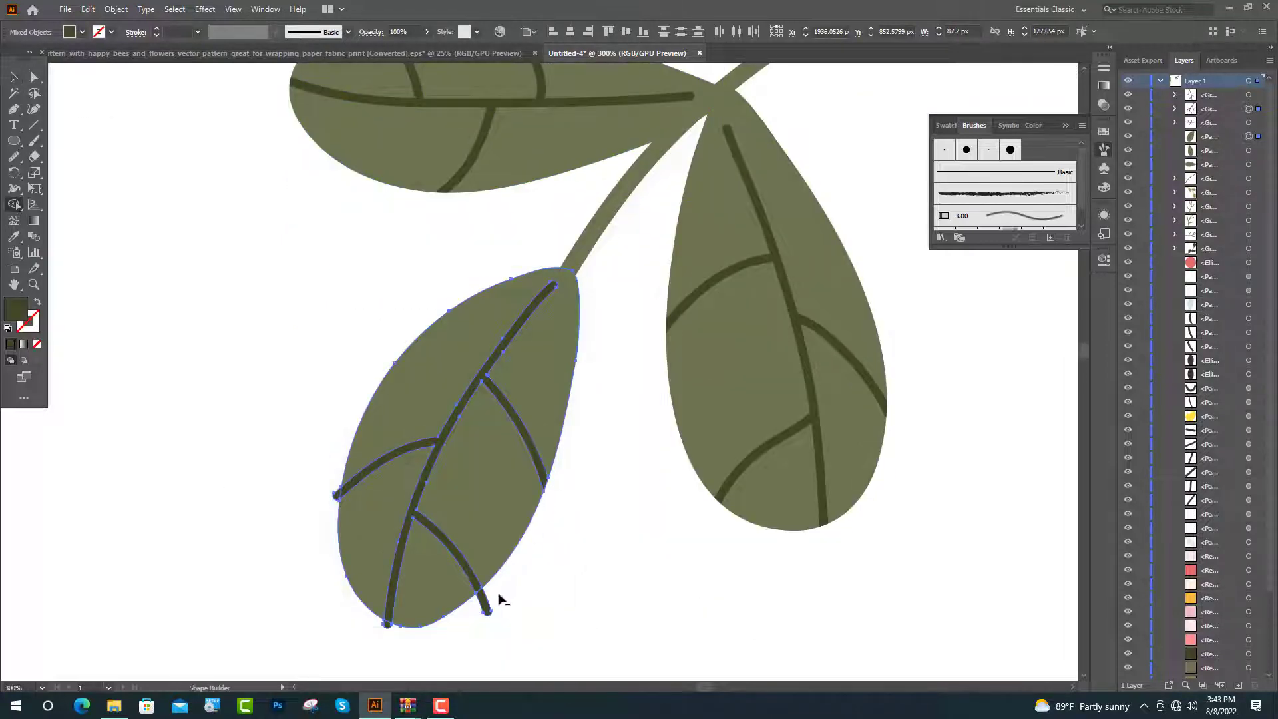
pyautogui.keyDown('alt'); pyautogui.click(485, 614); pyautogui.keyUp('alt')
pyautogui.hotkey('ctrl', '-')
pyautogui.press('v')
pyautogui.hotkey('ctrl', 'a')
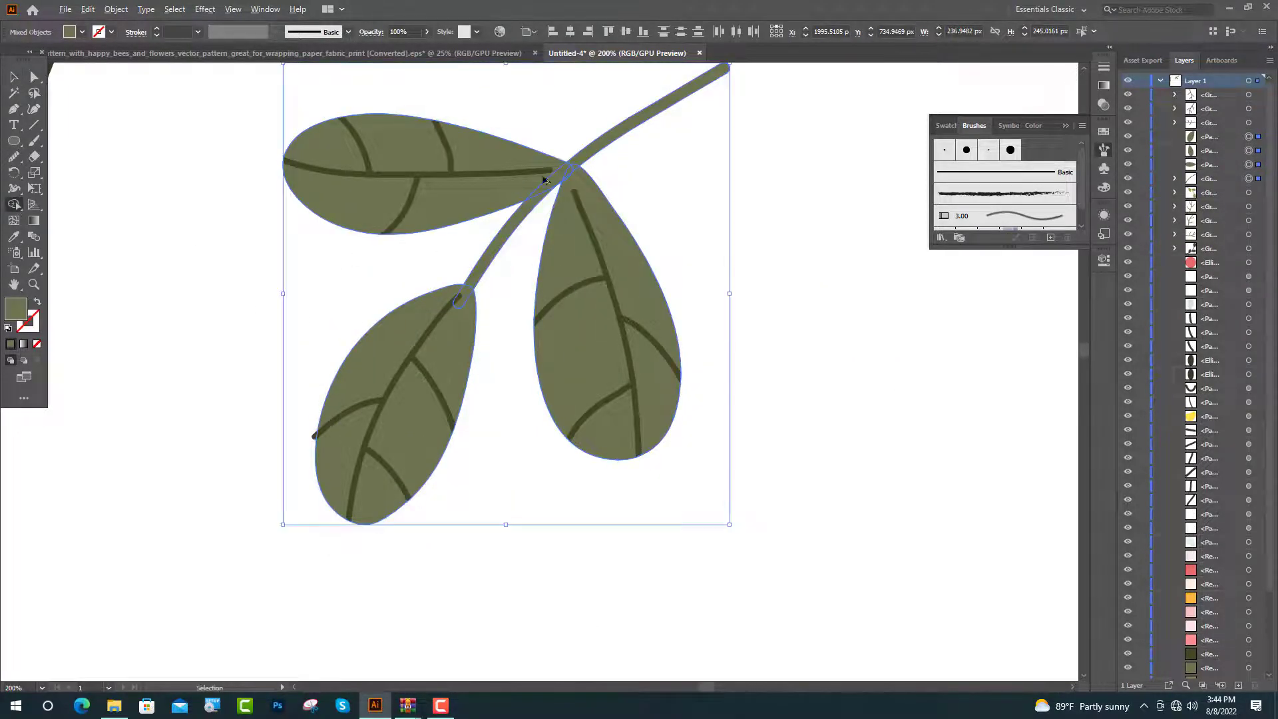
# Merge the top leaf with the stem using Shape Builder
pyautogui.scroll(4, 550, 177)
pyautogui.hotkey('shift', 'm')
pyautogui.moveTo(630, 175)
pyautogui.mouseDown()
pyautogui.moveTo(678, 122)
pyautogui.moveTo(682, 151)
pyautogui.mouseUp()
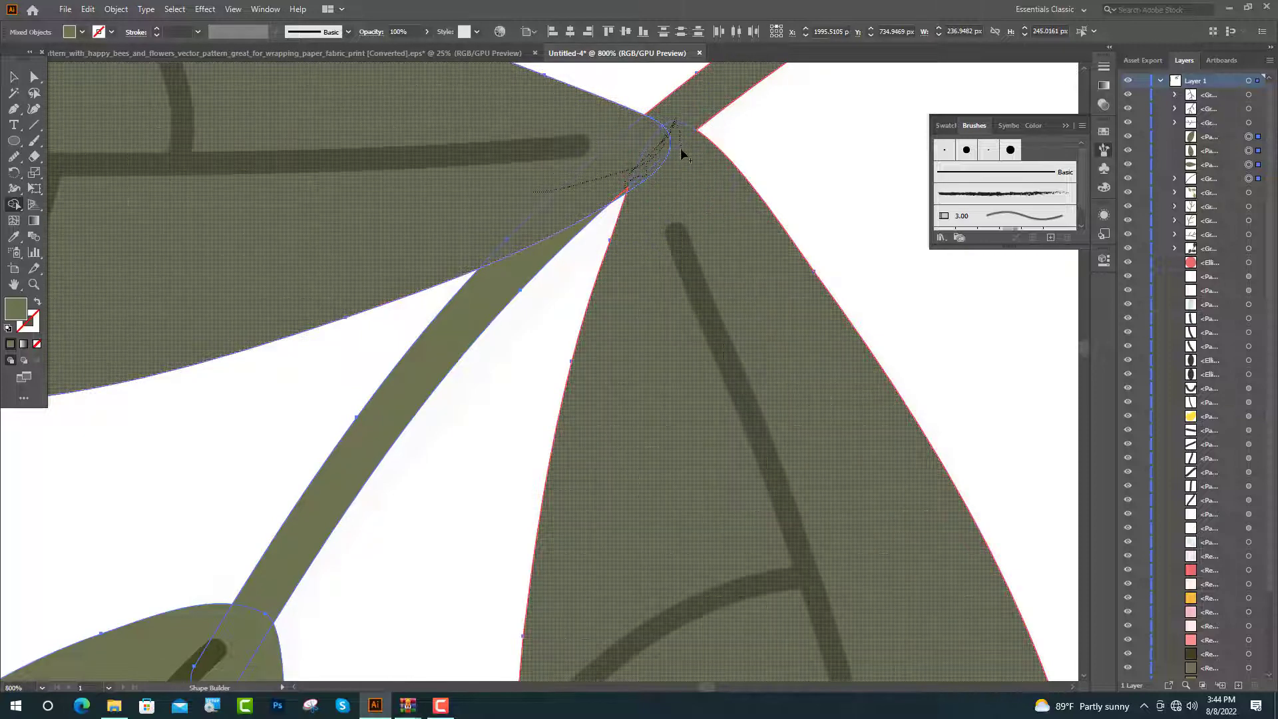
pyautogui.scroll(5, 619, 200)
pyautogui.scroll(-5, 614, 277)
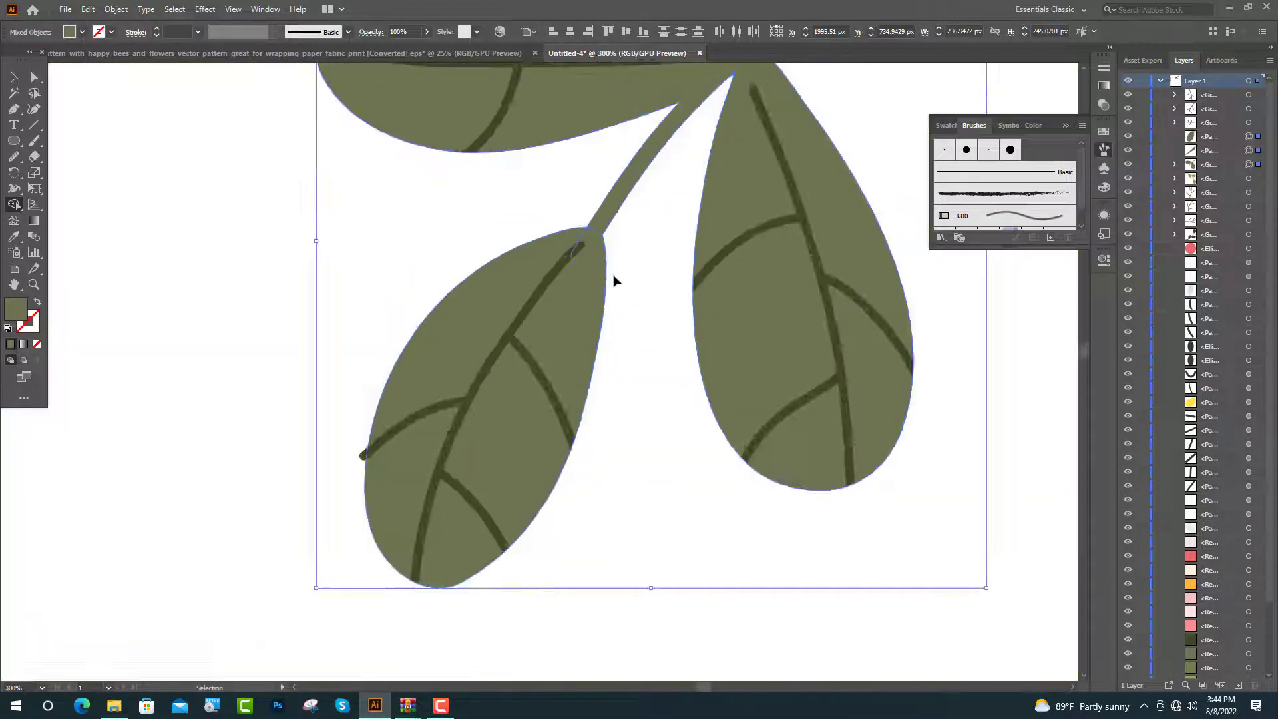
pyautogui.scroll(3, 548, 262)
pyautogui.scroll(-3, 551, 105)
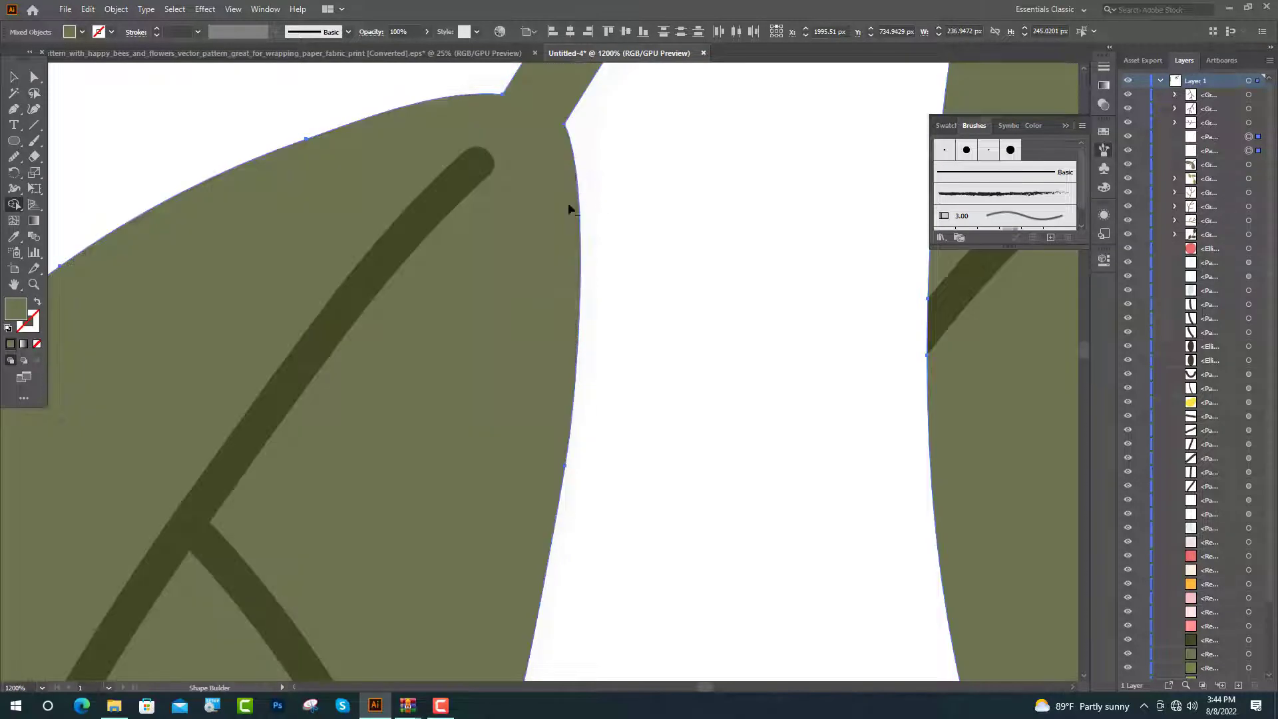
pyautogui.scroll(-3, 569, 203)
# Set up the Paintbrush with a 2 pt dark green stroke and no fill
pyautogui.press('v')
pyautogui.click(33, 142)
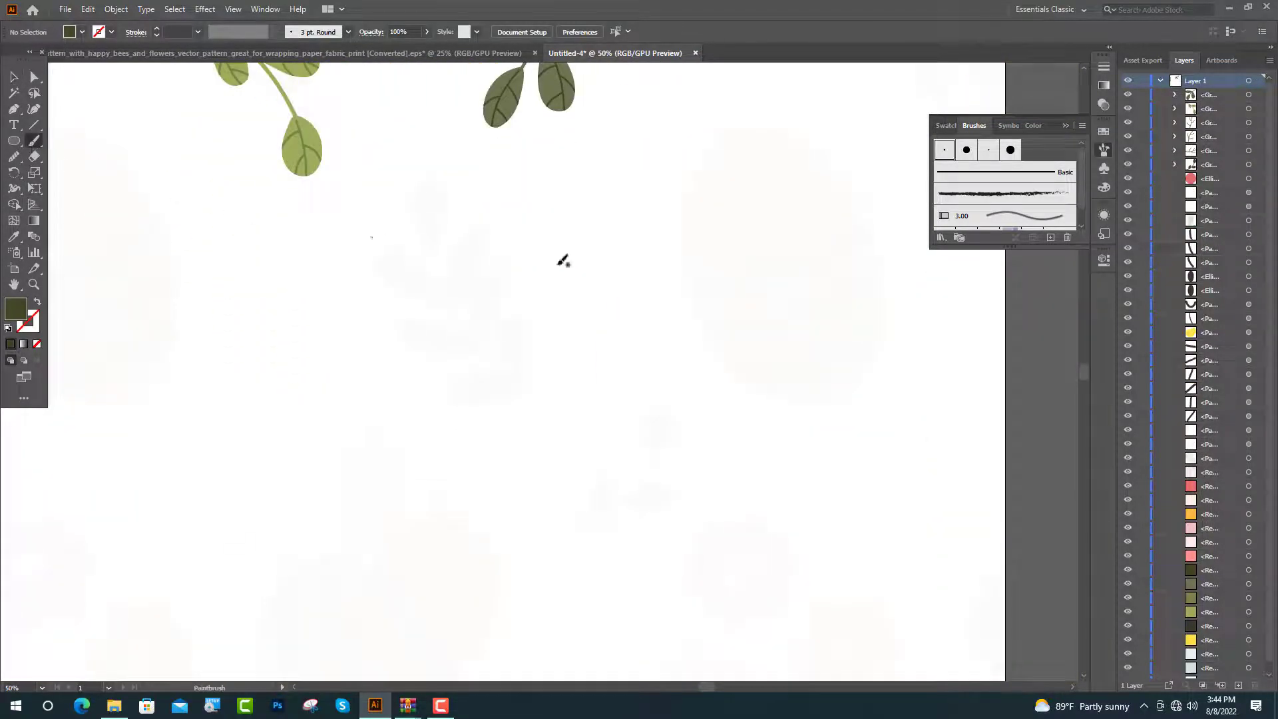
pyautogui.hotkey('shift', 'x')
pyautogui.click(158, 29)
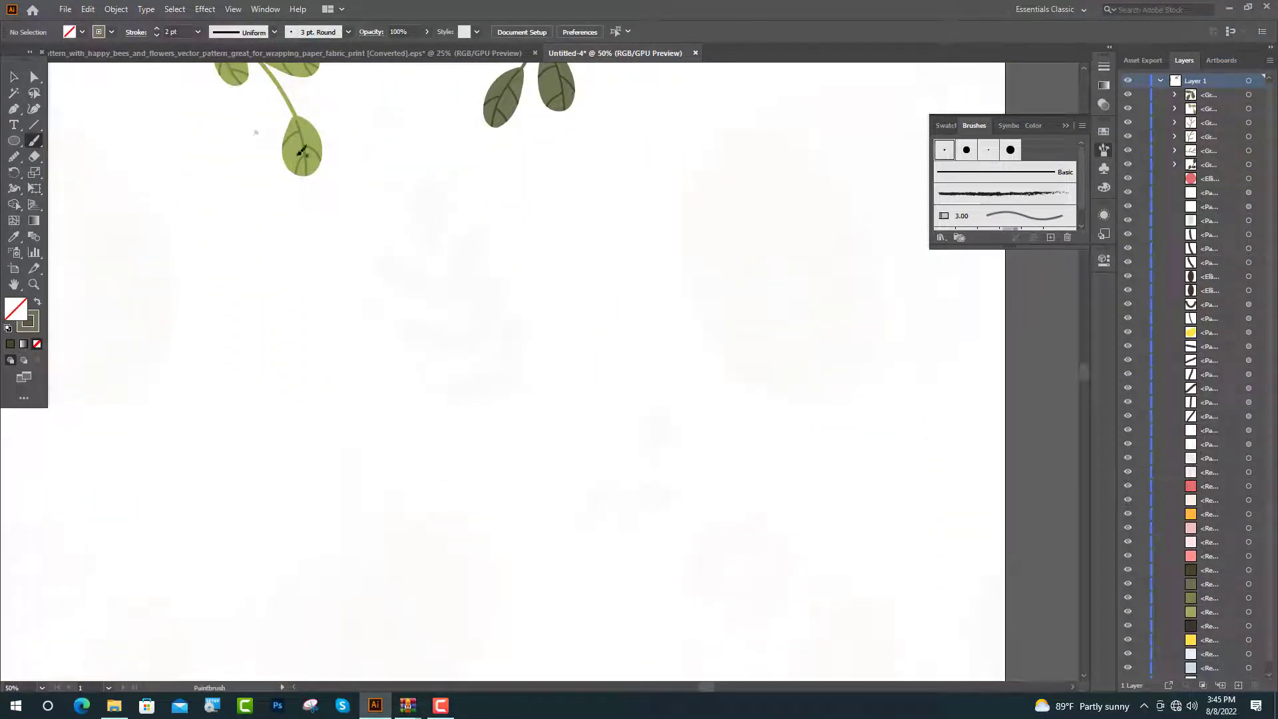
pyautogui.hotkey('ctrl', '1')
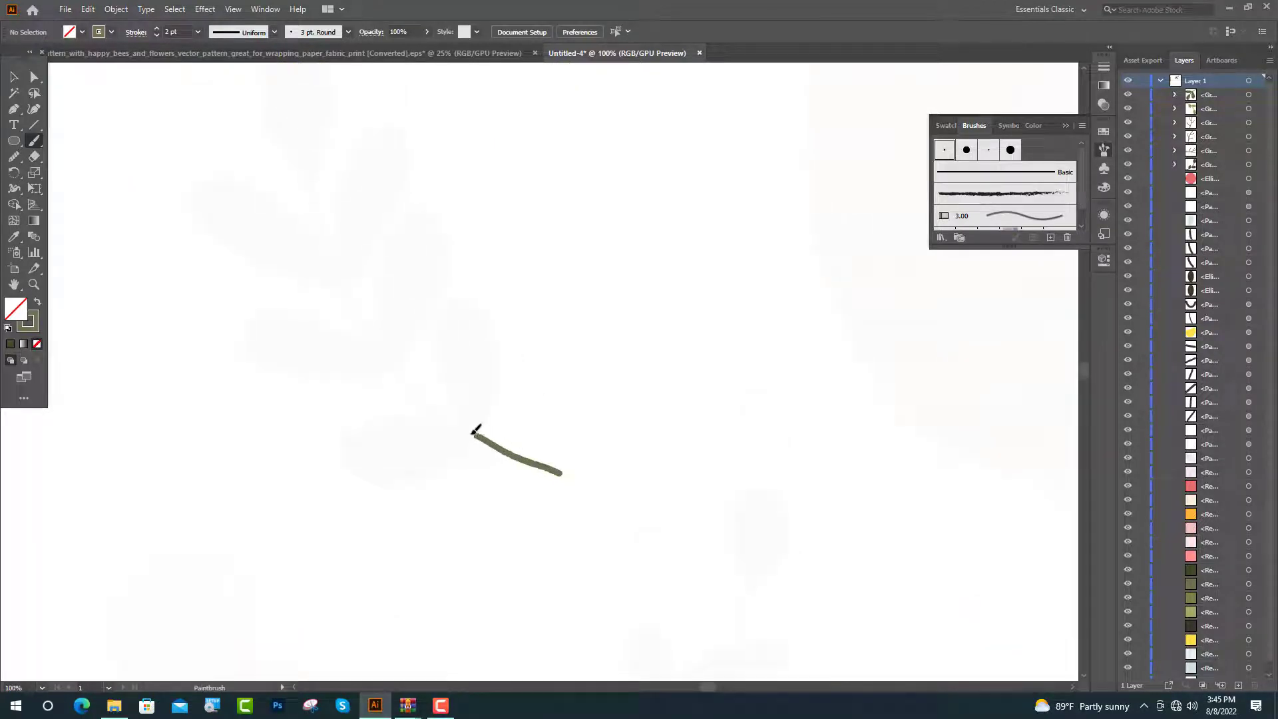
# Paint a new sprig's main stem with its first leaf loops right and left
pyautogui.moveTo(520, 455); pyautogui.dragTo(313, 161)
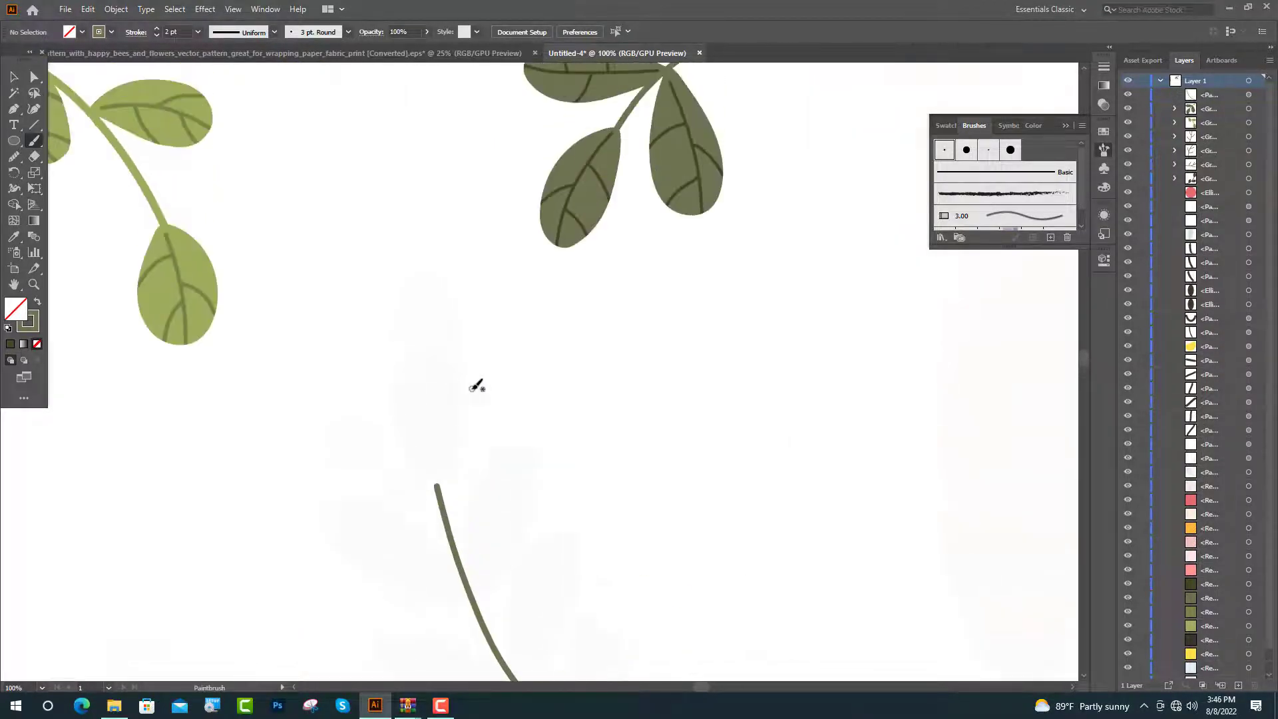
pyautogui.hotkey('ctrl', '+')
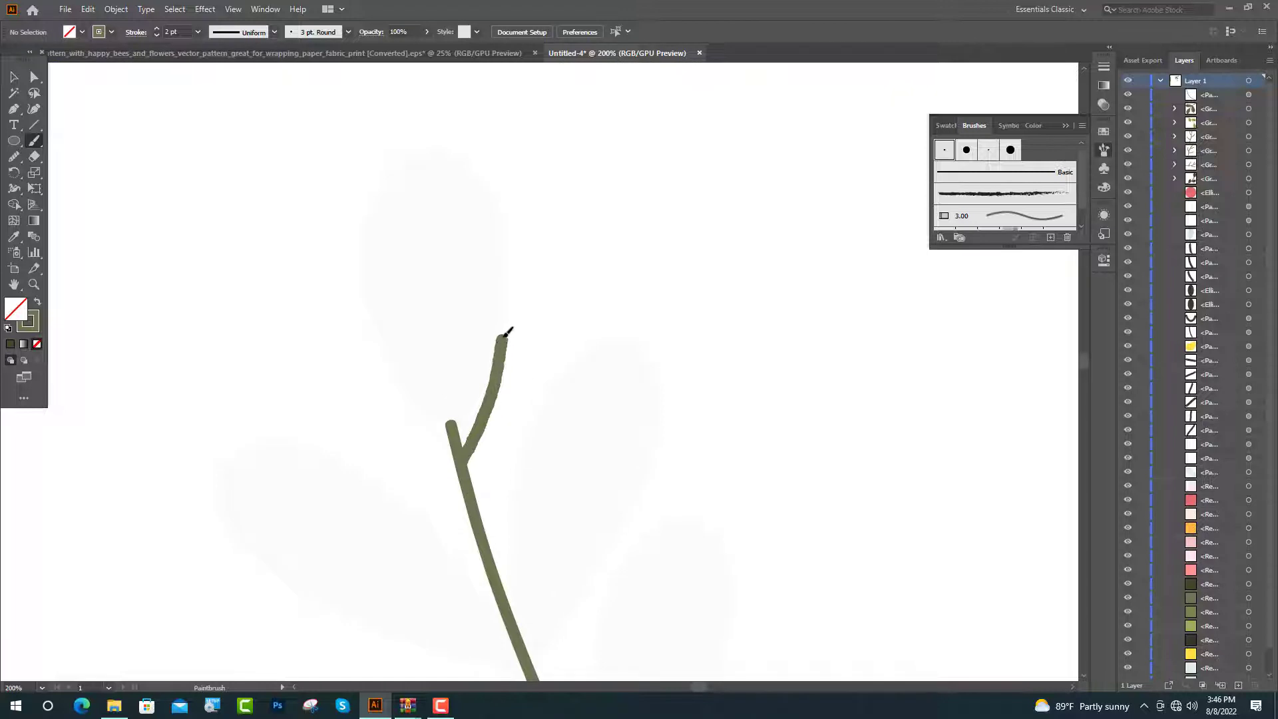
pyautogui.moveTo(508, 291); pyautogui.dragTo(468, 464)
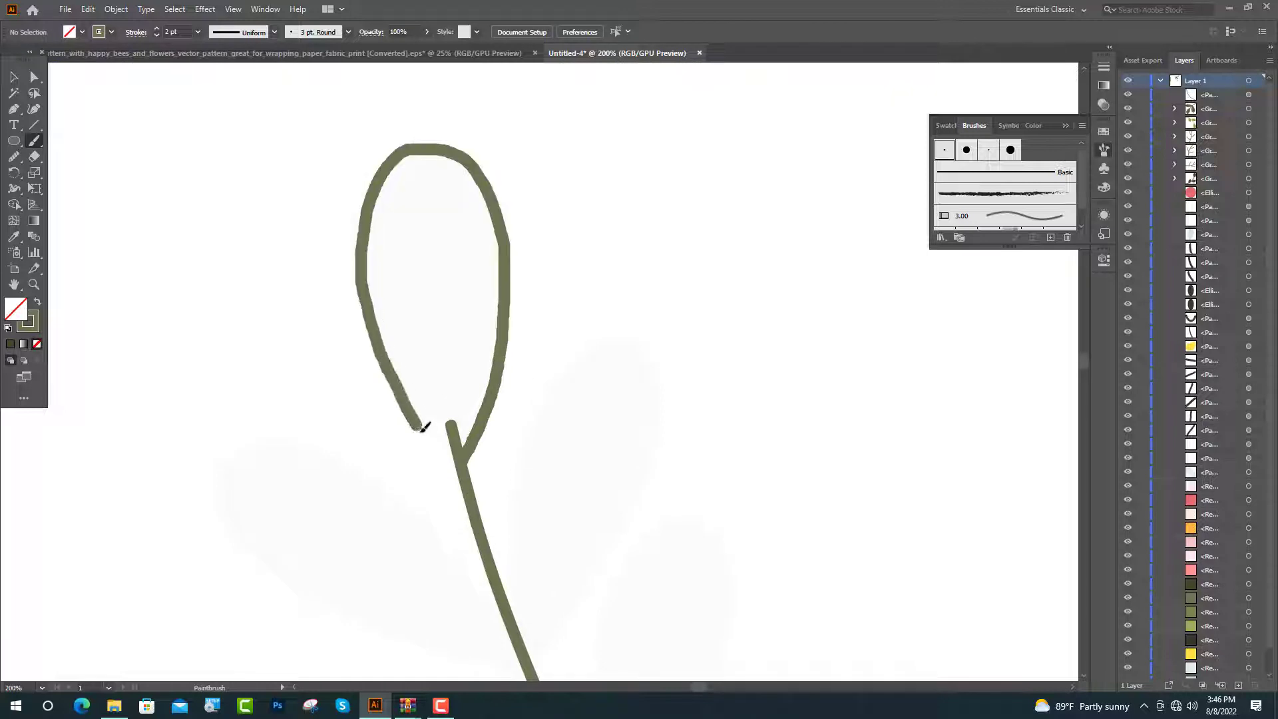
pyautogui.hotkey('ctrl', '+')
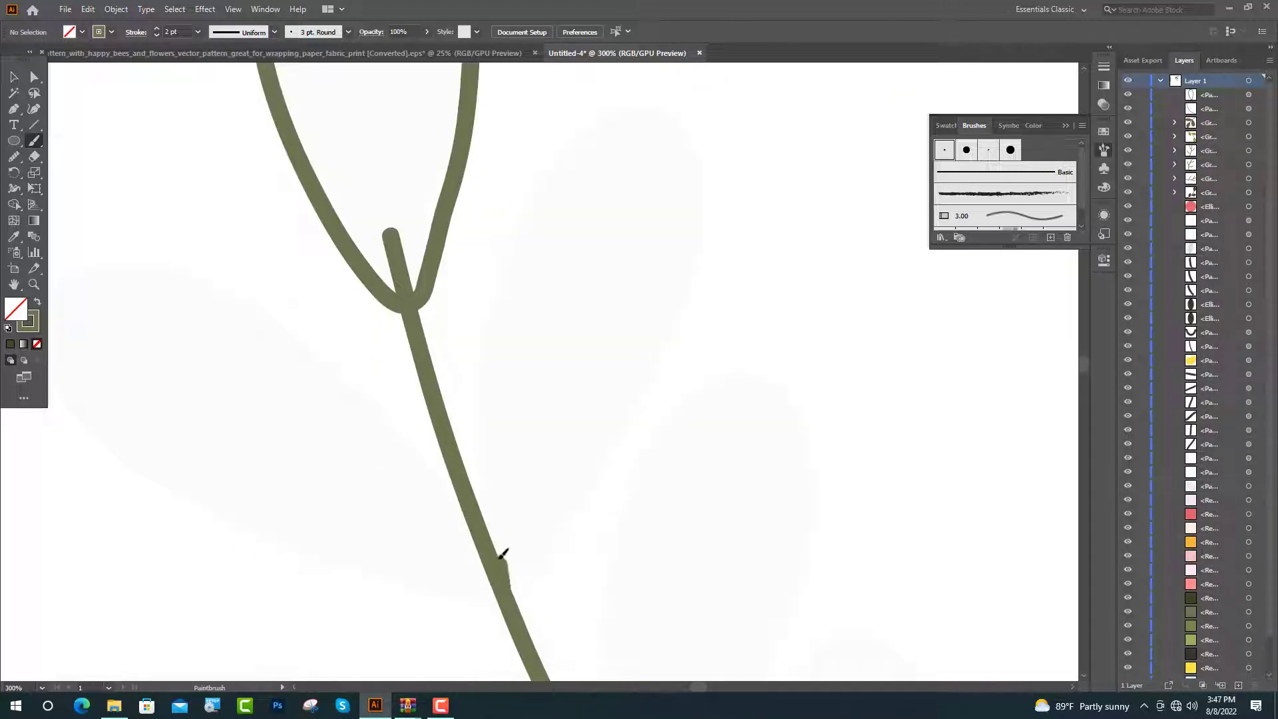
pyautogui.moveTo(503, 554)
pyautogui.mouseDown()
pyautogui.moveTo(706, 190)
pyautogui.moveTo(700, 309)
pyautogui.moveTo(541, 589)
pyautogui.mouseUp()
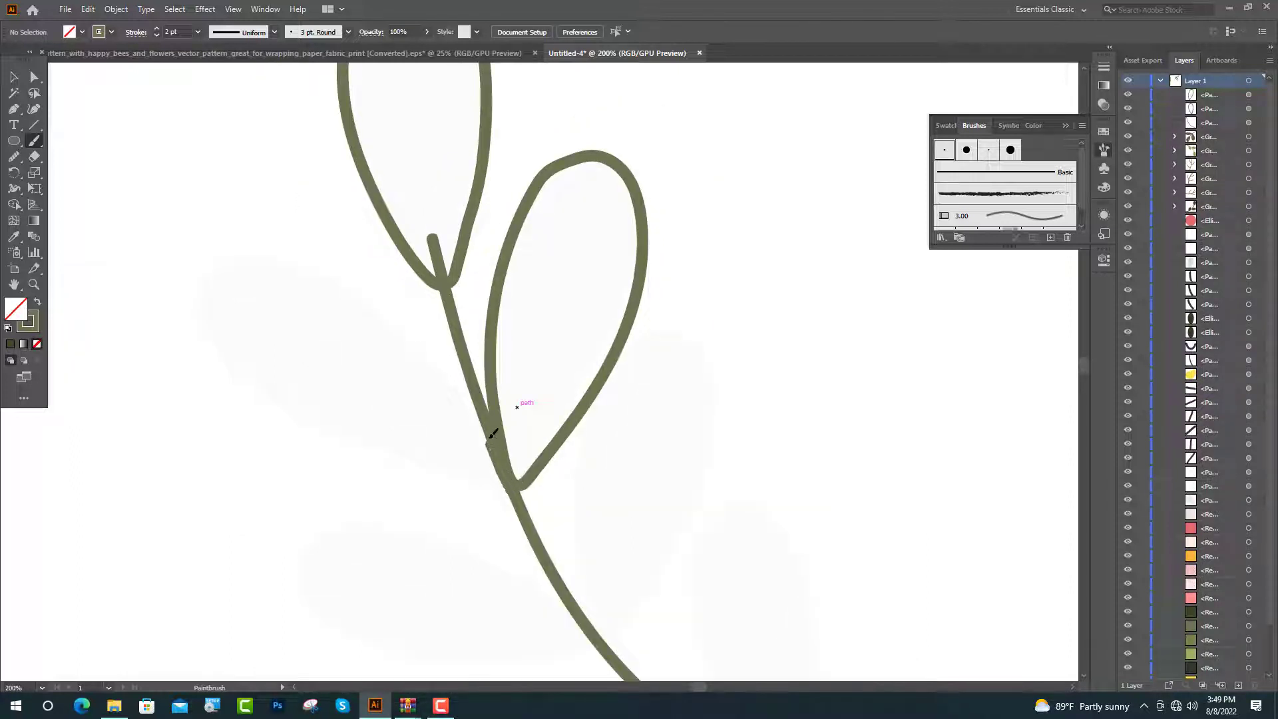
pyautogui.moveTo(491, 436)
pyautogui.mouseDown()
pyautogui.moveTo(457, 371)
pyautogui.moveTo(385, 305)
pyautogui.moveTo(191, 296)
pyautogui.moveTo(220, 370)
pyautogui.moveTo(297, 431)
pyautogui.moveTo(516, 488)
pyautogui.mouseUp()
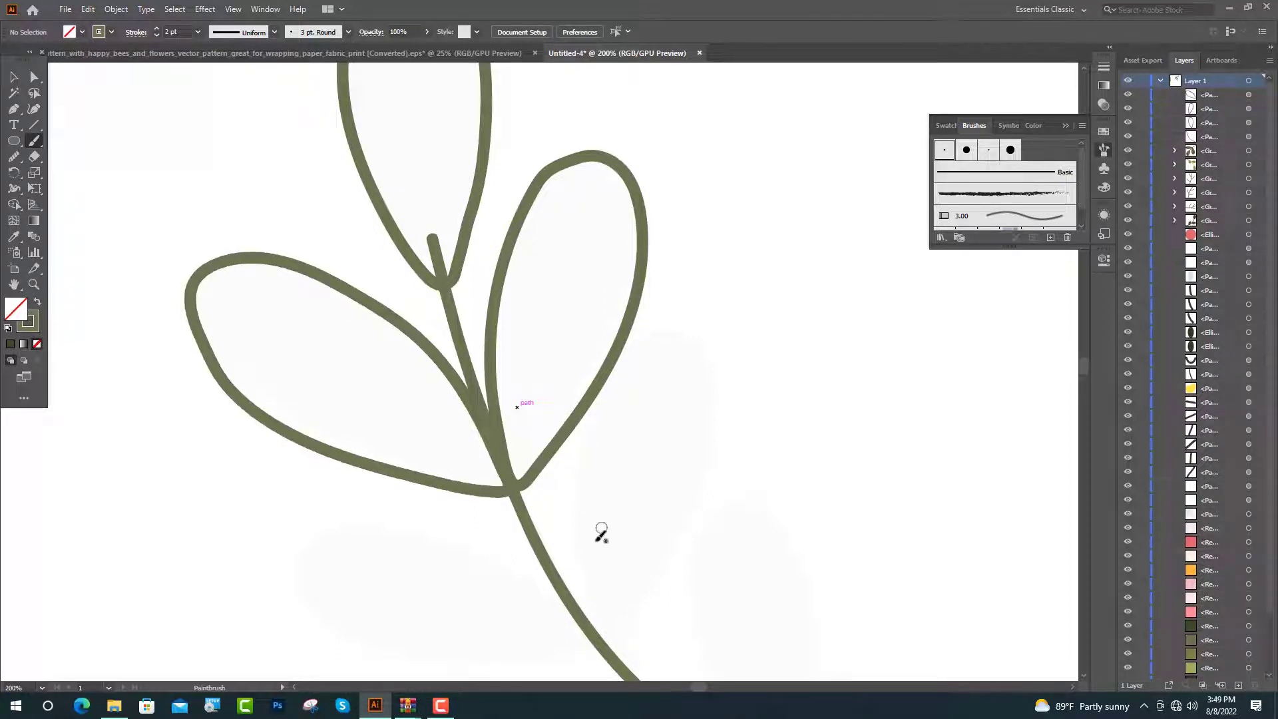
# Add lower leaf strokes, a hooked stem extension and the closed bottom leaf loop
pyautogui.hotkey('ctrl', '+')
pyautogui.moveTo(602, 576)
pyautogui.mouseDown()
pyautogui.moveTo(573, 505)
pyautogui.moveTo(559, 374)
pyautogui.moveTo(757, 149)
pyautogui.moveTo(776, 252)
pyautogui.moveTo(756, 317)
pyautogui.moveTo(622, 591)
pyautogui.mouseUp()
pyautogui.scroll(-4, 595, 532)
pyautogui.moveTo(652, 453)
pyautogui.mouseDown()
pyautogui.moveTo(579, 367)
pyautogui.moveTo(513, 328)
pyautogui.moveTo(348, 286)
pyautogui.moveTo(448, 465)
pyautogui.moveTo(623, 462)
pyautogui.mouseUp()
pyautogui.scroll(-1, 679, 446)
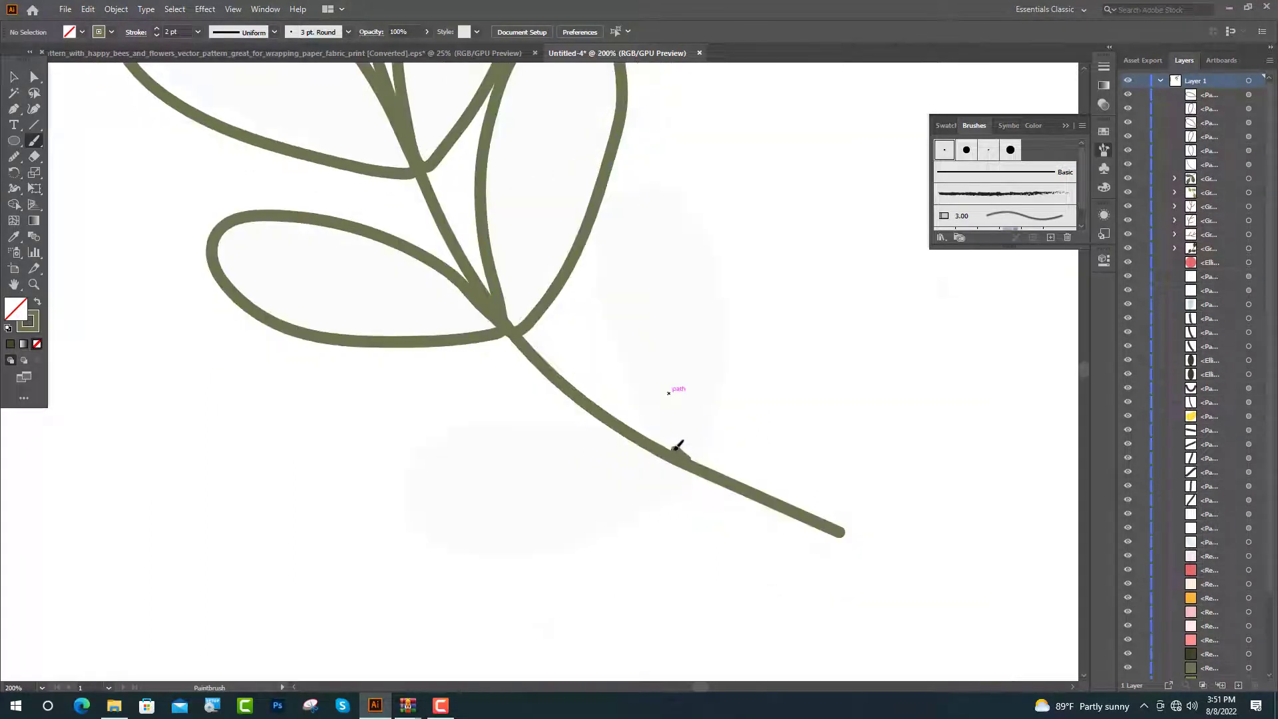
pyautogui.moveTo(634, 393)
pyautogui.mouseDown()
pyautogui.moveTo(593, 291)
pyautogui.moveTo(723, 282)
pyautogui.mouseUp()
pyautogui.moveTo(725, 371); pyautogui.dragTo(693, 457)
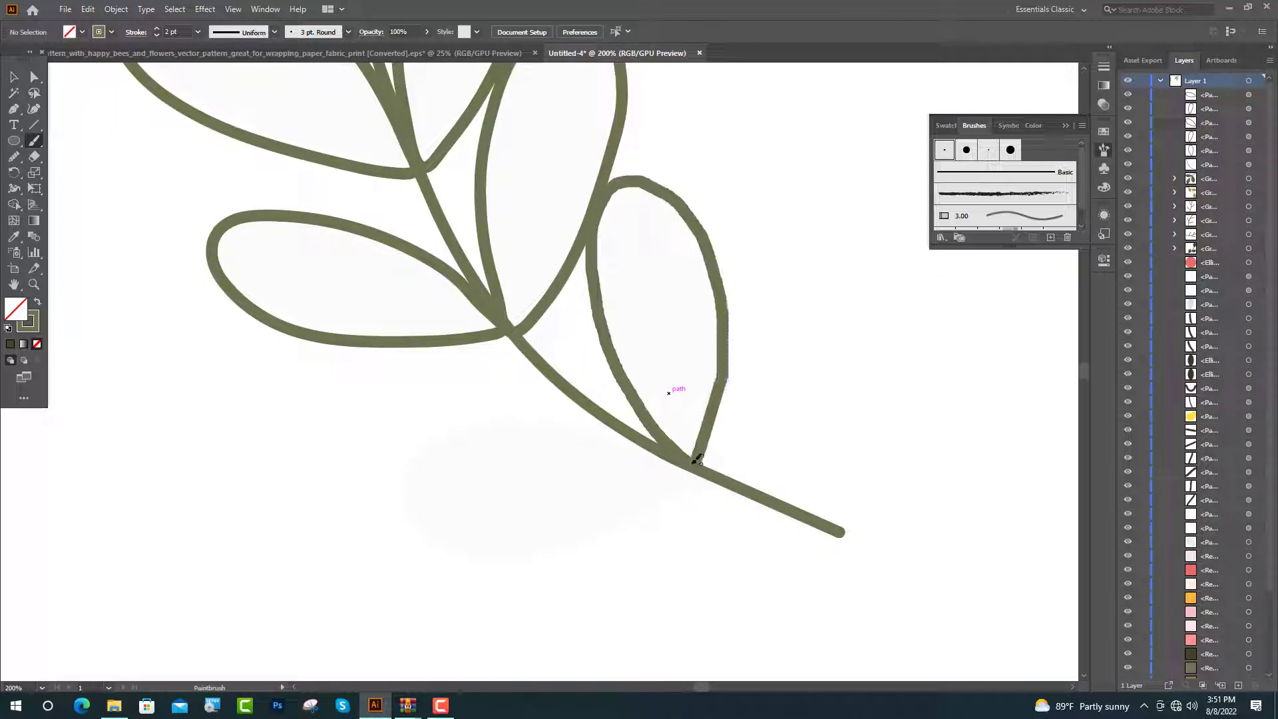
pyautogui.scroll(-1, 695, 417)
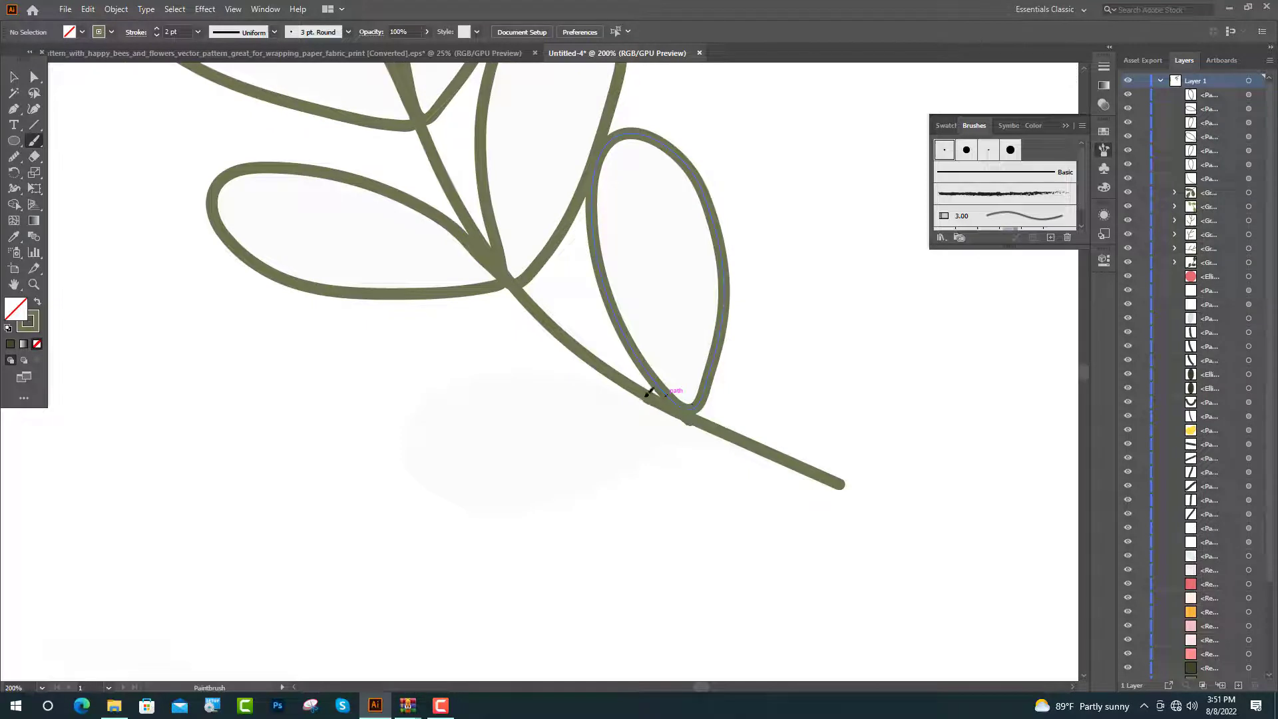
pyautogui.moveTo(608, 383); pyautogui.dragTo(416, 419)
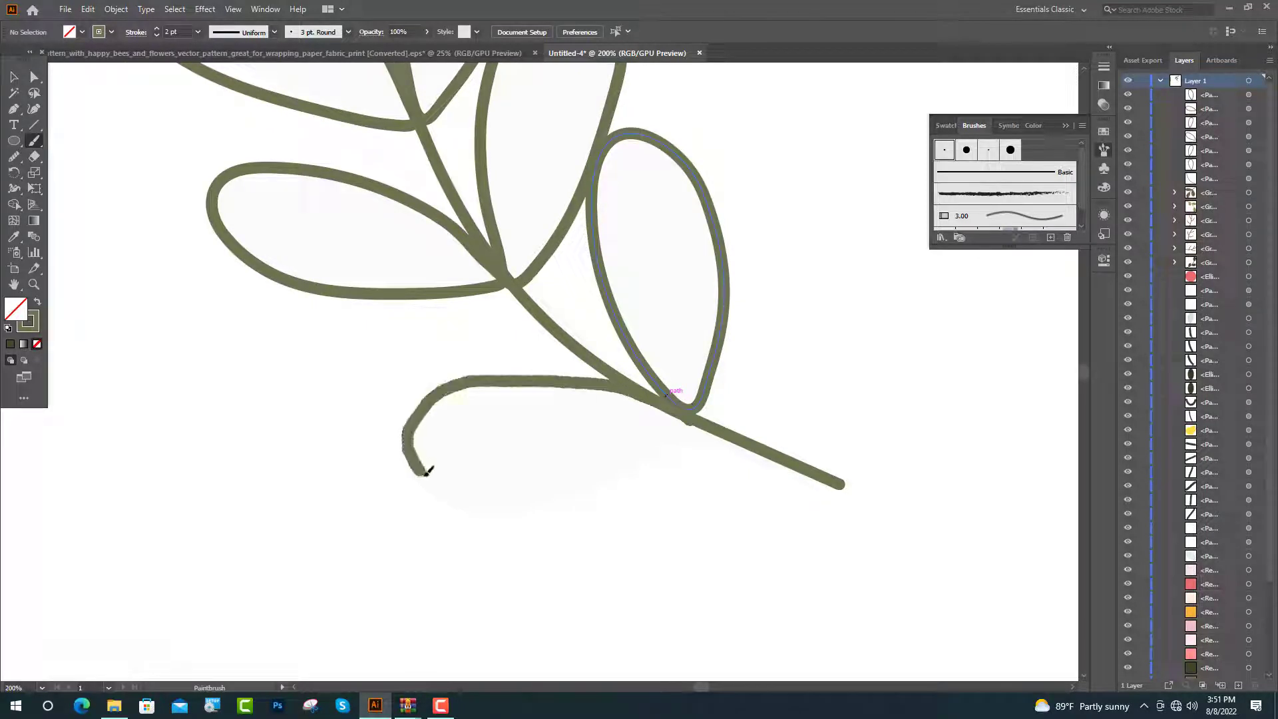
pyautogui.moveTo(426, 473); pyautogui.dragTo(594, 475)
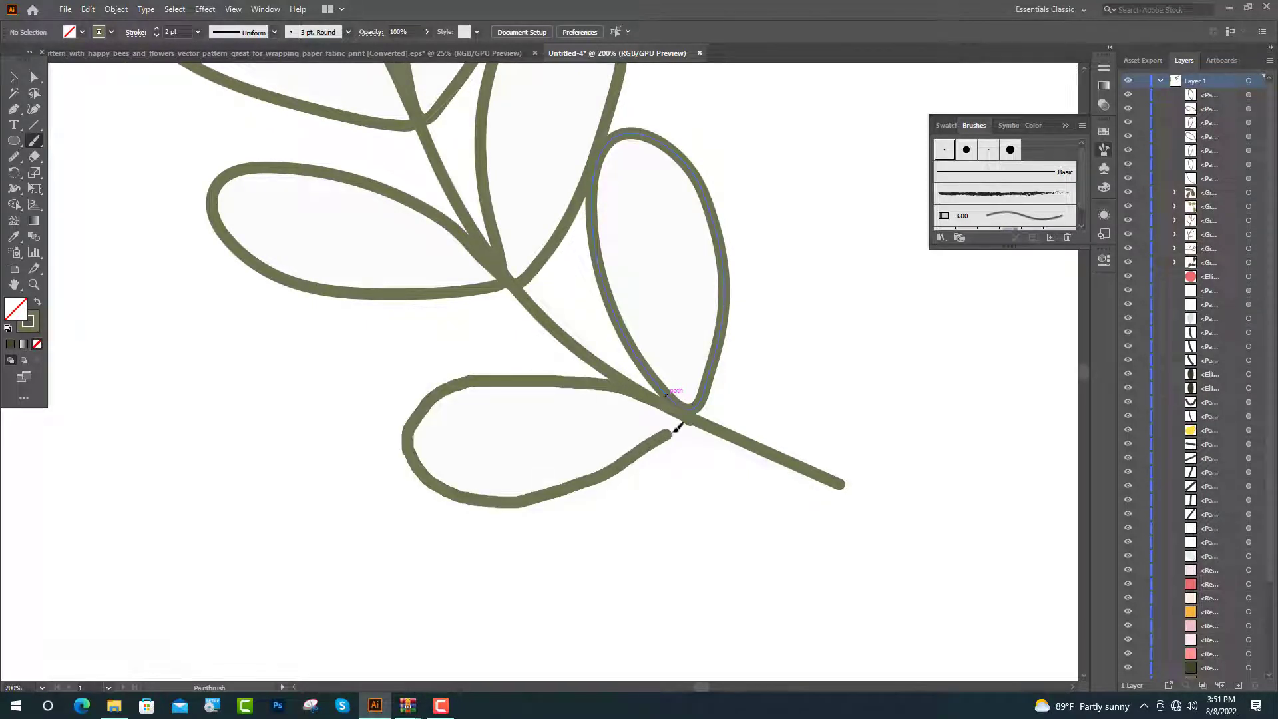
# Zoom out and marquee-select the entire new sprig
pyautogui.press('v')
pyautogui.hotkey('ctrl', '1')
pyautogui.moveTo(315, 127); pyautogui.dragTo(757, 553)
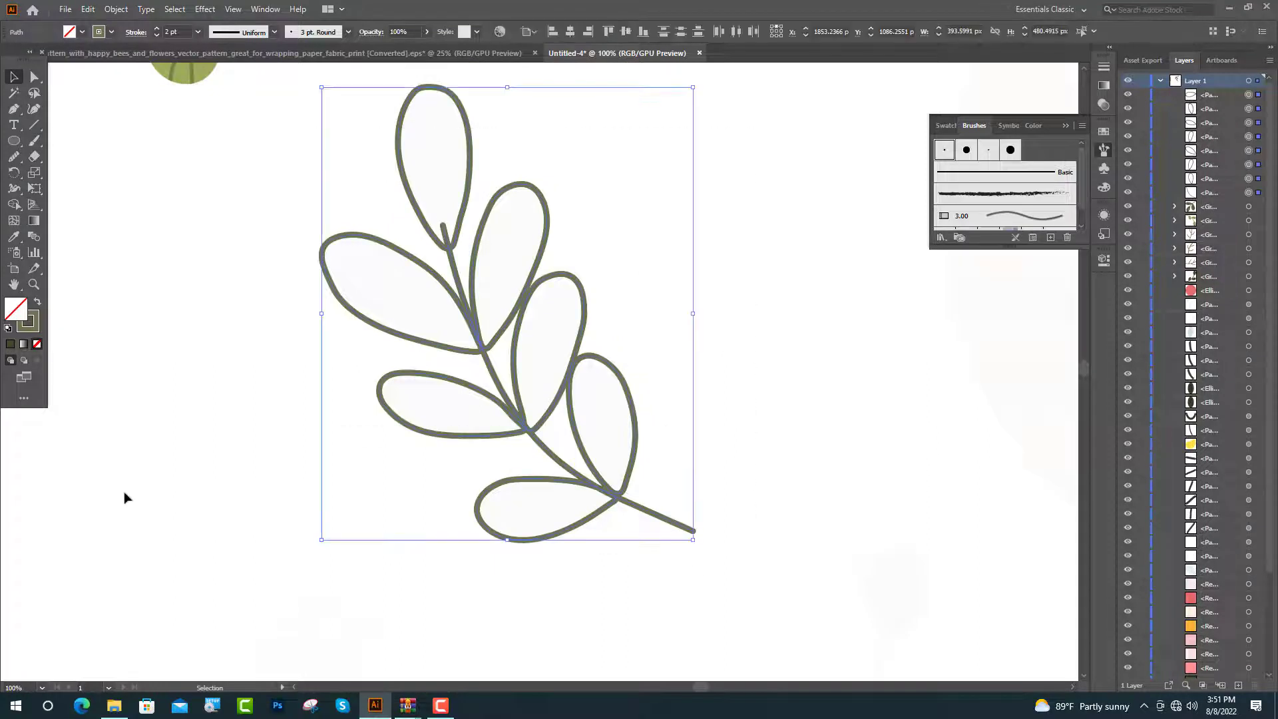
# Drop the stem from the selection and swap the leaves to solid olive fills
pyautogui.keyDown('shift'); pyautogui.click(665, 518); pyautogui.keyUp('shift')
pyautogui.click(38, 302)
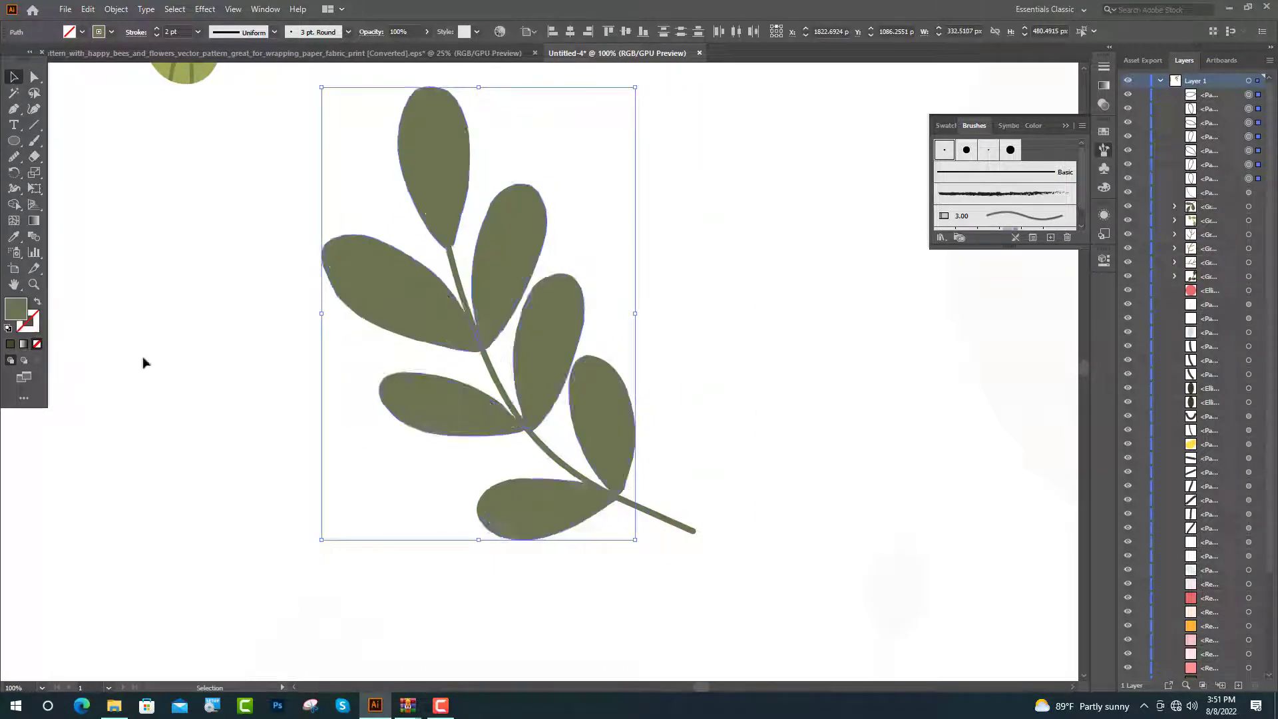
pyautogui.hotkey('ctrl', 'shift', 'a')
pyautogui.hotkey('ctrl', '+')
pyautogui.press('b')
# Paint a central vein and three side veins on the top leaf
pyautogui.moveTo(513, 476); pyautogui.dragTo(497, 180)
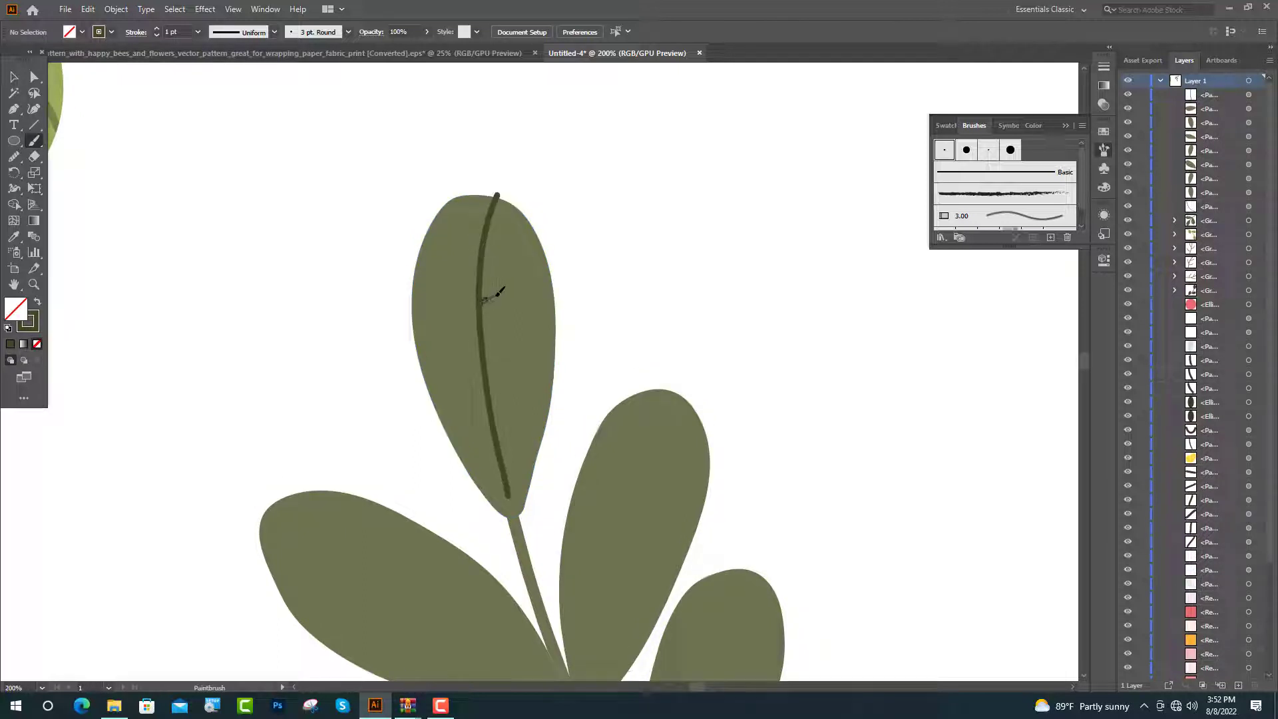
pyautogui.moveTo(477, 265); pyautogui.dragTo(425, 214)
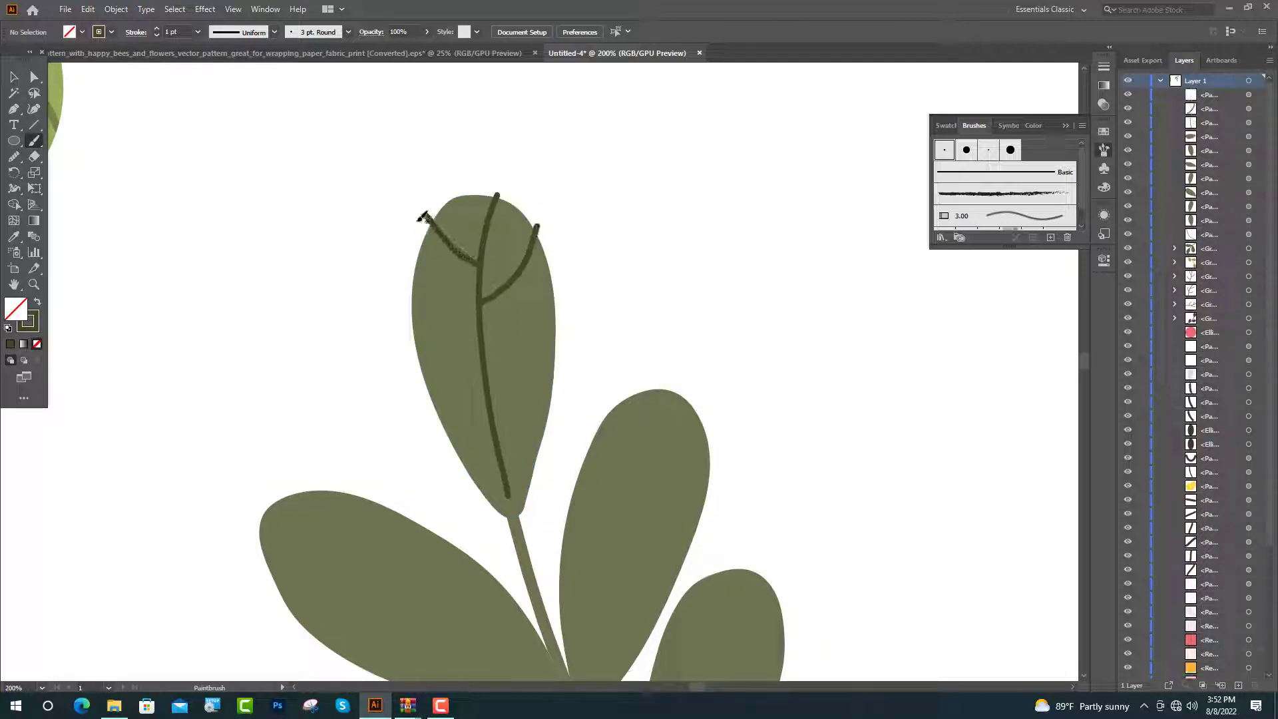
pyautogui.moveTo(491, 408); pyautogui.dragTo(571, 361)
pyautogui.moveTo(481, 379); pyautogui.dragTo(468, 371)
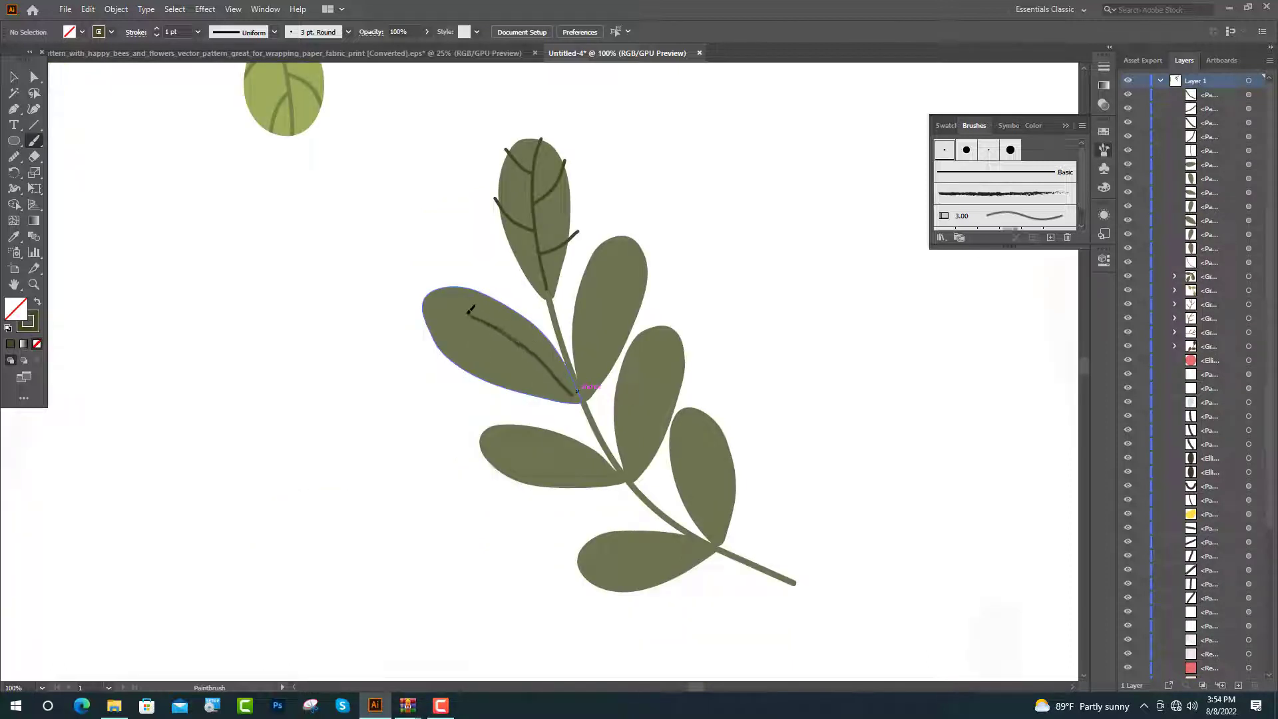
# Paint a central vein and three side veins on the upper-left leaf
pyautogui.hotkey('ctrl', '=')
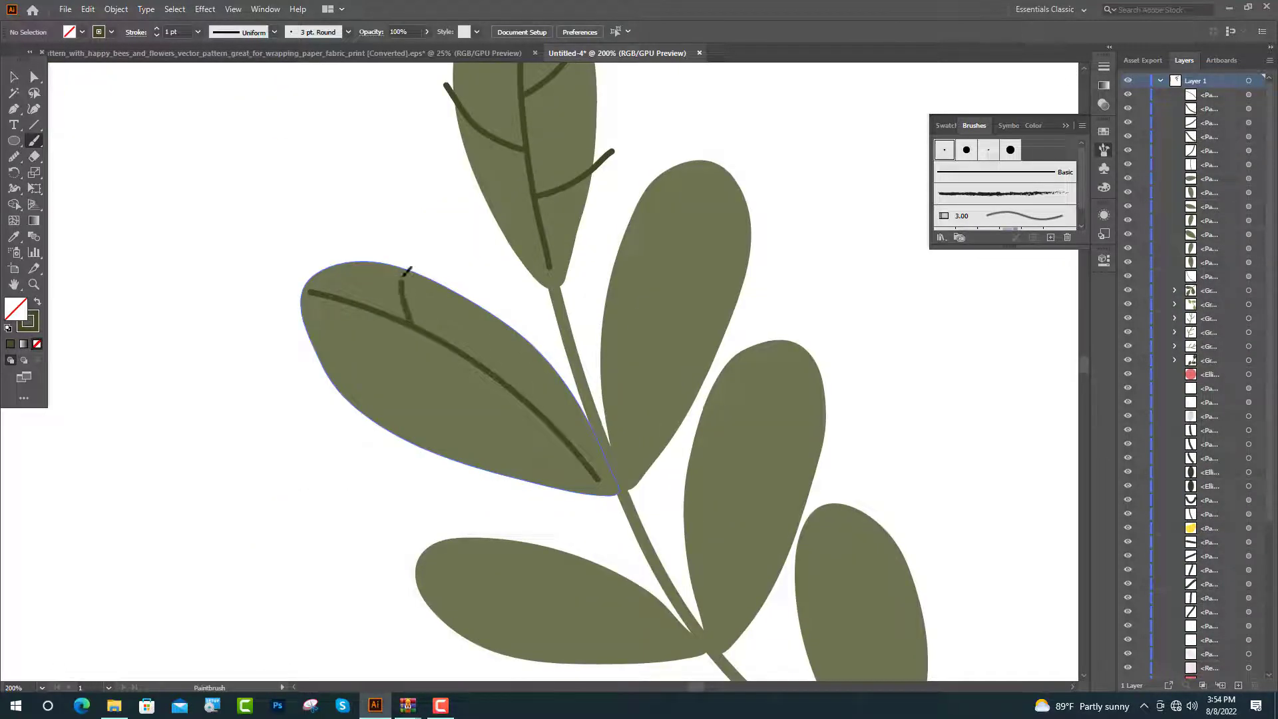
pyautogui.moveTo(403, 276); pyautogui.dragTo(407, 258)
pyautogui.moveTo(520, 394); pyautogui.dragTo(532, 333)
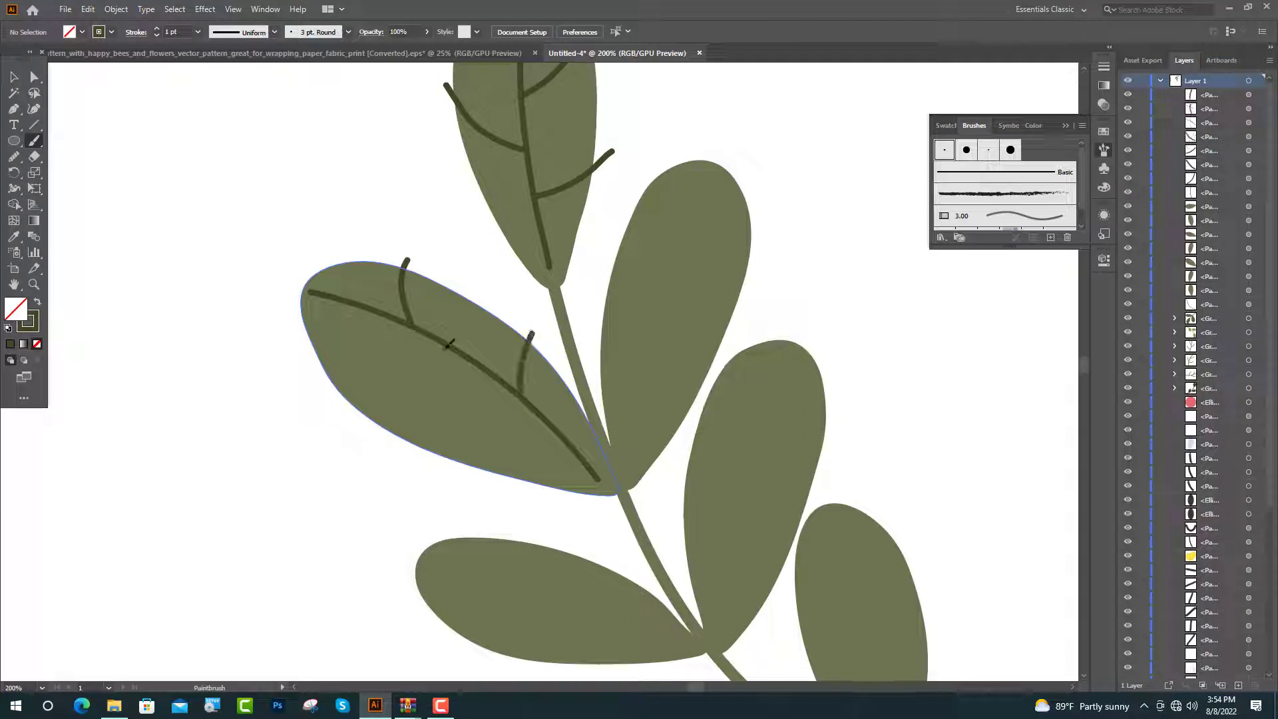
pyautogui.moveTo(353, 381); pyautogui.dragTo(348, 386)
pyautogui.moveTo(554, 403); pyautogui.dragTo(423, 457)
# Paint a central vein and four side veins on the middle leaf
pyautogui.moveTo(628, 471); pyautogui.dragTo(473, 438)
pyautogui.moveTo(472, 438); pyautogui.dragTo(563, 166)
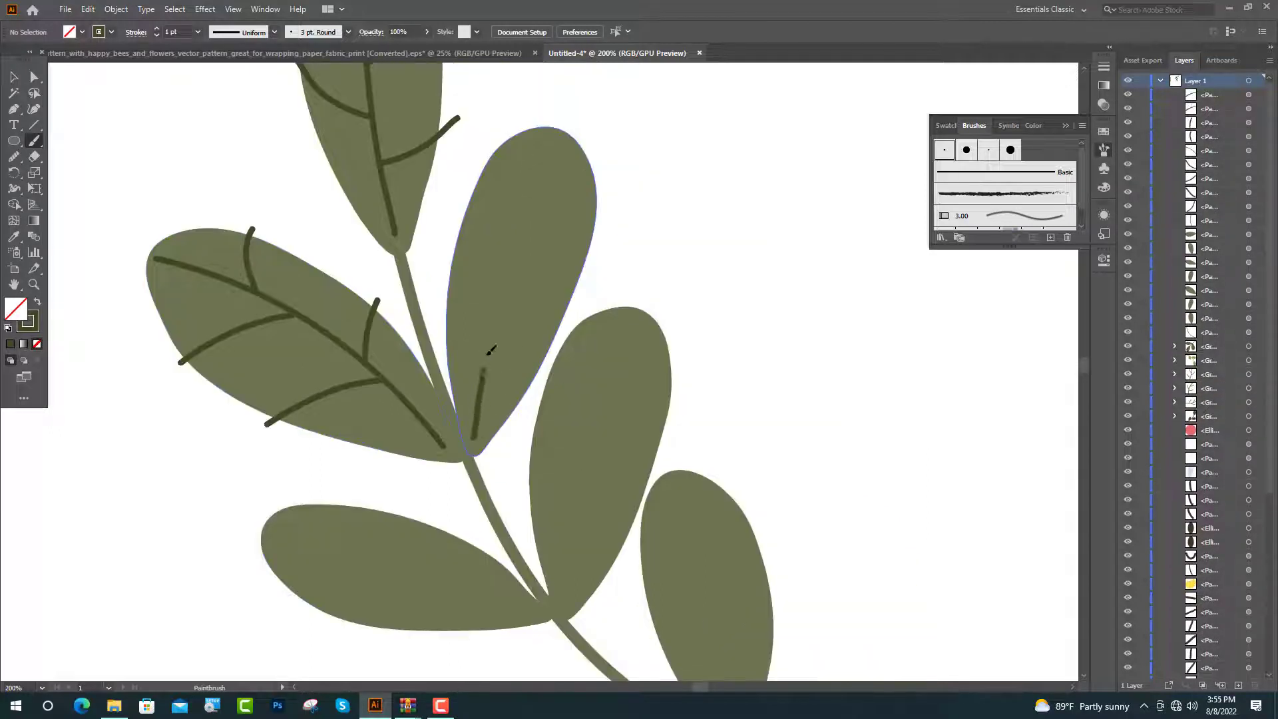
pyautogui.scroll(1, 585, 141)
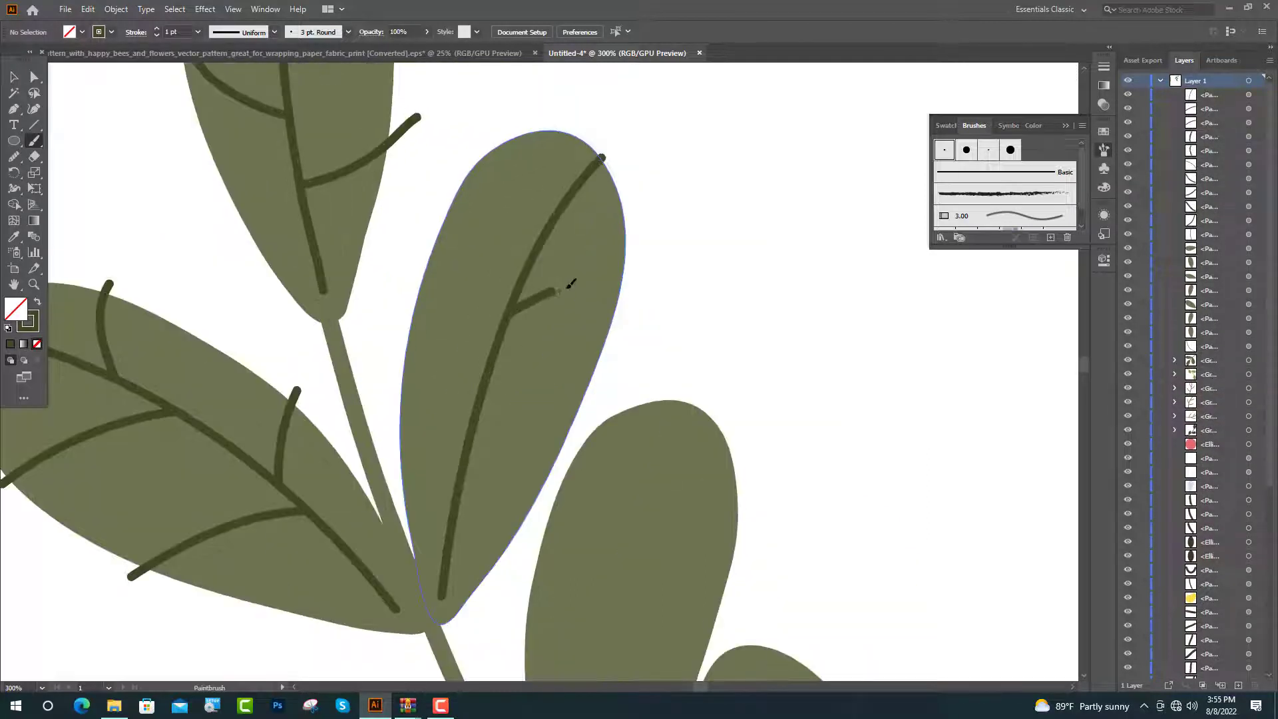
pyautogui.moveTo(513, 308); pyautogui.dragTo(629, 277)
pyautogui.moveTo(469, 457); pyautogui.dragTo(583, 422)
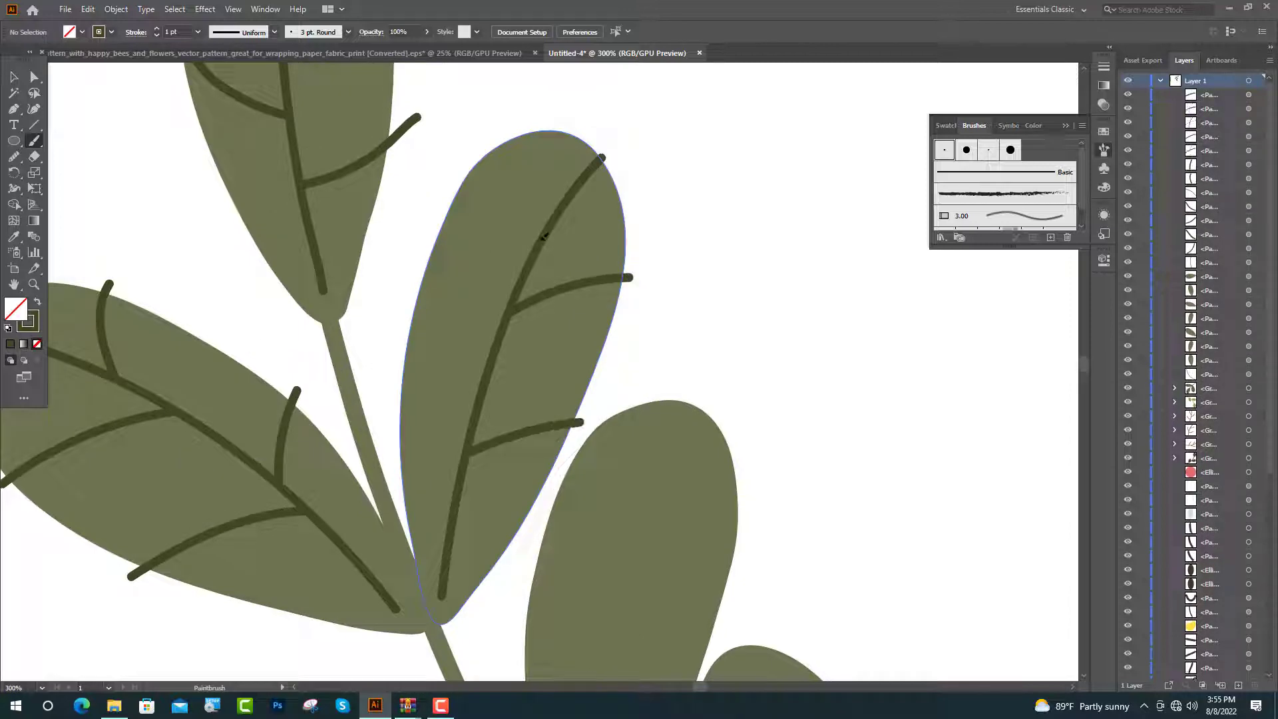
pyautogui.moveTo(539, 237); pyautogui.dragTo(459, 176)
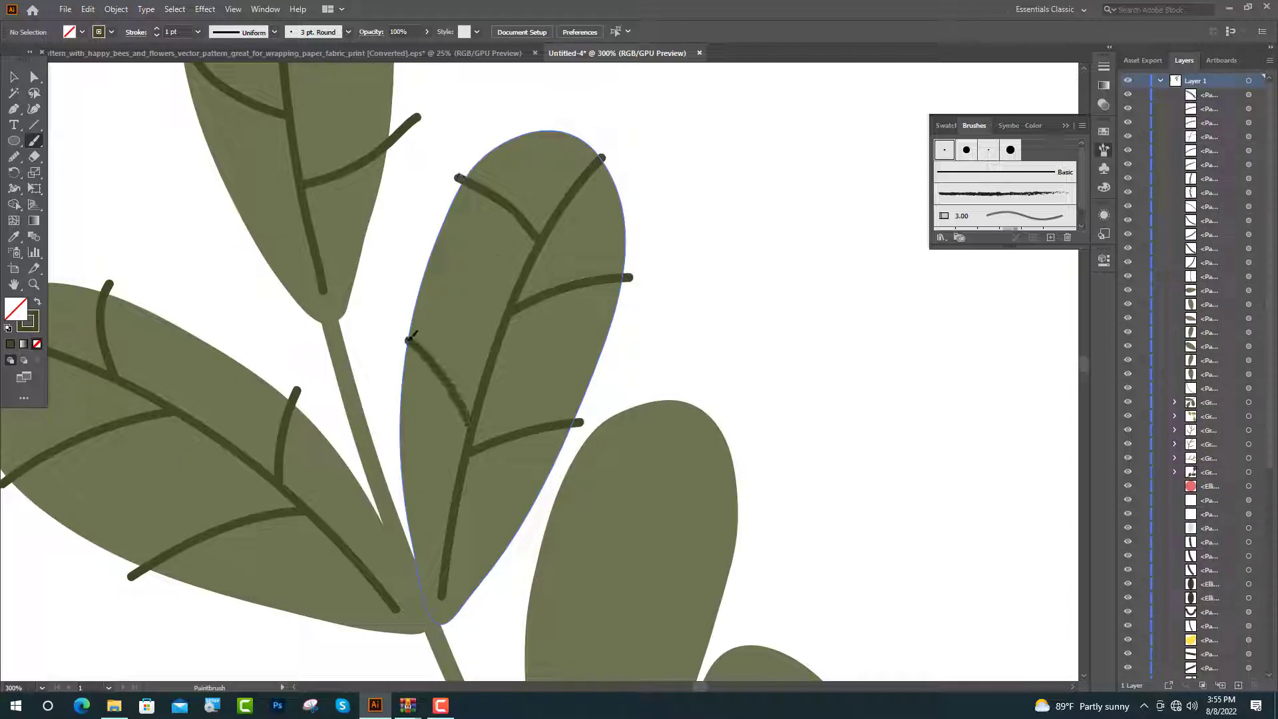
pyautogui.moveTo(464, 404); pyautogui.dragTo(402, 329)
pyautogui.scroll(-1, 529, 511)
# Paint the lower leaf's central vein to its tip plus three side veins
pyautogui.moveTo(528, 509)
pyautogui.mouseDown()
pyautogui.moveTo(586, 260)
pyautogui.moveTo(611, 217)
pyautogui.mouseUp()
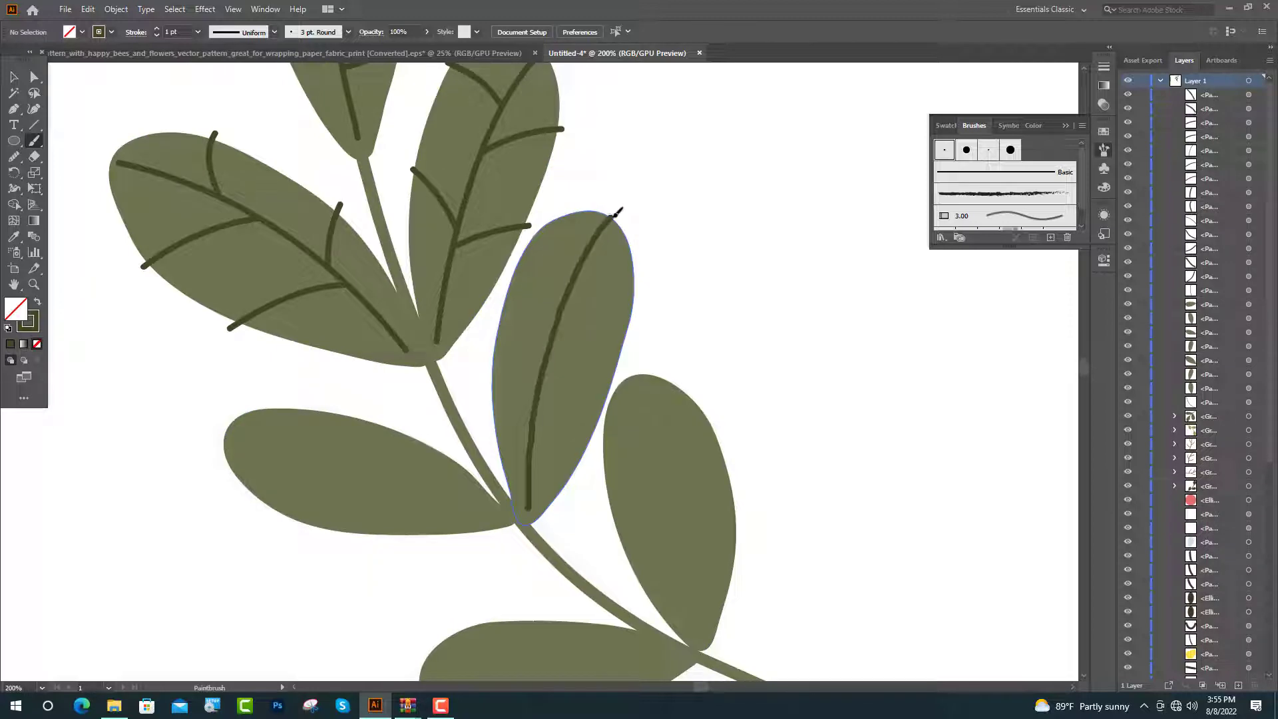
pyautogui.moveTo(558, 312); pyautogui.dragTo(638, 269)
pyautogui.moveTo(537, 428); pyautogui.dragTo(554, 411)
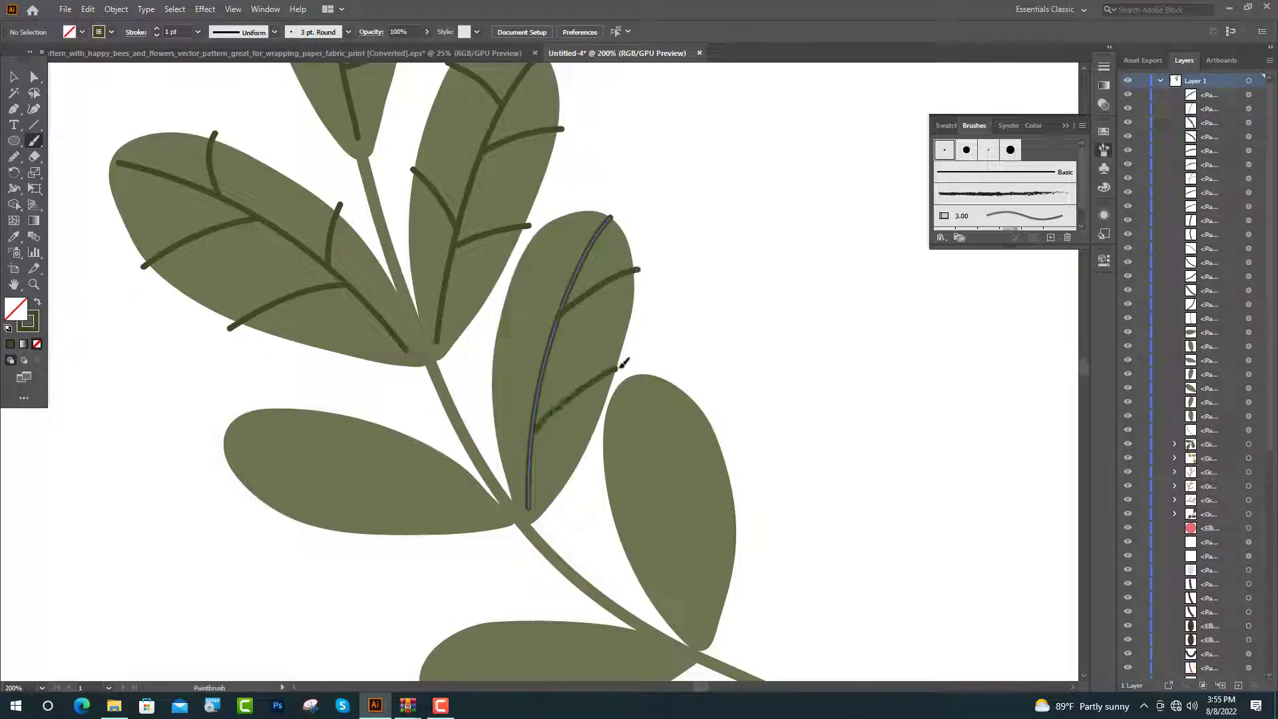
pyautogui.moveTo(621, 363); pyautogui.dragTo(619, 367)
pyautogui.scroll(-2, 572, 219)
pyautogui.moveTo(538, 156); pyautogui.dragTo(546, 167)
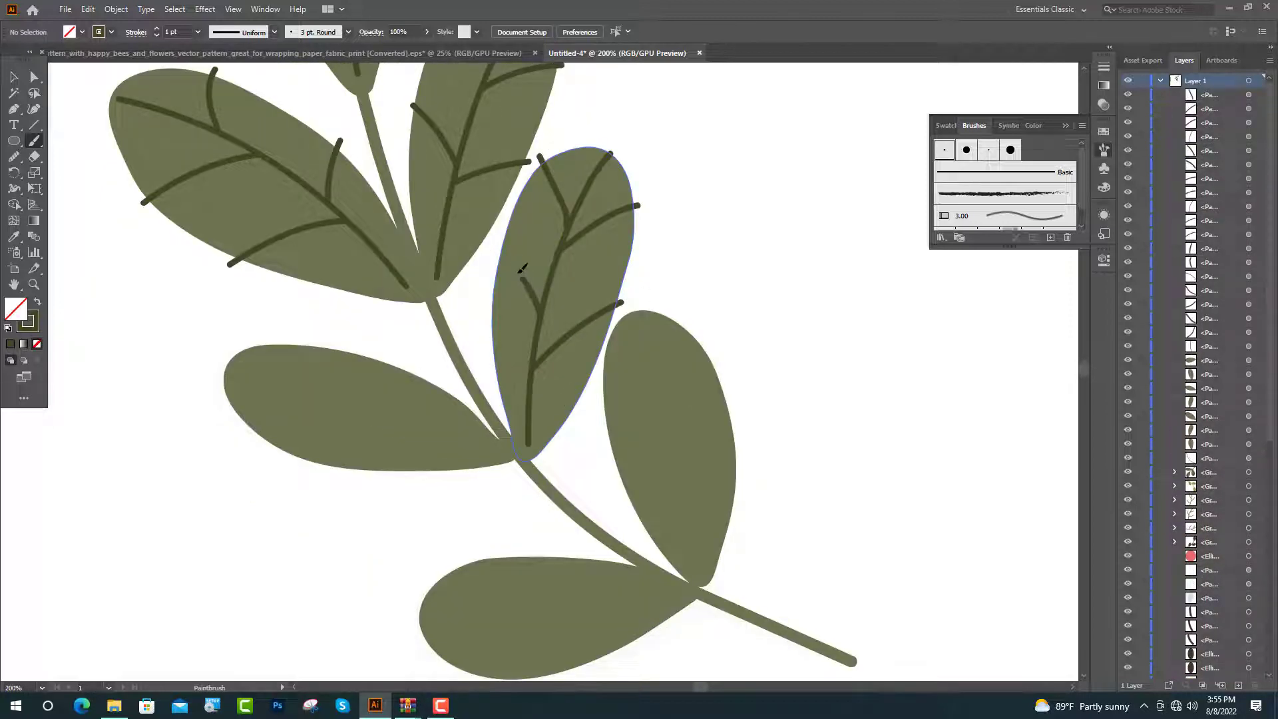
# Paint a long midrib with two rising and two downward veins on the lower-left leaf
pyautogui.hotkey('ctrl', '=')
pyautogui.moveTo(679, 478)
pyautogui.mouseDown()
pyautogui.moveTo(458, 409)
pyautogui.moveTo(246, 368)
pyautogui.mouseUp()
pyautogui.moveTo(399, 391); pyautogui.dragTo(380, 308)
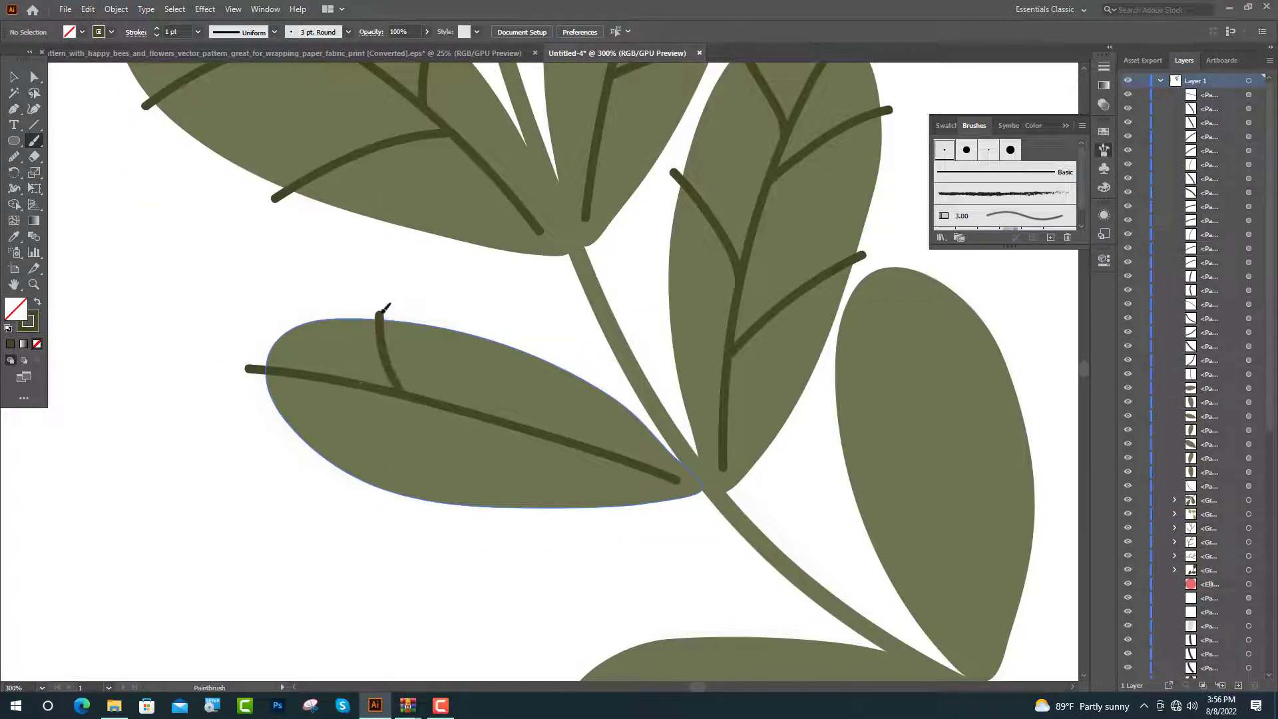
pyautogui.moveTo(558, 436); pyautogui.dragTo(533, 345)
pyautogui.moveTo(366, 385); pyautogui.dragTo(272, 423)
pyautogui.moveTo(472, 426); pyautogui.dragTo(366, 486)
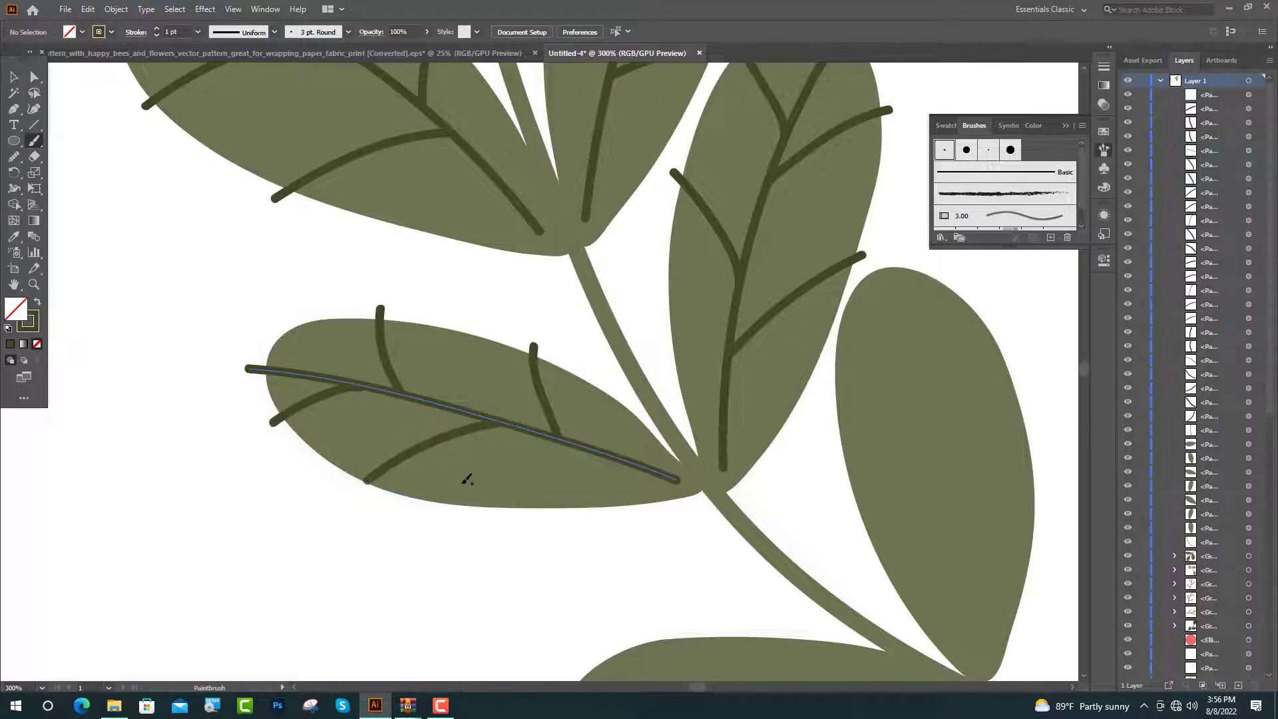
# Paint a central vein and four side veins on the right leaf
pyautogui.moveTo(977, 643)
pyautogui.mouseDown()
pyautogui.moveTo(693, 462)
pyautogui.moveTo(625, 214)
pyautogui.moveTo(659, 91)
pyautogui.mouseUp()
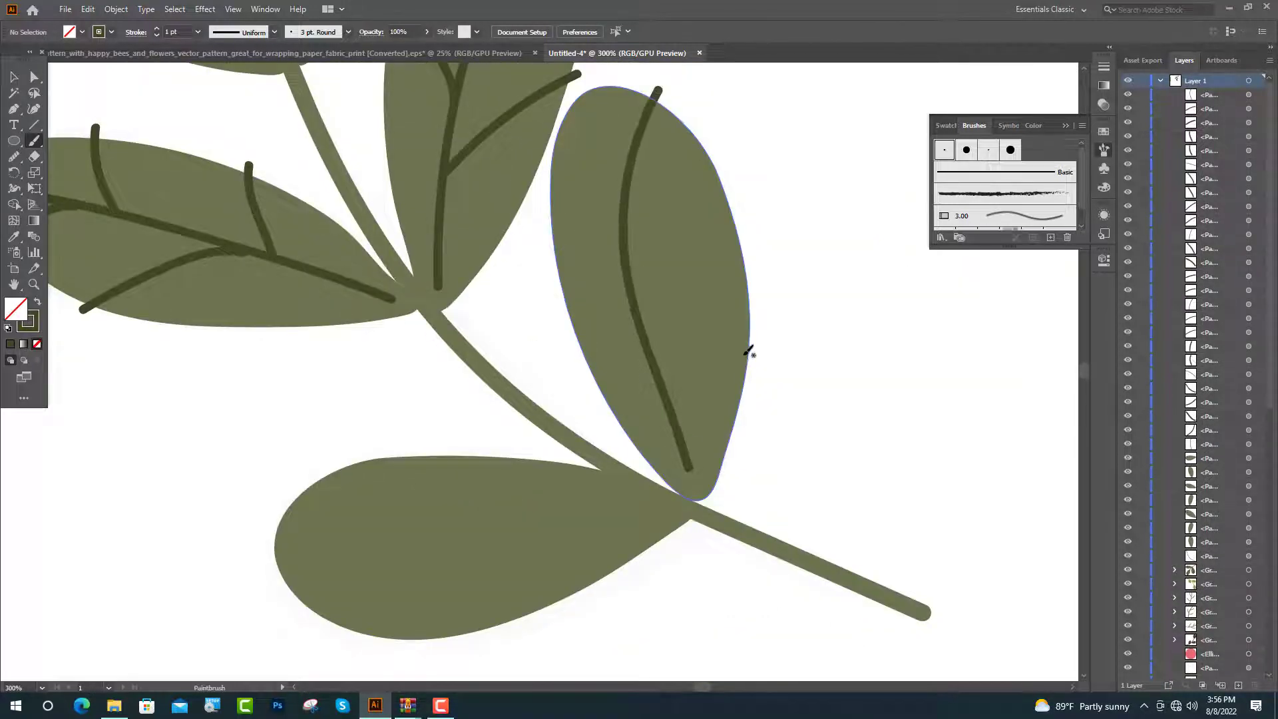
pyautogui.scroll(3, 748, 352)
pyautogui.moveTo(628, 303); pyautogui.dragTo(719, 251)
pyautogui.moveTo(651, 447); pyautogui.dragTo(753, 366)
pyautogui.moveTo(621, 336); pyautogui.dragTo(541, 312)
pyautogui.moveTo(660, 478); pyautogui.dragTo(569, 446)
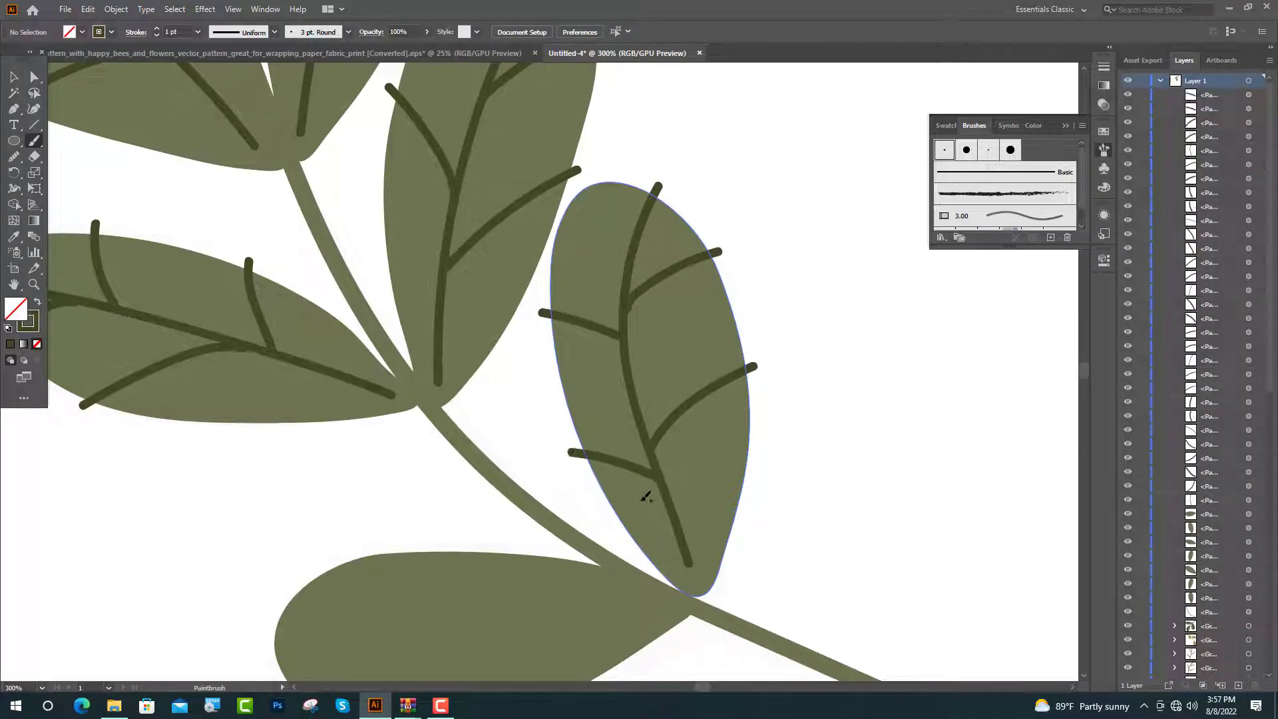
pyautogui.scroll(-4, 648, 493)
# Paint the bottom leaf's midrib with one rising and two downward veins
pyautogui.moveTo(662, 486)
pyautogui.mouseDown()
pyautogui.moveTo(504, 484)
pyautogui.moveTo(242, 551)
pyautogui.mouseUp()
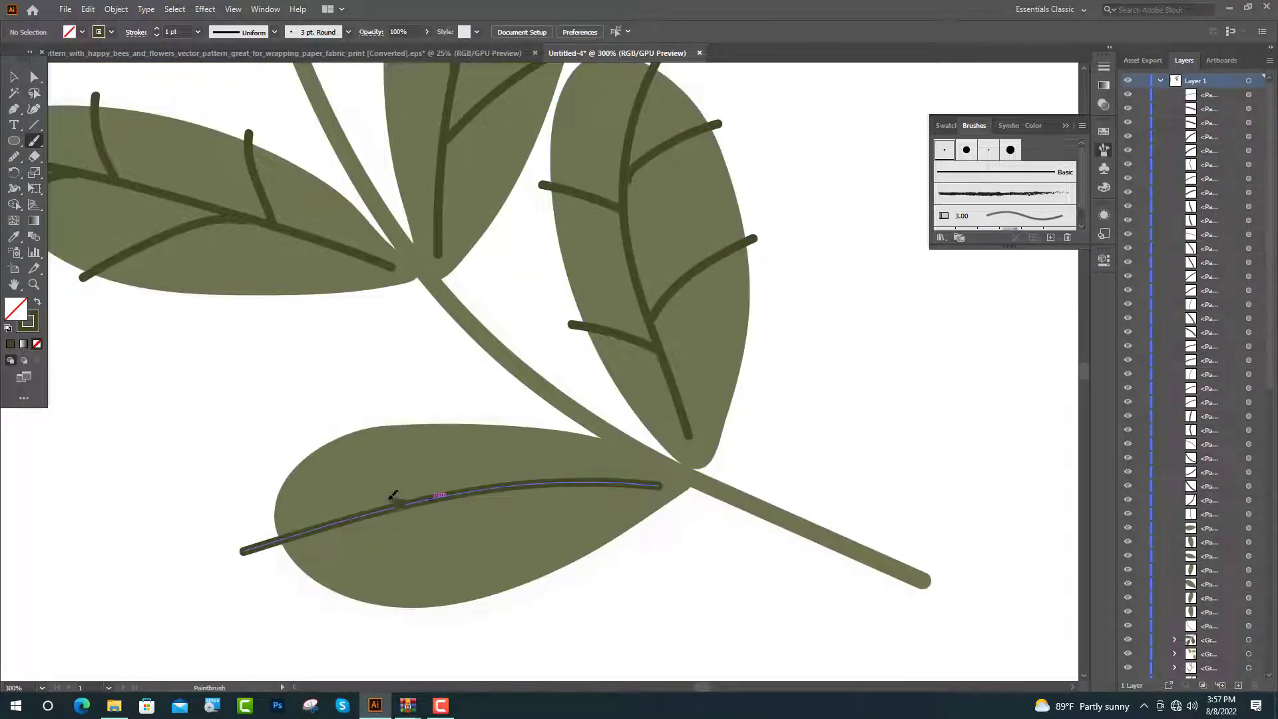
pyautogui.moveTo(394, 499); pyautogui.dragTo(331, 441)
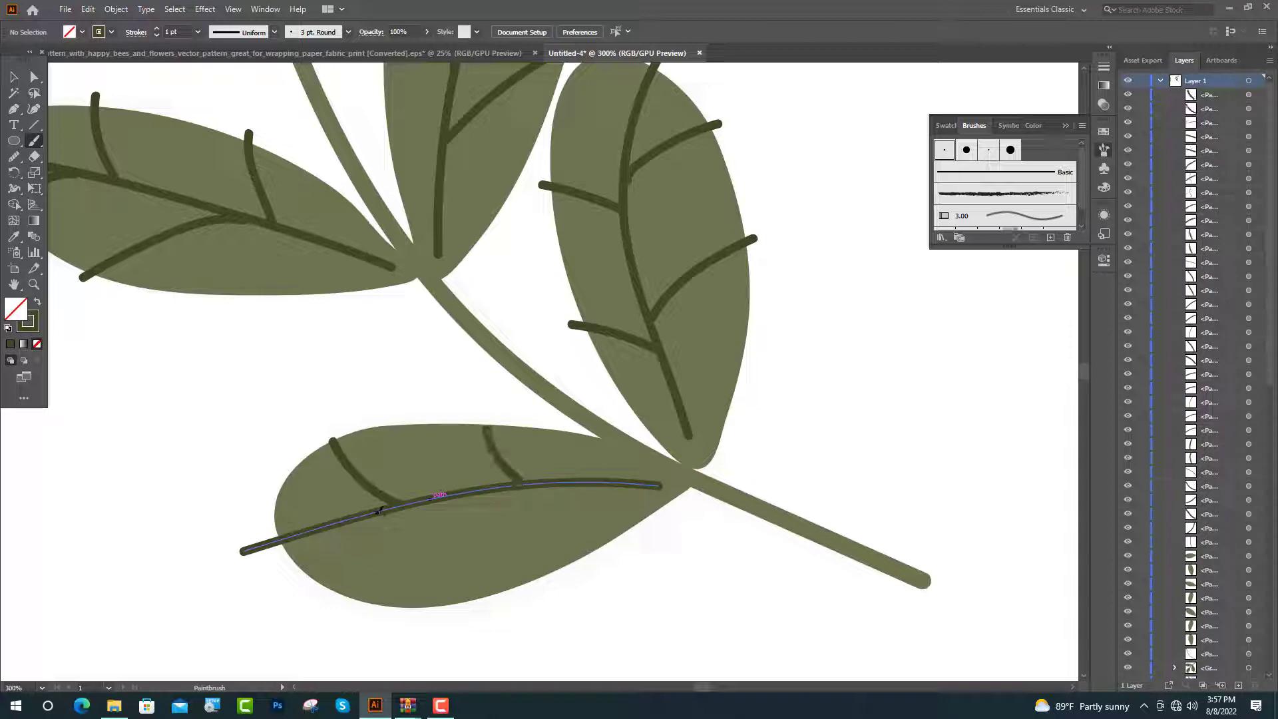
pyautogui.moveTo(372, 511); pyautogui.dragTo(290, 604)
pyautogui.moveTo(485, 491); pyautogui.dragTo(468, 602)
# Select the whole sprig and expand the brush strokes' appearance into shapes
pyautogui.hotkey('ctrl', '-')
pyautogui.hotkey('ctrl', '-')
pyautogui.hotkey('ctrl', '-')
pyautogui.press('v')
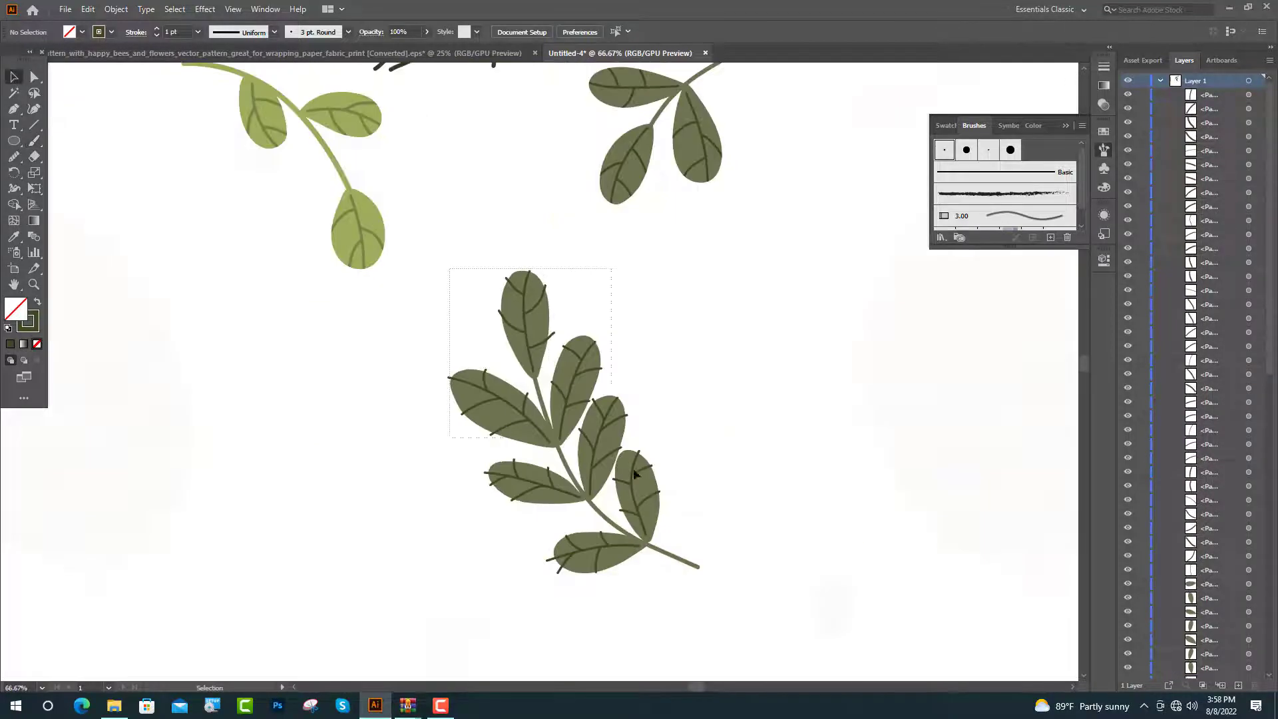
pyautogui.moveTo(450, 270); pyautogui.dragTo(735, 585)
pyautogui.click(116, 9)
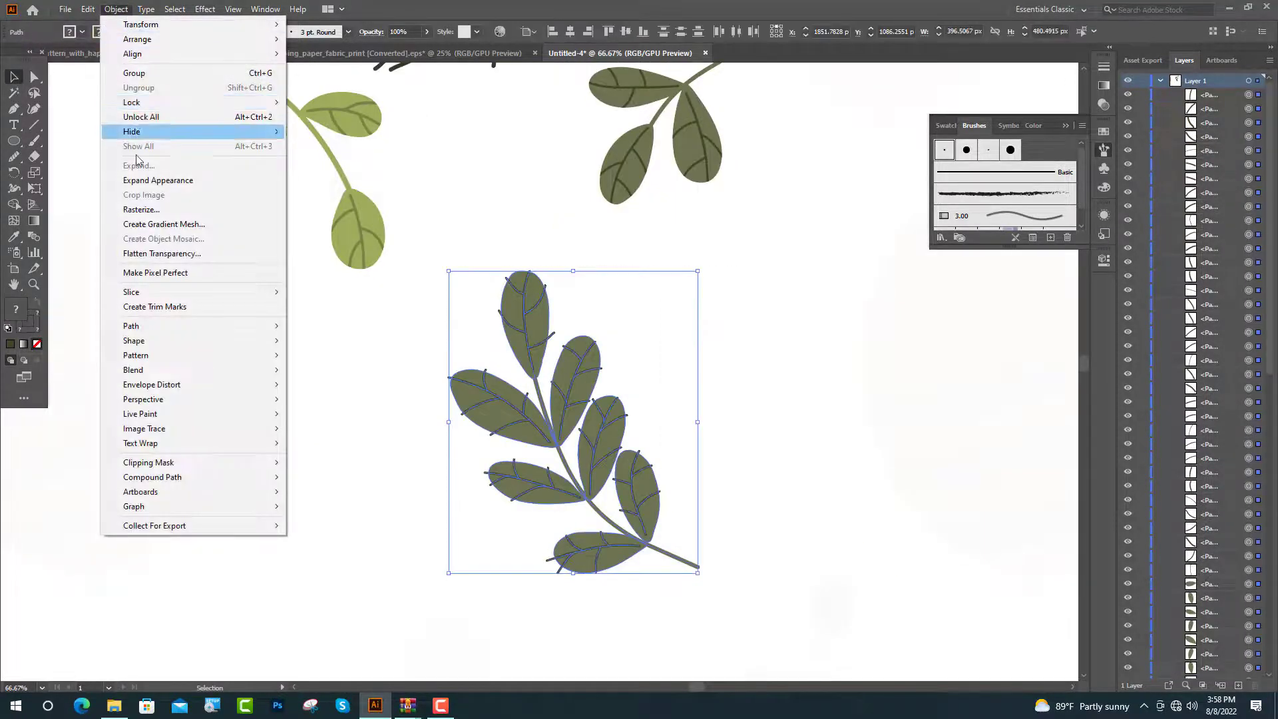
pyautogui.click(163, 177)
pyautogui.hotkey('ctrl', '+')
pyautogui.hotkey('ctrl', '+')
pyautogui.click(309, 140)
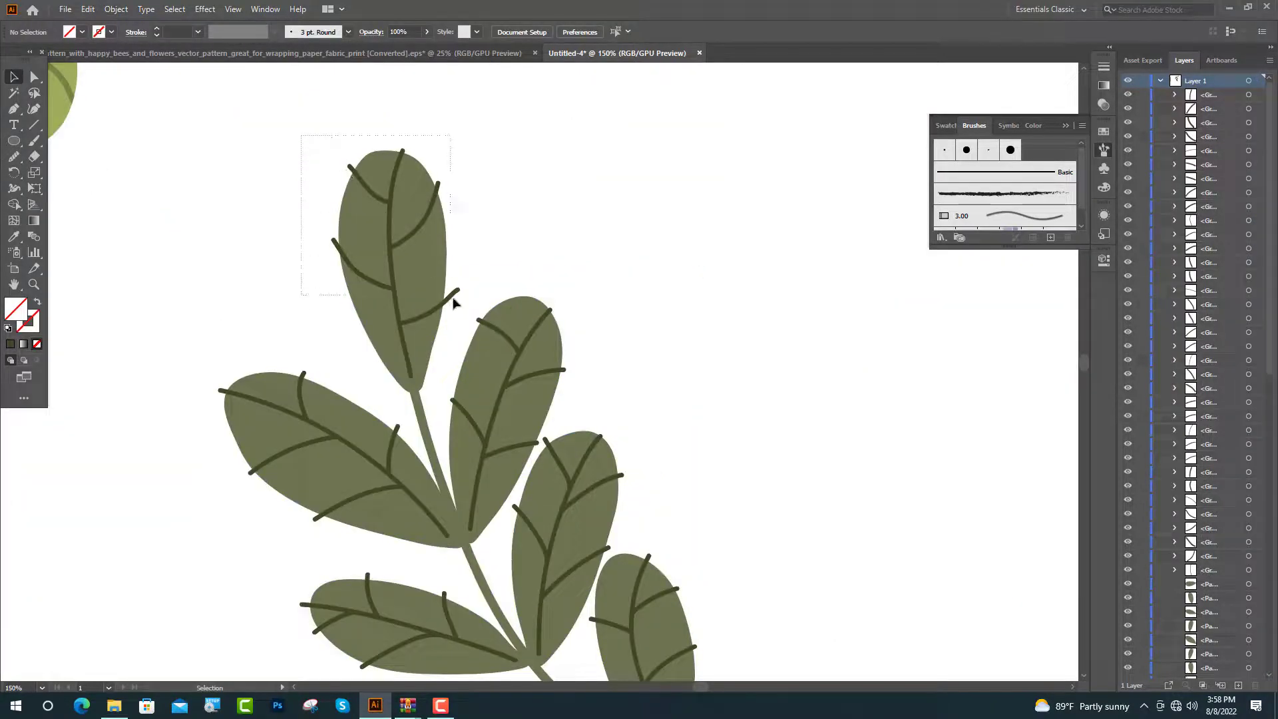
# Marquee-select the vein strokes on each leaf, adding them into one selection
pyautogui.moveTo(465, 321); pyautogui.dragTo(464, 322)
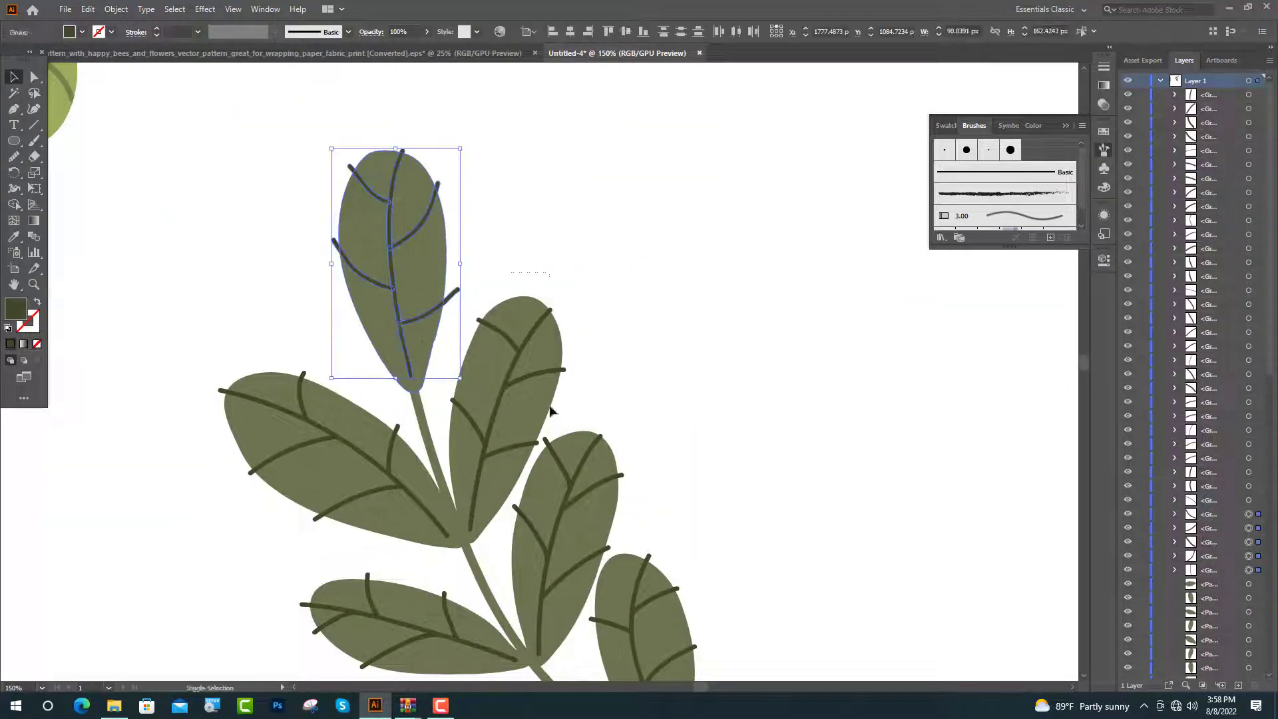
pyautogui.moveTo(550, 410)
pyautogui.mouseDown()
pyautogui.moveTo(529, 438)
pyautogui.moveTo(550, 472)
pyautogui.mouseUp()
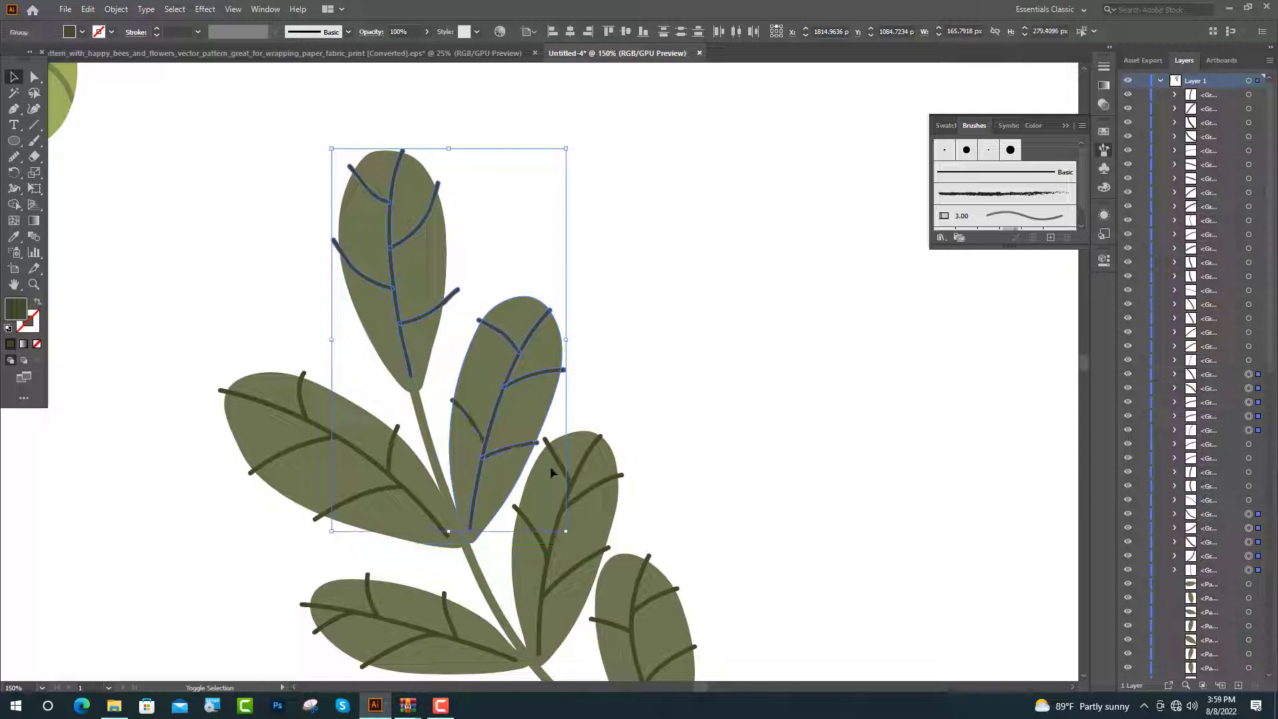
pyautogui.moveTo(594, 579); pyautogui.dragTo(590, 433)
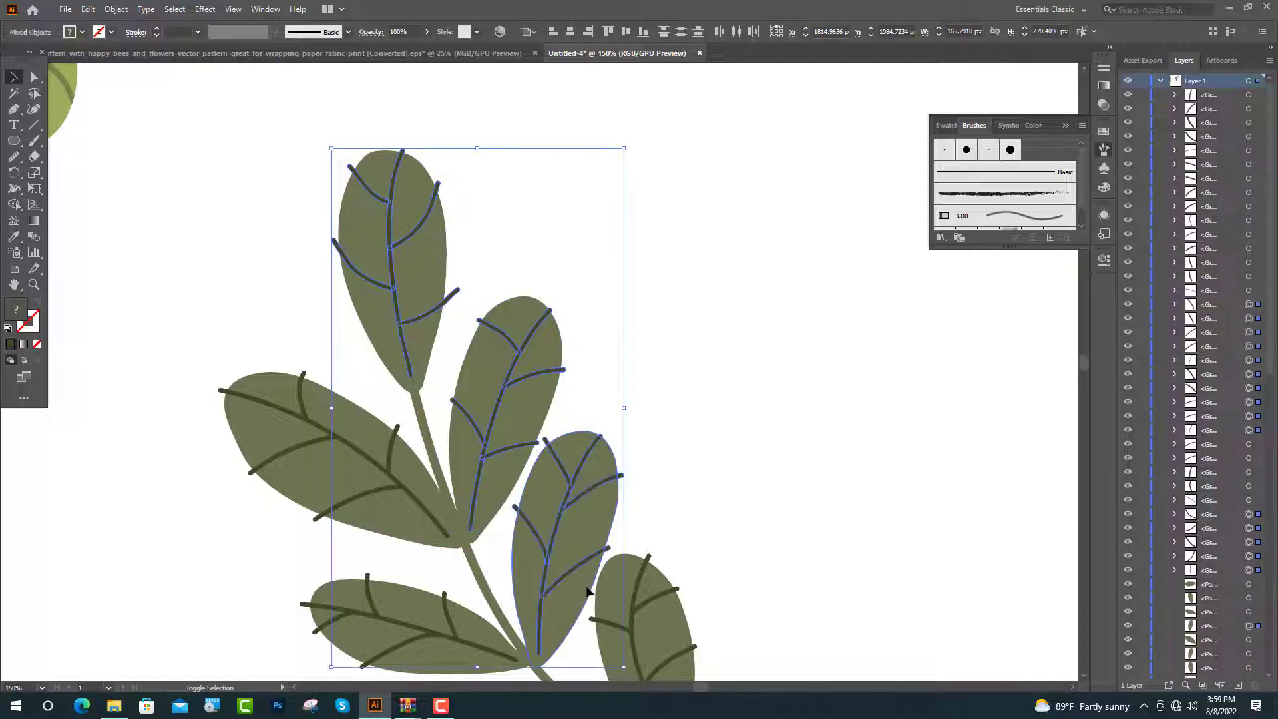
pyautogui.scroll(-3, 590, 433)
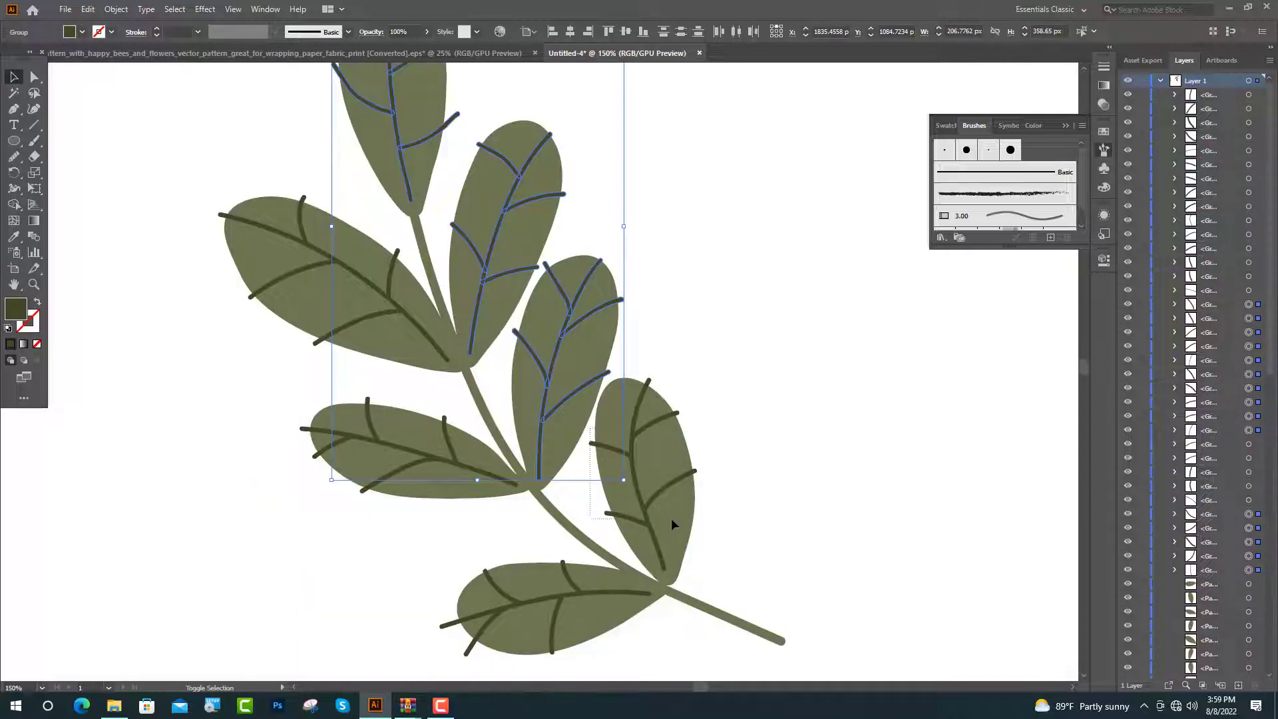
pyautogui.moveTo(666, 509); pyautogui.dragTo(671, 518)
pyautogui.moveTo(265, 182); pyautogui.dragTo(289, 214)
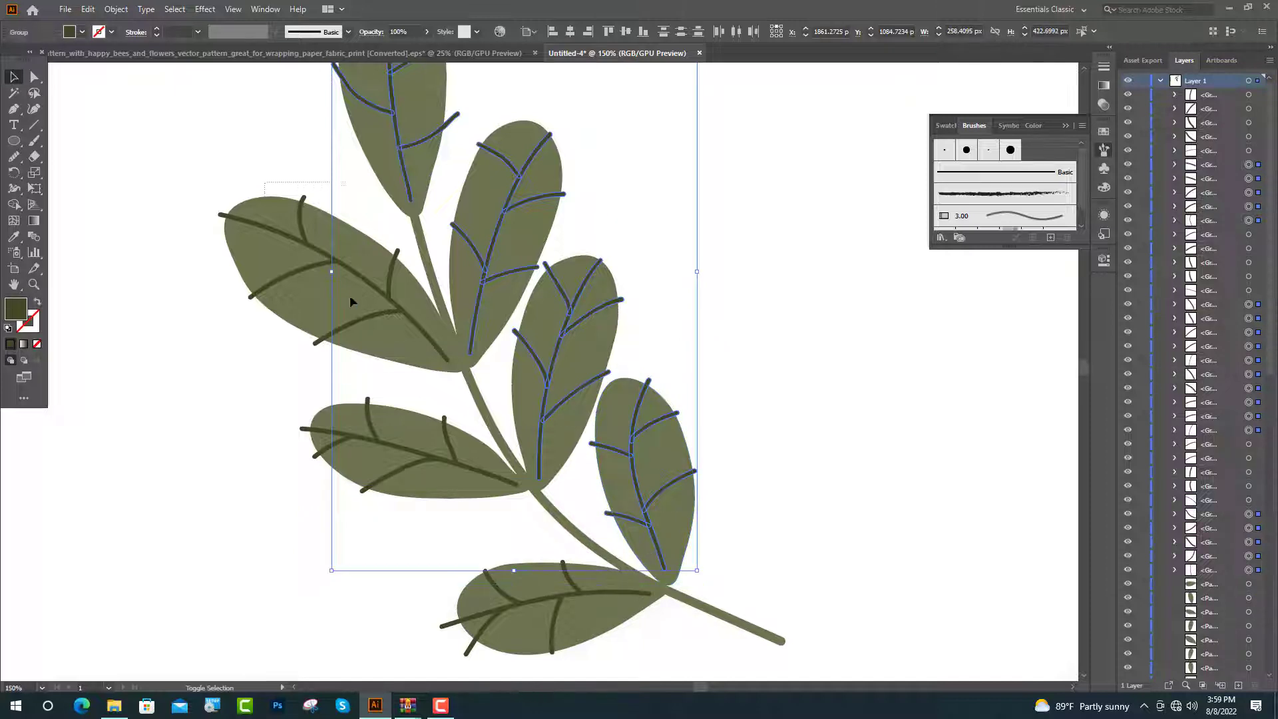
pyautogui.moveTo(352, 302); pyautogui.dragTo(370, 318)
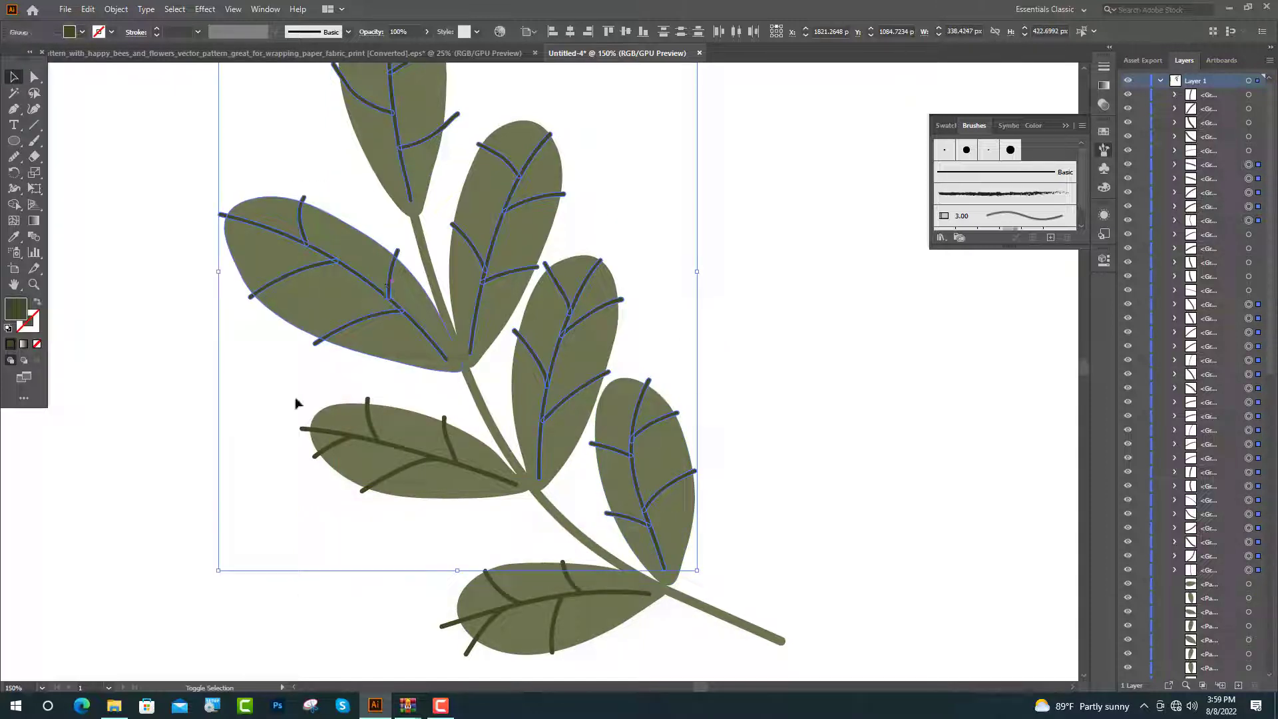
pyautogui.moveTo(390, 479); pyautogui.dragTo(458, 507)
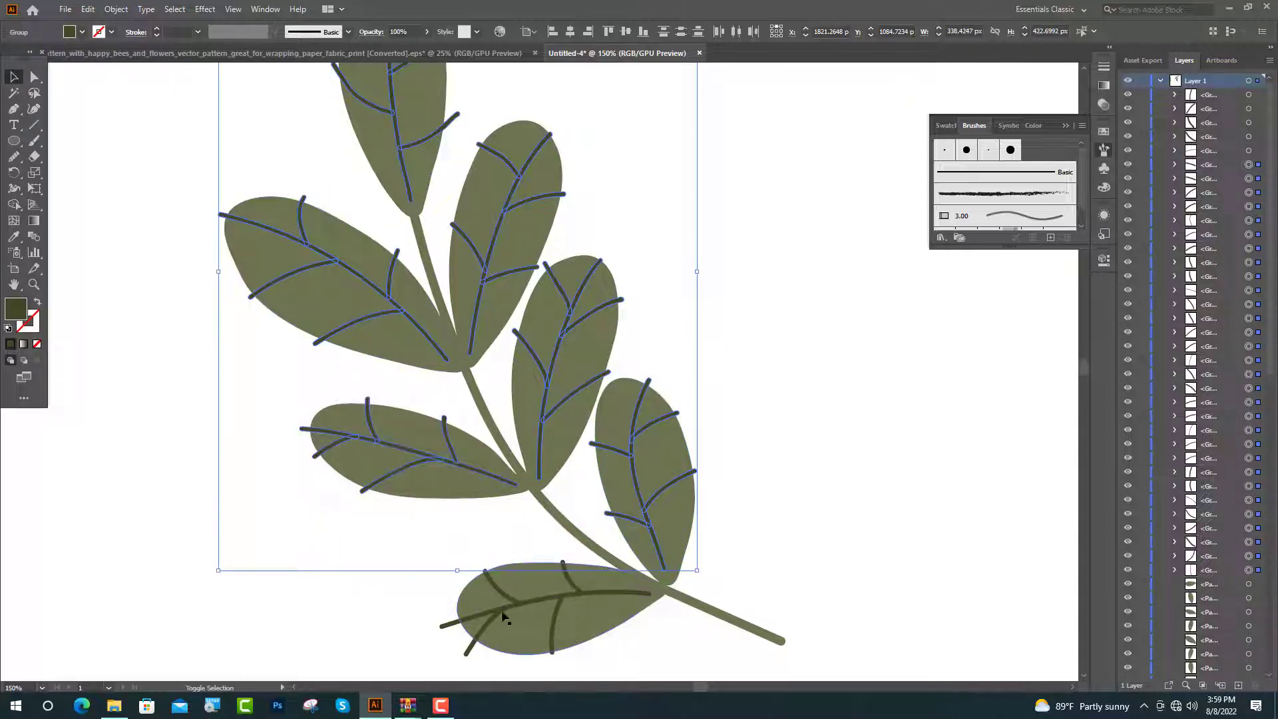
pyautogui.moveTo(593, 674); pyautogui.dragTo(590, 674)
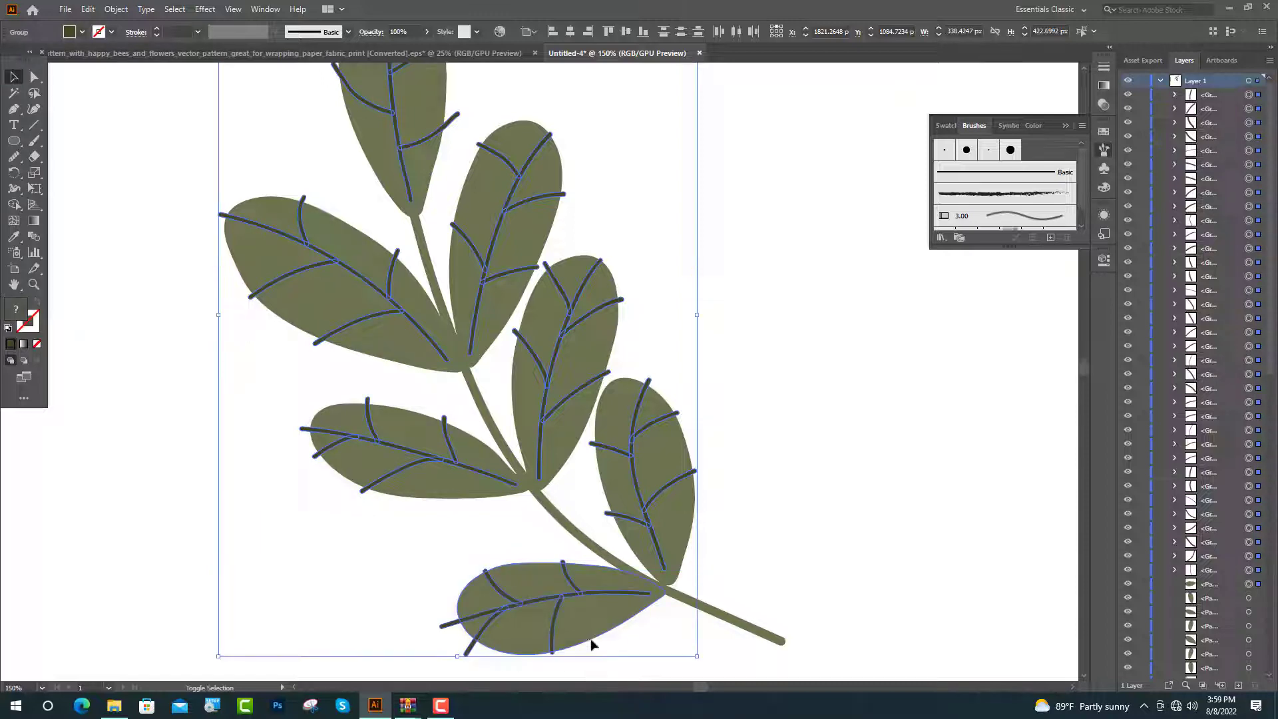
# With Shape Builder, merge the crossing vein branches and the lower vein piece
pyautogui.hotkey('shift', 'm')
pyautogui.scroll(5, 575, 593)
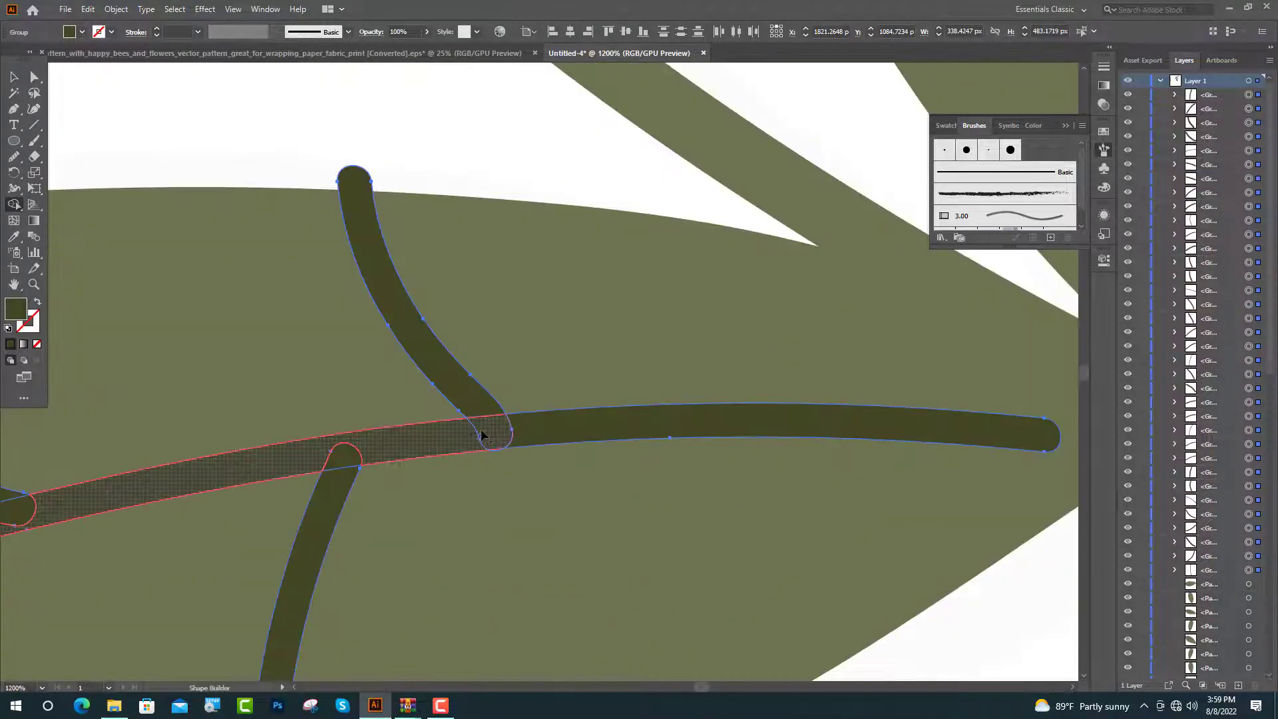
pyautogui.scroll(2, 490, 427)
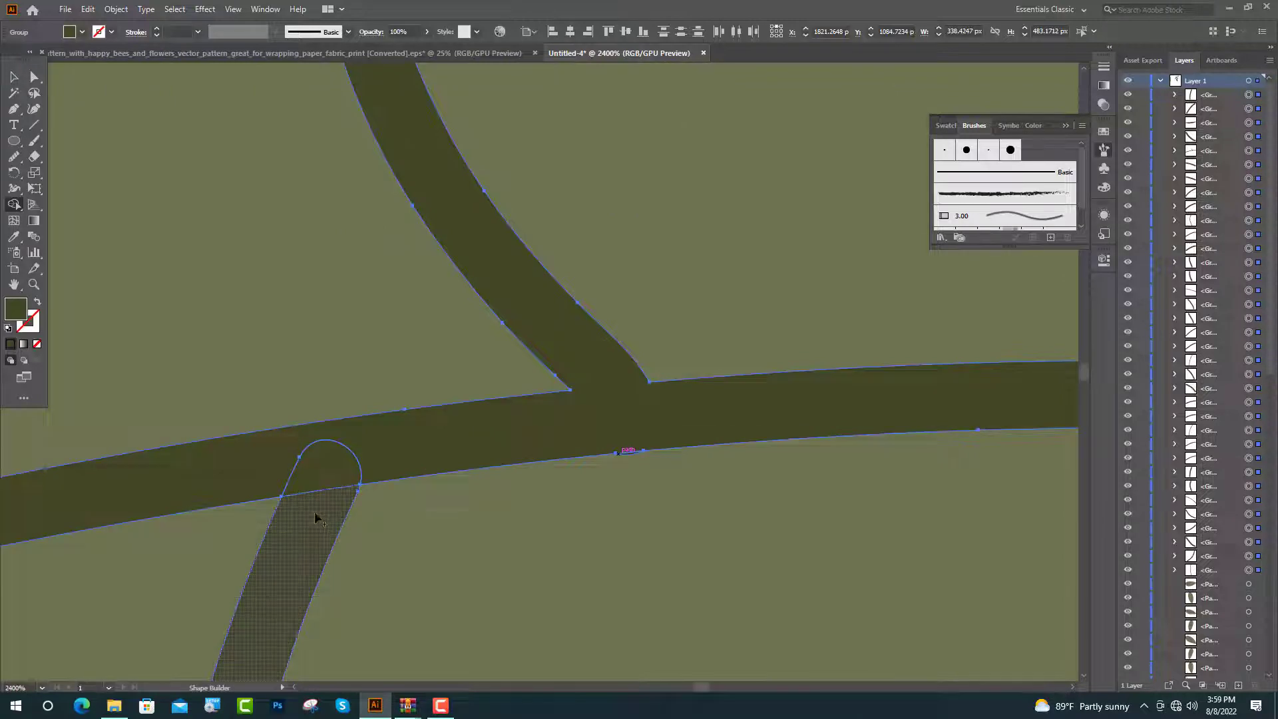
pyautogui.moveTo(313, 516); pyautogui.dragTo(385, 462)
pyautogui.moveTo(356, 579)
pyautogui.mouseDown()
pyautogui.moveTo(388, 593)
pyautogui.moveTo(363, 619)
pyautogui.mouseUp()
pyautogui.scroll(-4, 625, 480)
pyautogui.scroll(2, 944, 459)
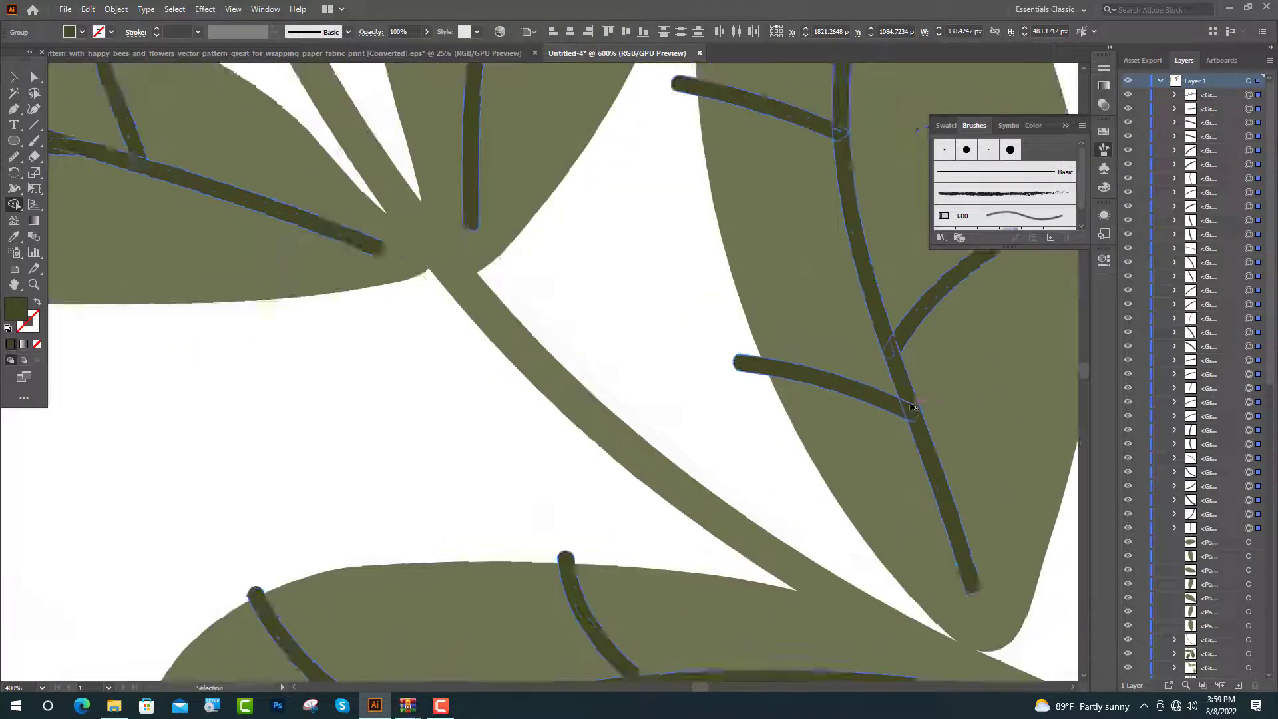
pyautogui.scroll(2, 878, 425)
# Merge the horizontal, vertical and right vein pieces at their junctions
pyautogui.moveTo(877, 424); pyautogui.dragTo(862, 175)
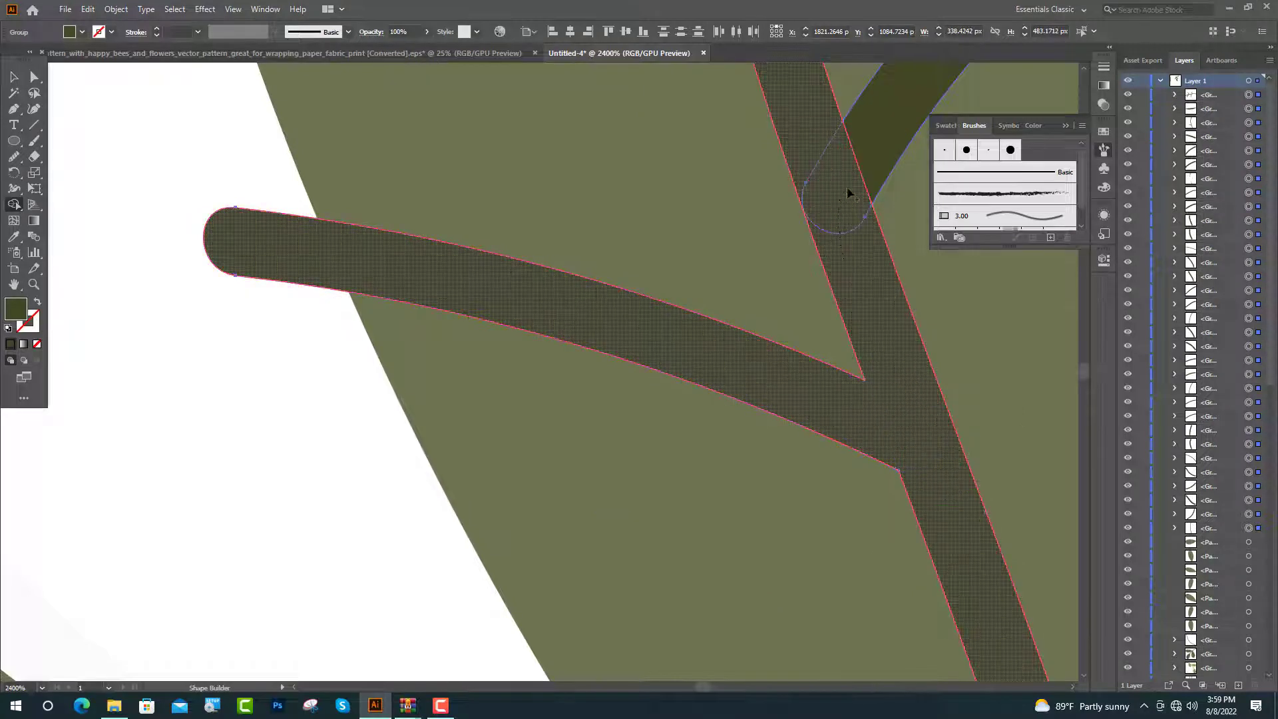
pyautogui.scroll(3, 488, 371)
pyautogui.moveTo(863, 174); pyautogui.dragTo(568, 351)
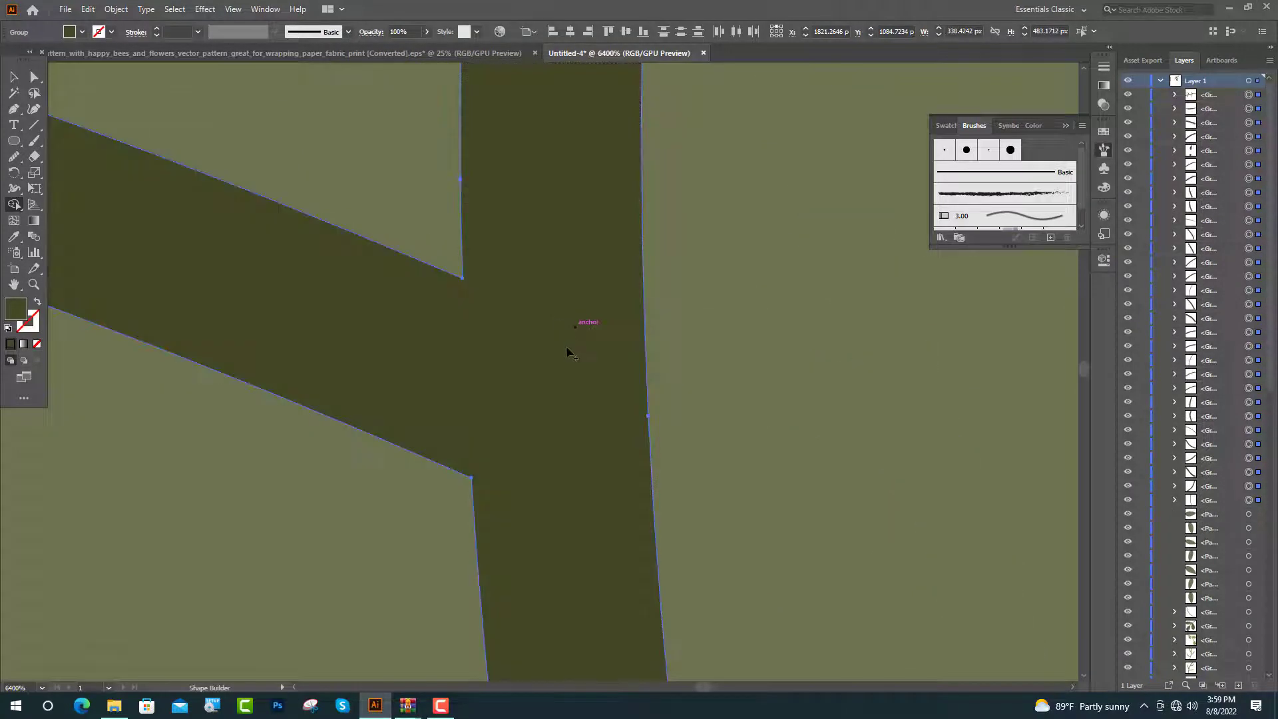
pyautogui.scroll(2, 568, 426)
pyautogui.moveTo(727, 202); pyautogui.dragTo(782, 151)
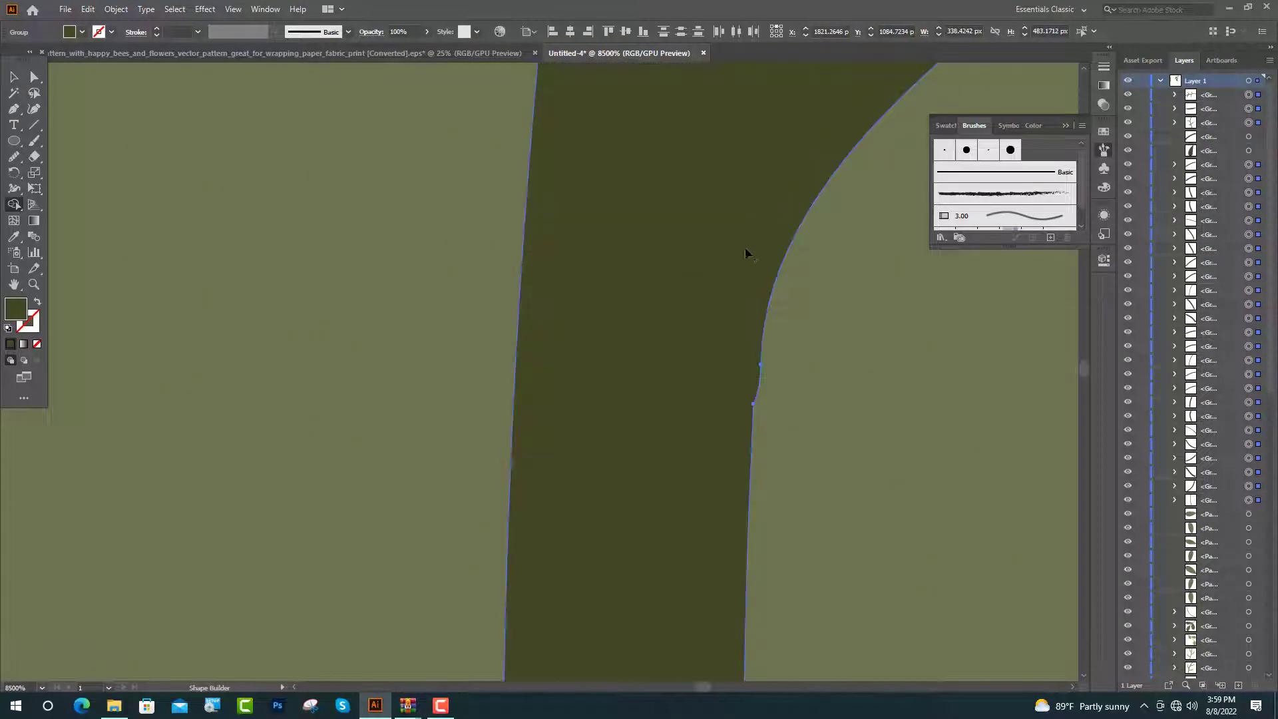
pyautogui.scroll(-3, 633, 321)
pyautogui.scroll(-1, 889, 369)
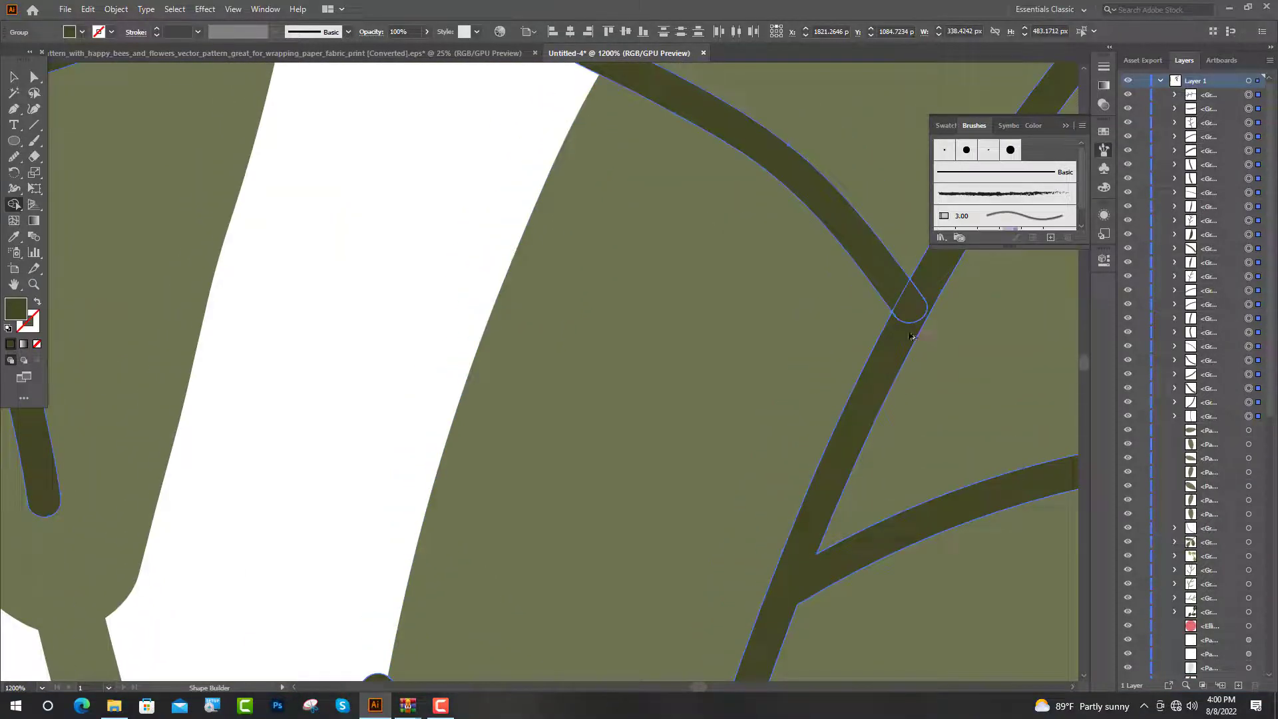
pyautogui.moveTo(907, 348); pyautogui.dragTo(892, 293)
# Merge the side vein into the main vein with Shape Builder
pyautogui.press('v')
pyautogui.scroll(-3, 521, 544)
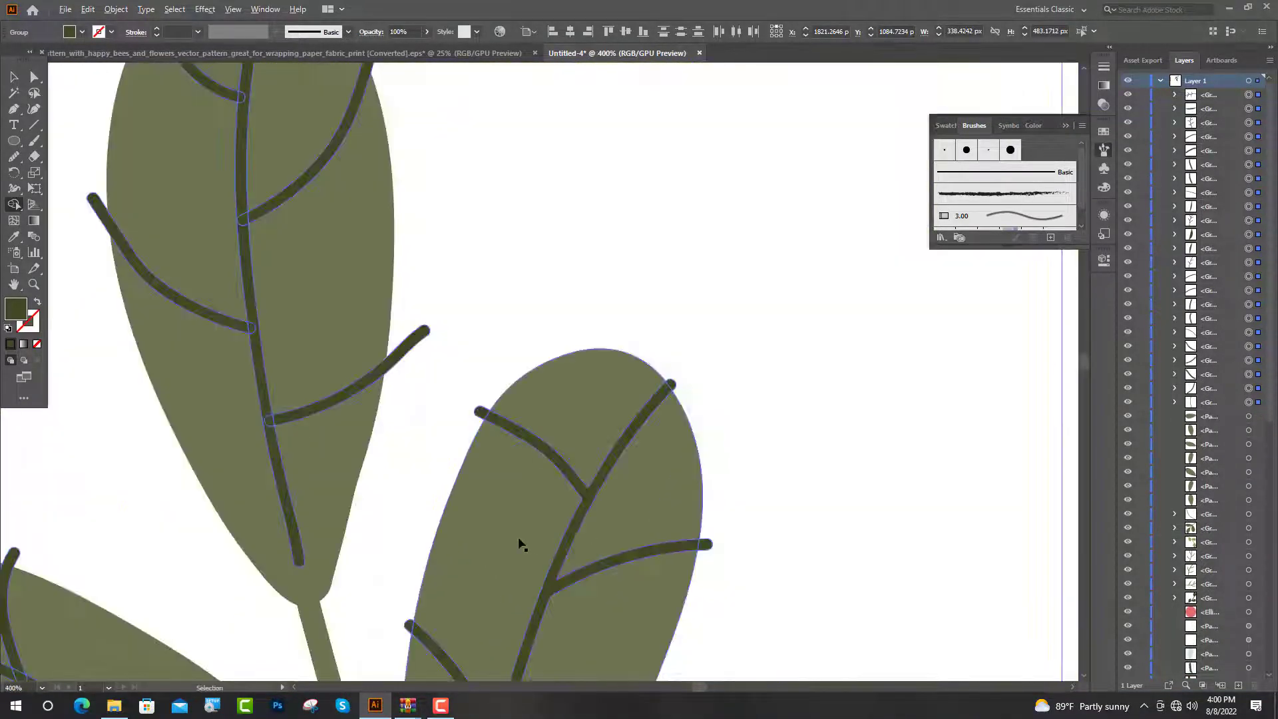
pyautogui.scroll(5, 665, 433)
pyautogui.hotkey('shift', 'm')
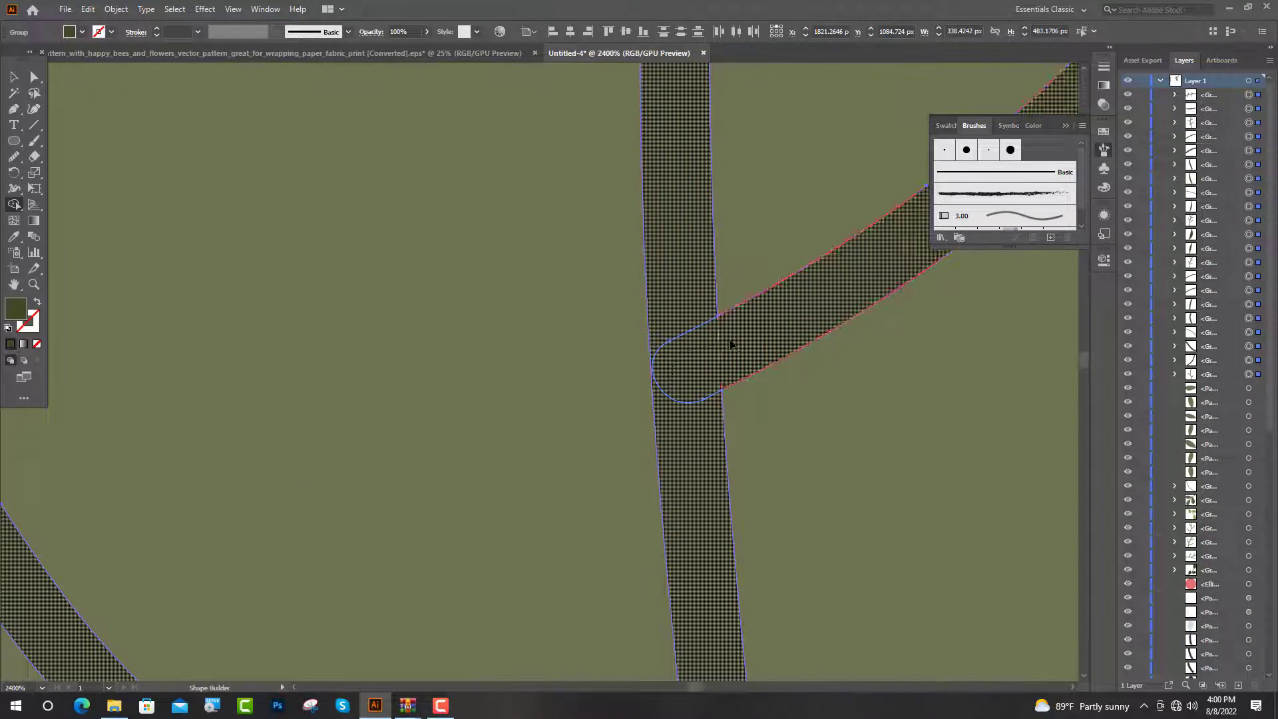
pyautogui.moveTo(730, 345); pyautogui.dragTo(671, 422)
pyautogui.scroll(2, 670, 422)
pyautogui.click(557, 316)
# Merge the vertical vein and the lower vein band into the diagonal vein
pyautogui.press('v')
pyautogui.scroll(-3, 682, 492)
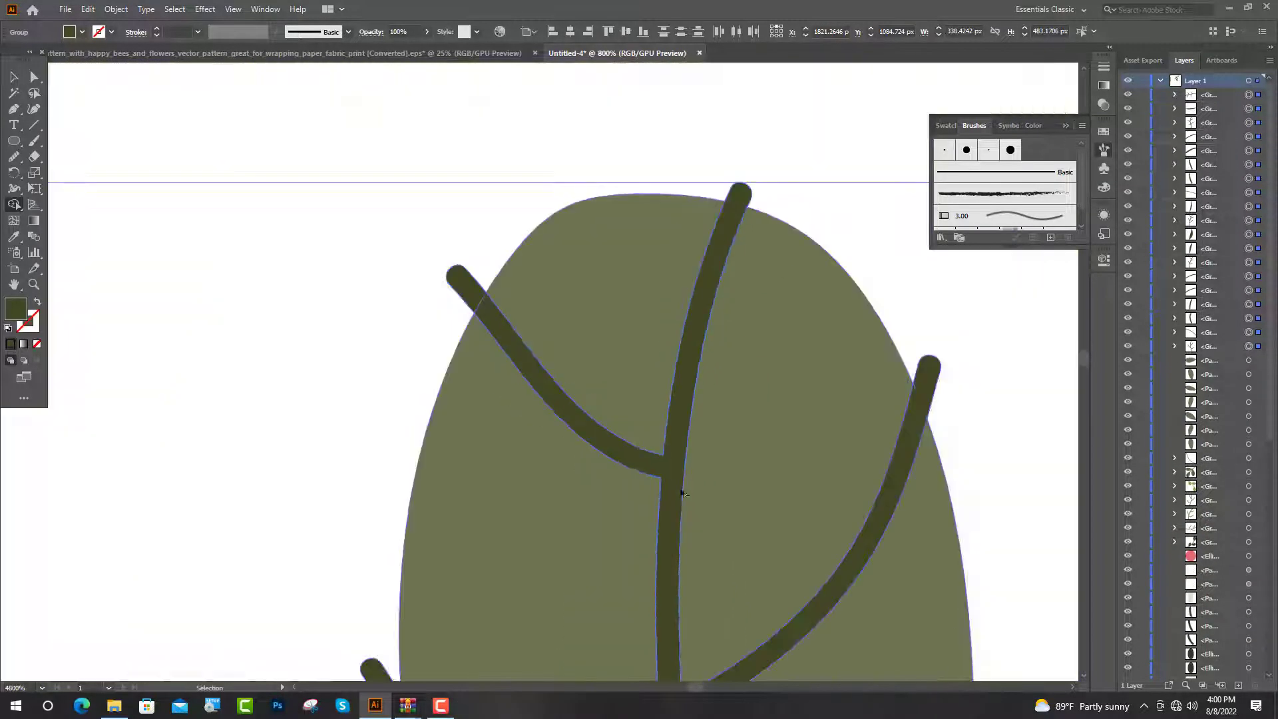
pyautogui.scroll(2, 683, 493)
pyautogui.hotkey('shift', 'm')
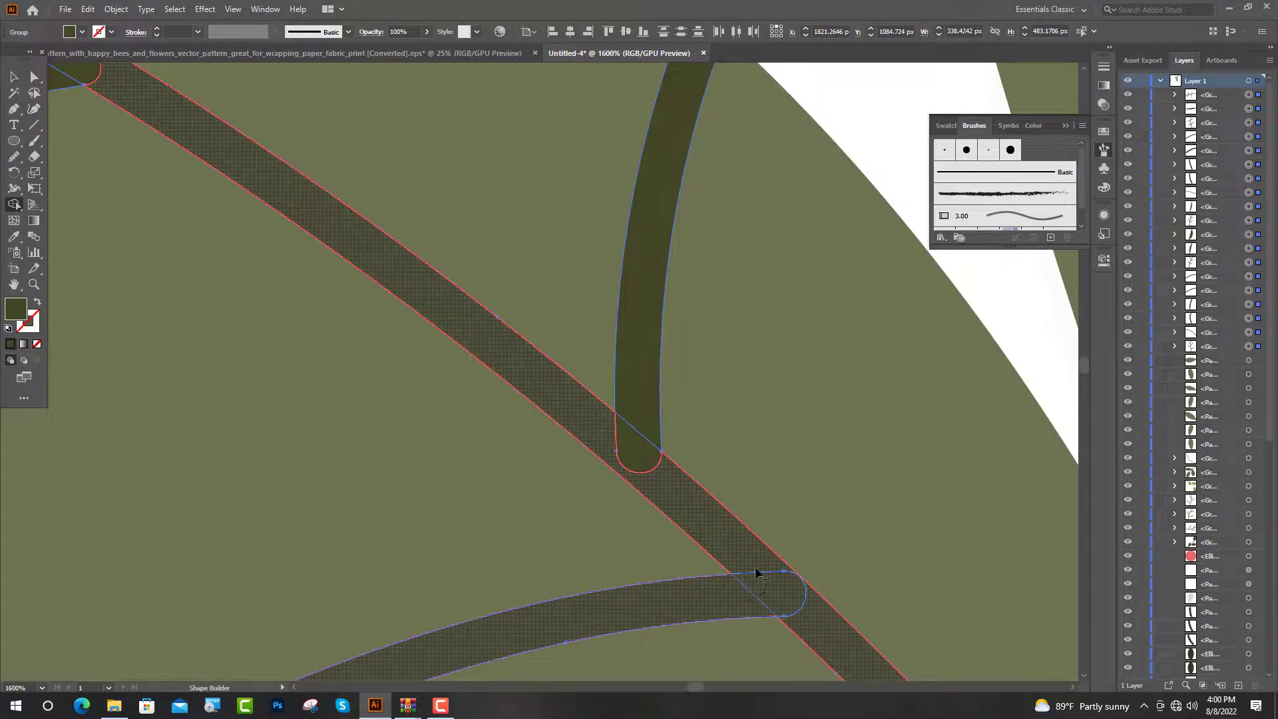
pyautogui.moveTo(644, 493); pyautogui.dragTo(659, 526)
pyautogui.scroll(1, 790, 553)
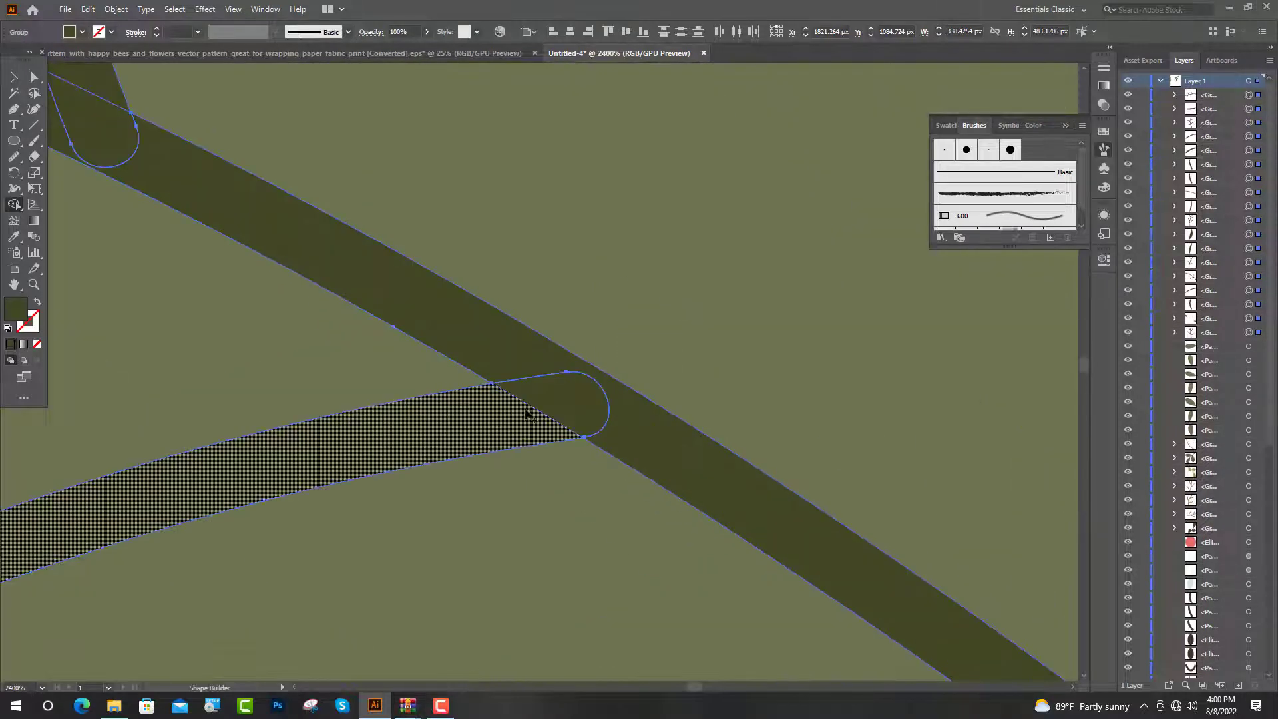
pyautogui.moveTo(526, 414)
pyautogui.mouseDown()
pyautogui.moveTo(548, 380)
pyautogui.moveTo(681, 473)
pyautogui.mouseUp()
pyautogui.scroll(-3, 548, 380)
pyautogui.scroll(3, 556, 337)
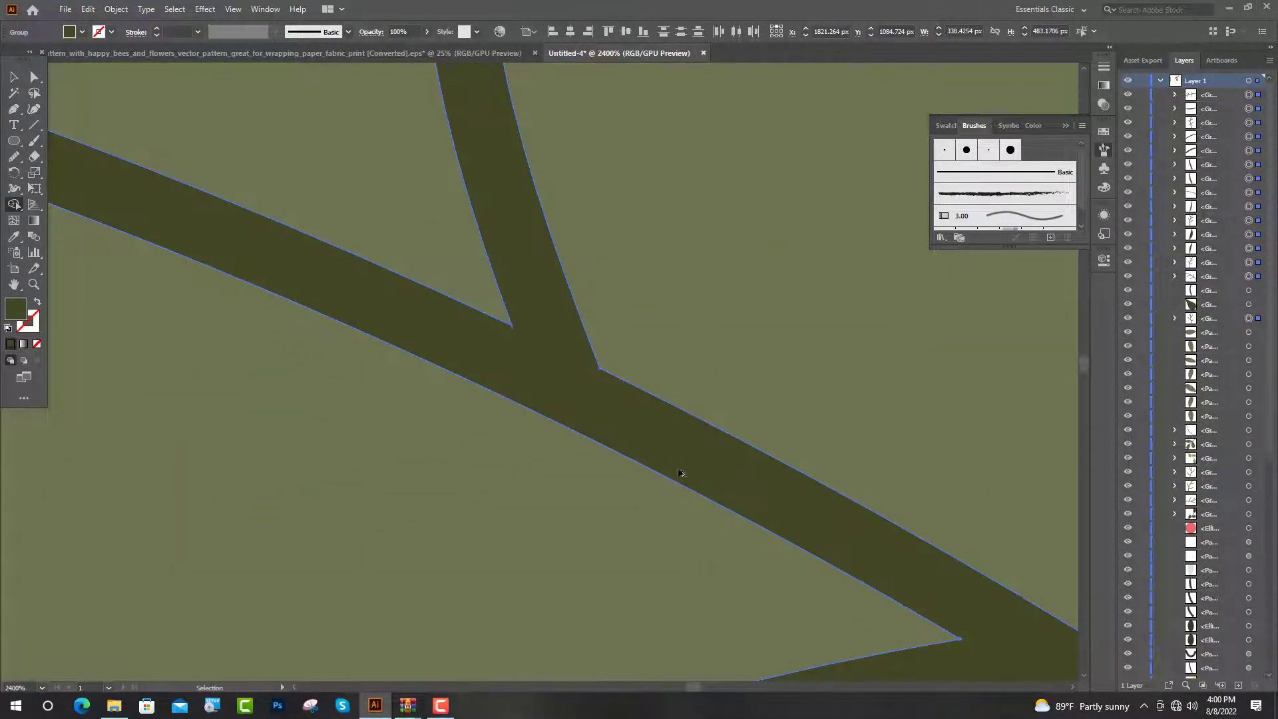
pyautogui.scroll(-10, 680, 473)
pyautogui.scroll(2, 434, 237)
# Select the top leaf with its veins and delete the vein stub poking outside it
pyautogui.press('v')
pyautogui.click(434, 237)
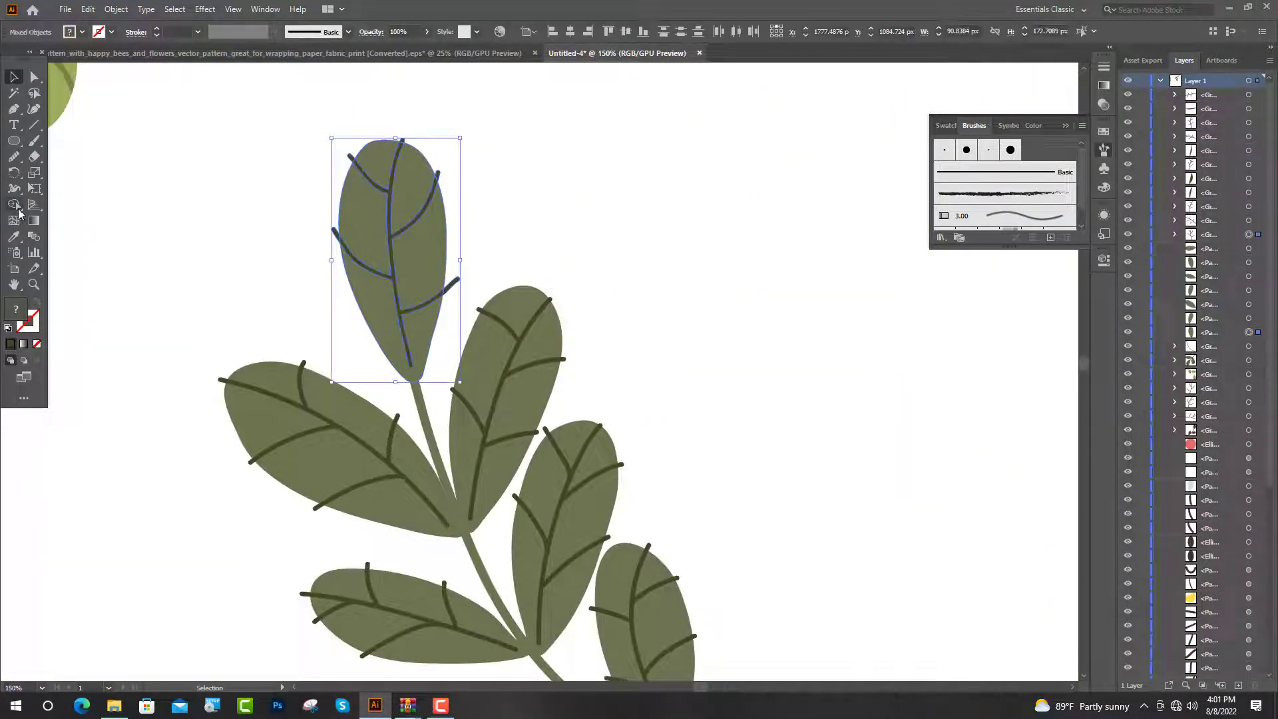
pyautogui.click(16, 208)
pyautogui.scroll(1, 385, 149)
pyautogui.scroll(4, 328, 168)
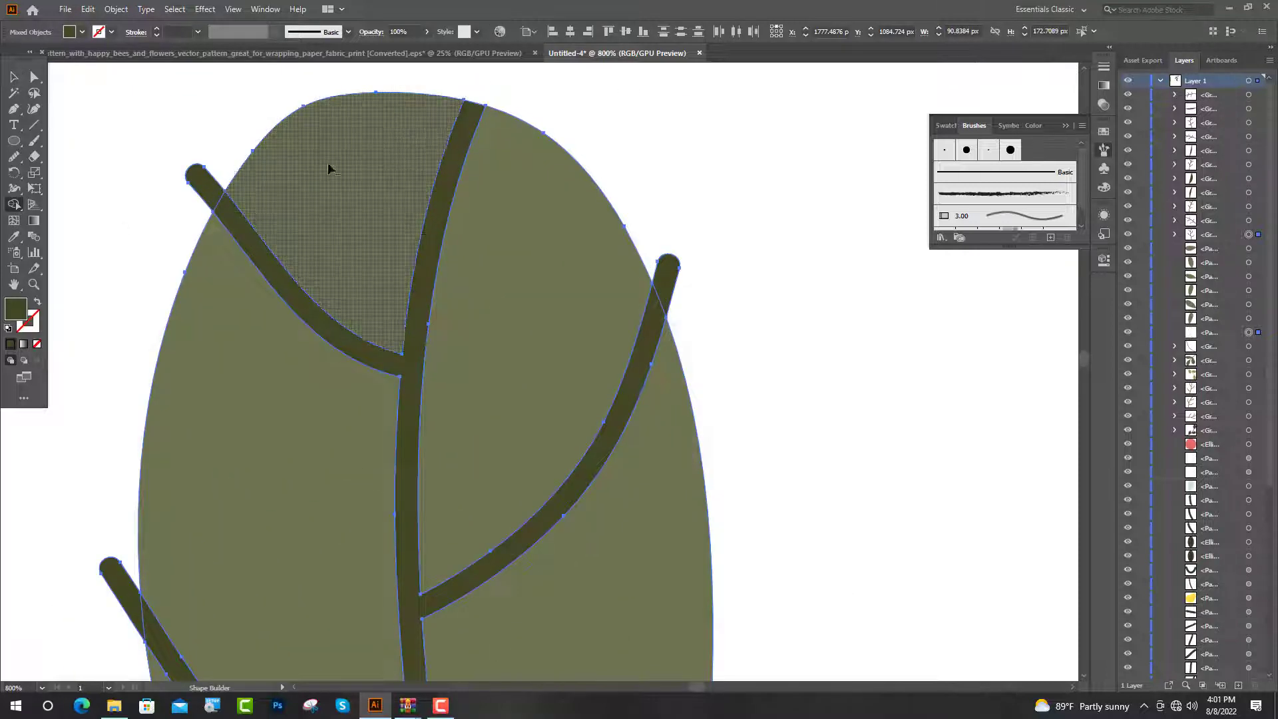
pyautogui.scroll(-2, 199, 333)
pyautogui.scroll(-3, 131, 394)
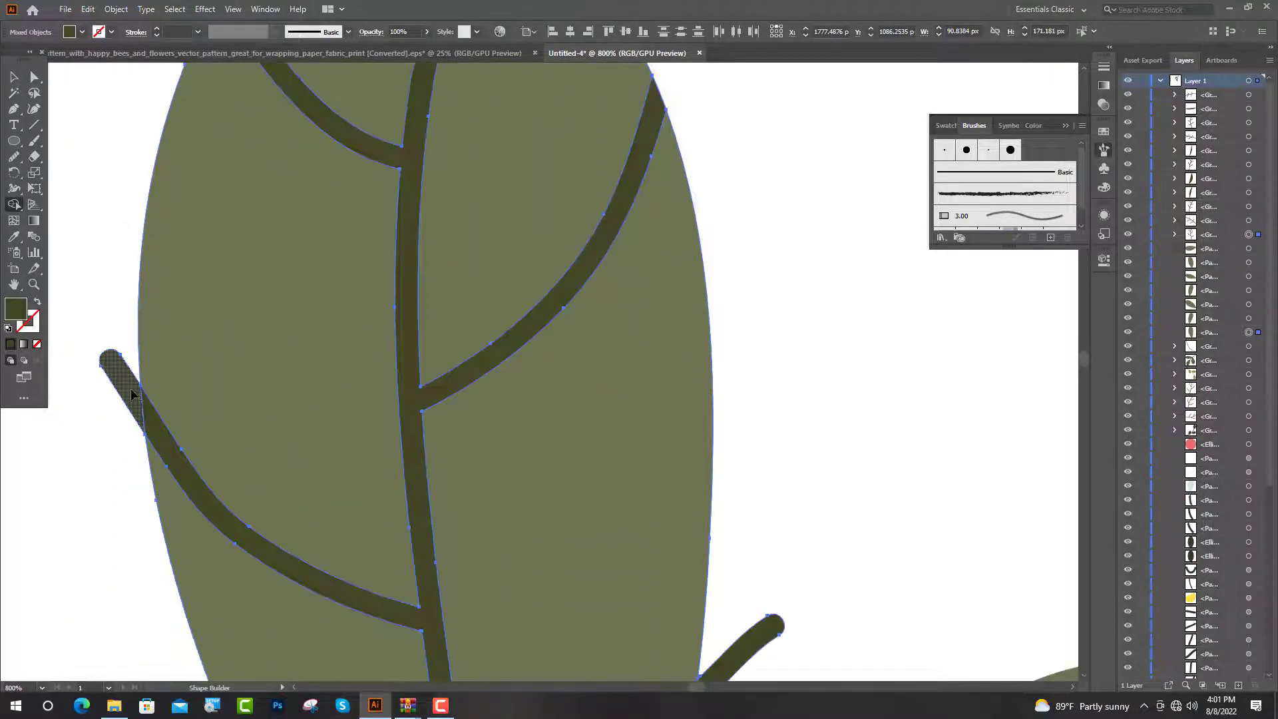
pyautogui.scroll(-3, 131, 394)
pyautogui.keyDown('alt'); pyautogui.click(749, 459); pyautogui.keyUp('alt')
# Select the next leaf and trim the vein end past its upper-left edge
pyautogui.press('v')
pyautogui.scroll(-2, 648, 490)
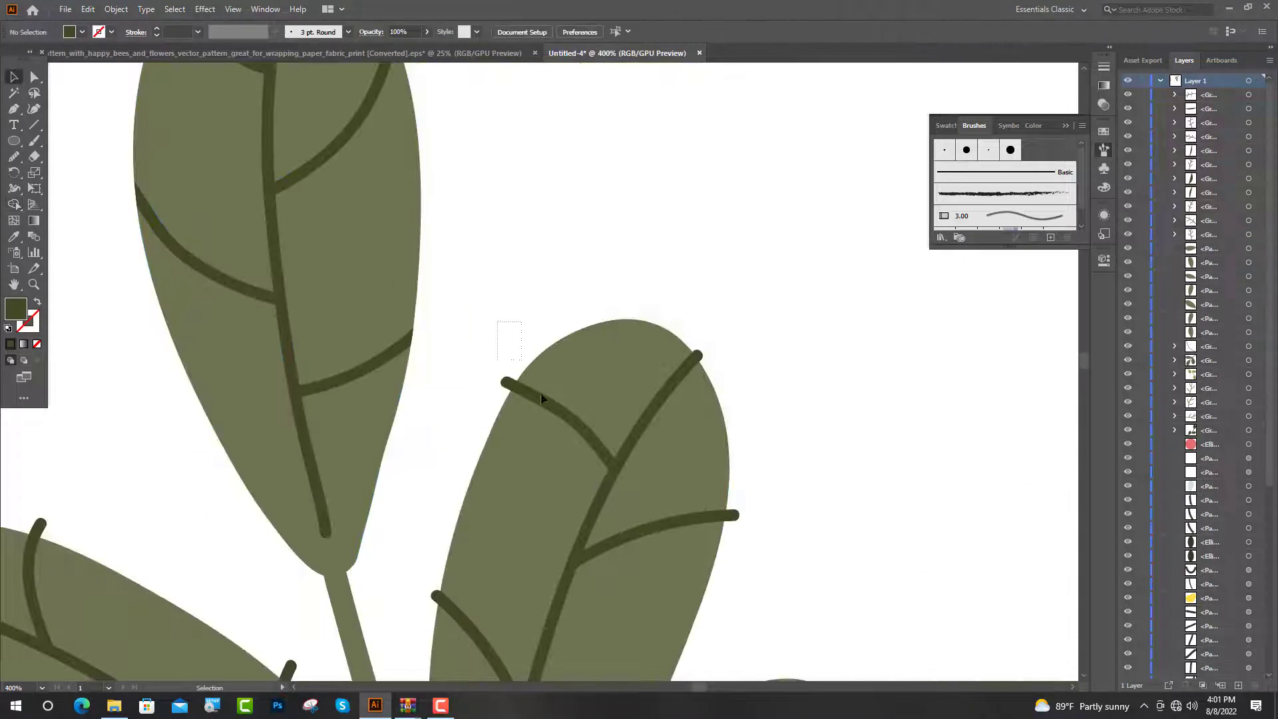
pyautogui.click(665, 534)
pyautogui.scroll(-2, 632, 466)
pyautogui.scroll(-1, 593, 371)
pyautogui.click(13, 204)
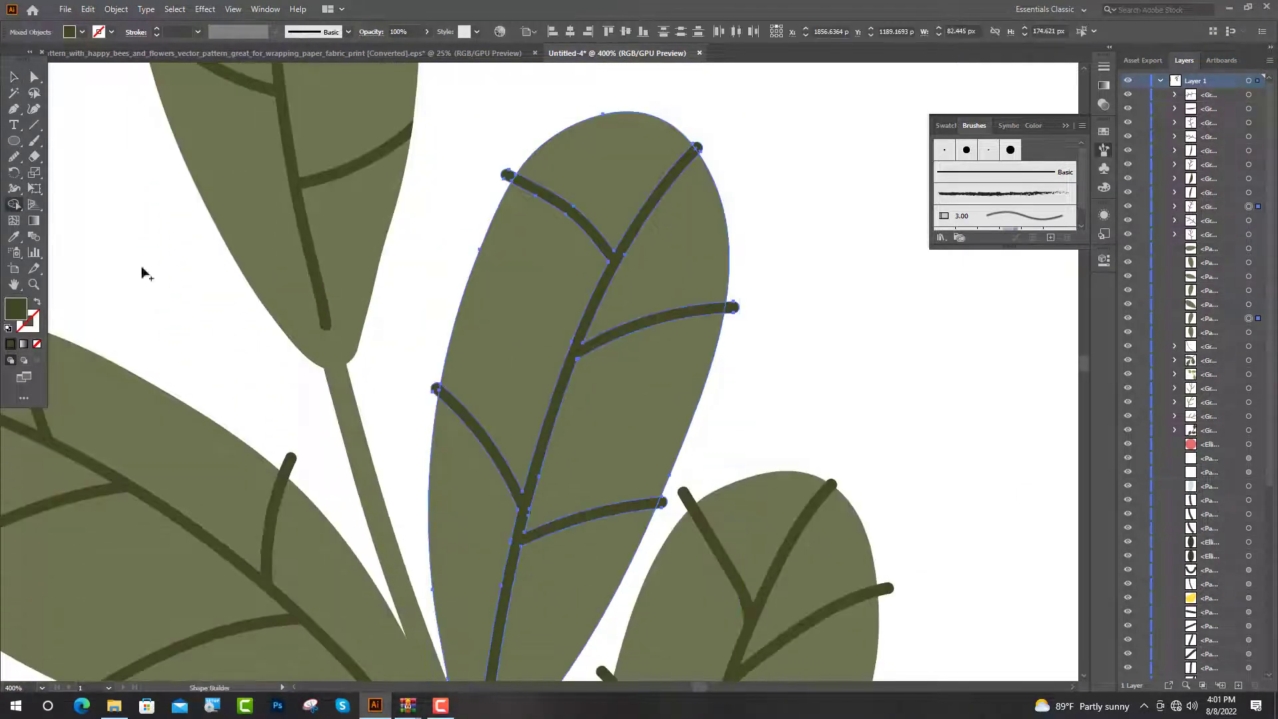
pyautogui.click(466, 287)
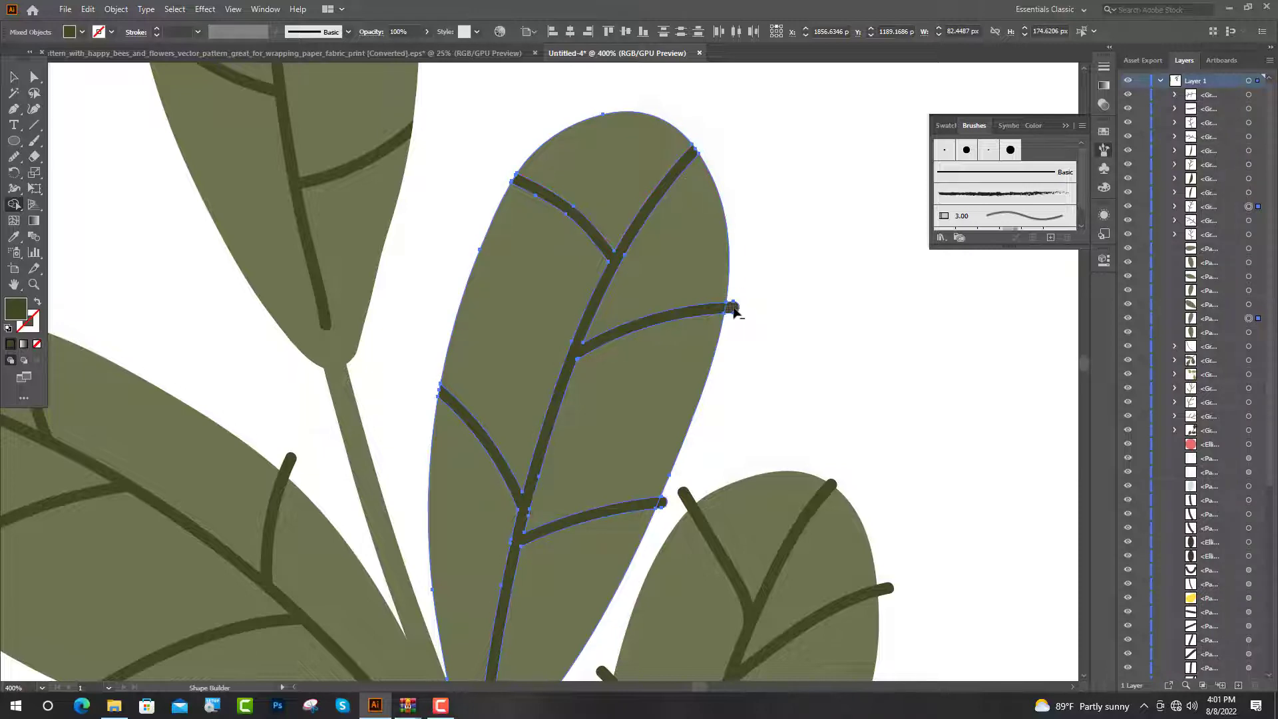
# Select the next leaf and trim its overhanging vein ends with the Shape Builder
pyautogui.scroll(-3, 714, 517)
pyautogui.press('v')
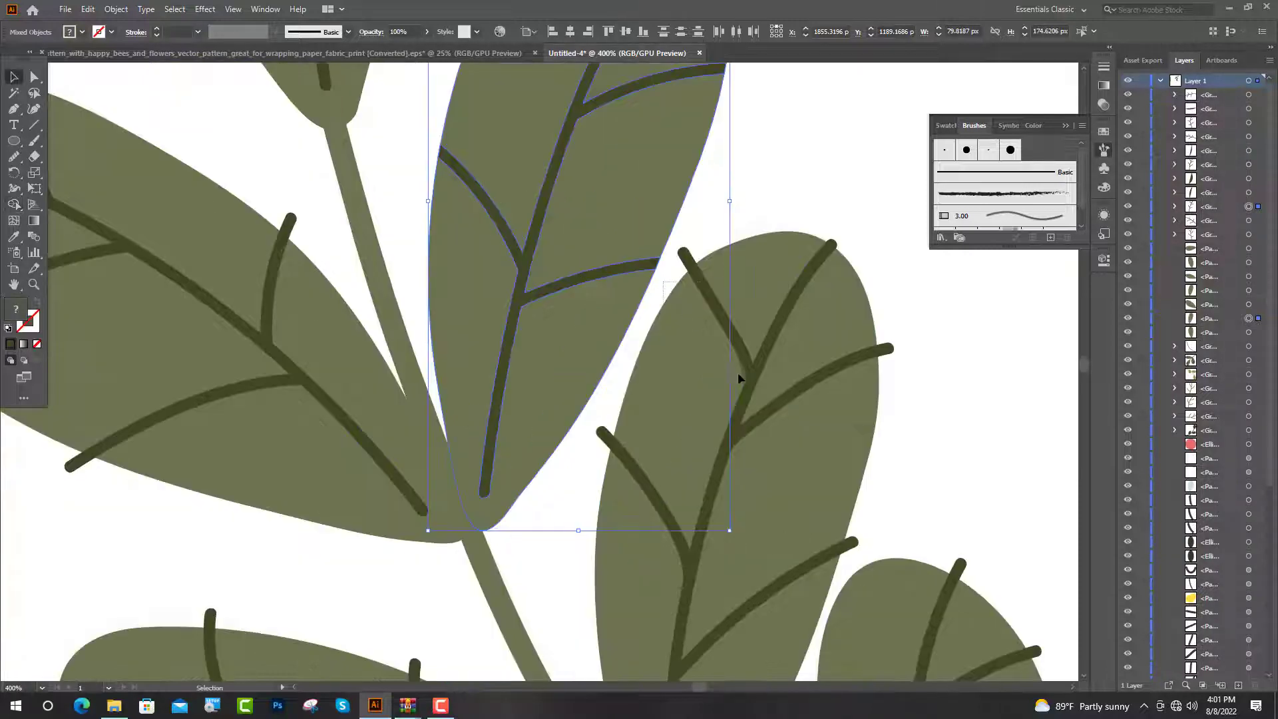
pyautogui.click(739, 374)
pyautogui.scroll(-2, 776, 465)
pyautogui.click(20, 203)
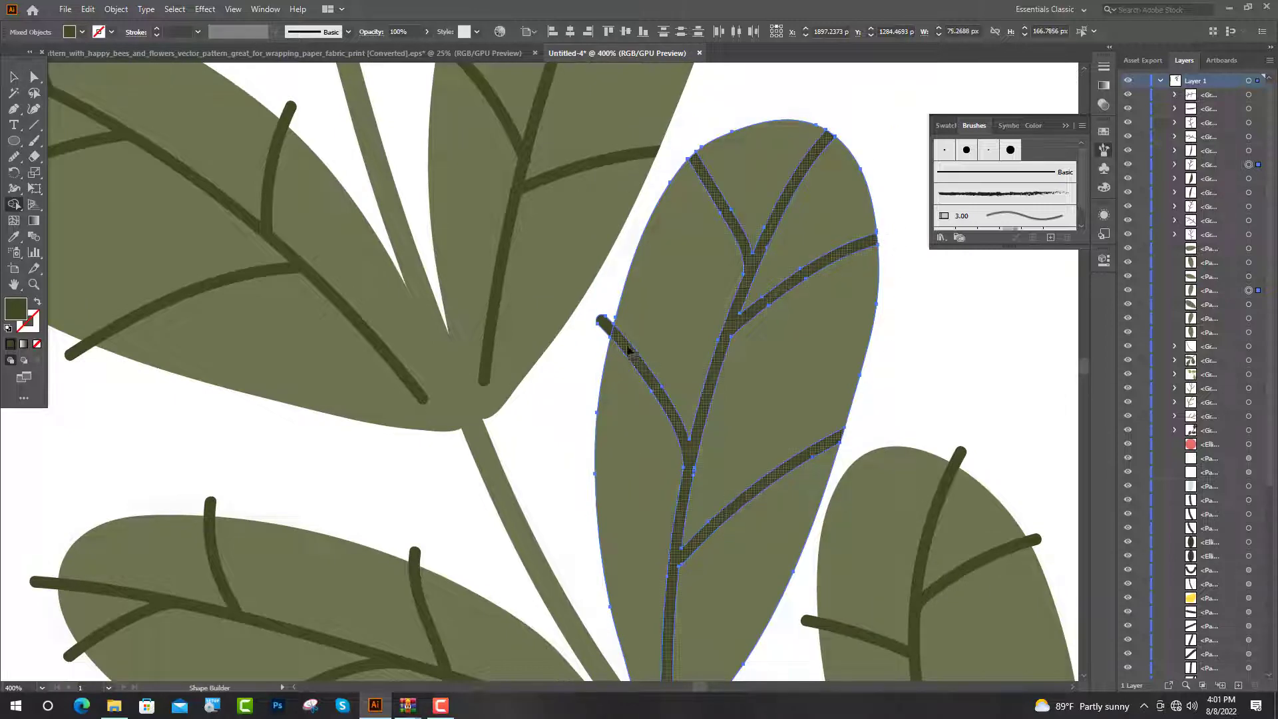
pyautogui.press('v')
# Select the left leaf with its veins and trim the vein tip poking past its edge
pyautogui.hotkey('ctrl', '-')
pyautogui.hotkey('ctrl', '-')
pyautogui.hotkey('ctrl', '-')
pyautogui.click(170, 197)
pyautogui.moveTo(170, 198); pyautogui.dragTo(235, 278)
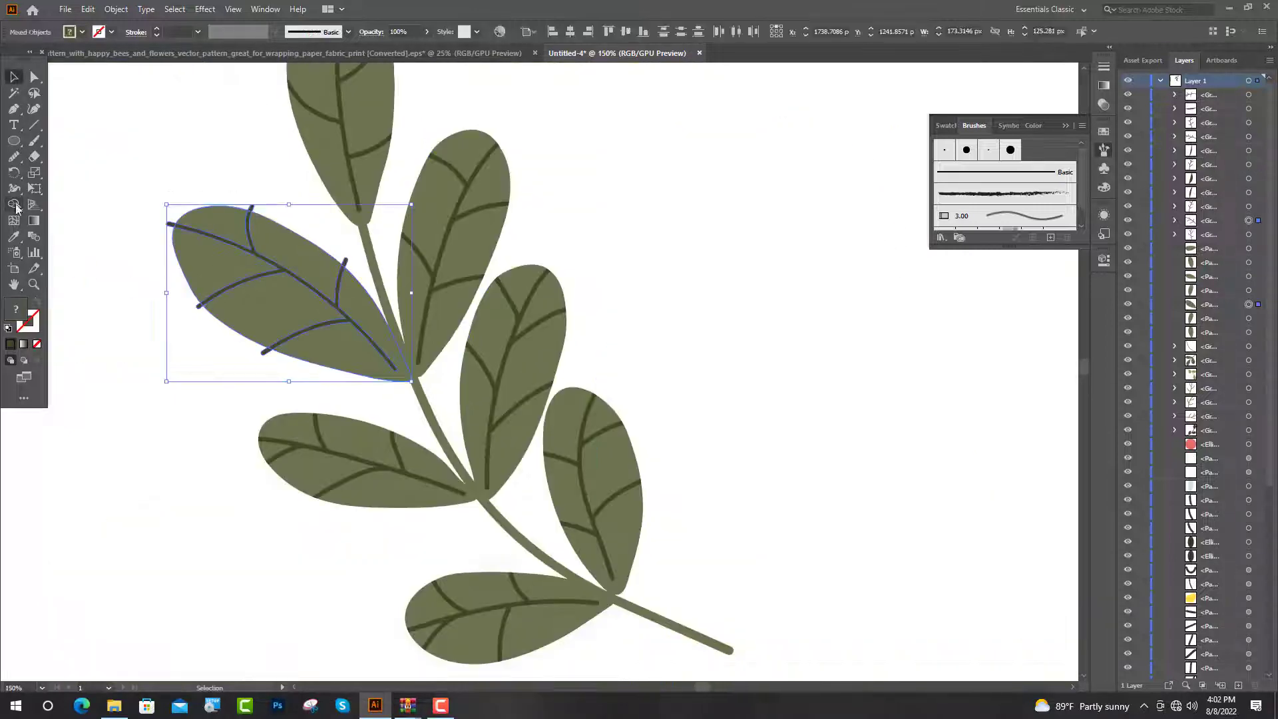
pyautogui.hotkey('ctrl', '+')
pyautogui.hotkey('ctrl', '+')
pyautogui.hotkey('shift', 'm')
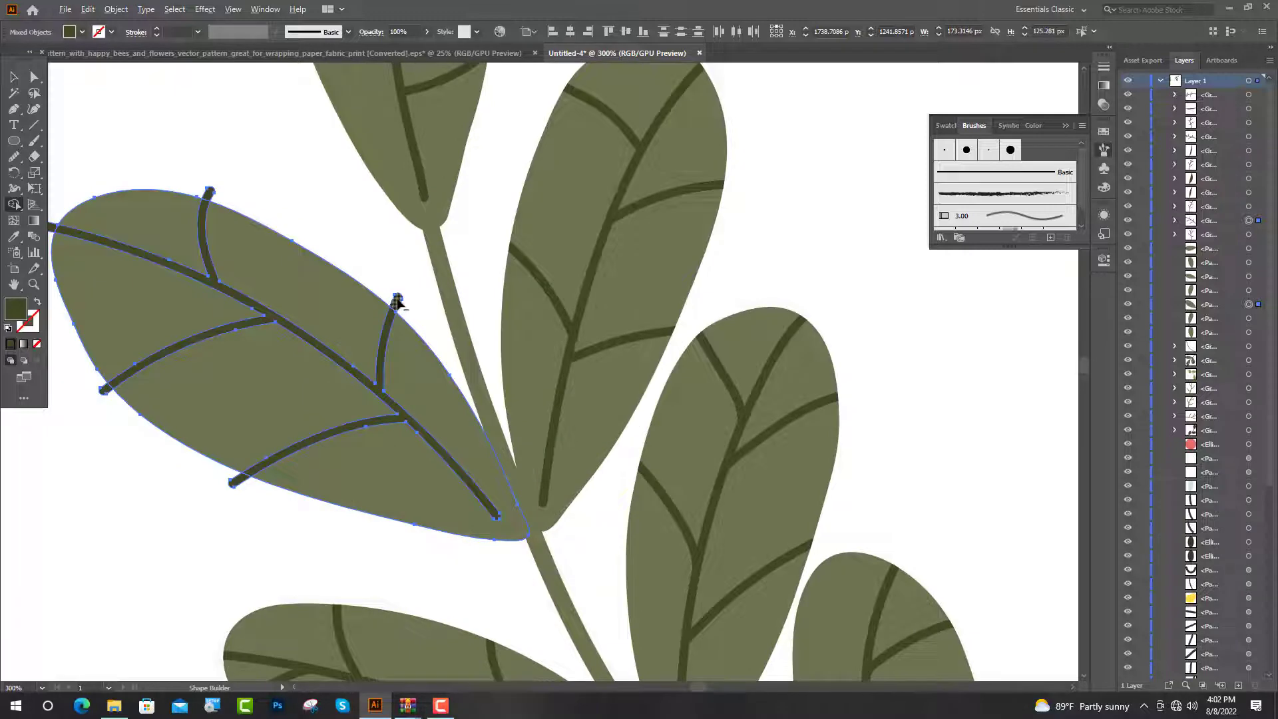
pyautogui.keyDown('alt'); pyautogui.click(105, 391); pyautogui.keyUp('alt')
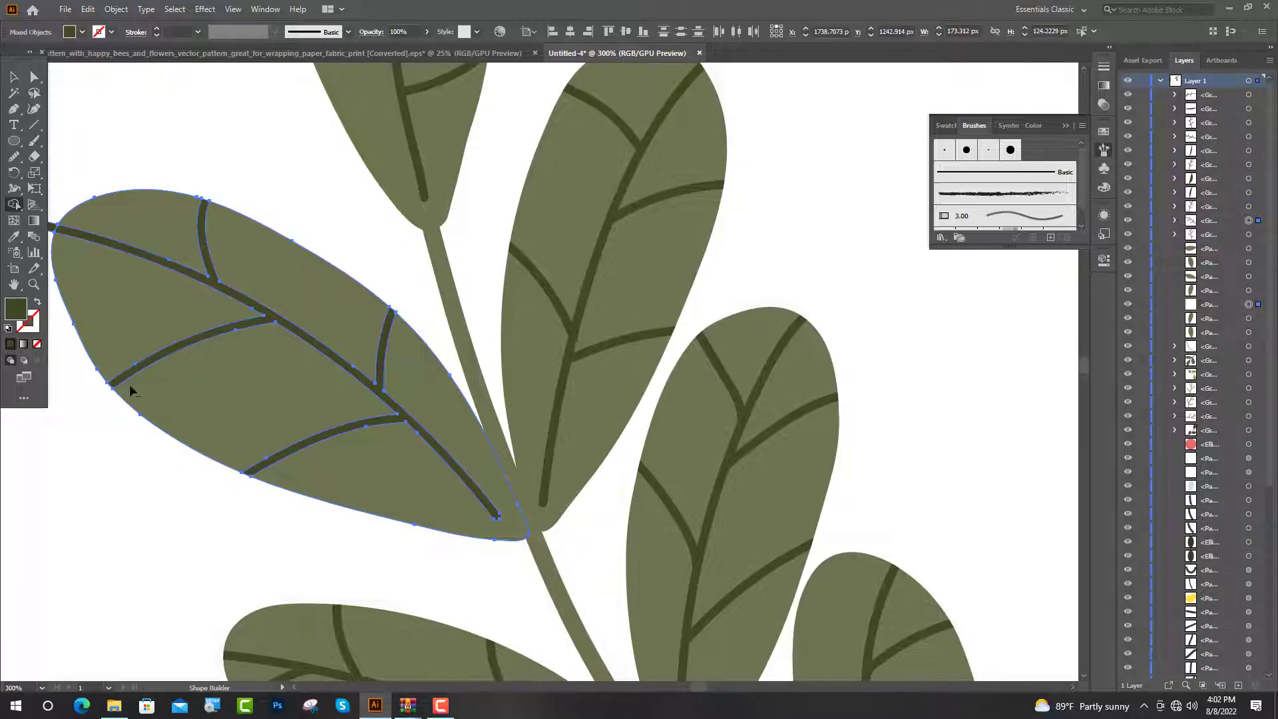
pyautogui.press('v')
pyautogui.hotkey('ctrl', '1')
pyautogui.click(448, 277)
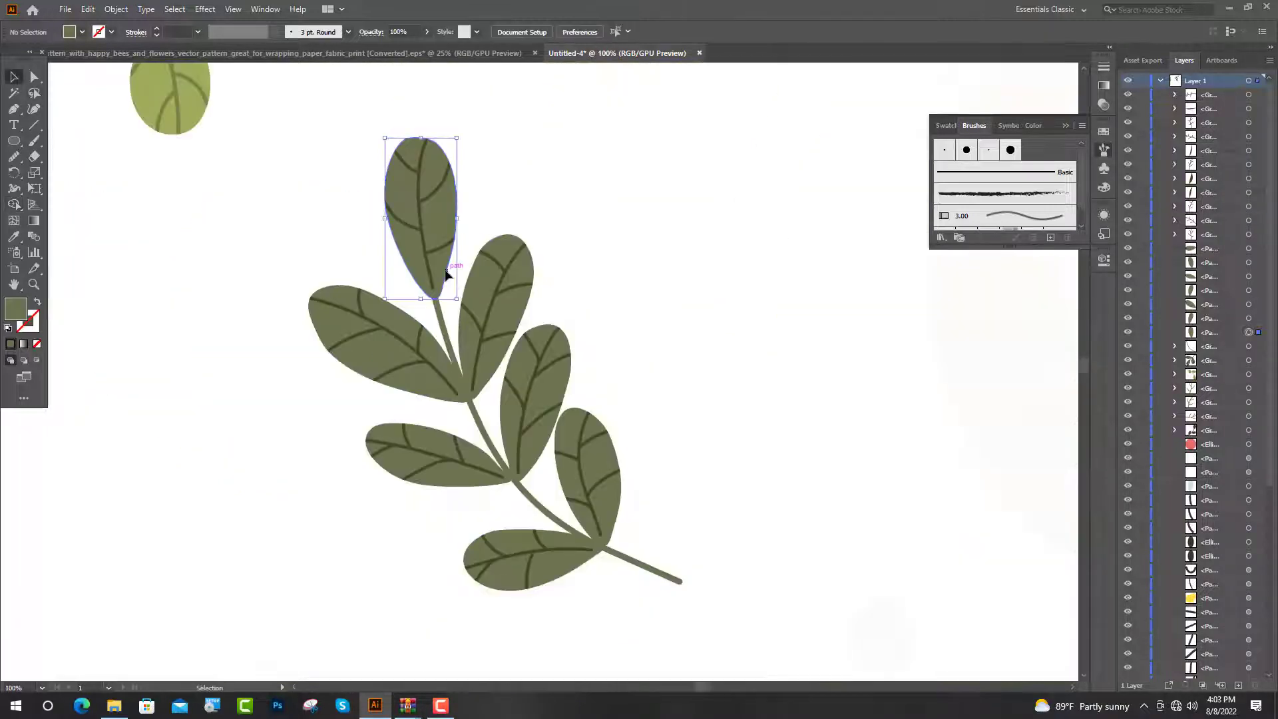
# Add the left, upper-right and bottom leaves and the stem to the selection
pyautogui.keyDown('shift'); pyautogui.click(433, 388); pyautogui.keyUp('shift')
pyautogui.keyDown('shift'); pyautogui.click(504, 366); pyautogui.keyUp('shift')
pyautogui.keyDown('shift'); pyautogui.click(484, 429); pyautogui.keyUp('shift')
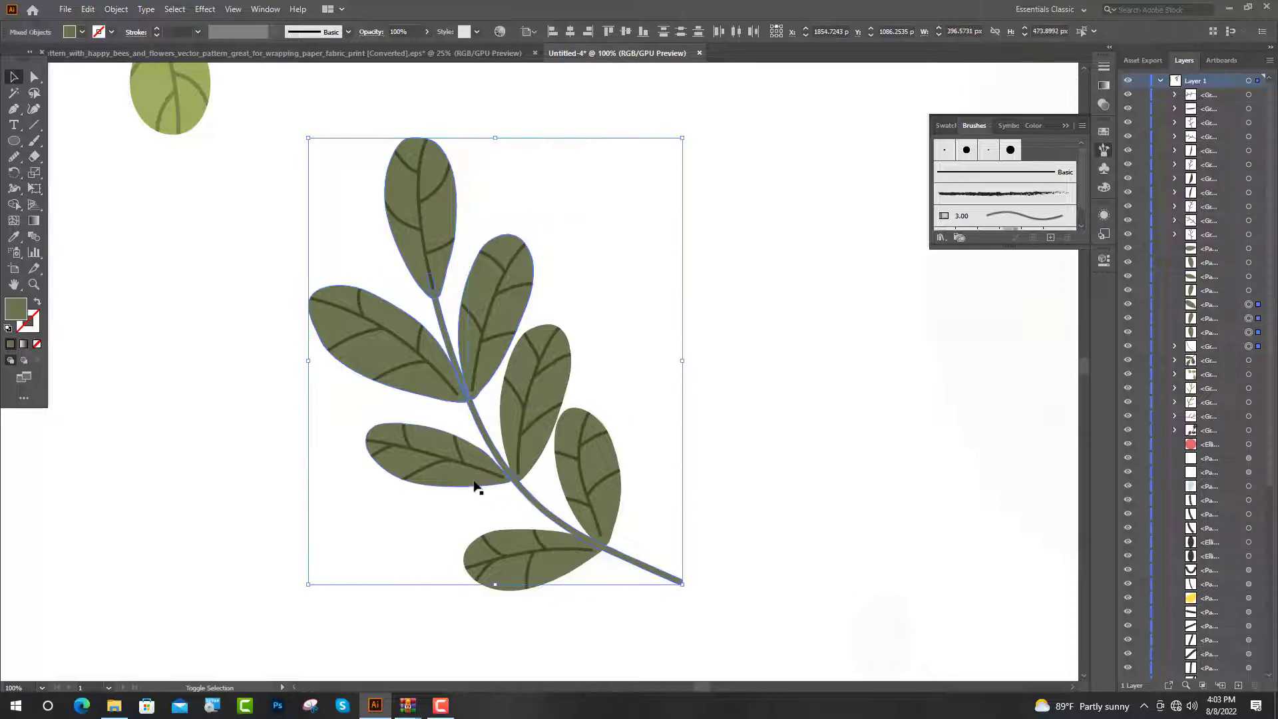
pyautogui.keyDown('shift'); pyautogui.click(558, 549); pyautogui.keyUp('shift')
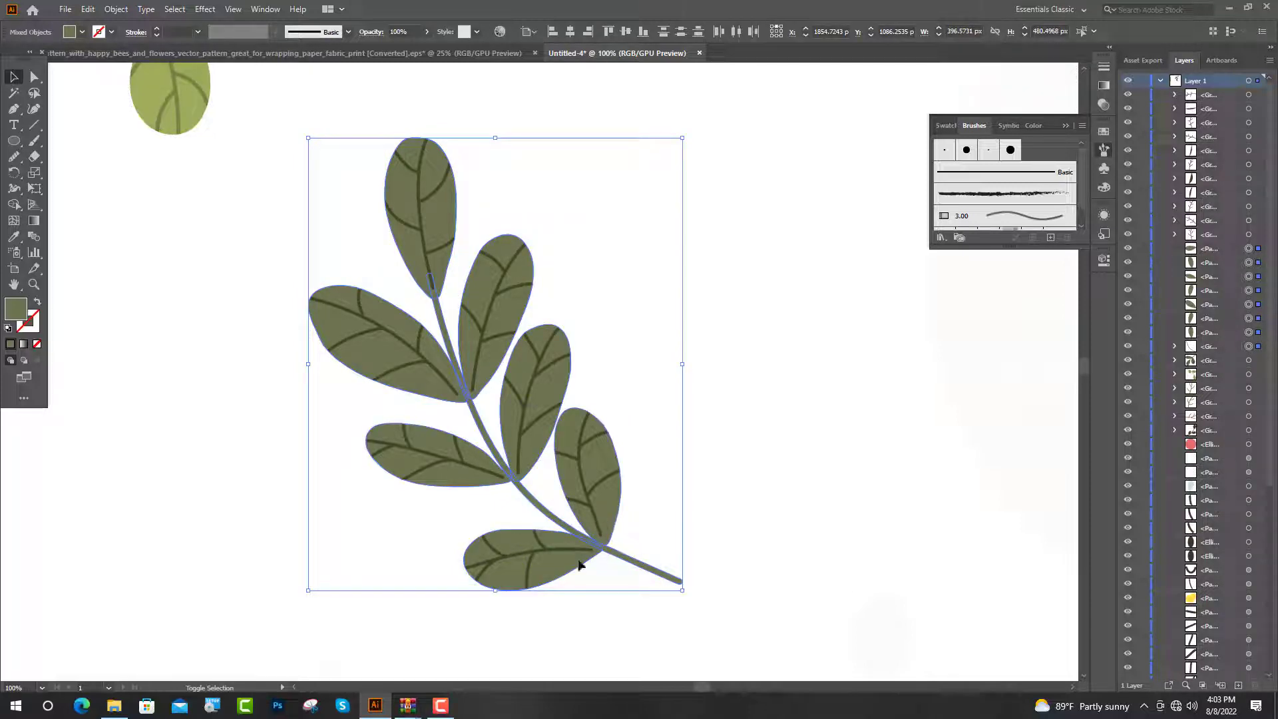
# Drag the Shape Builder across each leaf base and the stem to unite them
pyautogui.hotkey('shift', 'm')
pyautogui.scroll(6, 418, 275)
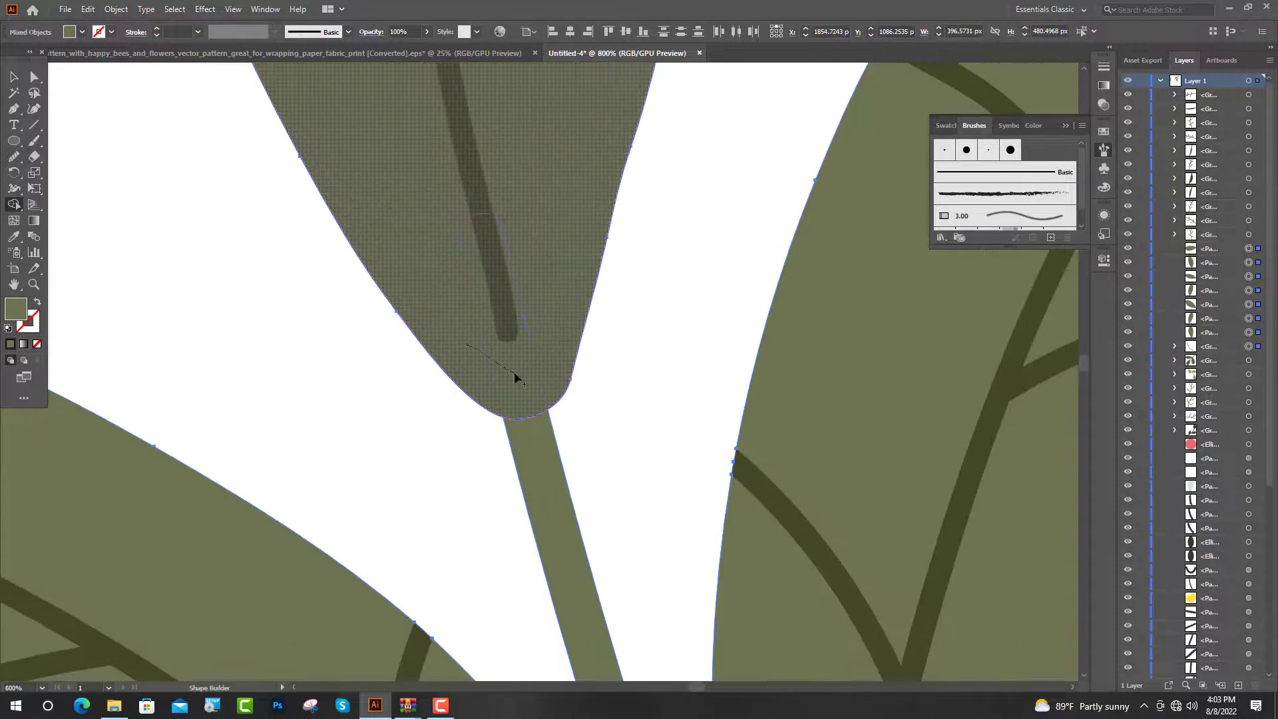
pyautogui.scroll(2, 448, 422)
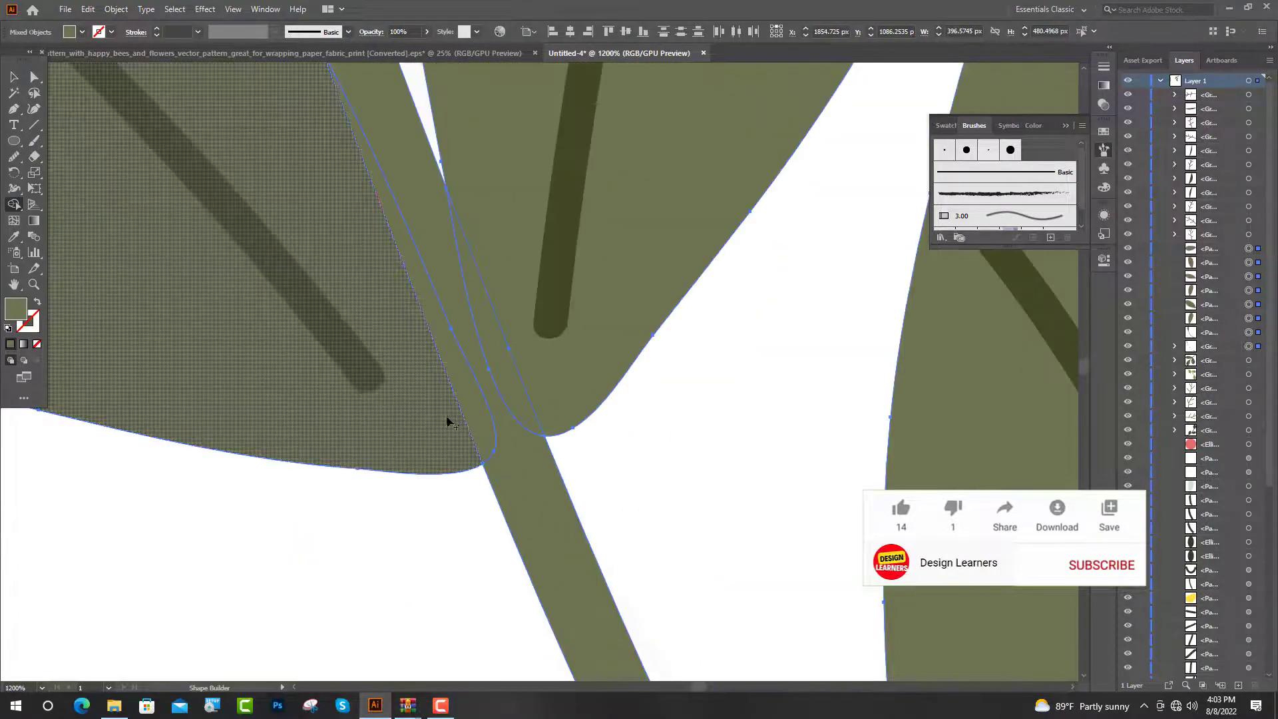
pyautogui.moveTo(448, 421); pyautogui.dragTo(522, 373)
pyautogui.scroll(-5, 489, 363)
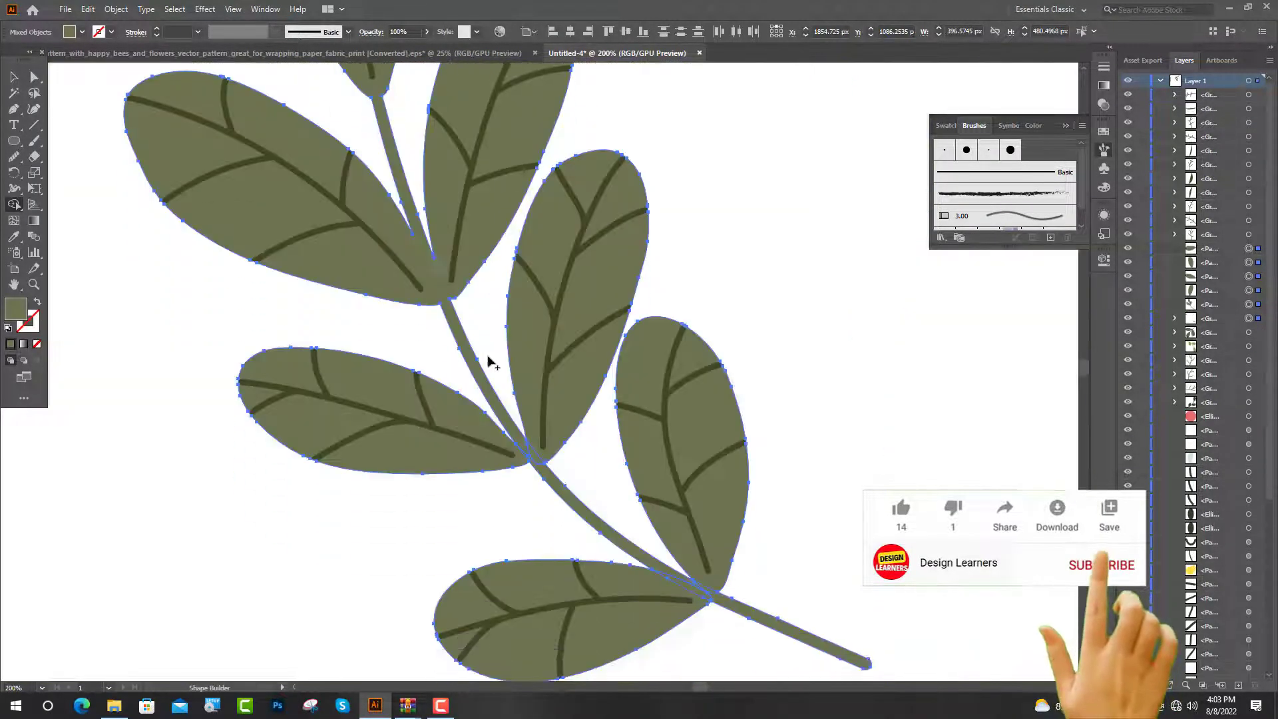
pyautogui.scroll(6, 489, 363)
pyautogui.moveTo(429, 473); pyautogui.dragTo(526, 424)
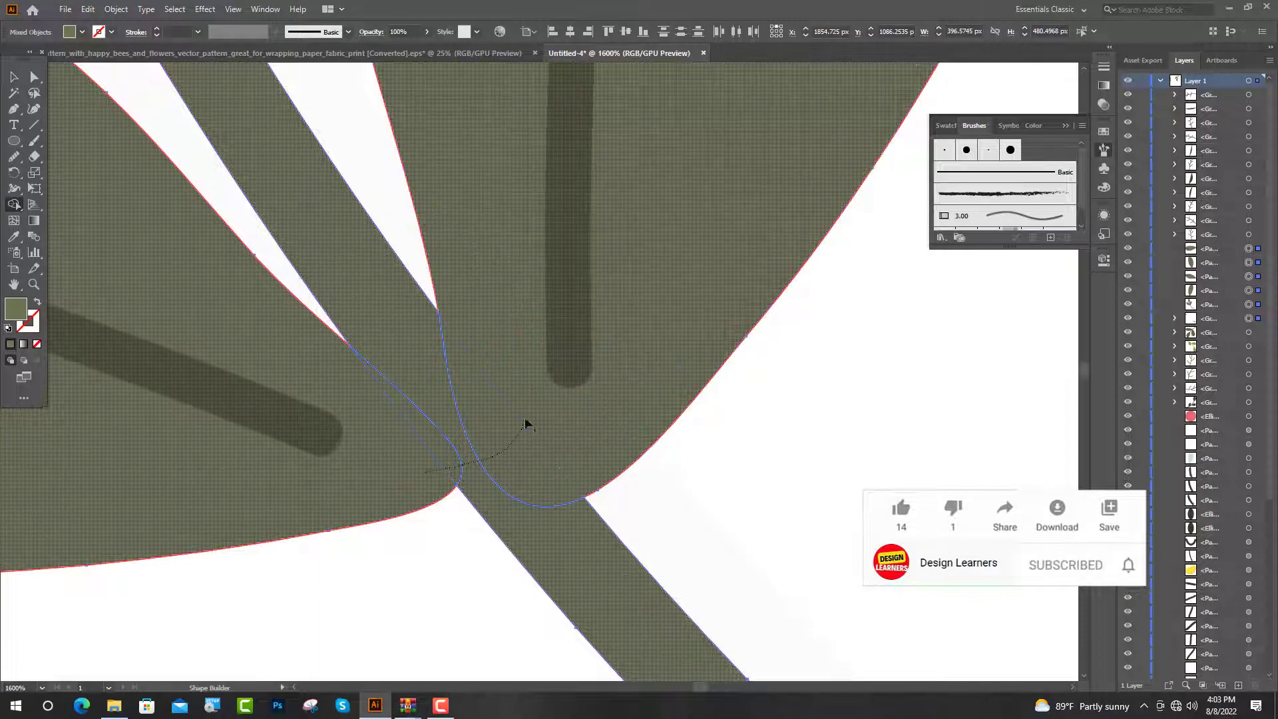
pyautogui.scroll(-5, 526, 422)
pyautogui.scroll(5, 442, 448)
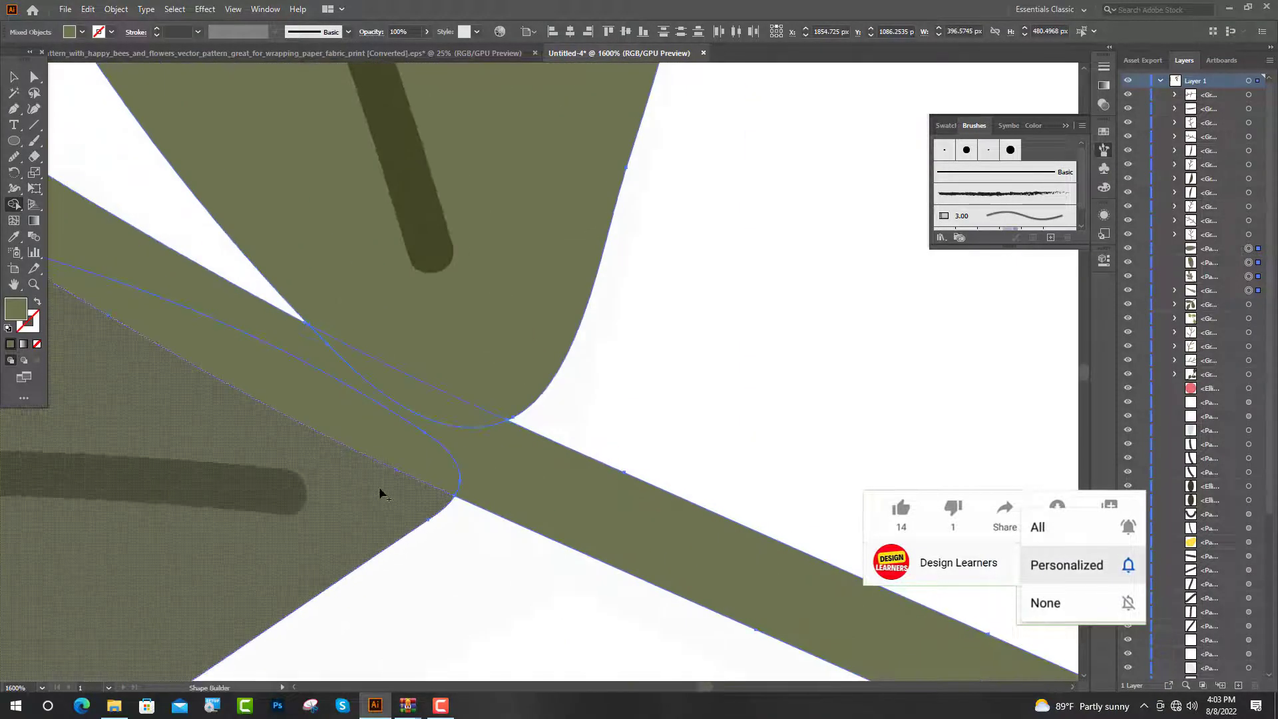
pyautogui.moveTo(380, 491); pyautogui.dragTo(475, 404)
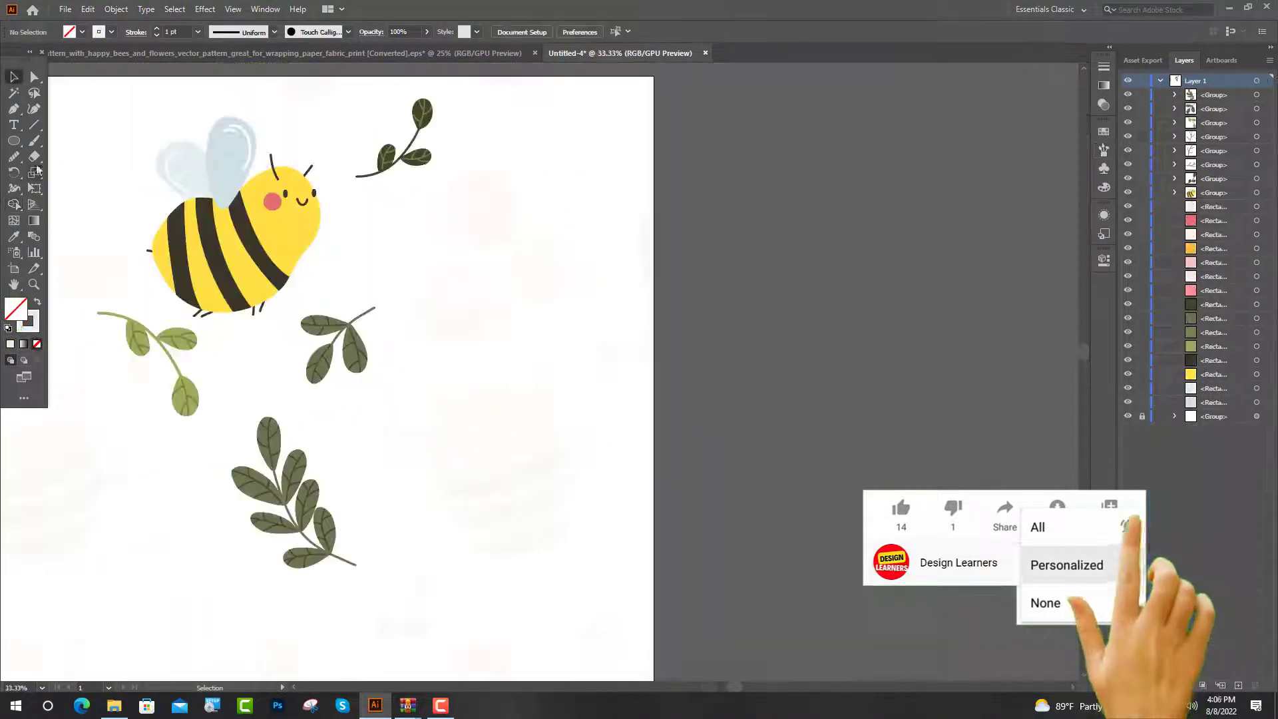
# Paint two loose rounded petal loops with the Paintbrush
pyautogui.scroll(4, 560, 494)
pyautogui.moveTo(329, 445)
pyautogui.mouseDown()
pyautogui.moveTo(428, 336)
pyautogui.moveTo(678, 251)
pyautogui.moveTo(736, 280)
pyautogui.mouseUp()
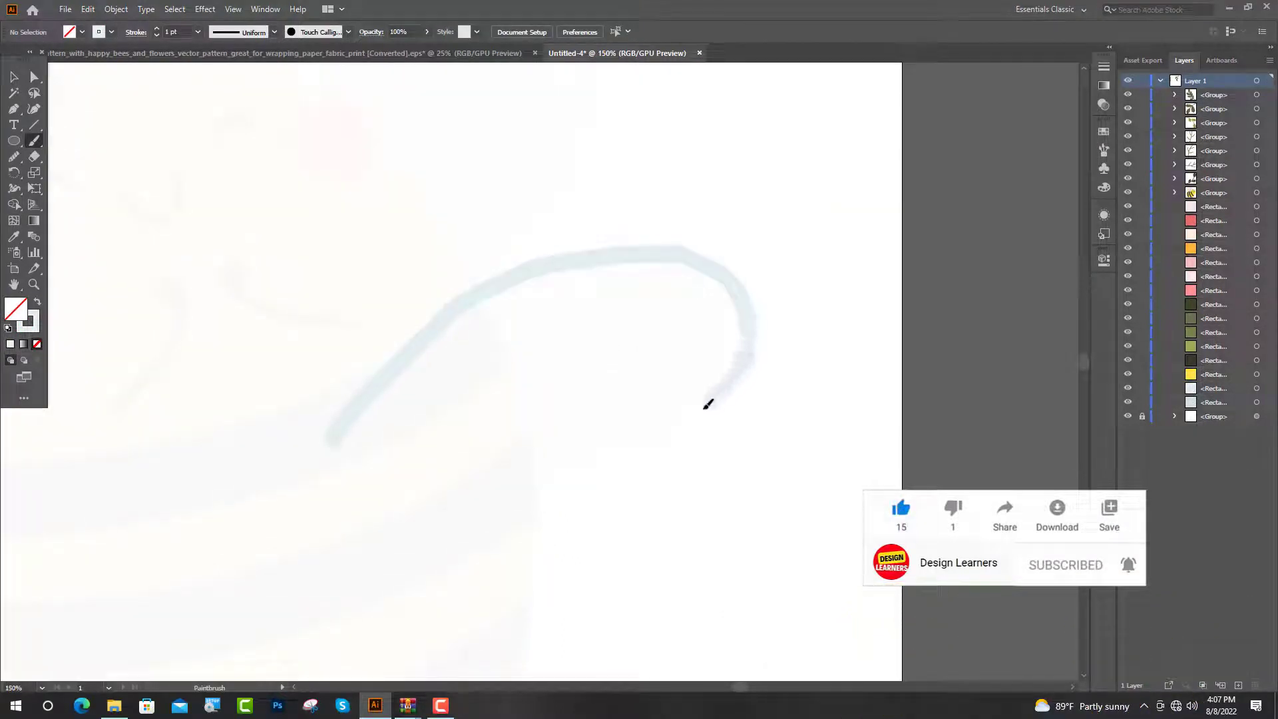
pyautogui.moveTo(708, 404); pyautogui.dragTo(361, 460)
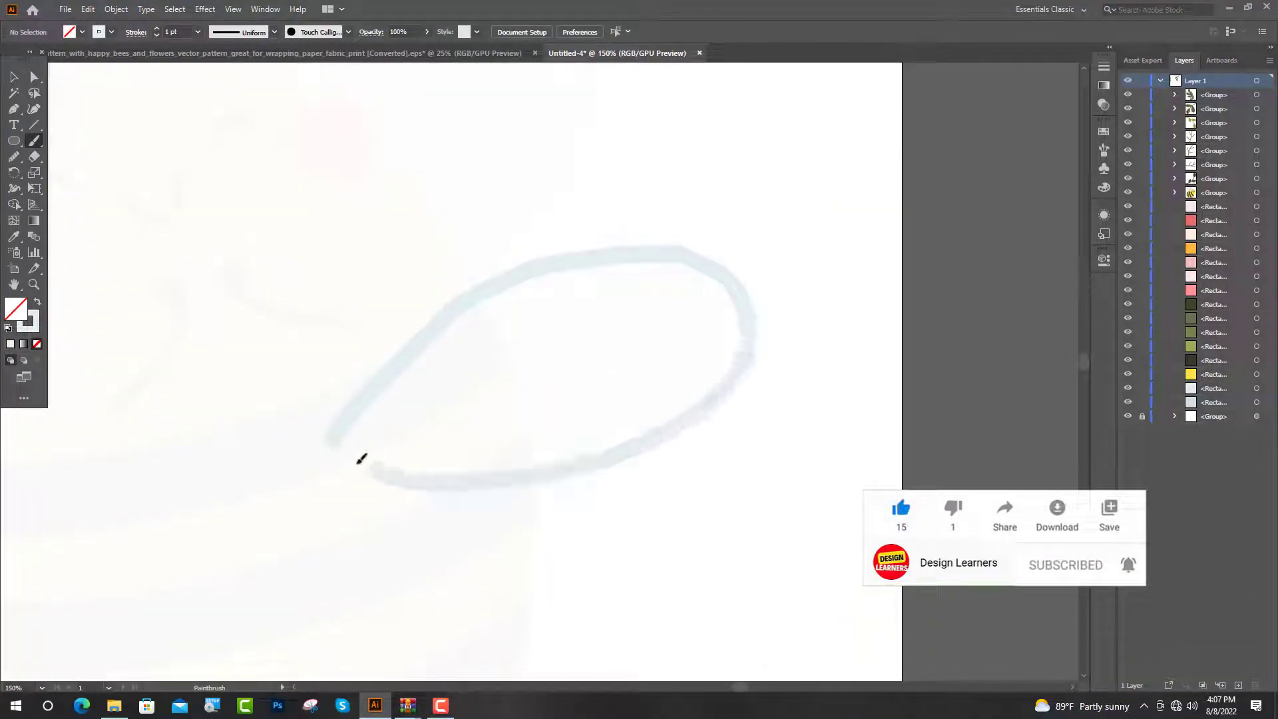
pyautogui.scroll(2, 297, 557)
pyautogui.moveTo(297, 569)
pyautogui.mouseDown()
pyautogui.moveTo(314, 448)
pyautogui.moveTo(346, 362)
pyautogui.moveTo(654, 165)
pyautogui.moveTo(741, 277)
pyautogui.moveTo(750, 411)
pyautogui.moveTo(705, 513)
pyautogui.moveTo(631, 592)
pyautogui.moveTo(296, 562)
pyautogui.mouseUp()
pyautogui.click(13, 77)
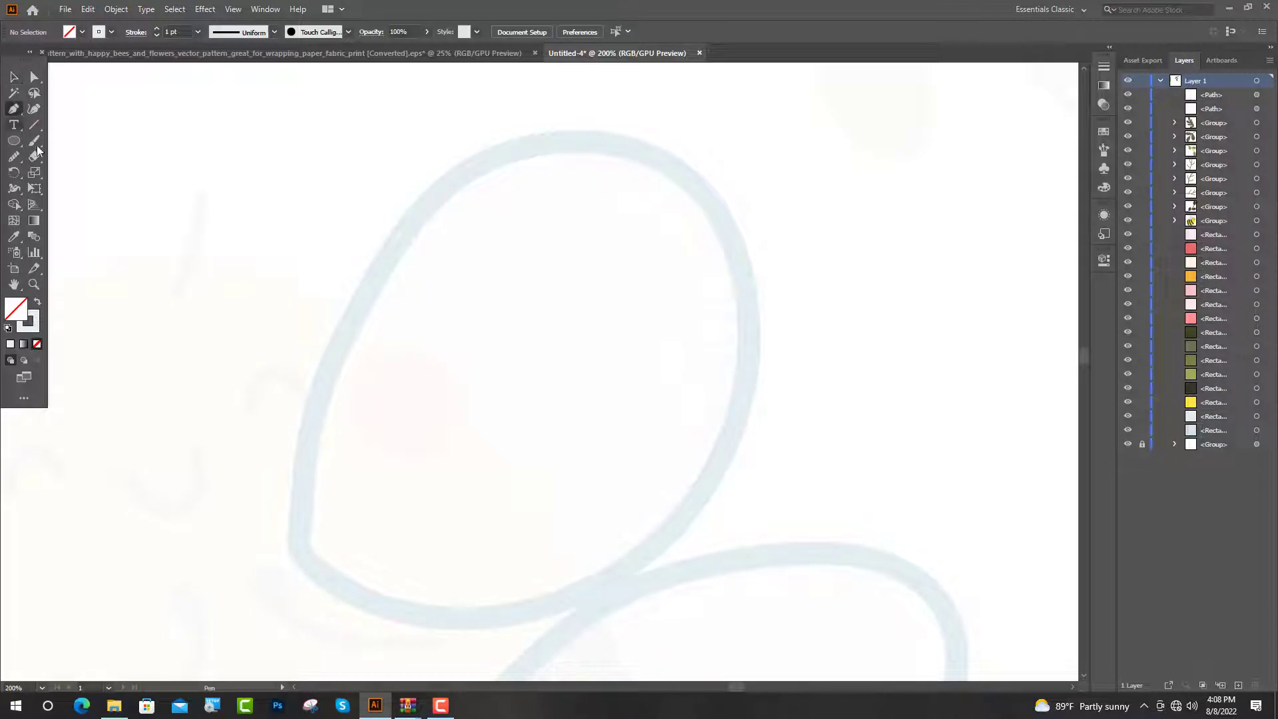
# Draw a thin curved pen line inside the first petal loop
pyautogui.hotkey('ctrl', '+')
pyautogui.click(577, 124)
pyautogui.hotkey('ctrl', '+')
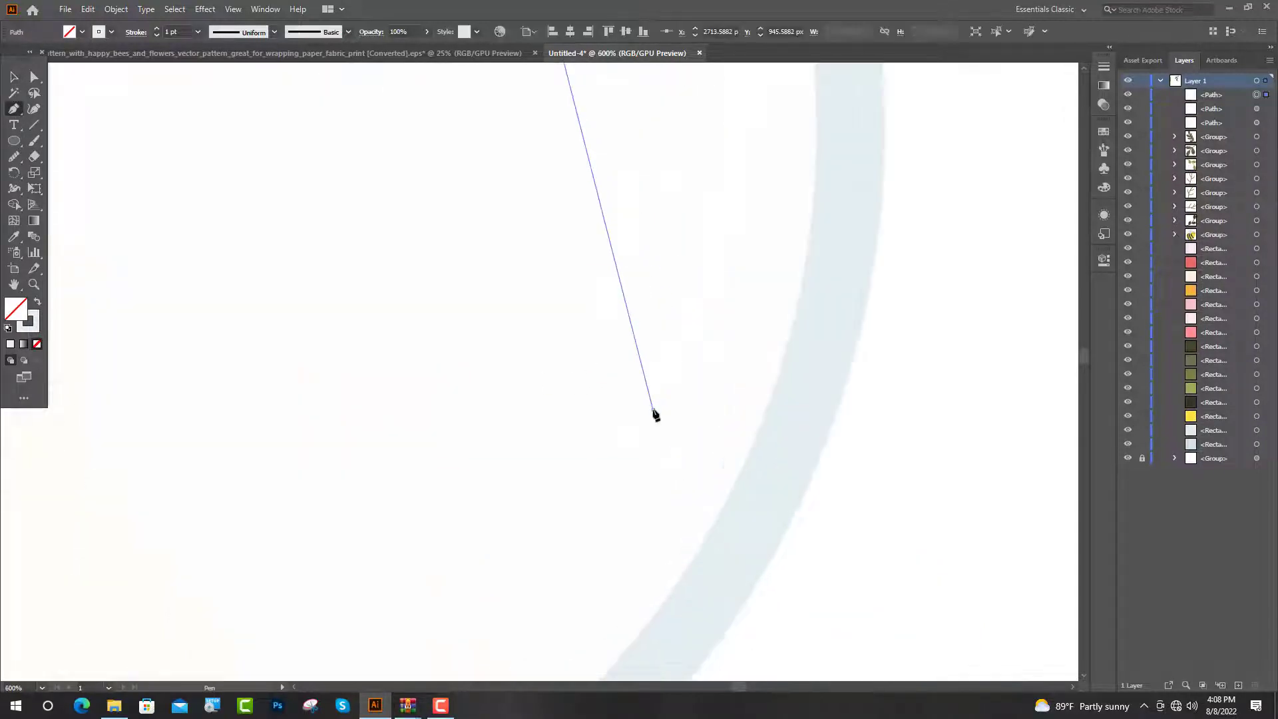
pyautogui.moveTo(660, 363)
pyautogui.mouseDown()
pyautogui.moveTo(613, 616)
pyautogui.moveTo(582, 673)
pyautogui.mouseUp()
pyautogui.scroll(3, 613, 616)
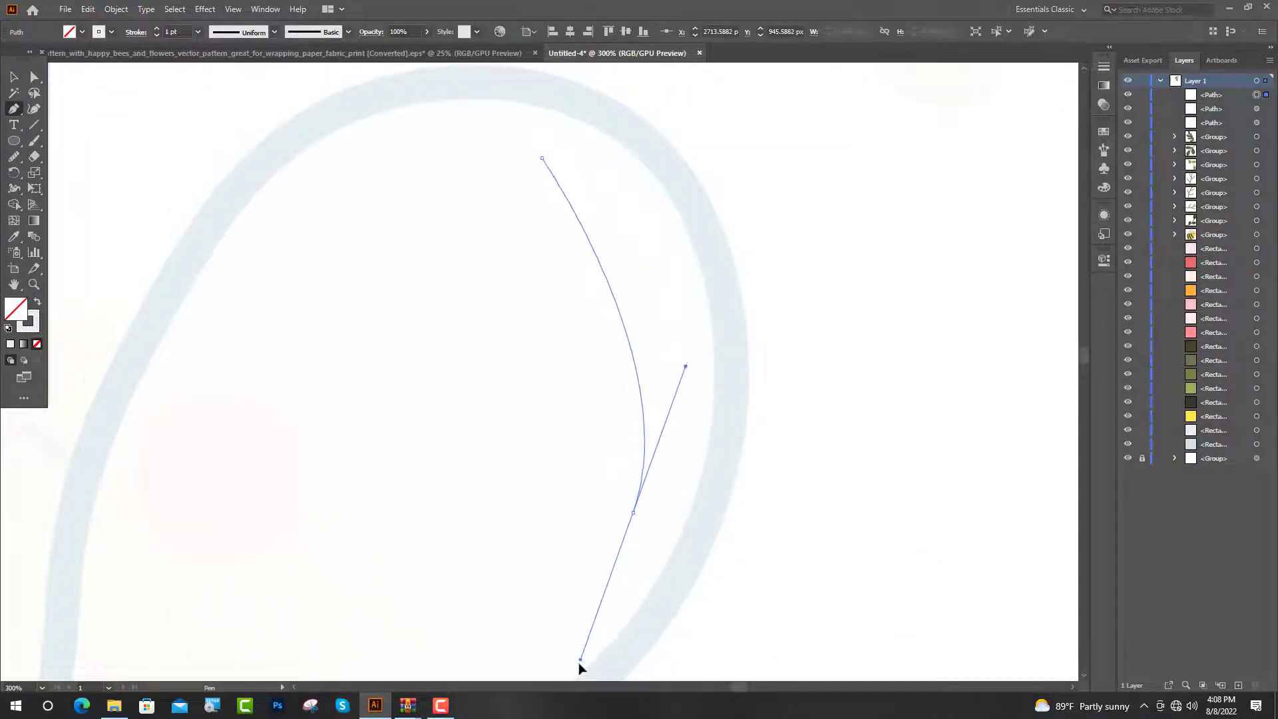
pyautogui.hotkey('ctrl', '+')
pyautogui.press('Escape')
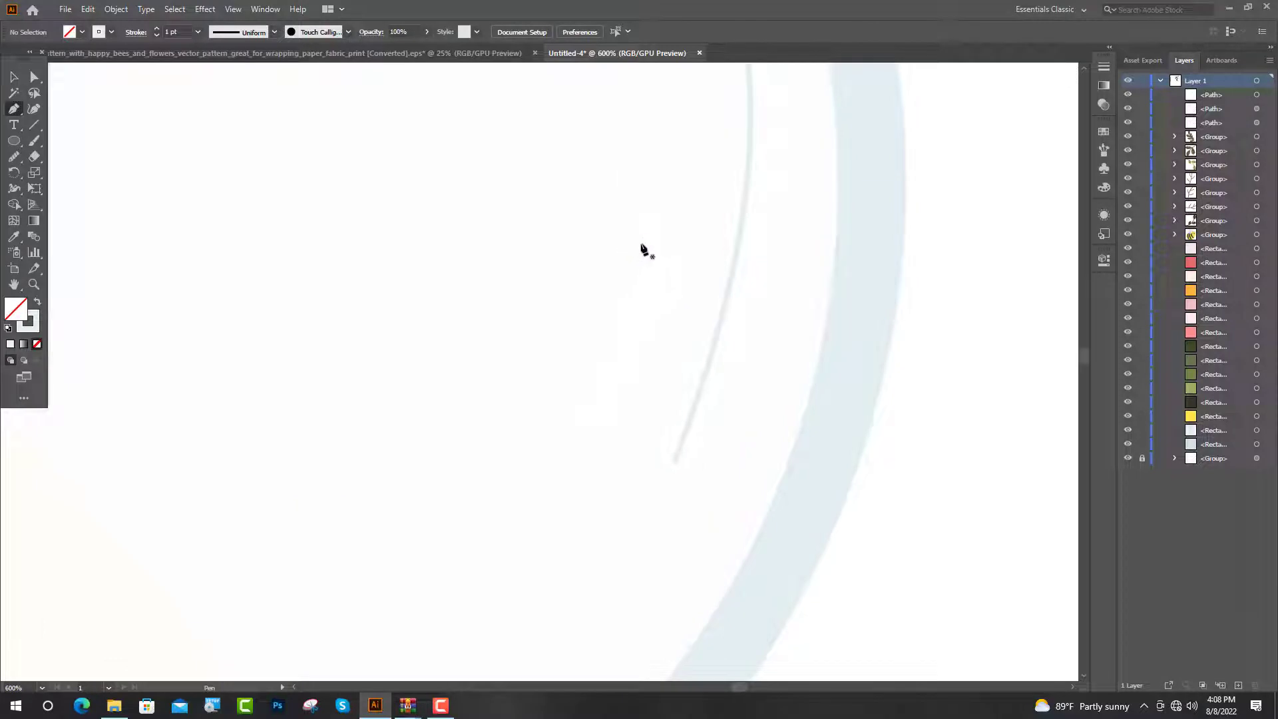
# Add more curved pen lines along the loop's inner edge and near its top
pyautogui.click(641, 244)
pyautogui.moveTo(584, 430); pyautogui.dragTo(532, 494)
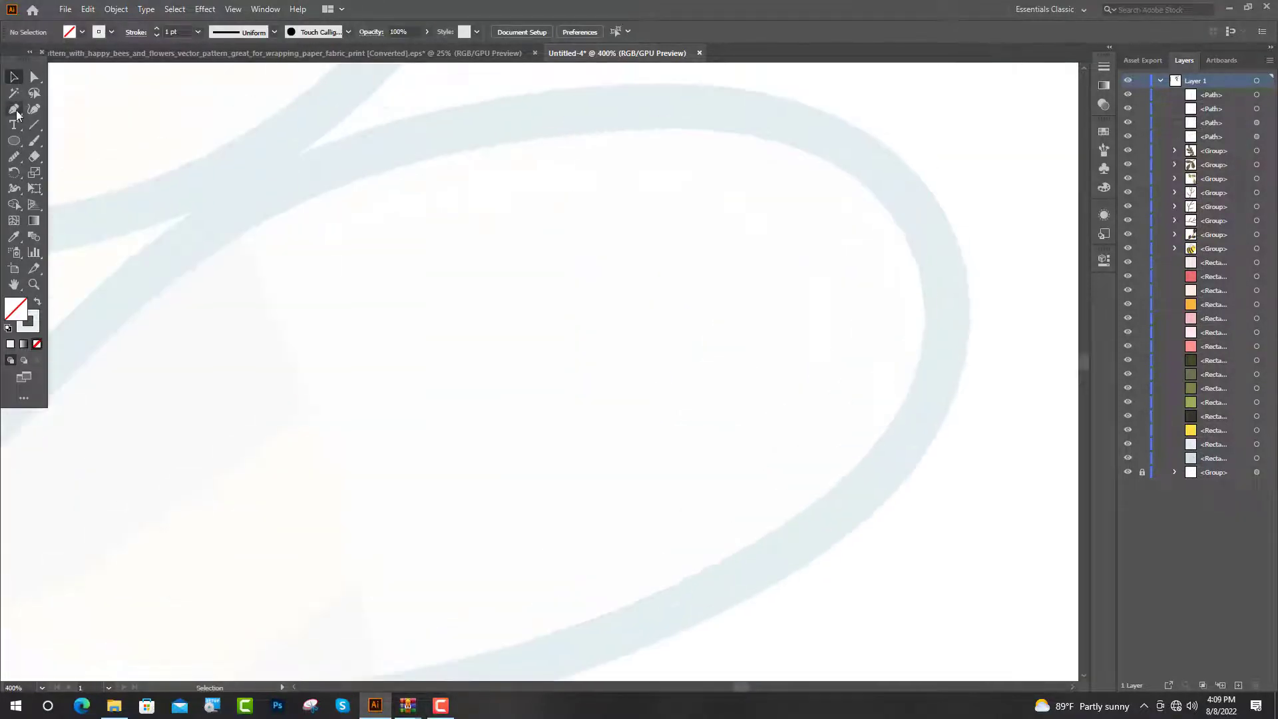
pyautogui.click(312, 251)
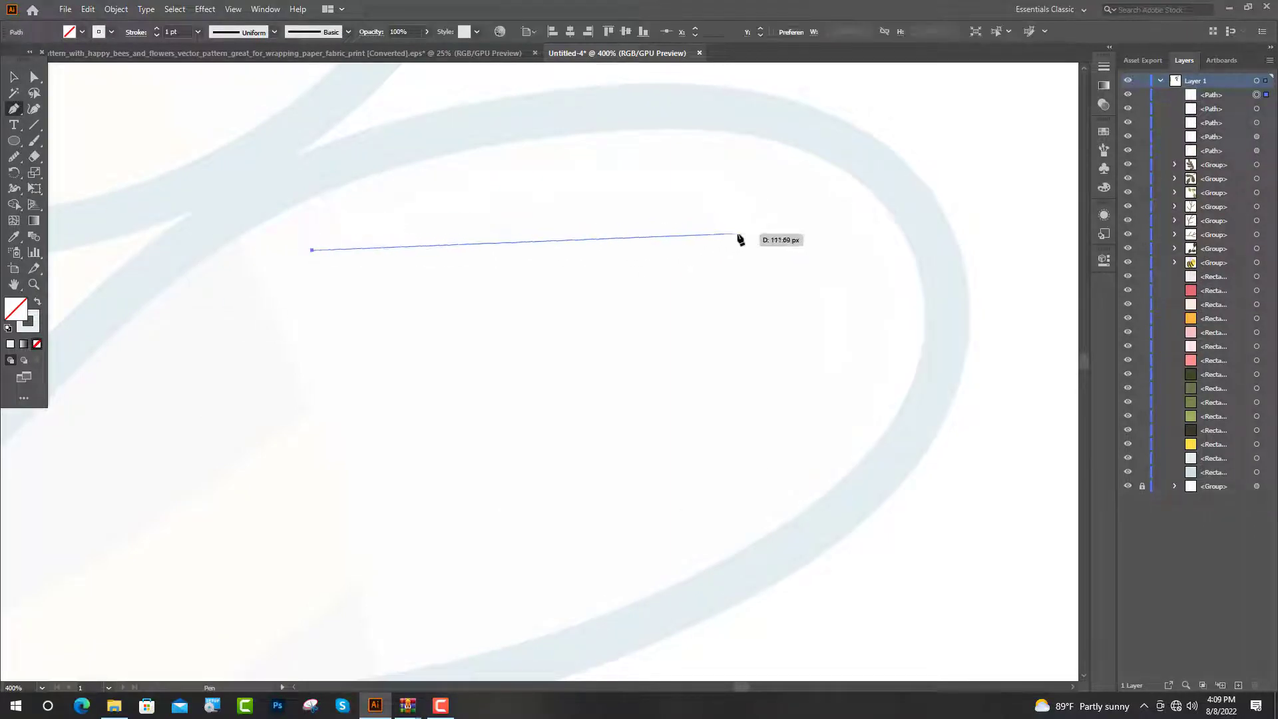
pyautogui.moveTo(763, 227); pyautogui.dragTo(931, 370)
pyautogui.press('Escape')
pyautogui.scroll(-2, 804, 212)
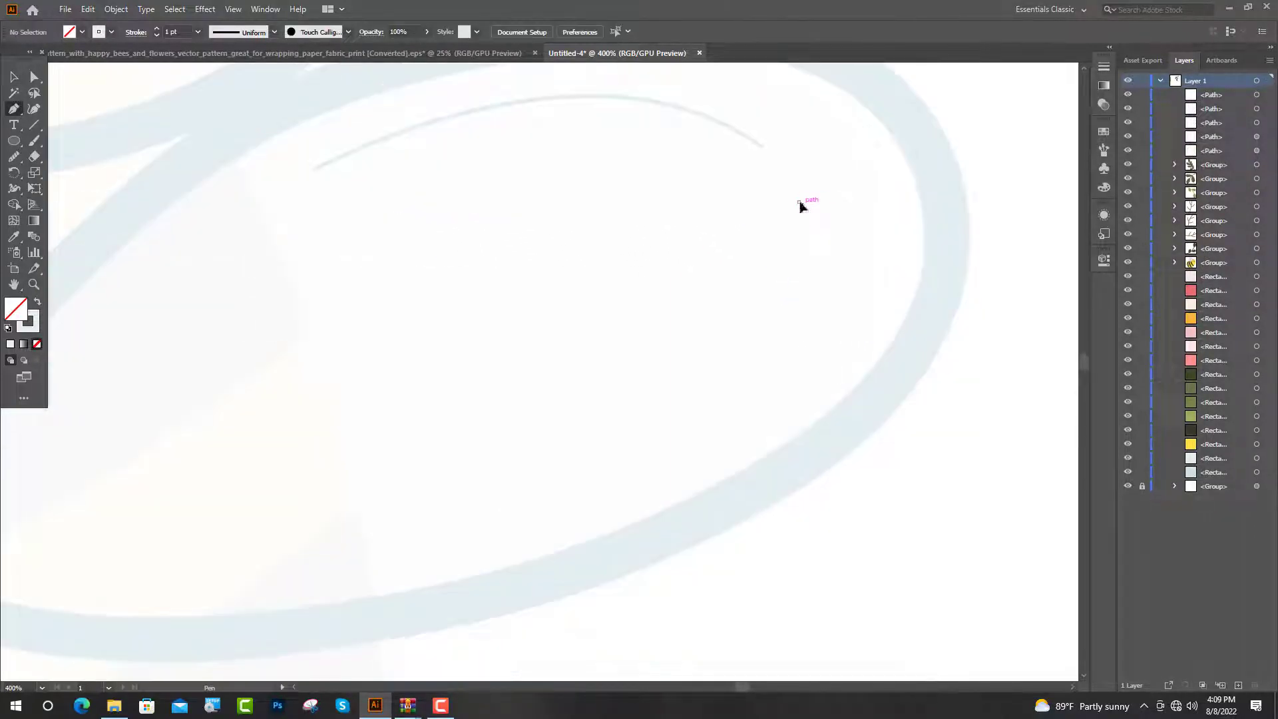
pyautogui.click(798, 202)
pyautogui.moveTo(834, 285); pyautogui.dragTo(833, 299)
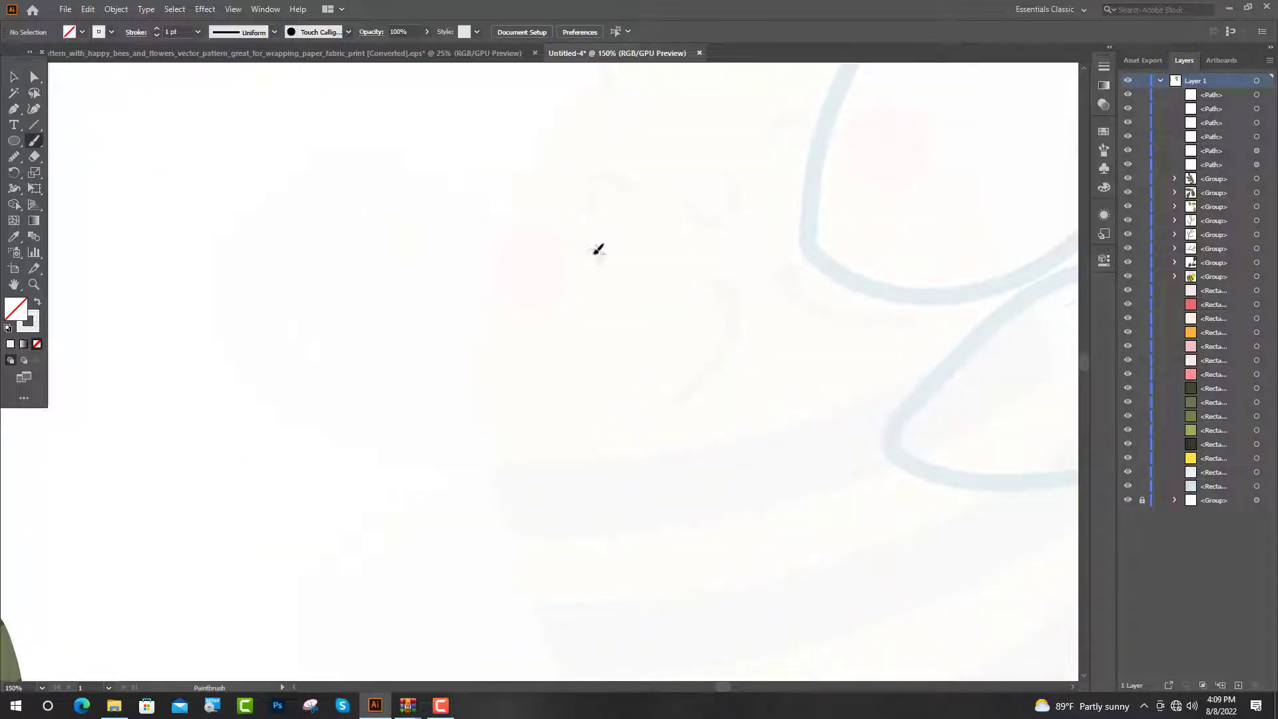
# Brush a new rounded wing loop and draw a curved pen line inside it
pyautogui.moveTo(470, 193); pyautogui.dragTo(203, 254)
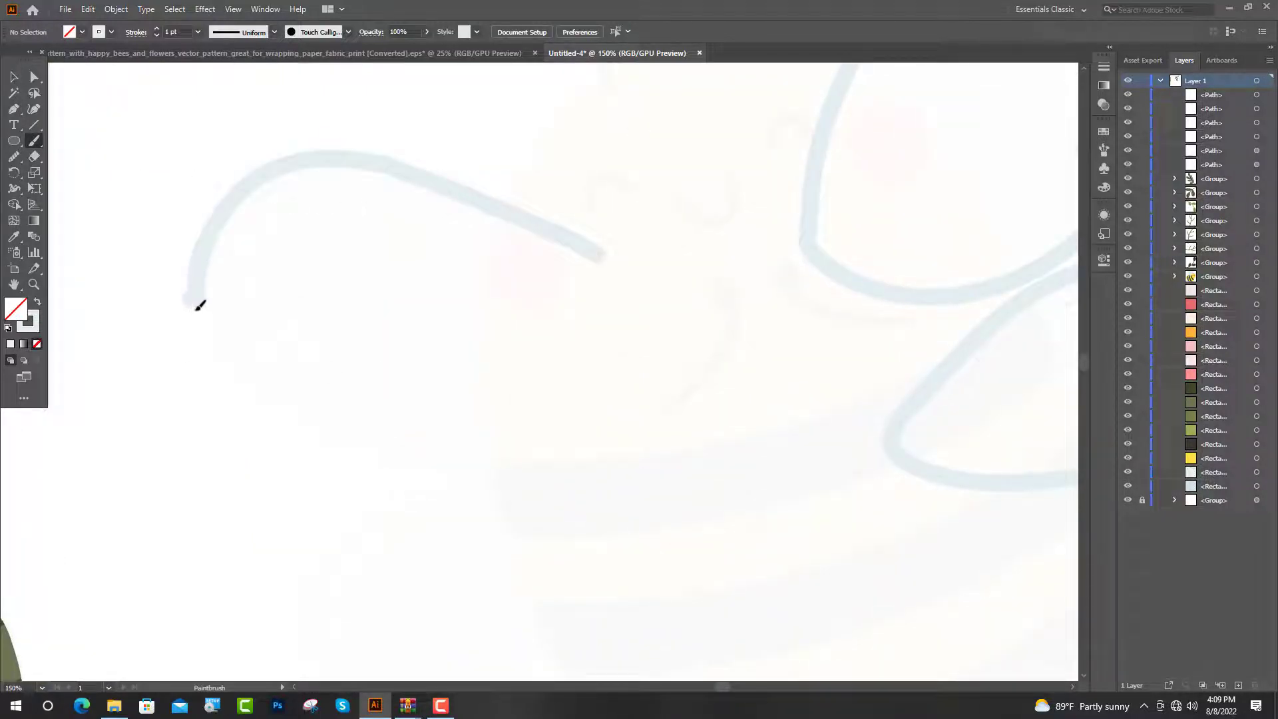
pyautogui.moveTo(321, 443); pyautogui.dragTo(602, 256)
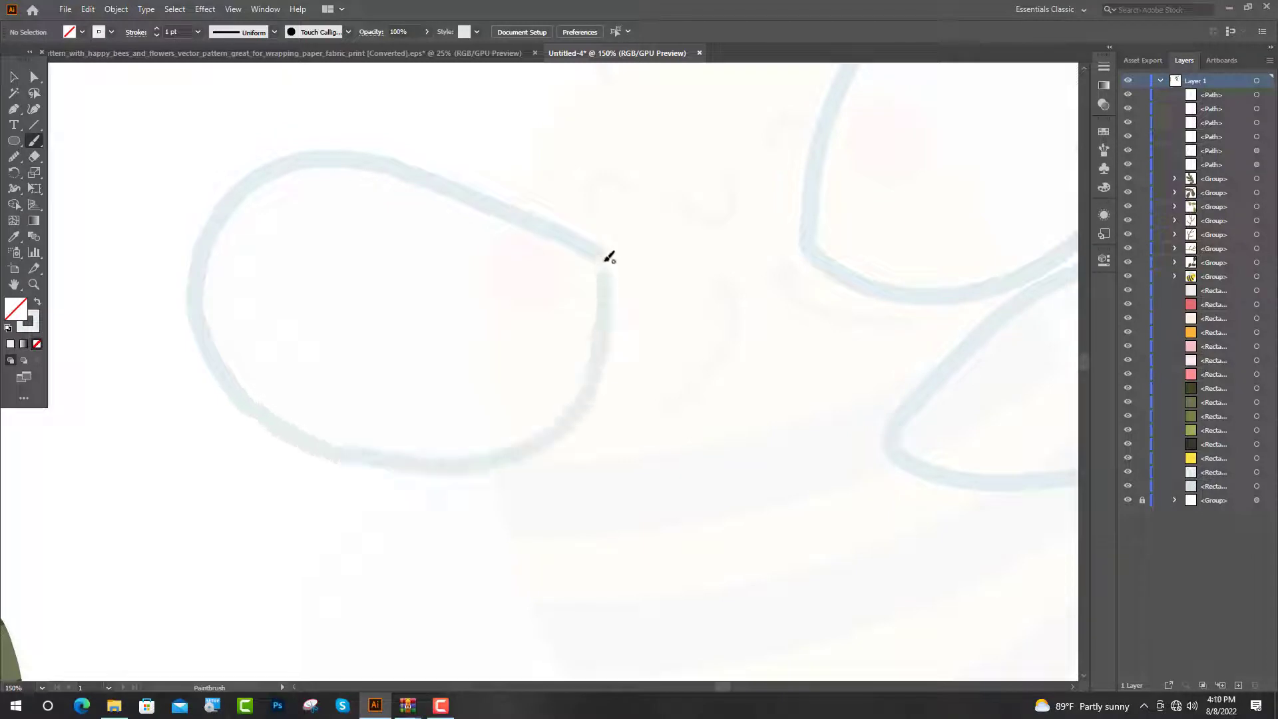
pyautogui.hotkey('ctrl', '=')
pyautogui.press('p')
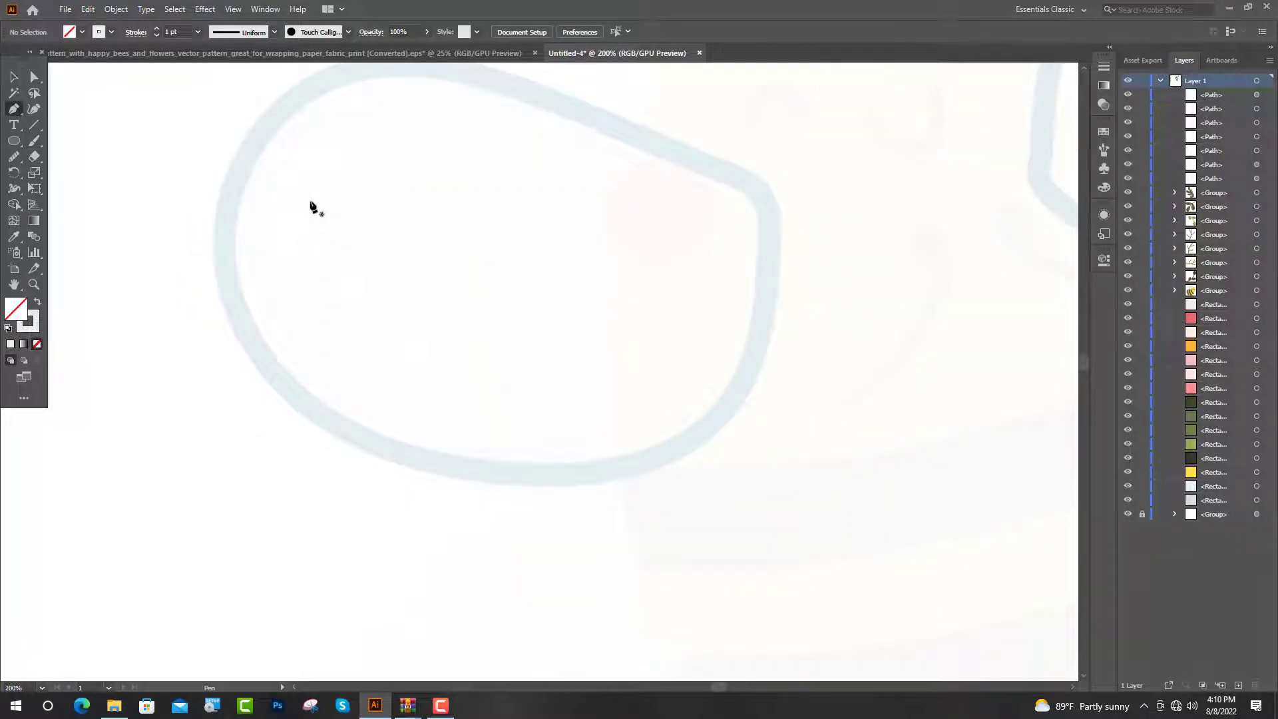
pyautogui.scroll(1, 323, 183)
pyautogui.moveTo(404, 428); pyautogui.dragTo(646, 611)
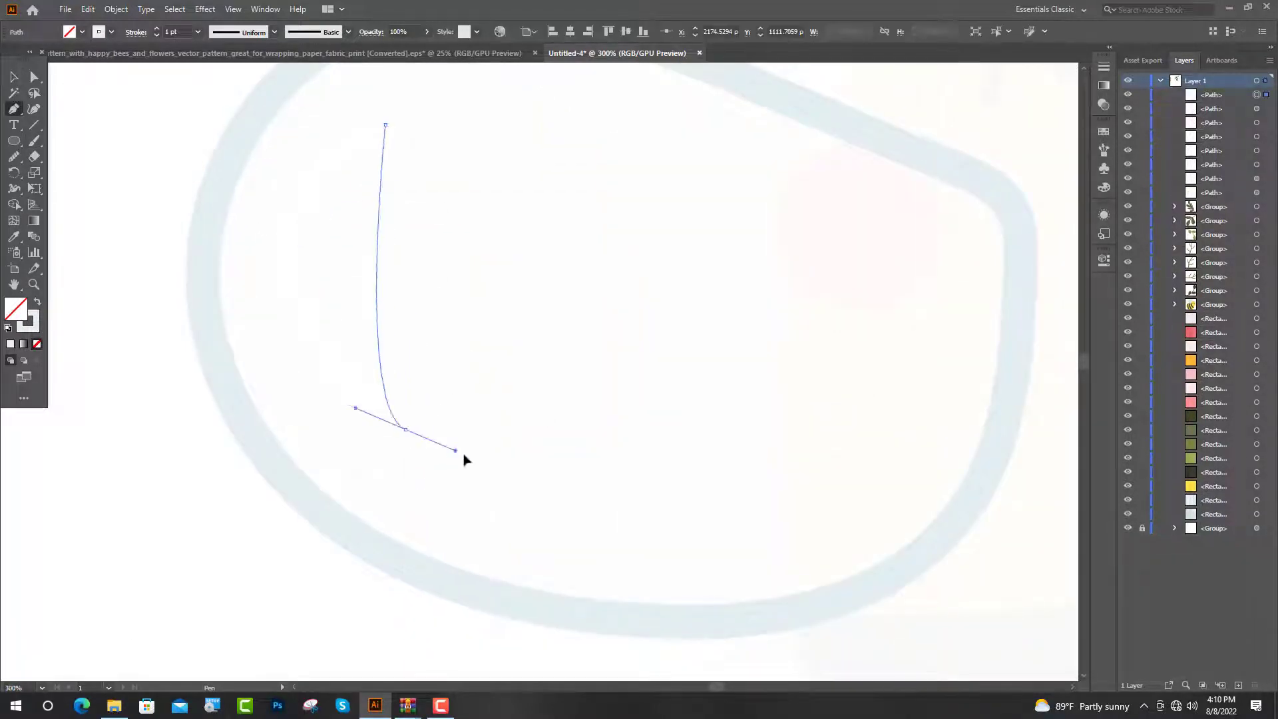
pyautogui.click(405, 429)
pyautogui.scroll(-1, 376, 218)
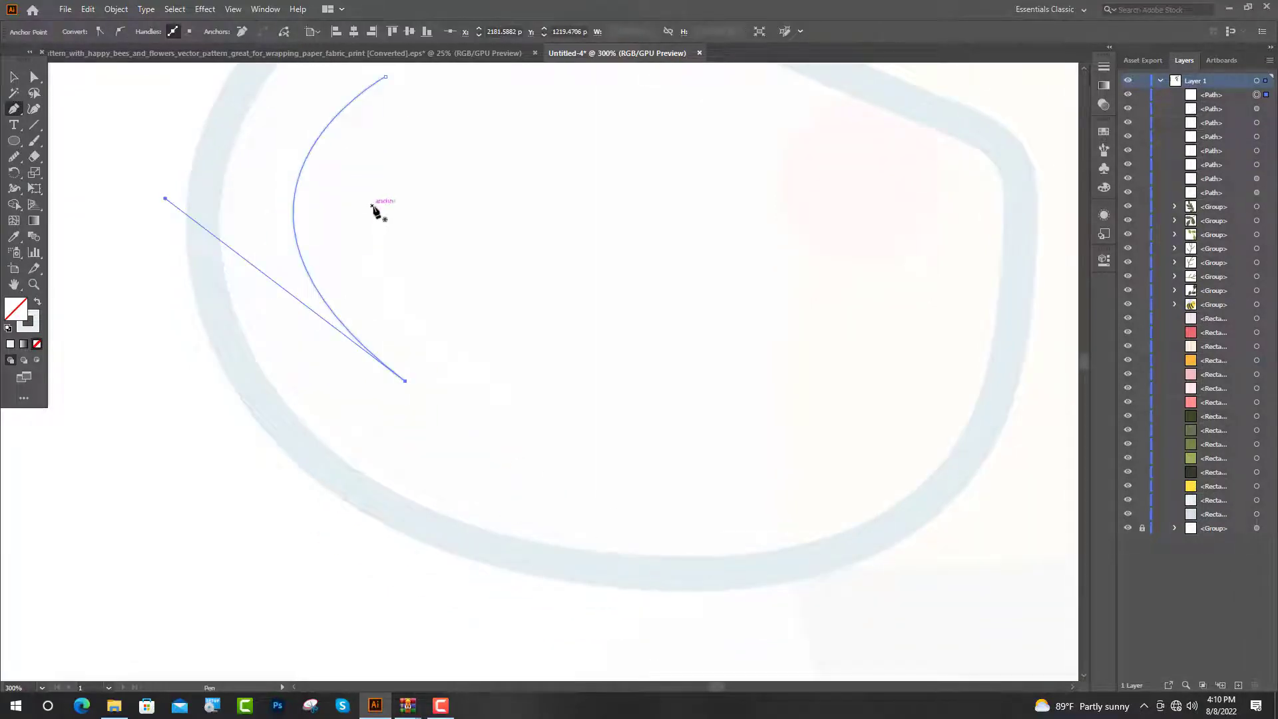
# Draw another curved pen path inside the loop
pyautogui.click(373, 207)
pyautogui.moveTo(519, 402); pyautogui.dragTo(638, 451)
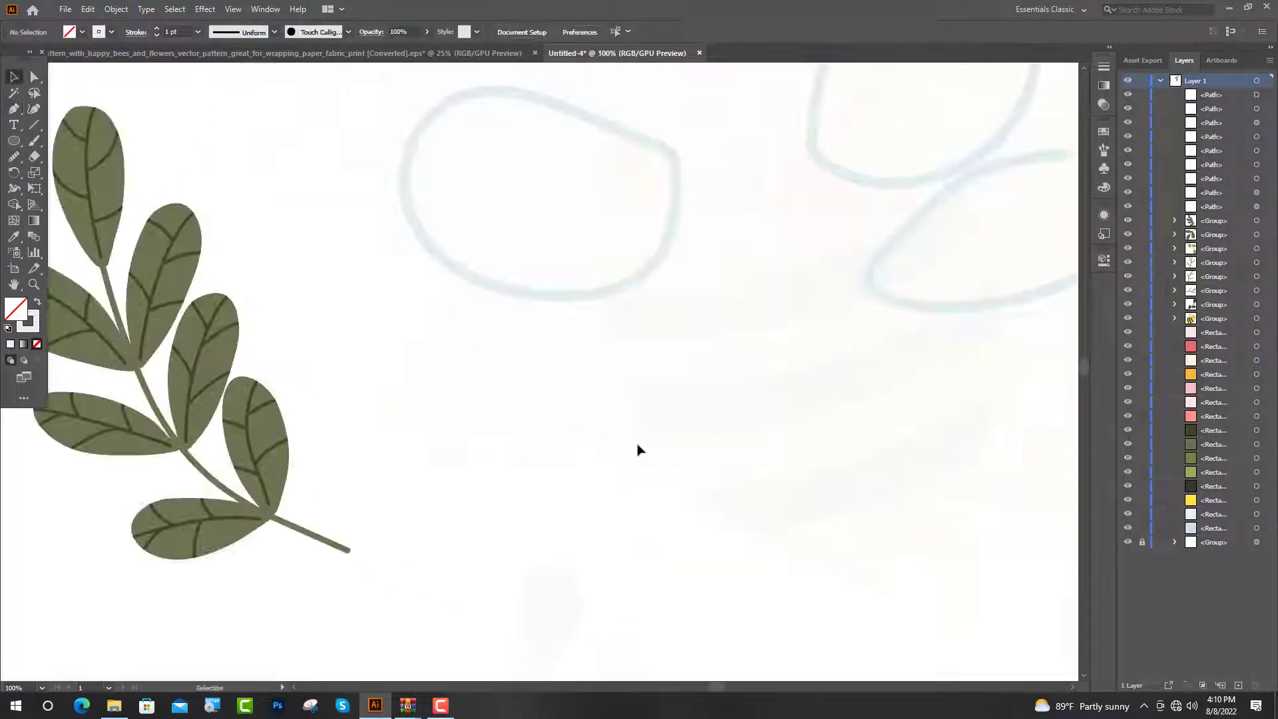
pyautogui.scroll(1, 637, 451)
pyautogui.scroll(-1, 654, 402)
# Paint the closed lower wing outline below the top wing with the Paintbrush
pyautogui.press('b')
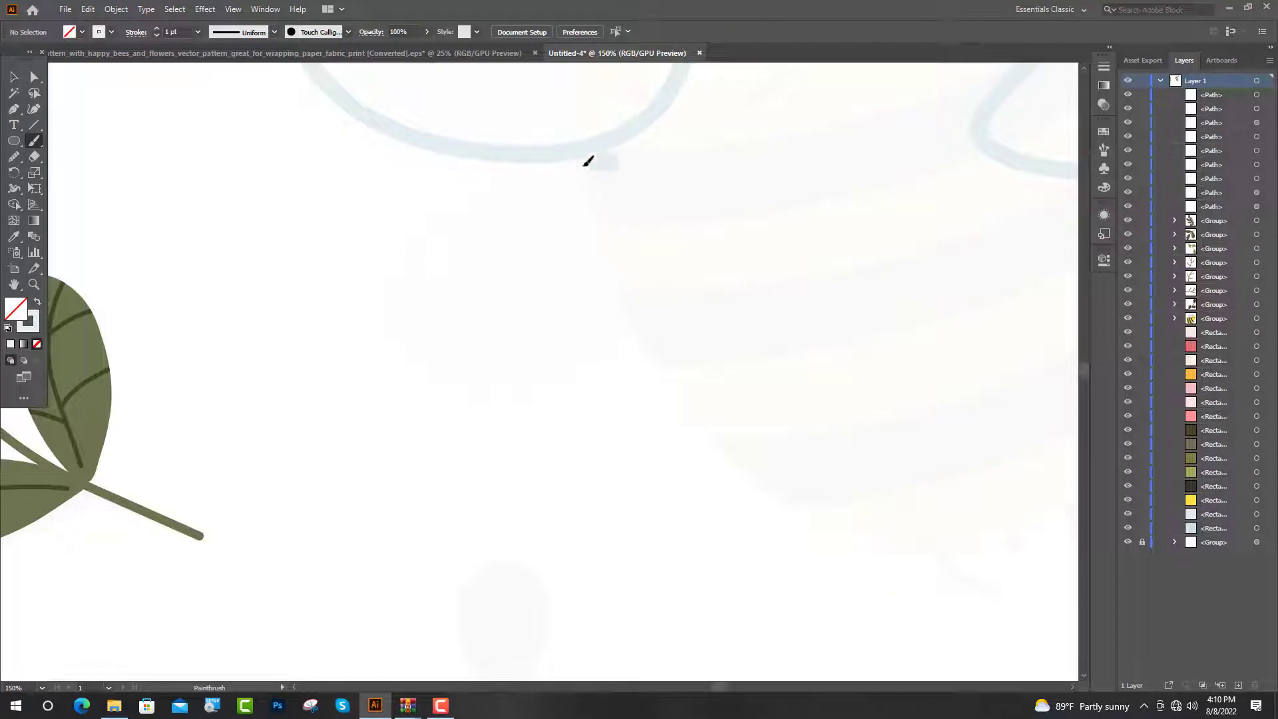
pyautogui.moveTo(587, 162); pyautogui.dragTo(476, 210)
pyautogui.moveTo(433, 275); pyautogui.dragTo(599, 163)
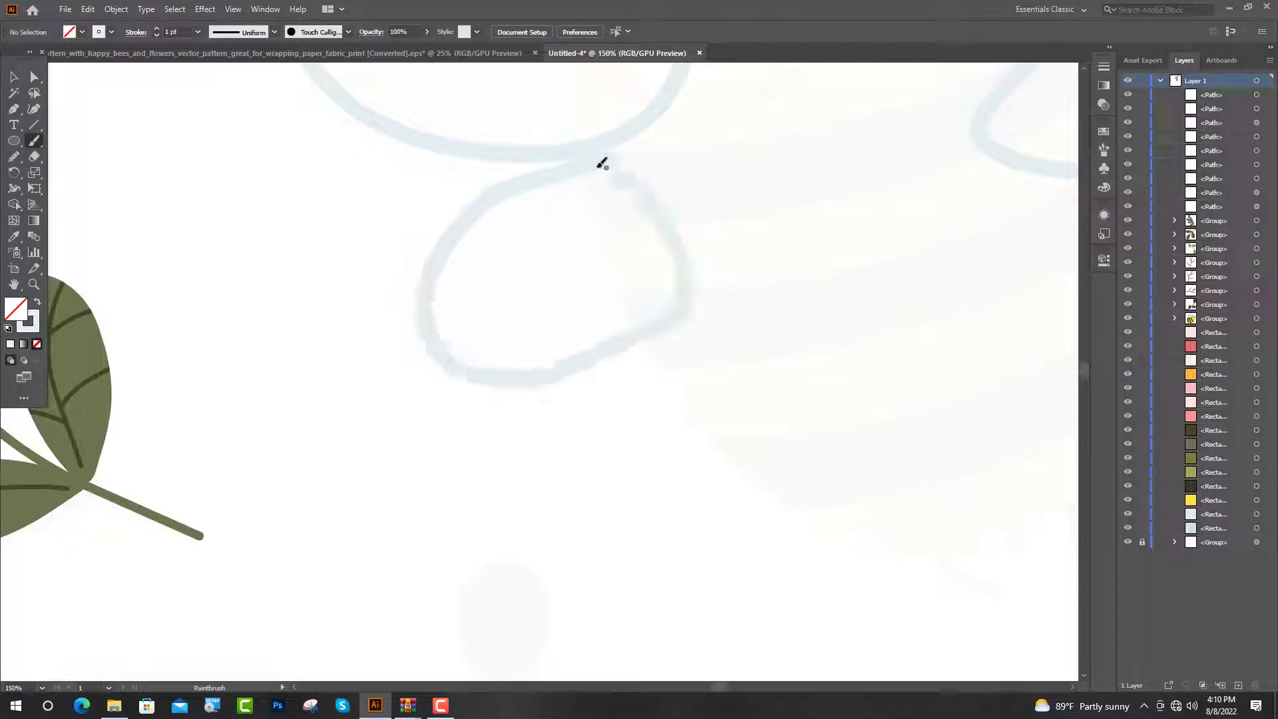
pyautogui.hotkey('ctrl', '+')
pyautogui.hotkey('ctrl', '+')
# Draw a curved pen highlight line inside the new lower wing
pyautogui.click(12, 108)
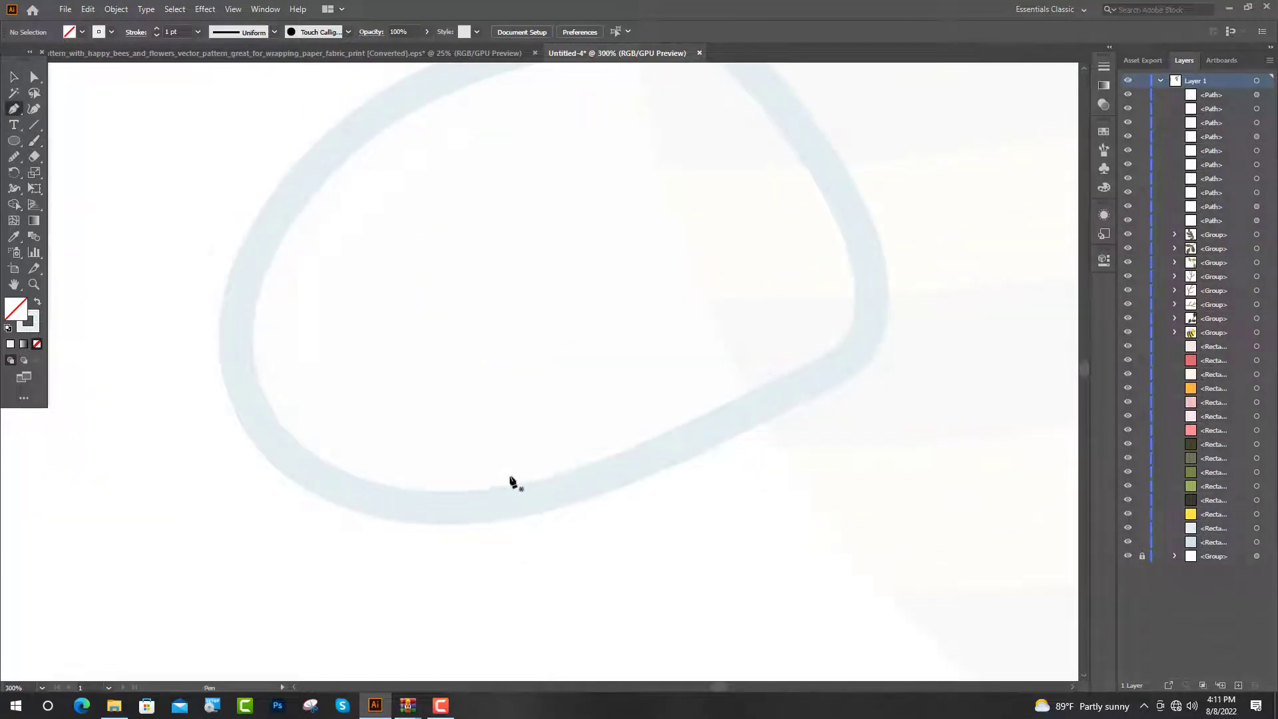
pyautogui.hotkey('ctrl', '+')
pyautogui.click(331, 416)
pyautogui.click(384, 261)
pyautogui.scroll(1, 473, 157)
pyautogui.scroll(2, 457, 220)
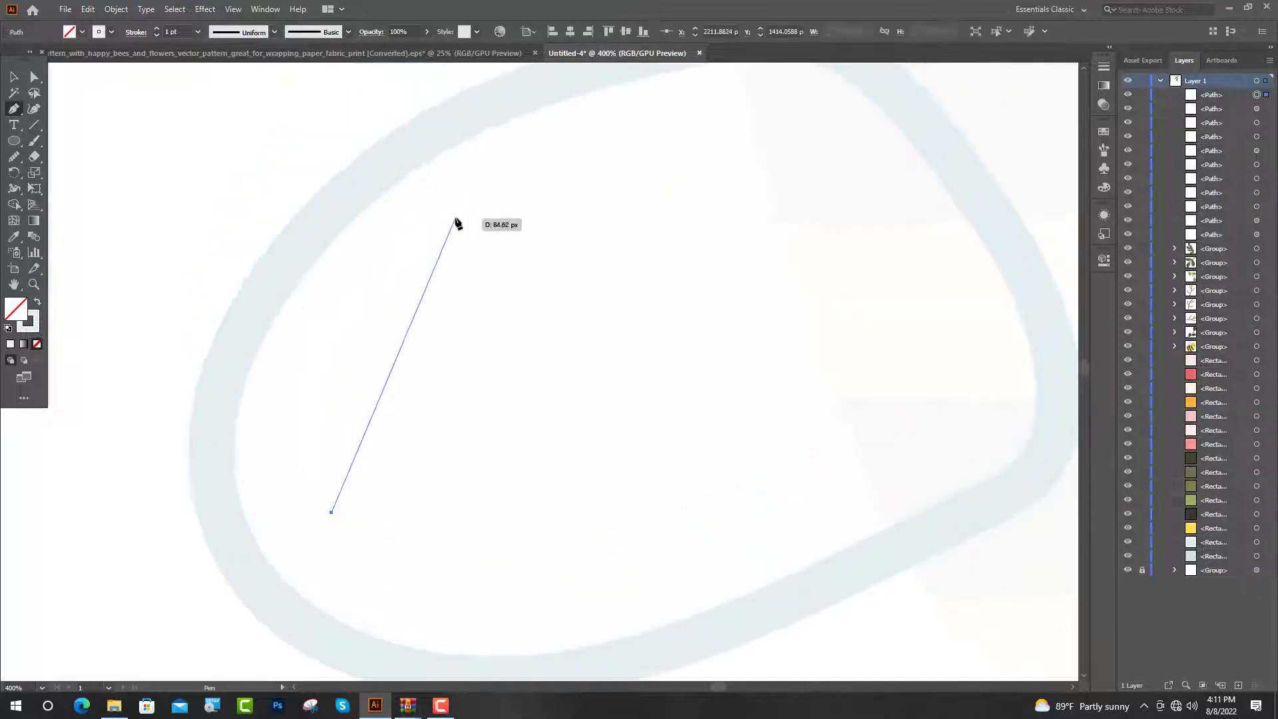
pyautogui.moveTo(456, 218); pyautogui.dragTo(645, 143)
pyautogui.keyDown('ctrl'); pyautogui.click(562, 219); pyautogui.keyUp('ctrl')
pyautogui.hotkey('ctrl', '+')
pyautogui.hotkey('ctrl', '+')
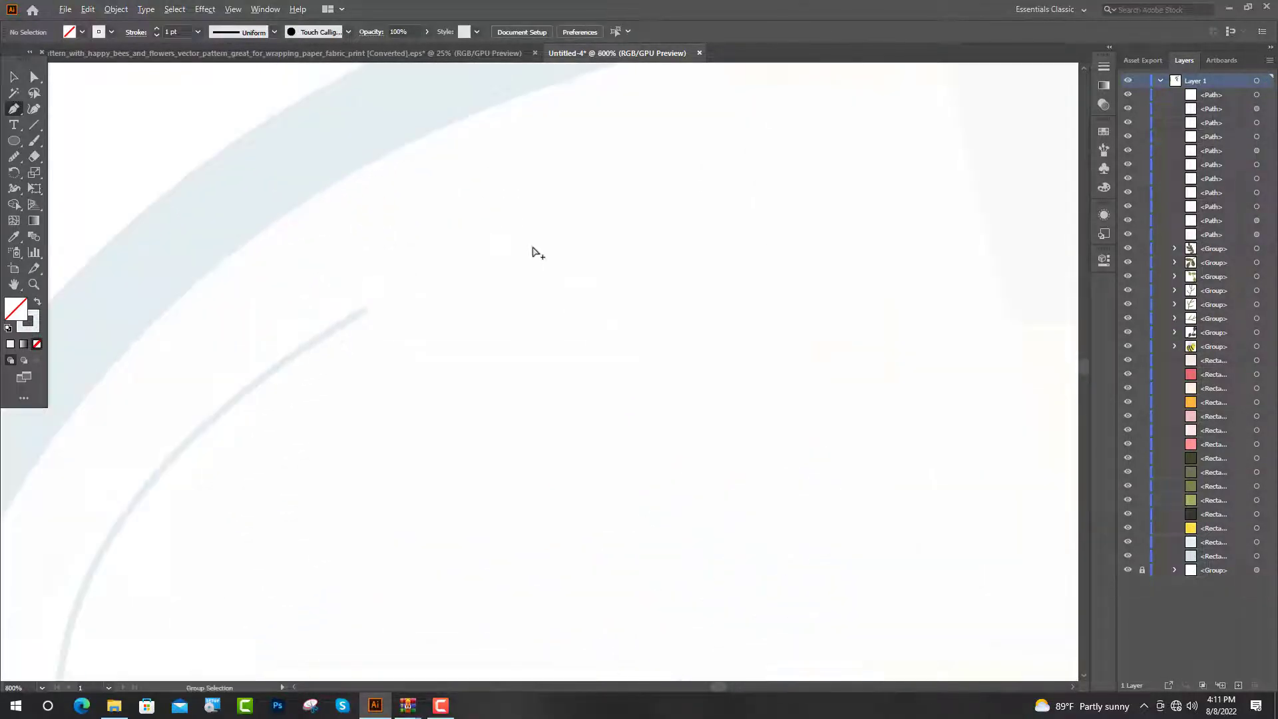
# Add a second highlight line, then box-select the highlights in the left and top-right wings
pyautogui.click(457, 266)
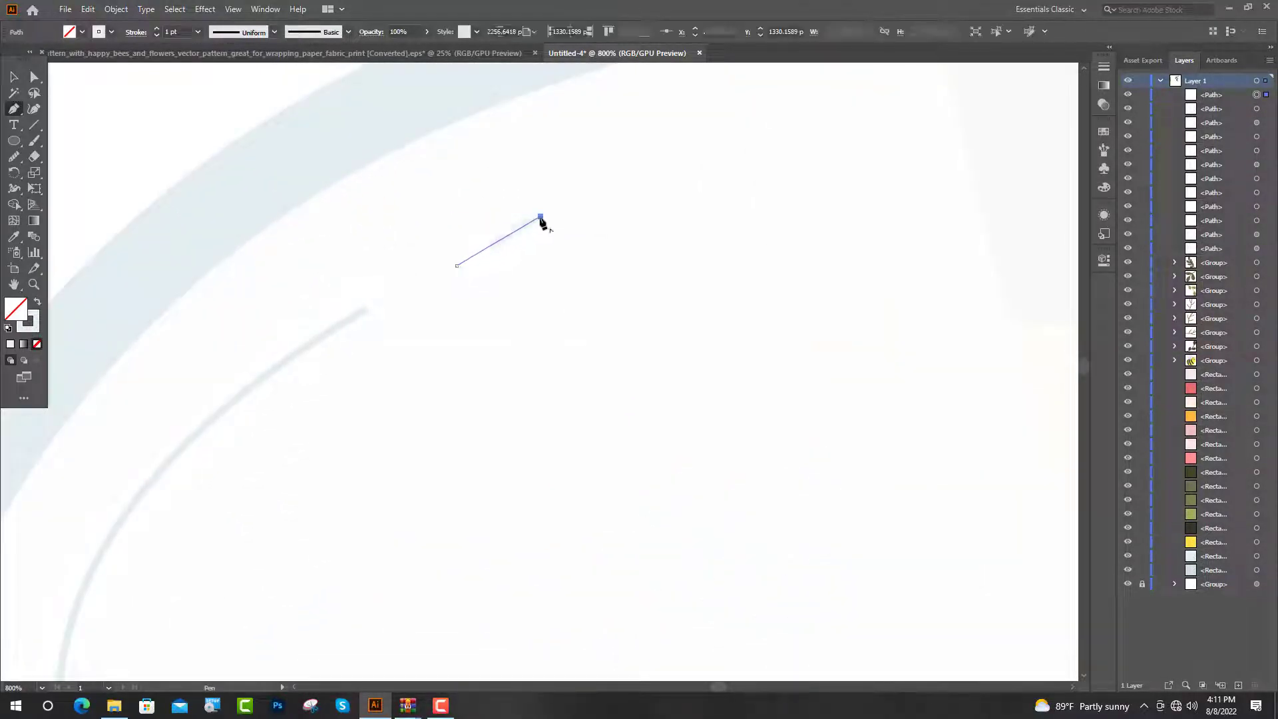
pyautogui.click(539, 216)
pyautogui.click(15, 78)
pyautogui.hotkey('ctrl', '1')
pyautogui.moveTo(374, 278); pyautogui.dragTo(440, 361)
pyautogui.moveTo(950, 153); pyautogui.dragTo(912, 217)
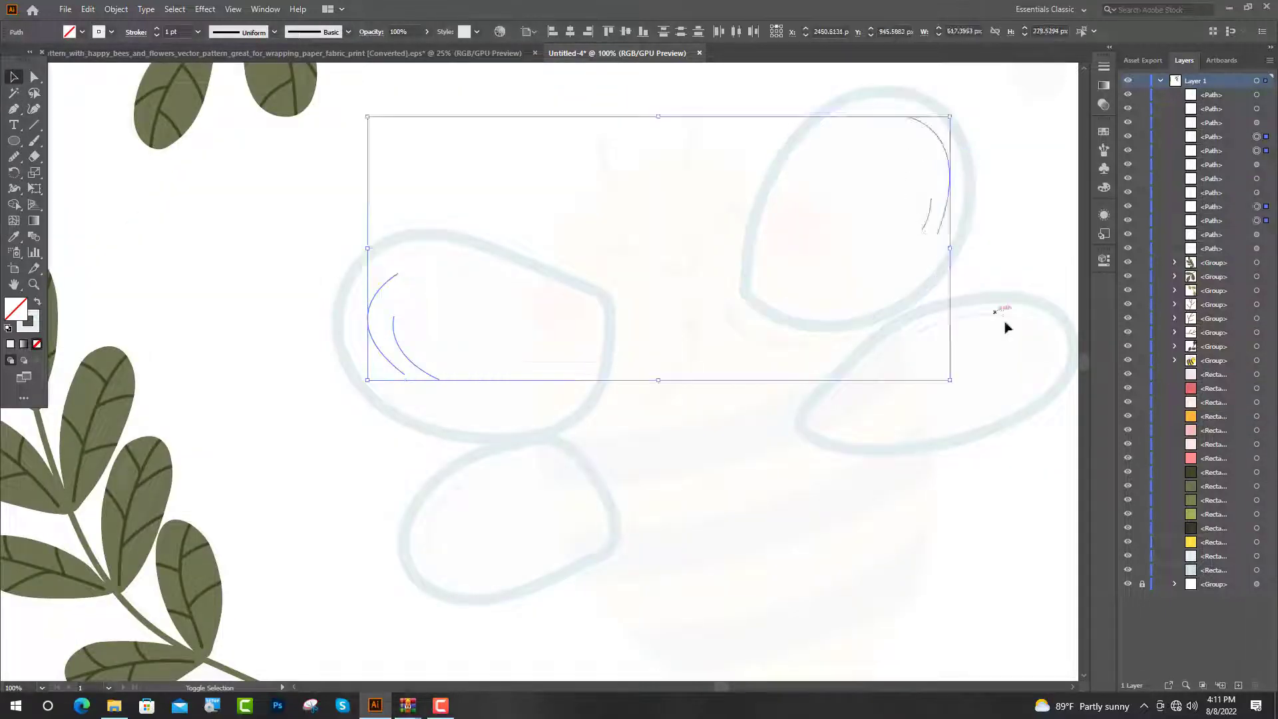
# Make all wing highlights white with the Eyedropper and apply the Touch Calligraphic brush
pyautogui.moveTo(1041, 360); pyautogui.dragTo(1042, 360)
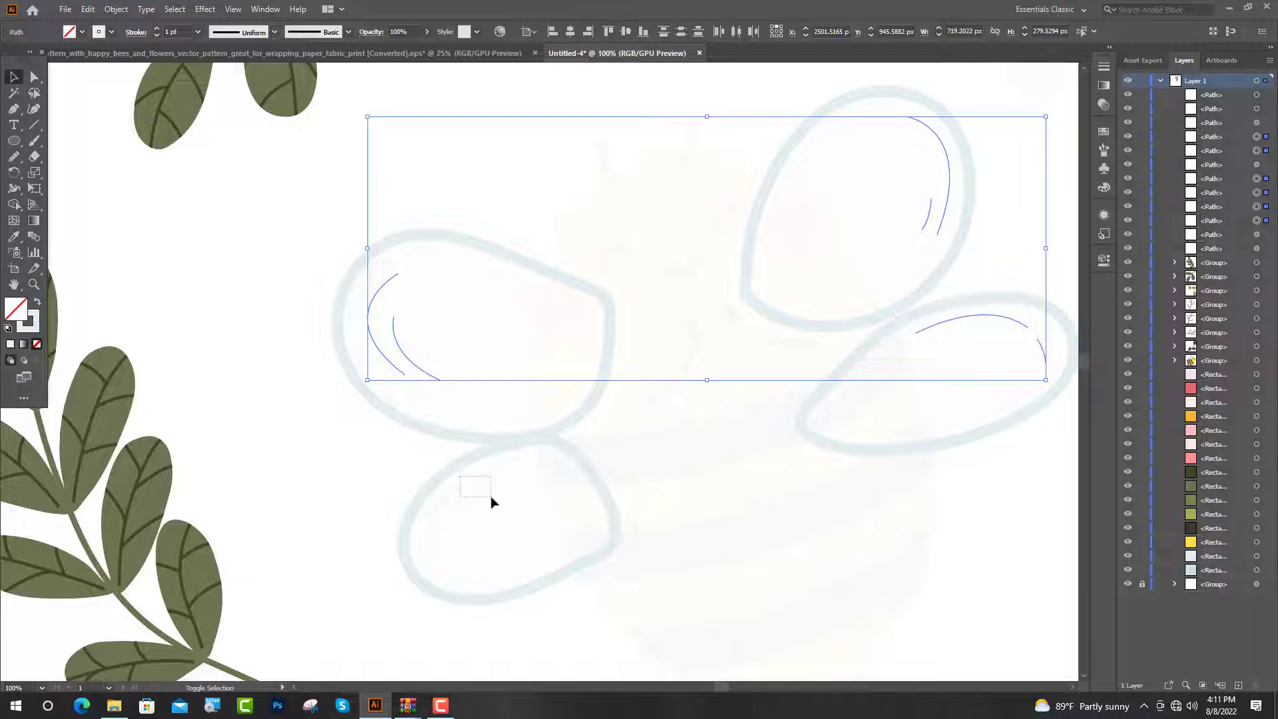
pyautogui.moveTo(460, 476); pyautogui.dragTo(493, 503)
pyautogui.scroll(-2, 543, 506)
pyautogui.press('i')
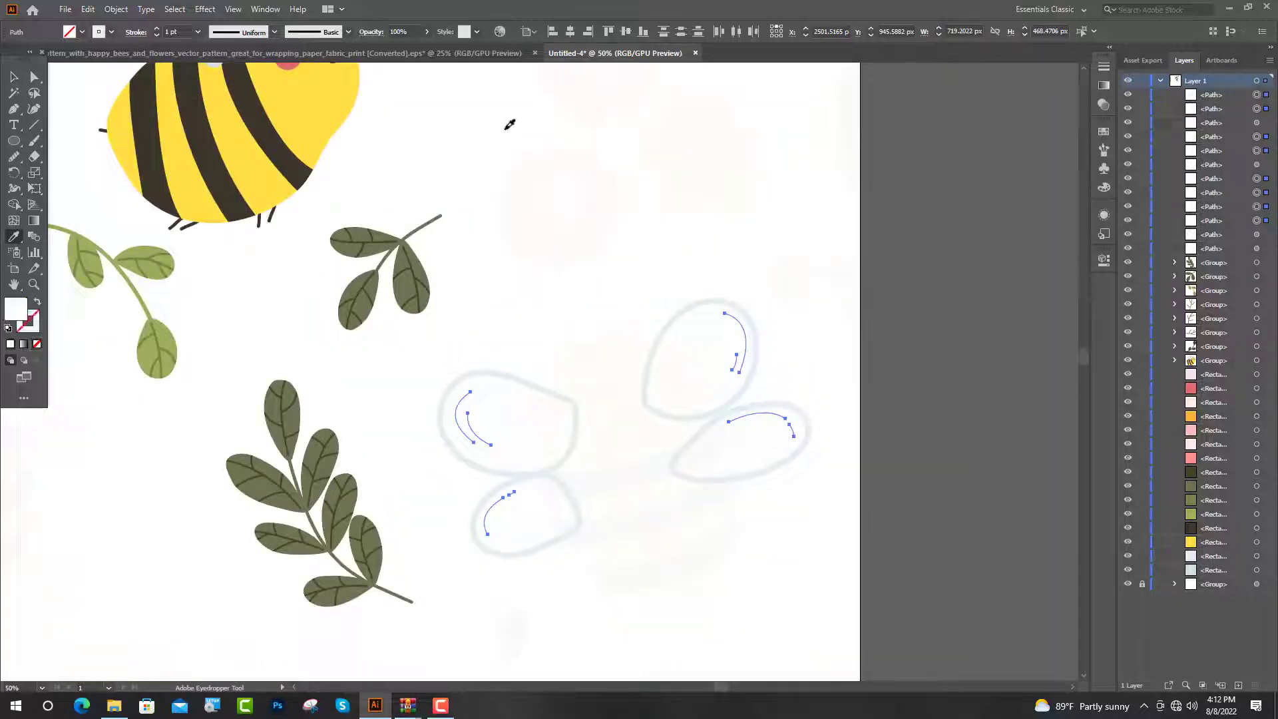
pyautogui.press('v')
pyautogui.click(1104, 150)
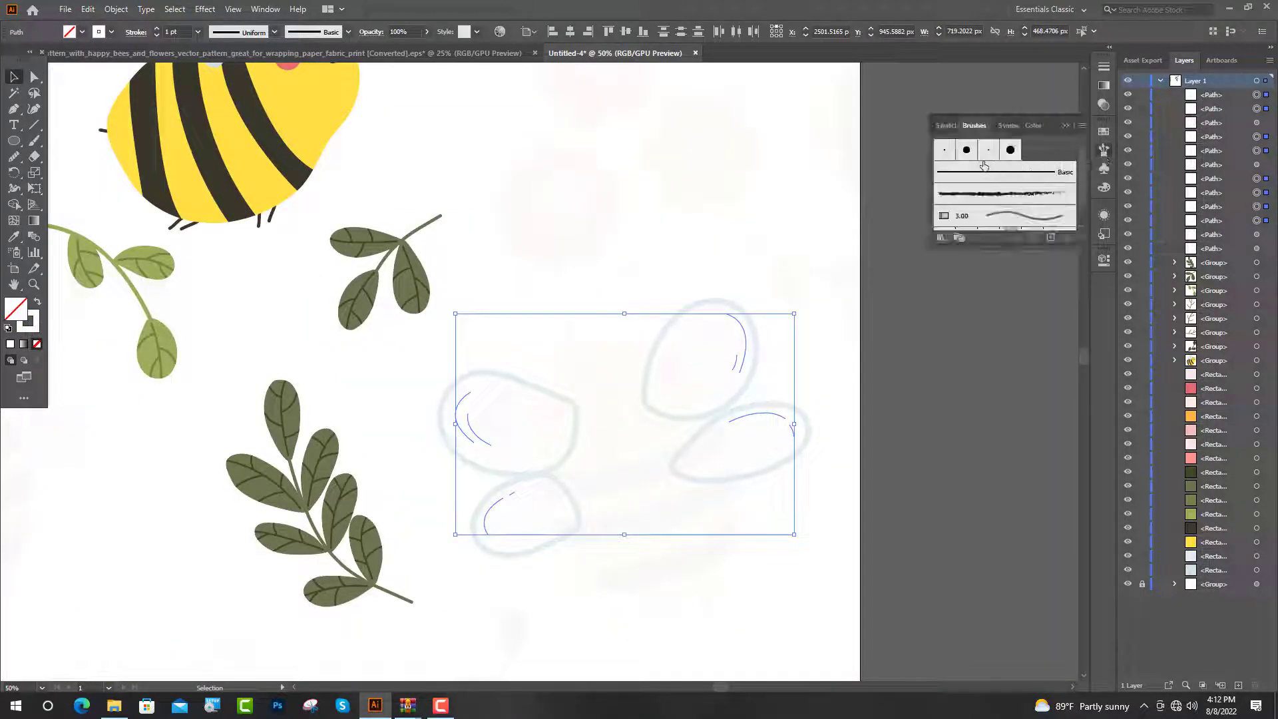
pyautogui.click(950, 153)
pyautogui.hotkey('ctrl', '1')
# Select the four wing shapes, then hide the wing and highlight paths in Layers
pyautogui.click(832, 200)
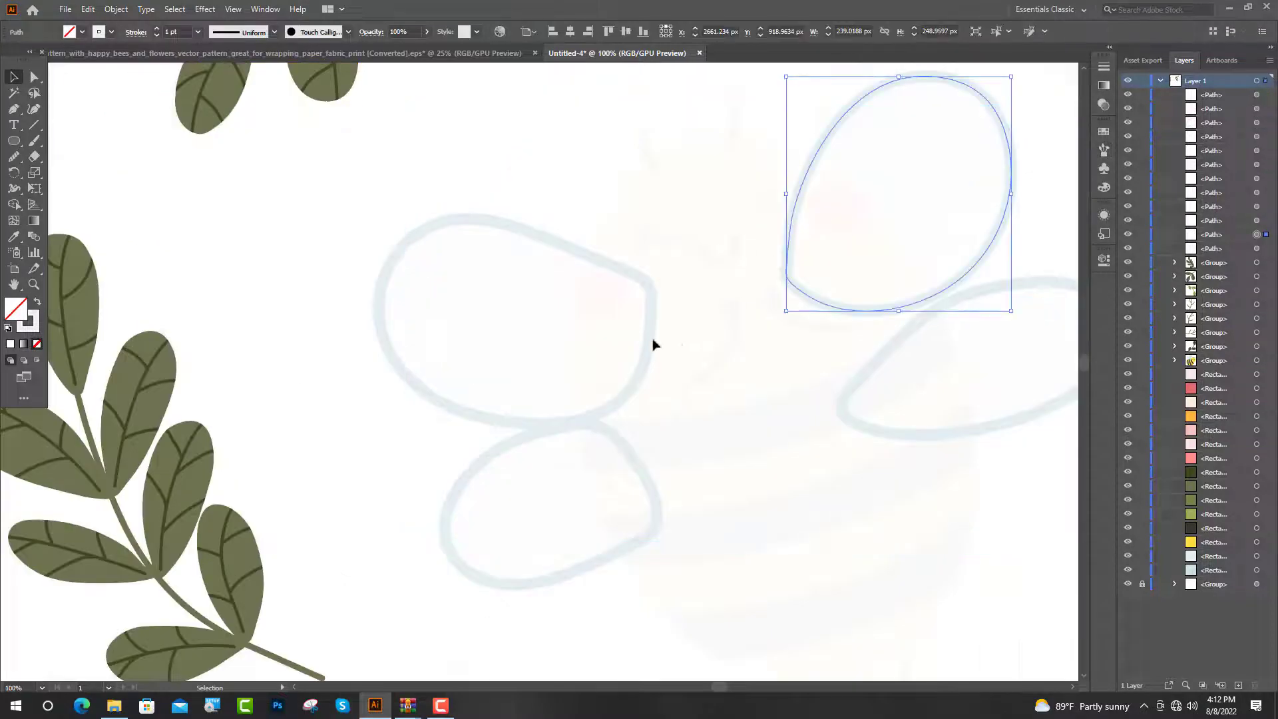
pyautogui.keyDown('shift'); pyautogui.click(651, 342); pyautogui.keyUp('shift')
pyautogui.keyDown('shift'); pyautogui.click(841, 399); pyautogui.keyUp('shift')
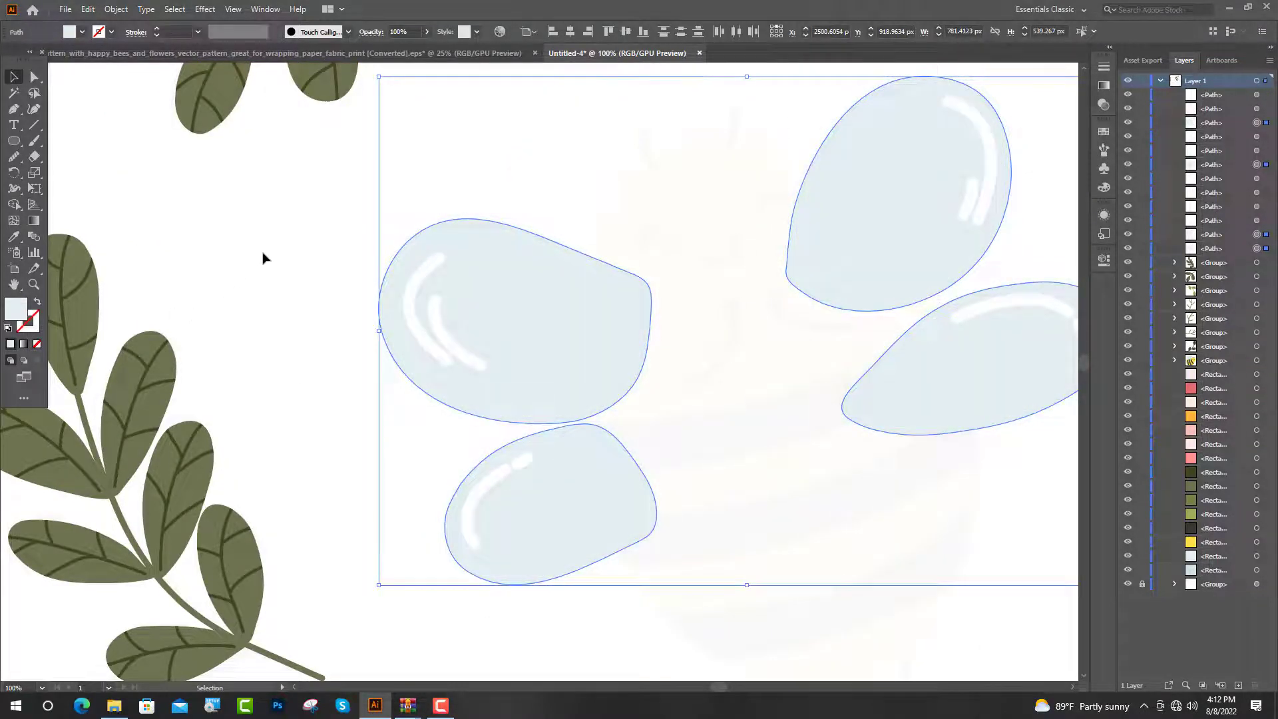
pyautogui.click(325, 371)
pyautogui.hscroll(2, 325, 371)
pyautogui.moveTo(1130, 114); pyautogui.dragTo(1129, 249)
pyautogui.hotkey('ctrl', '-')
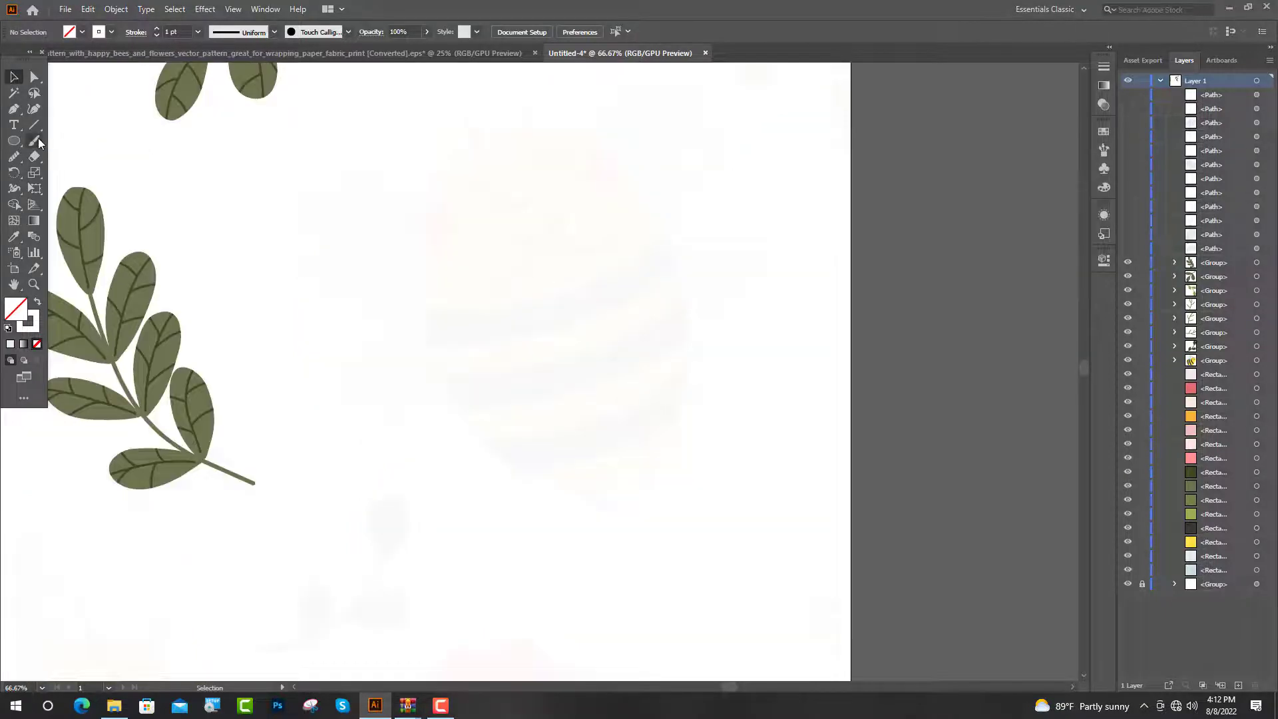
# Hide the remaining wing paths and paint a closed yellow oval outline for the bee's body
pyautogui.click(34, 141)
pyautogui.hotkey('ctrl', '1')
pyautogui.moveTo(434, 158); pyautogui.dragTo(441, 144)
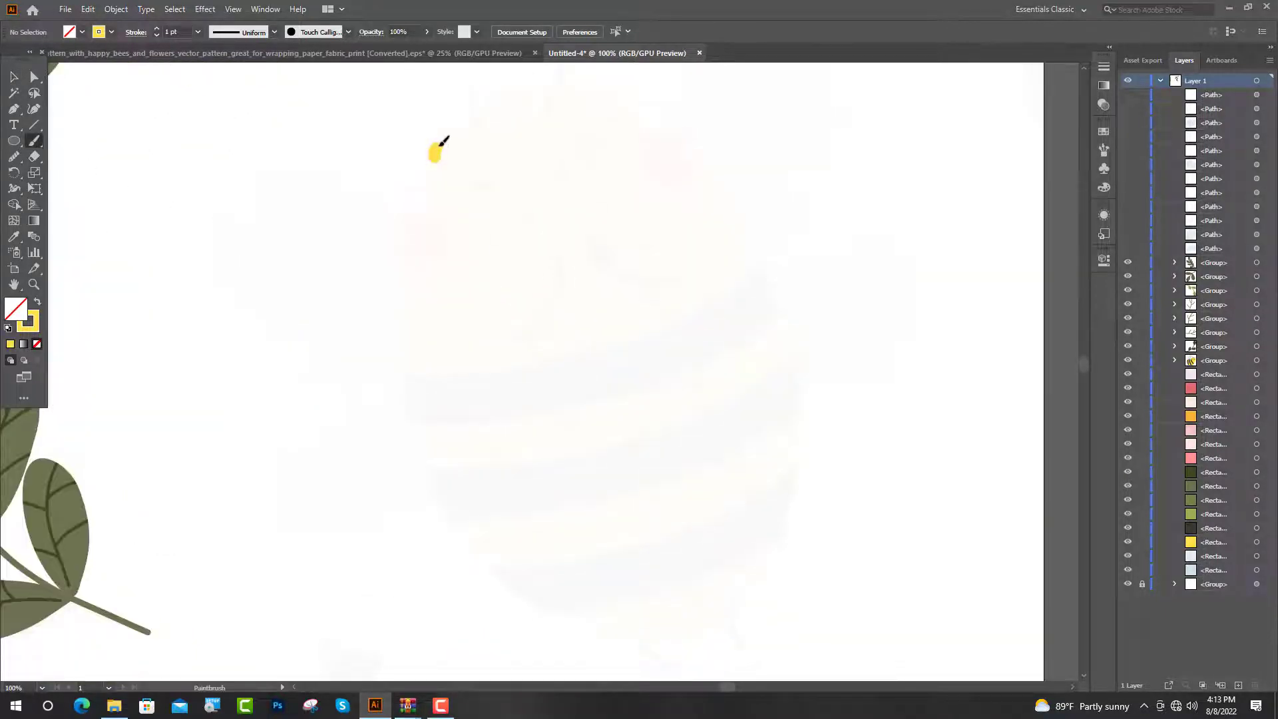
pyautogui.moveTo(490, 104); pyautogui.dragTo(638, 112)
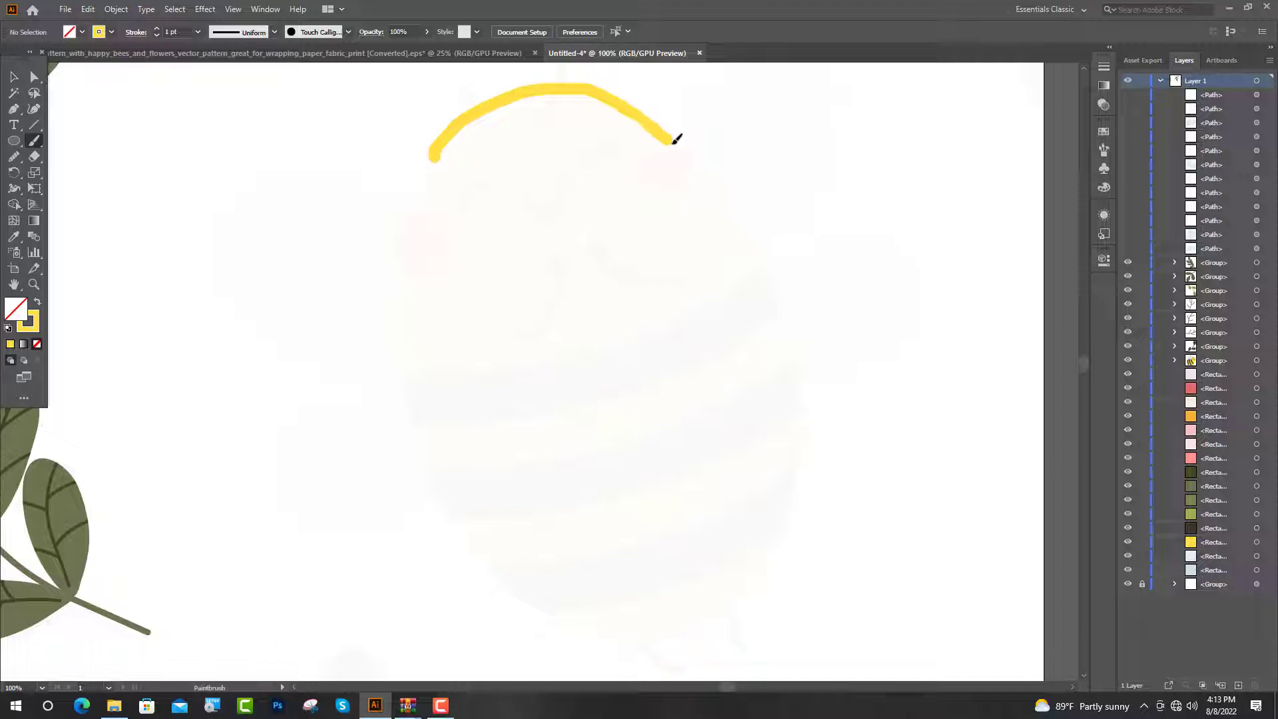
pyautogui.moveTo(739, 232); pyautogui.dragTo(807, 425)
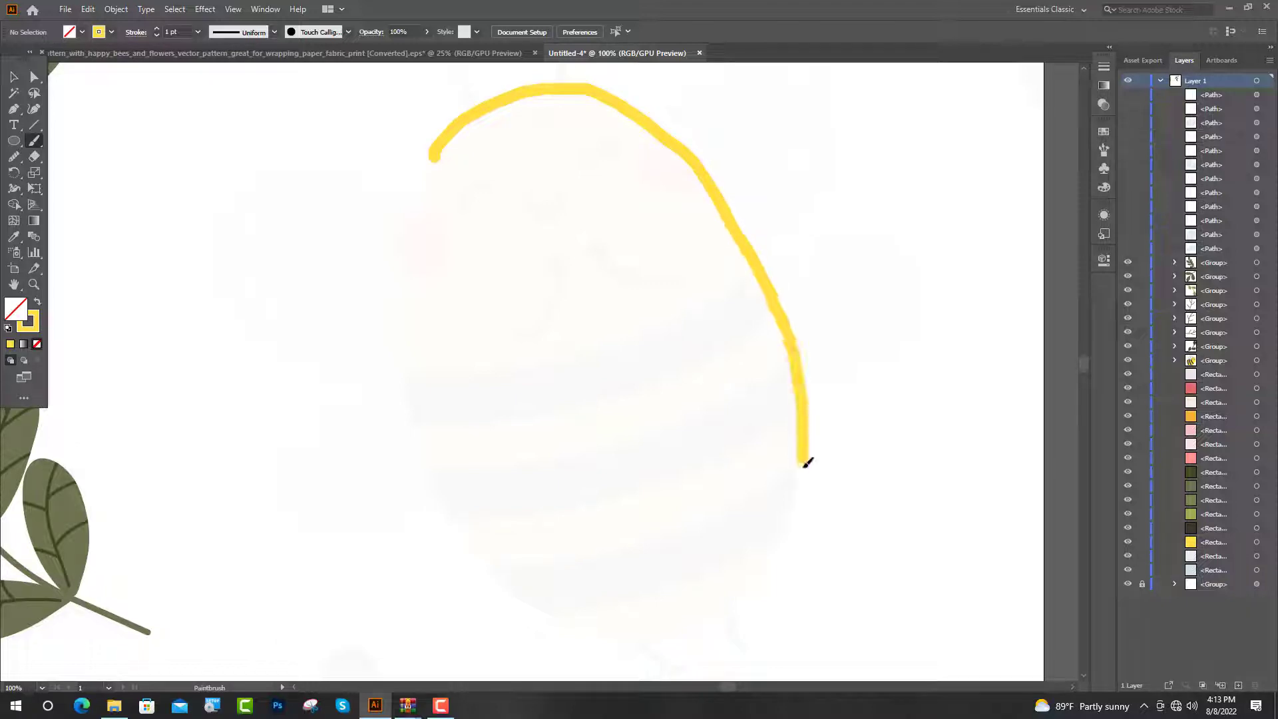
pyautogui.moveTo(765, 588); pyautogui.dragTo(455, 511)
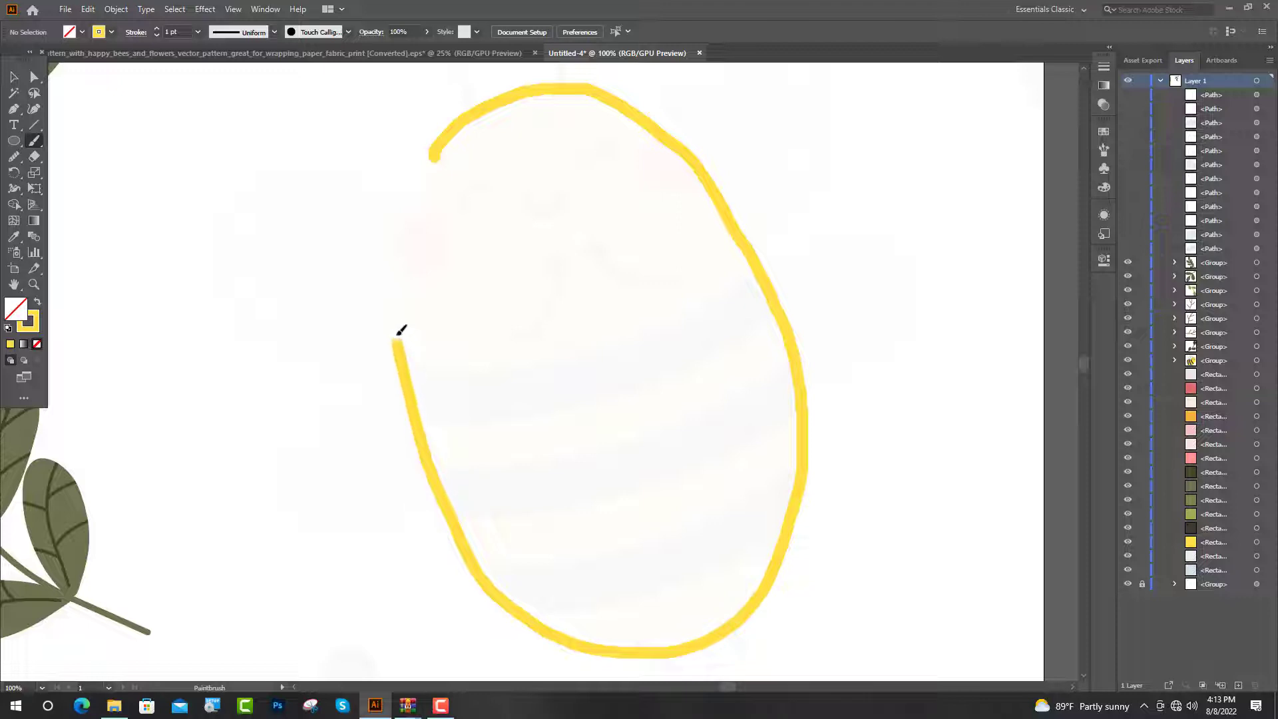
pyautogui.moveTo(400, 330); pyautogui.dragTo(441, 130)
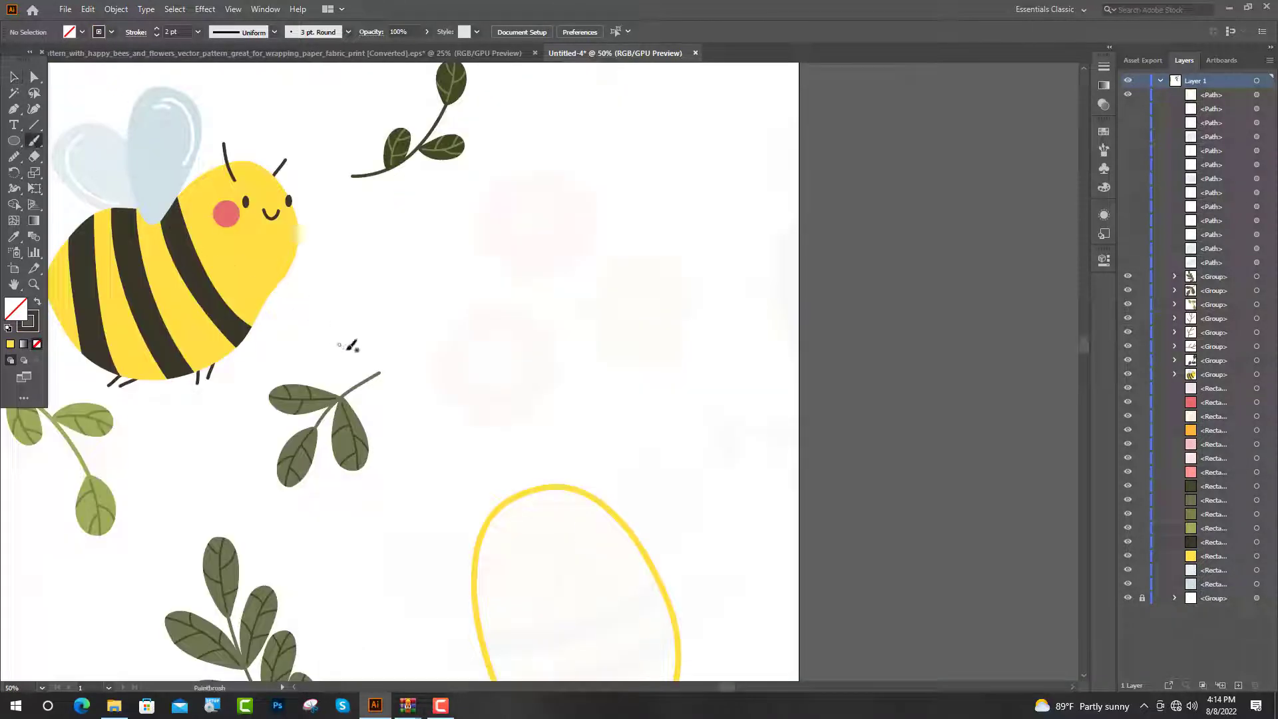
# Paint two dark antennae and the left and right closed-eye arcs on the bee
pyautogui.moveTo(468, 283); pyautogui.dragTo(466, 287)
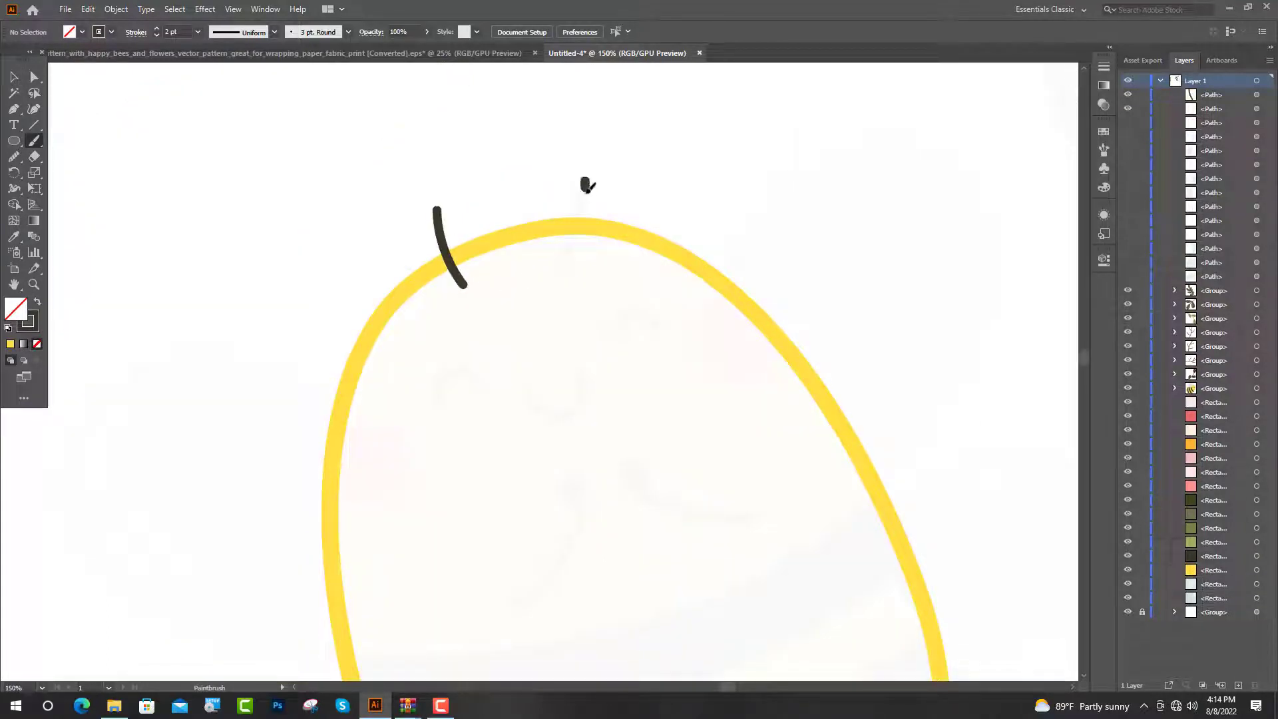
pyautogui.moveTo(571, 254); pyautogui.dragTo(571, 255)
pyautogui.scroll(1, 443, 268)
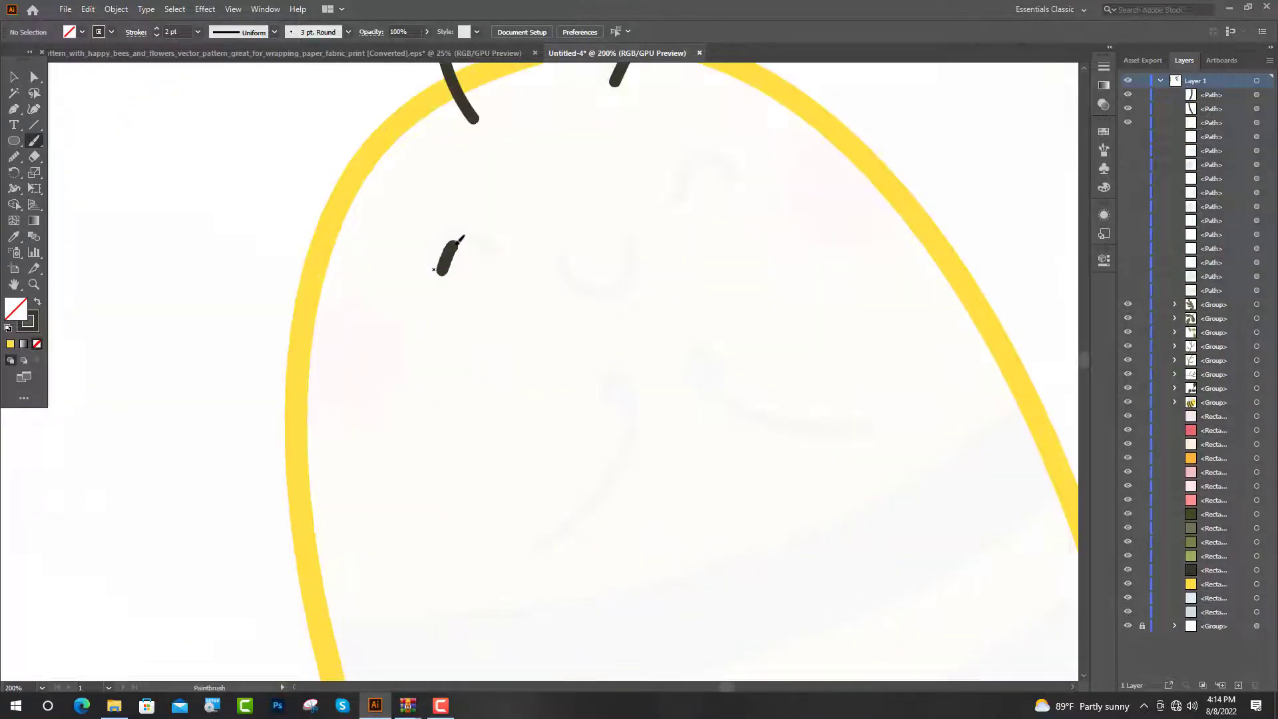
pyautogui.moveTo(484, 237); pyautogui.dragTo(497, 252)
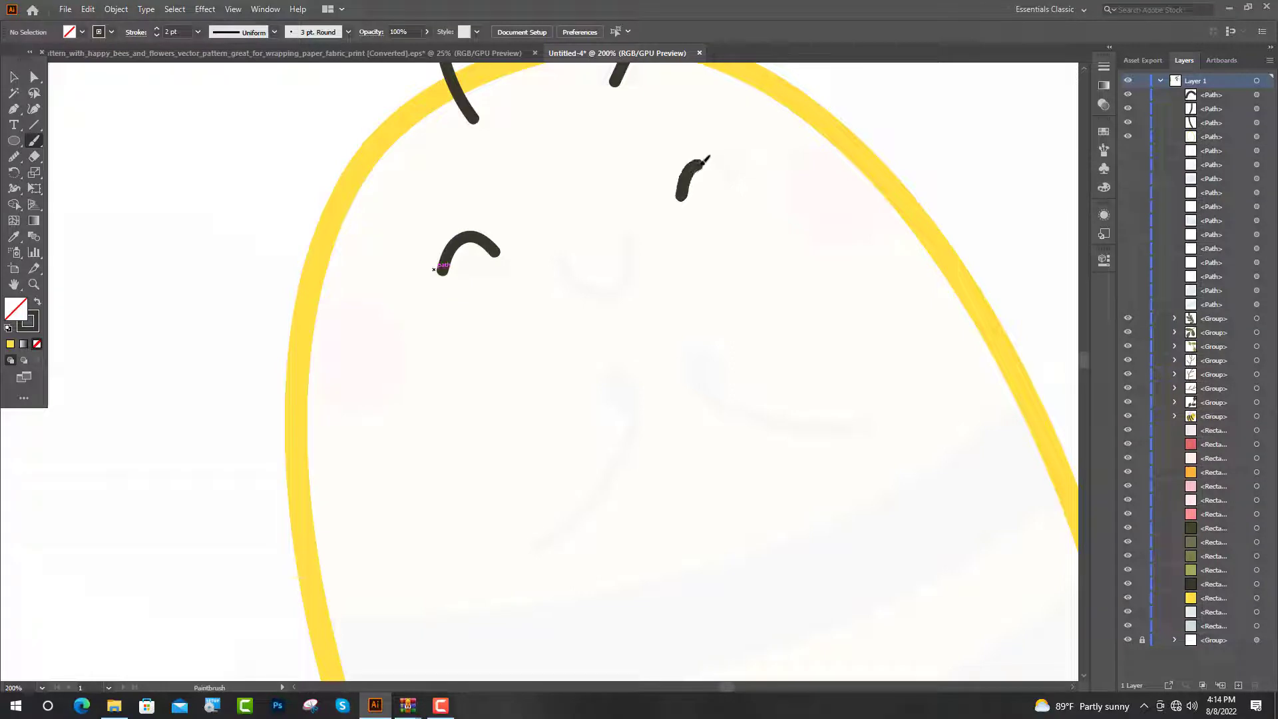
pyautogui.moveTo(704, 162); pyautogui.dragTo(733, 190)
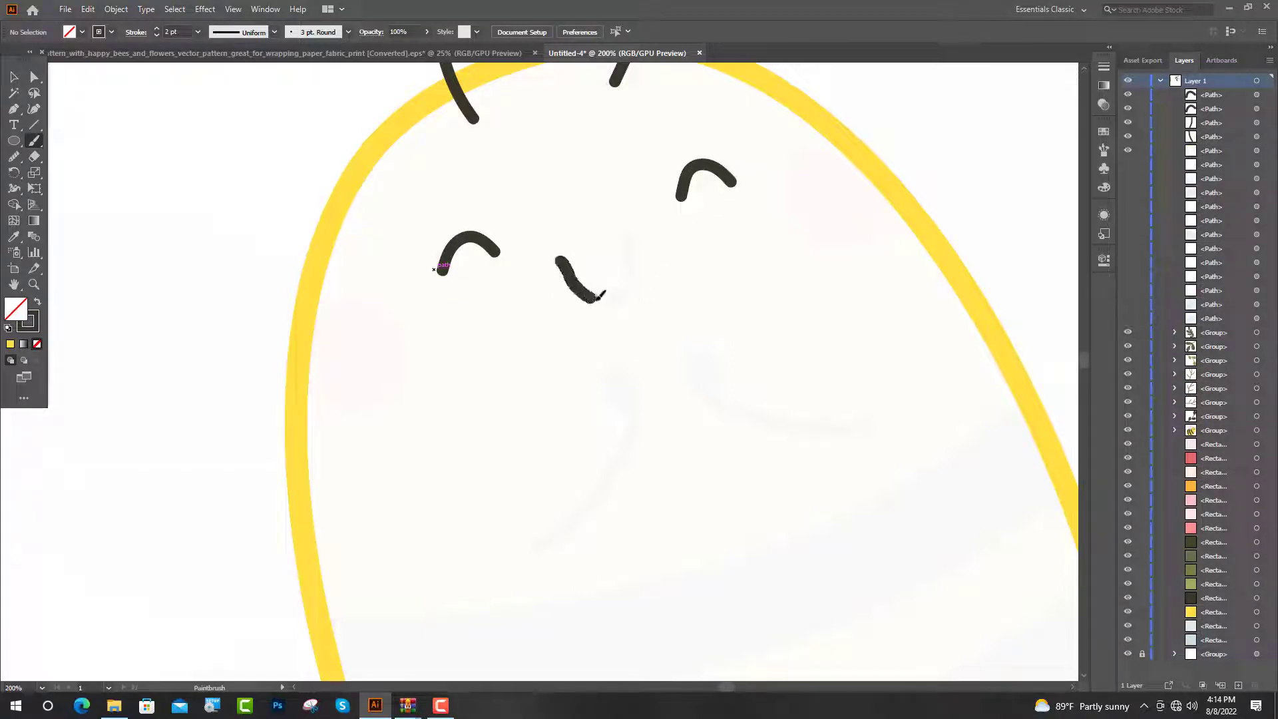
# Paint a smiling mouth and two small feet under the bee's body
pyautogui.moveTo(603, 294); pyautogui.dragTo(640, 232)
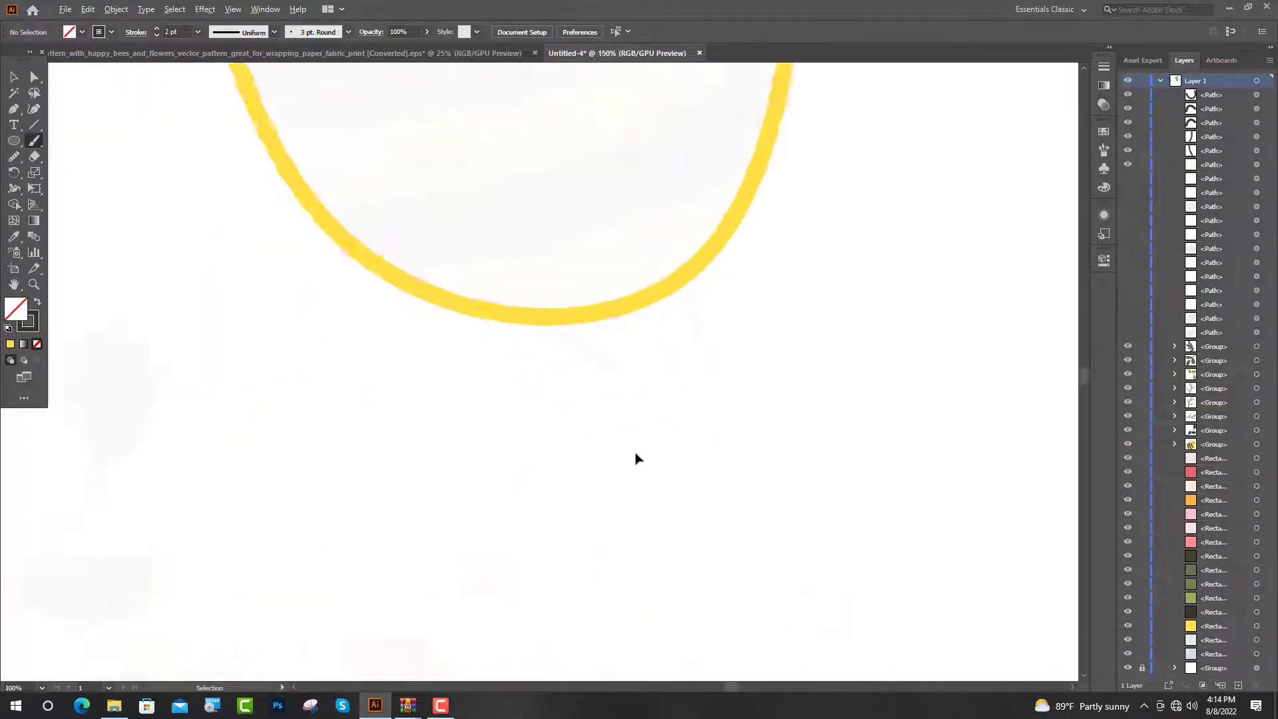
pyautogui.scroll(1, 636, 458)
pyautogui.moveTo(558, 311); pyautogui.dragTo(595, 343)
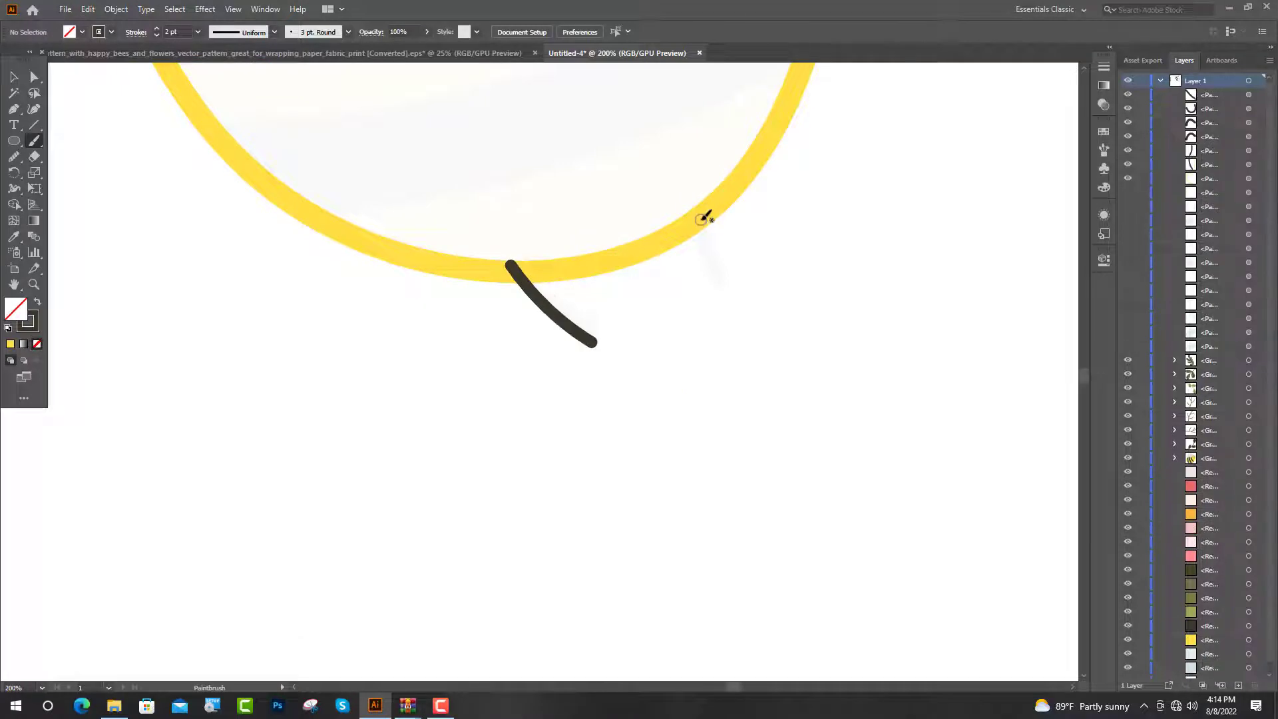
pyautogui.moveTo(748, 280); pyautogui.dragTo(744, 285)
pyautogui.scroll(-2, 744, 285)
pyautogui.press('l')
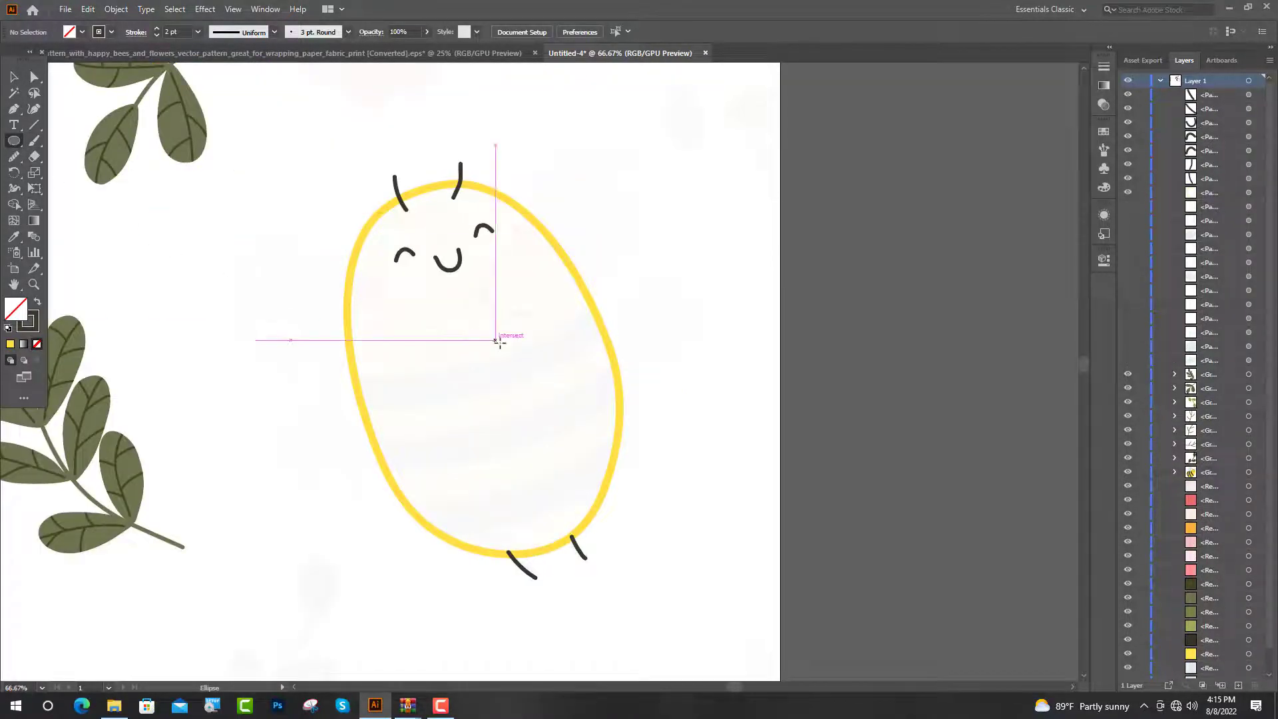
pyautogui.scroll(3, 499, 337)
# Draw a small tilted, solid dark oval hand with no outline and reshape its bottom
pyautogui.moveTo(387, 252); pyautogui.dragTo(456, 386)
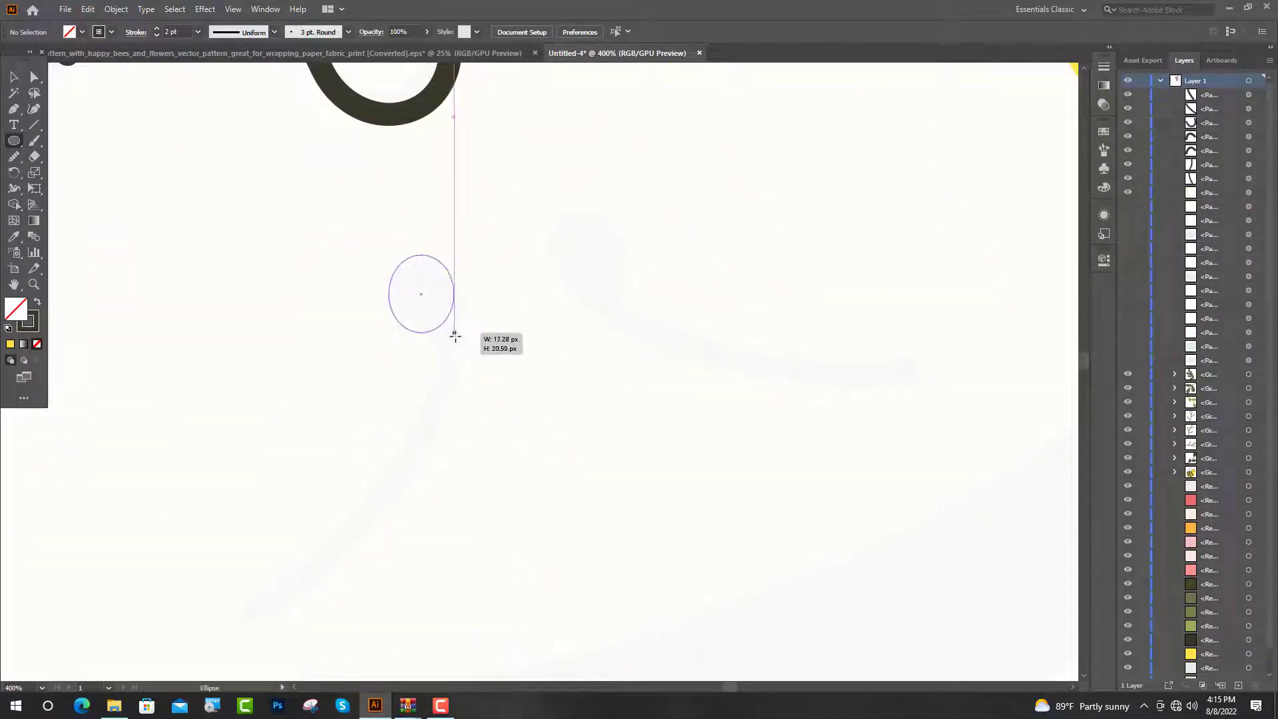
pyautogui.press('v')
pyautogui.moveTo(455, 246); pyautogui.dragTo(426, 244)
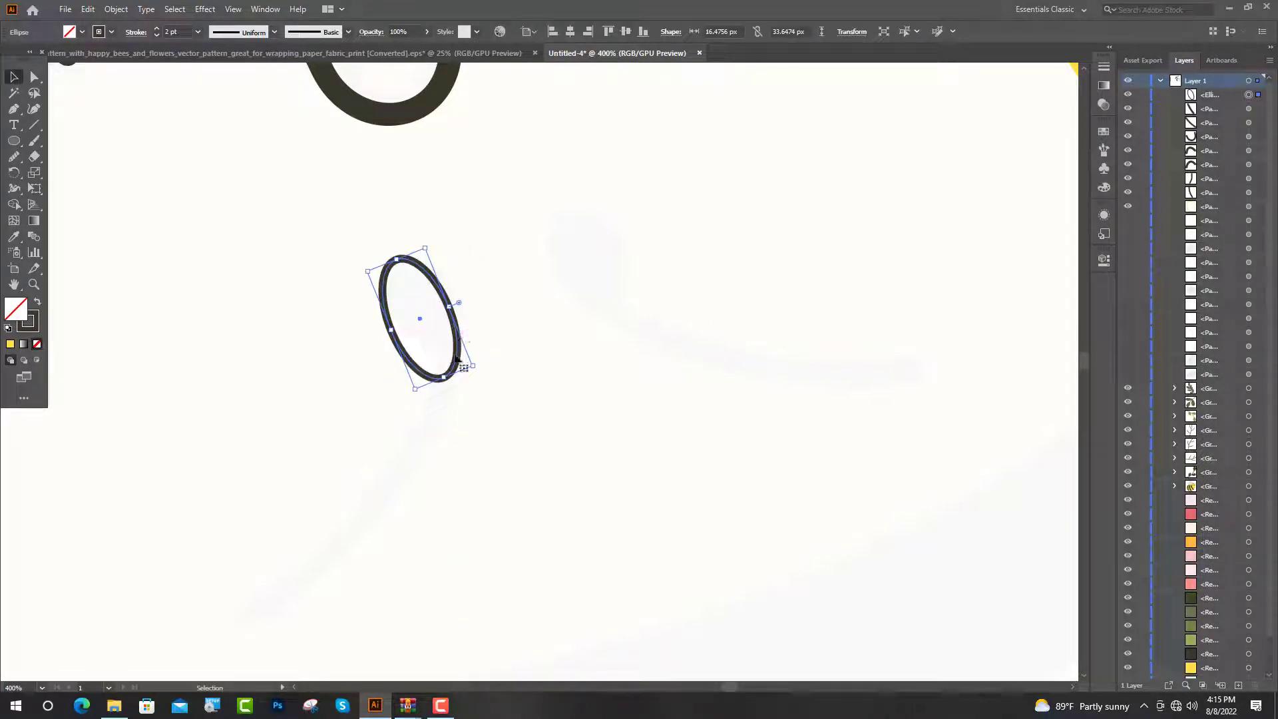
pyautogui.moveTo(456, 359); pyautogui.dragTo(461, 338)
pyautogui.click(38, 303)
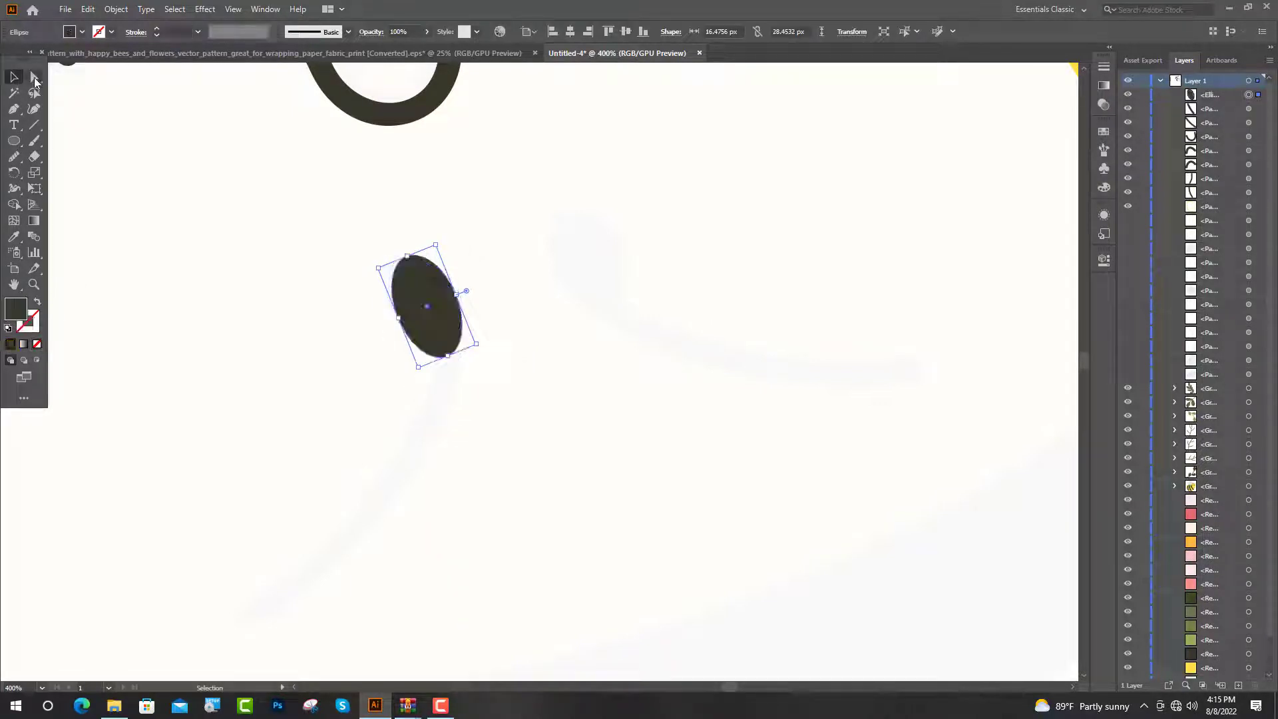
pyautogui.click(36, 79)
pyautogui.moveTo(450, 359); pyautogui.dragTo(446, 363)
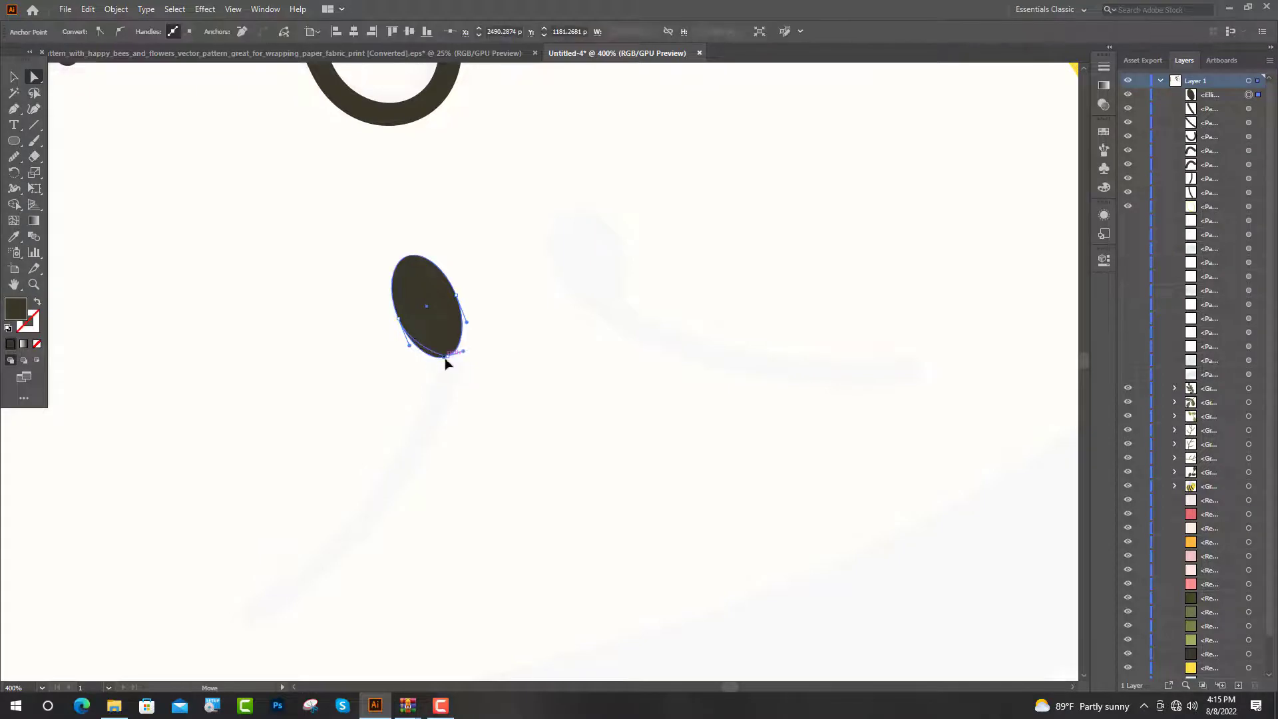
# Brush a curved arm stem from the oval, thicken its stroke, and select both parts
pyautogui.click(465, 386)
pyautogui.scroll(-2, 267, 266)
pyautogui.scroll(-2, 555, 373)
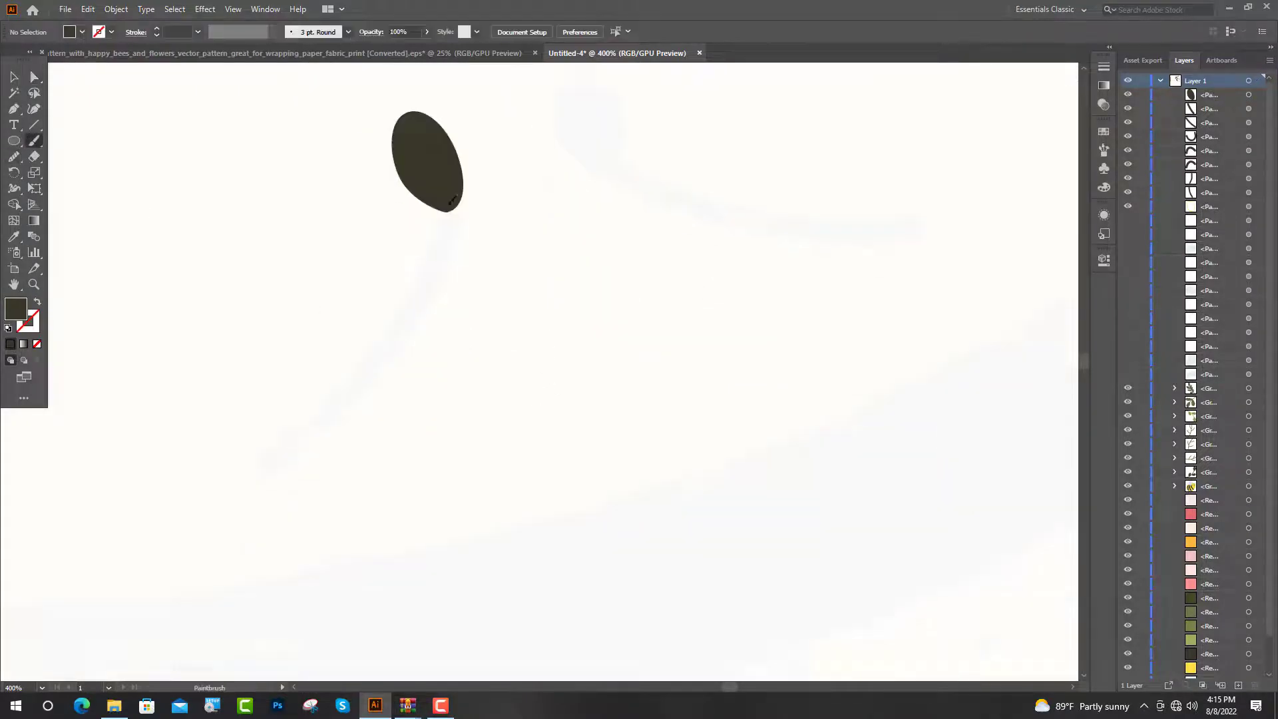
pyautogui.moveTo(361, 386); pyautogui.dragTo(235, 471)
pyautogui.press('v')
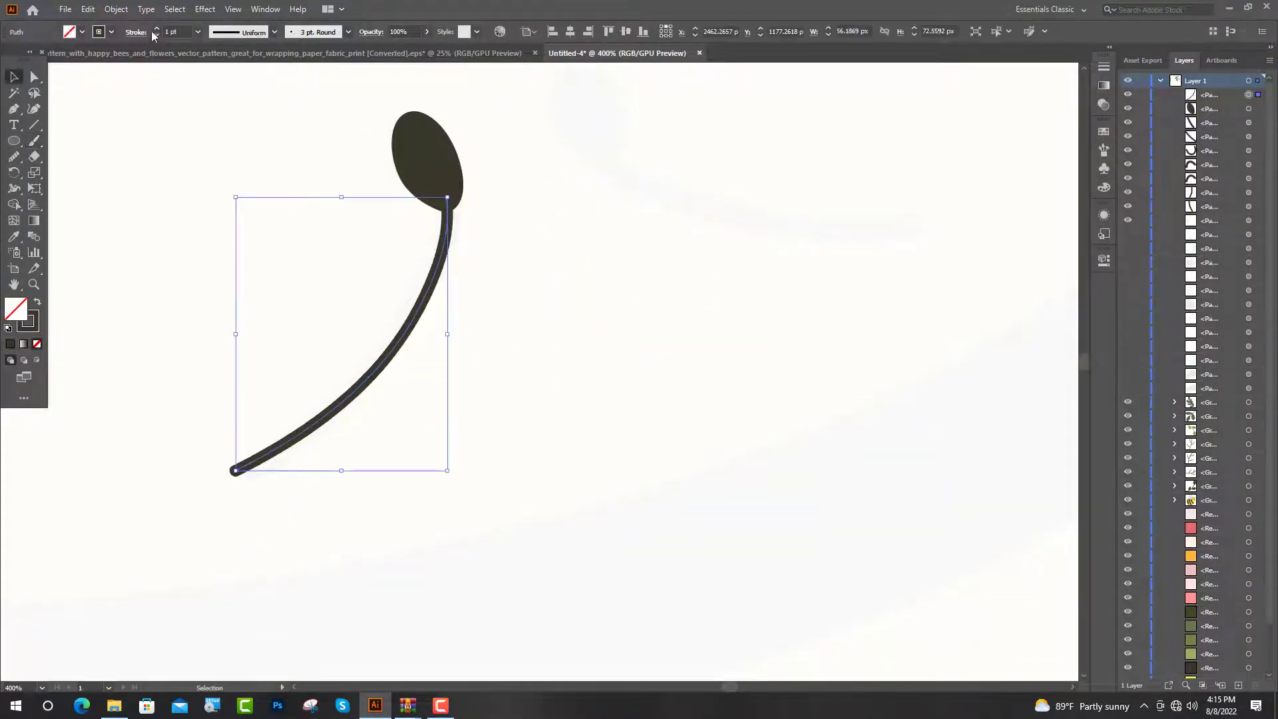
pyautogui.click(158, 32)
pyautogui.hotkey('ctrl', '-')
pyautogui.moveTo(339, 248)
pyautogui.mouseDown()
pyautogui.moveTo(491, 397)
pyautogui.moveTo(568, 343)
pyautogui.mouseUp()
# Reflect a copy of the comma-shaped arm and rotate it beside the first
pyautogui.rightClick(564, 266)
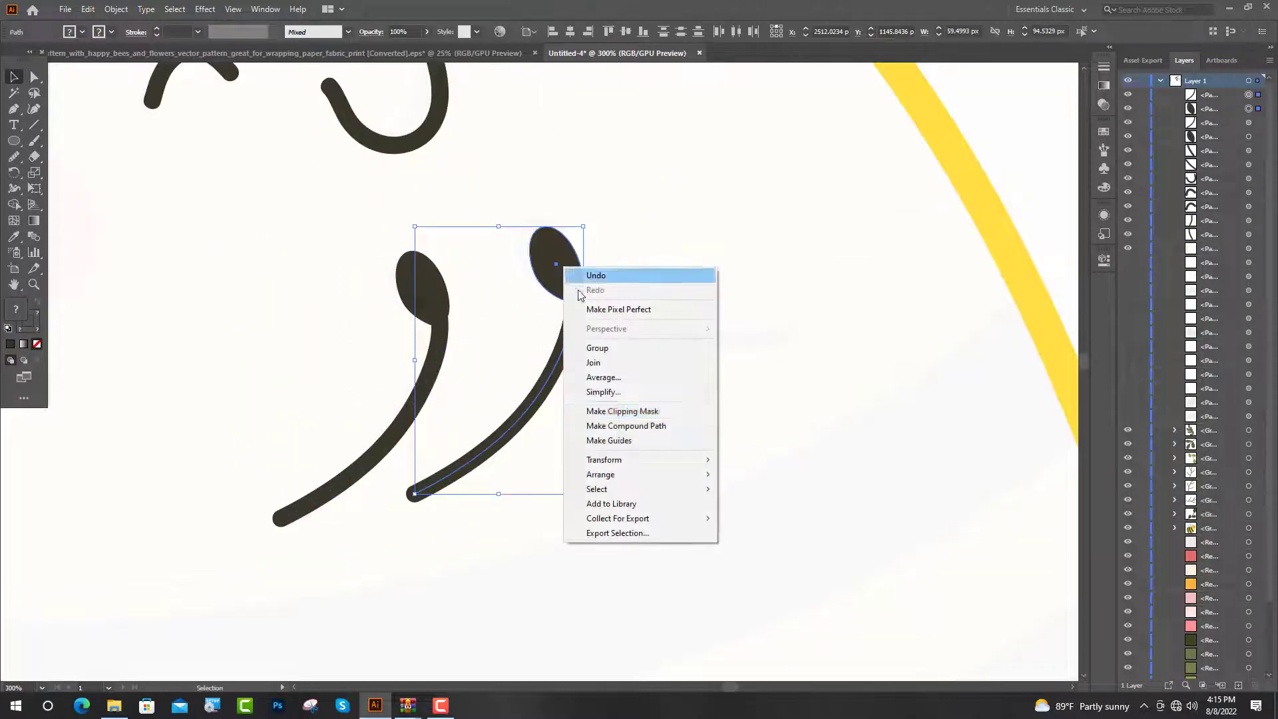
pyautogui.moveTo(604, 459)
pyautogui.click(756, 508)
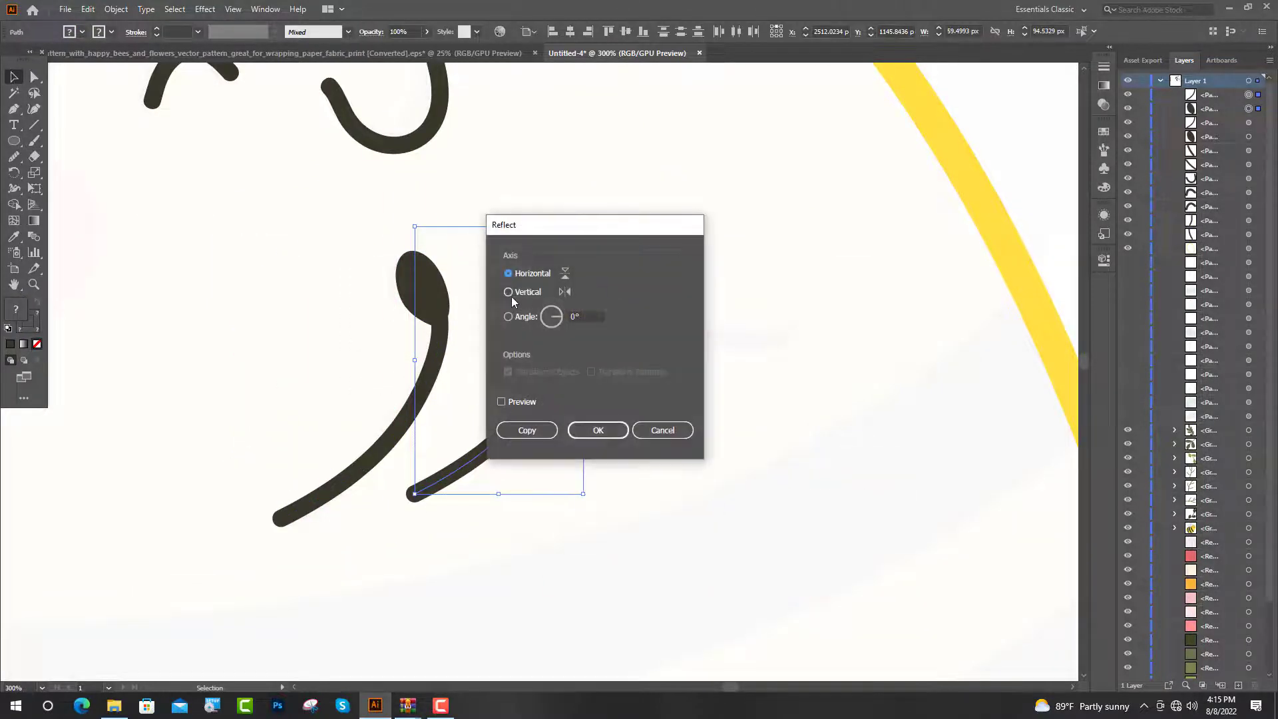
pyautogui.click(606, 432)
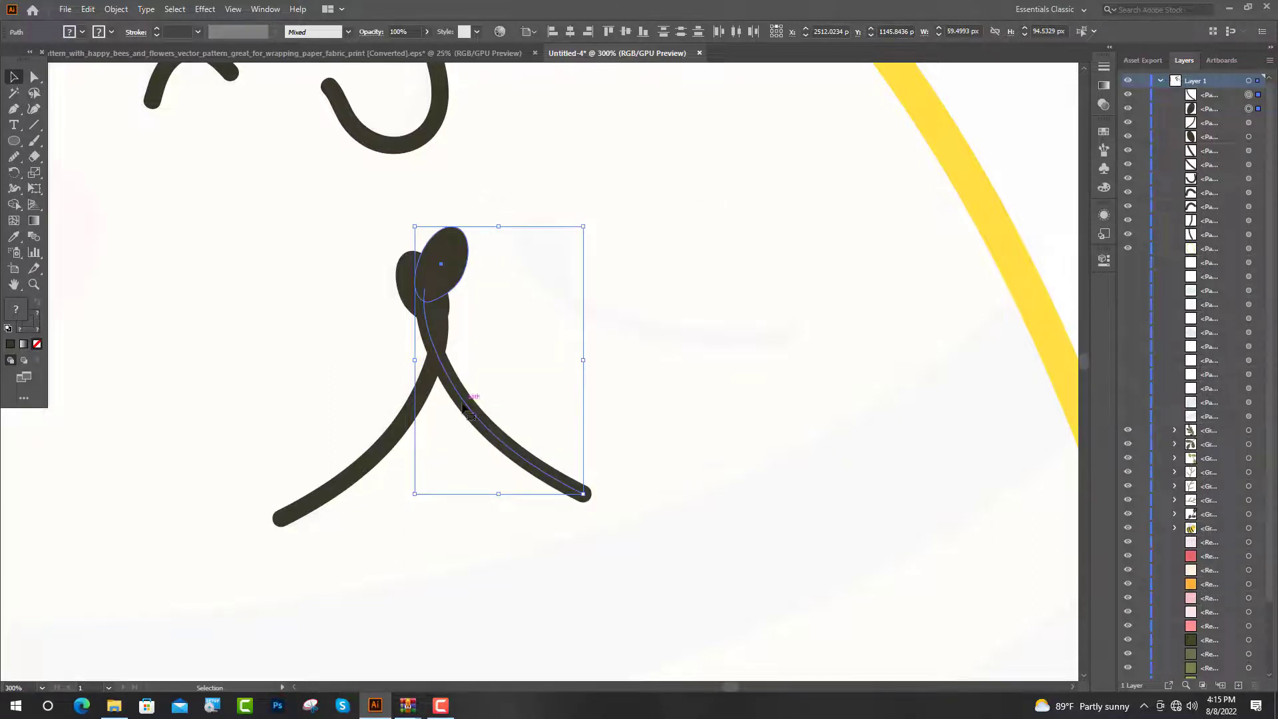
pyautogui.moveTo(464, 407); pyautogui.dragTo(573, 393)
pyautogui.moveTo(679, 207); pyautogui.dragTo(643, 203)
pyautogui.hotkey('ctrl', 'shift', 'a')
pyautogui.hotkey('ctrl', '-')
pyautogui.hotkey('ctrl', '-')
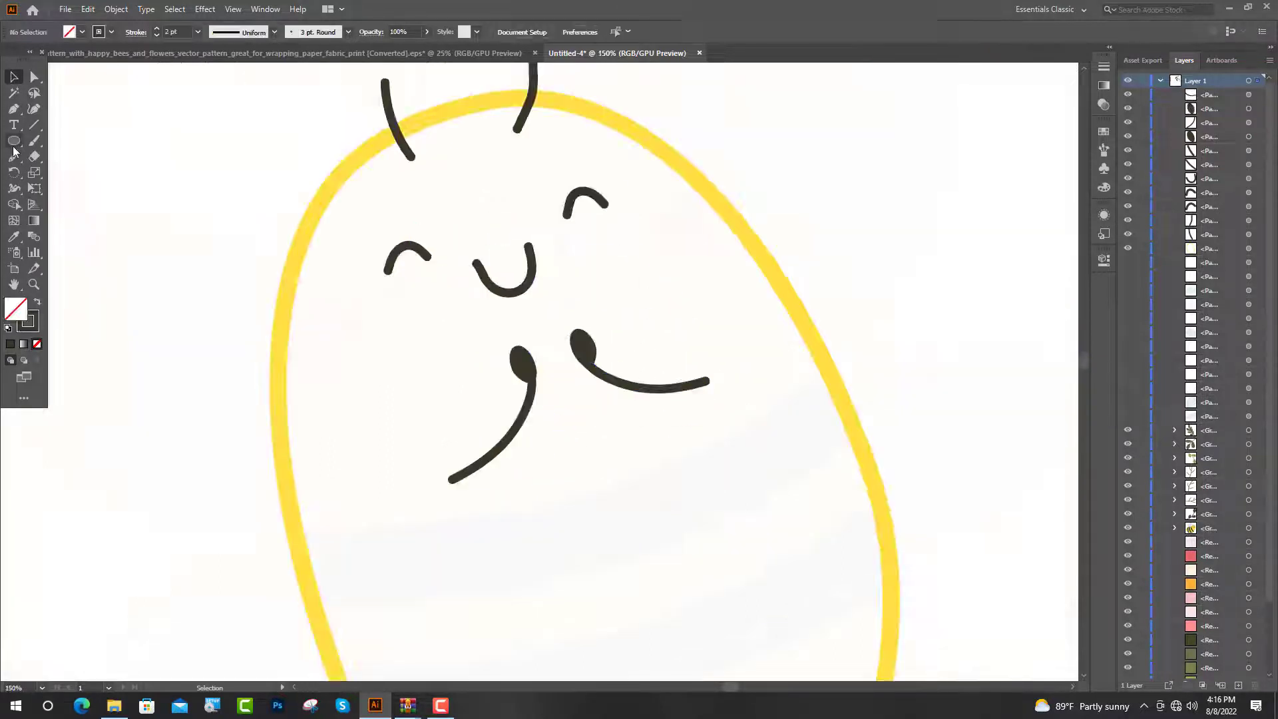
# Draw a small cheek circle on the new bee and place a copy on the other side
pyautogui.scroll(1, 317, 332)
pyautogui.moveTo(318, 338); pyautogui.dragTo(357, 283)
pyautogui.press('v')
pyautogui.moveTo(372, 360); pyautogui.dragTo(867, 191)
pyautogui.hotkey('ctrl', '-')
pyautogui.hotkey('ctrl', '-')
pyautogui.hotkey('ctrl', '-')
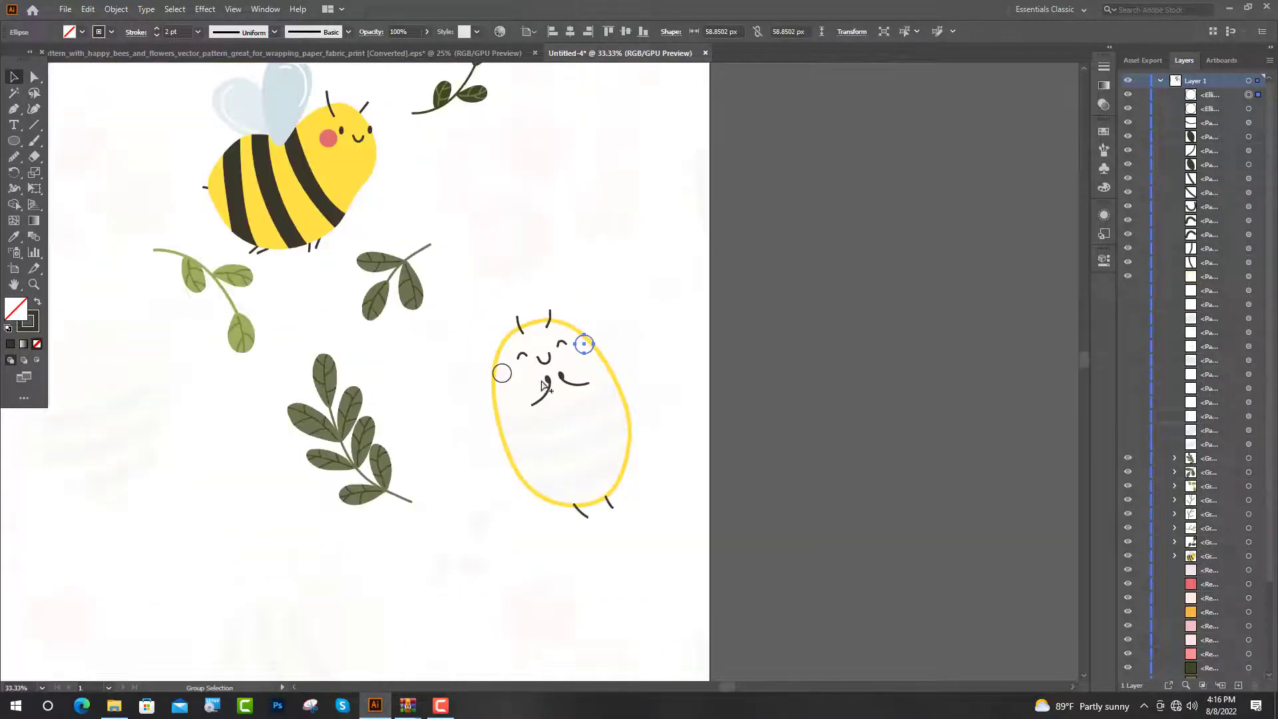
# Colour both cheek circles with the other bee's pink cheek colour using the Eyedropper
pyautogui.click(14, 236)
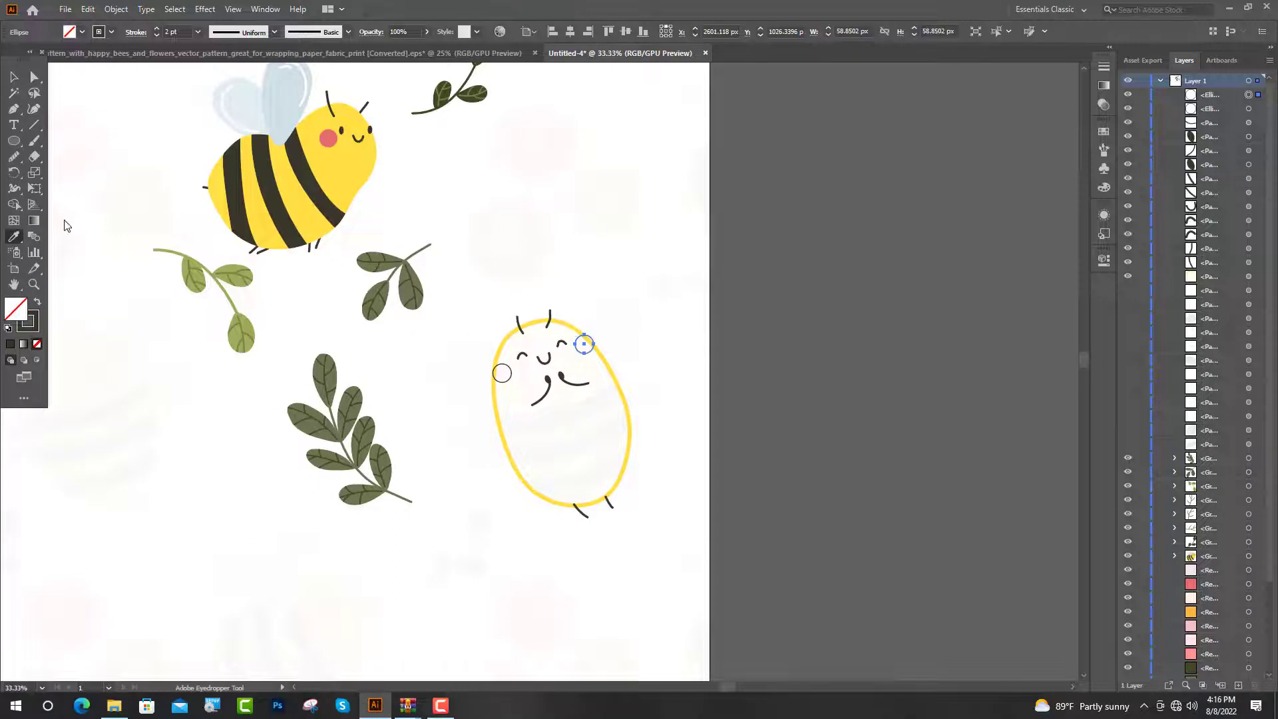
pyautogui.click(328, 138)
pyautogui.keyDown('ctrl'); pyautogui.click(502, 372); pyautogui.keyUp('ctrl')
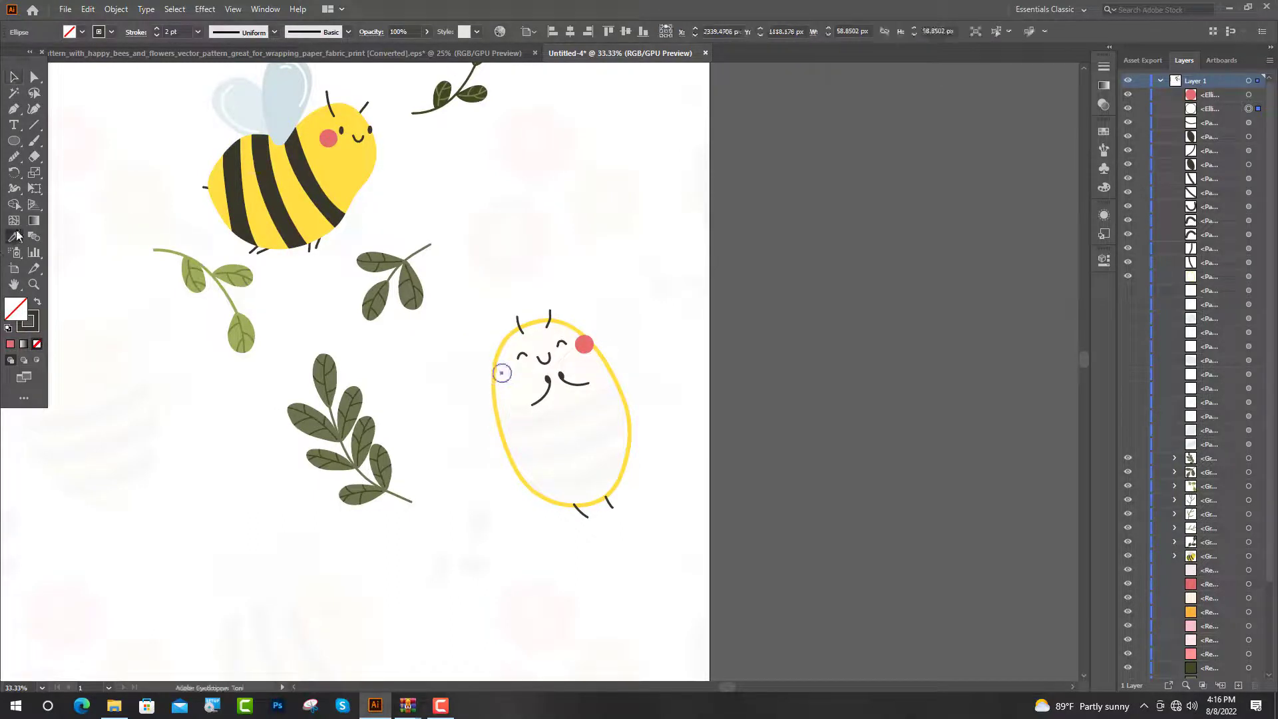
pyautogui.click(585, 343)
pyautogui.hotkey('ctrl', 'shift', 'a')
pyautogui.hotkey('ctrl', '1')
# Draw a curved stripe band across the new bee's body with the Pen tool
pyautogui.press('p')
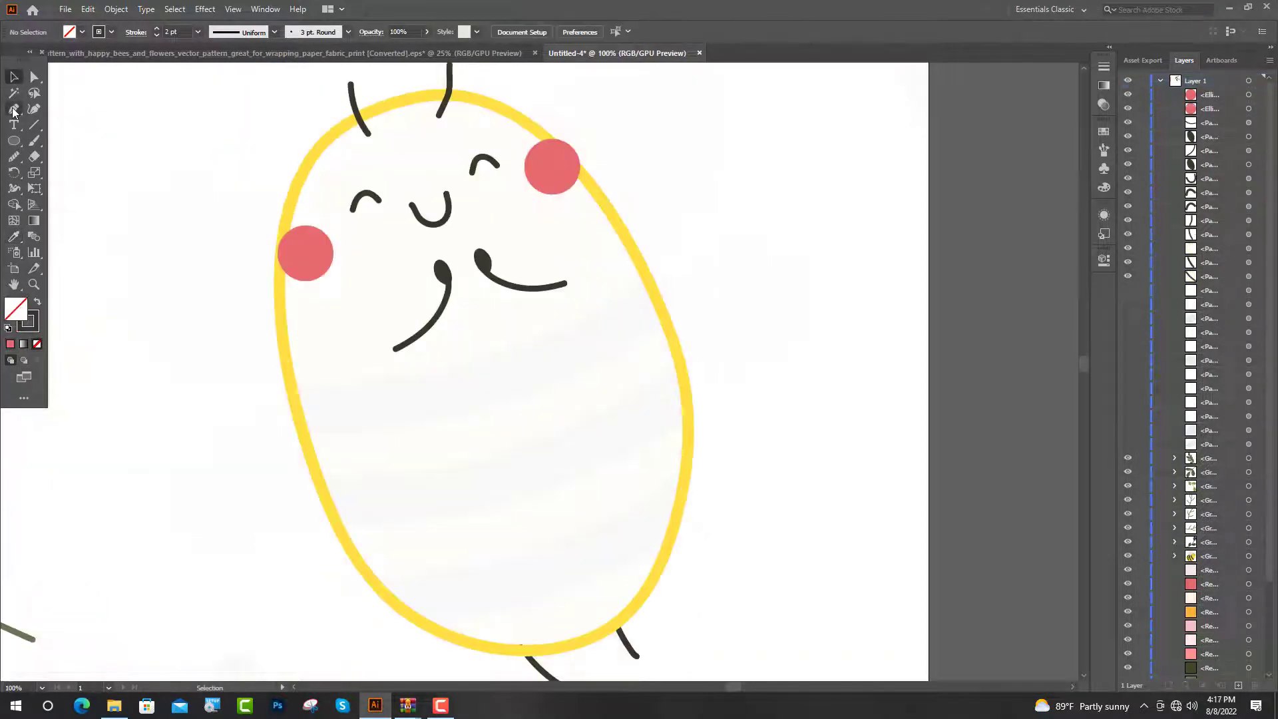
pyautogui.click(291, 384)
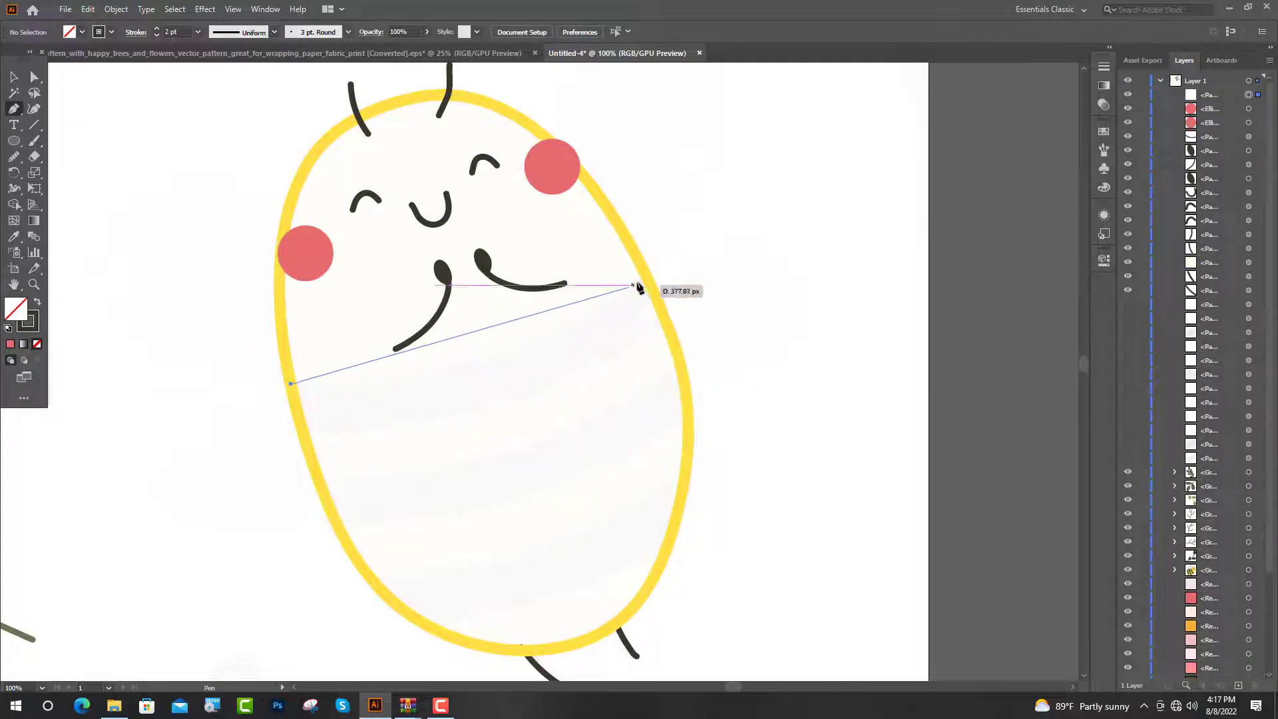
pyautogui.moveTo(645, 274)
pyautogui.mouseDown()
pyautogui.moveTo(697, 267)
pyautogui.moveTo(757, 163)
pyautogui.mouseUp()
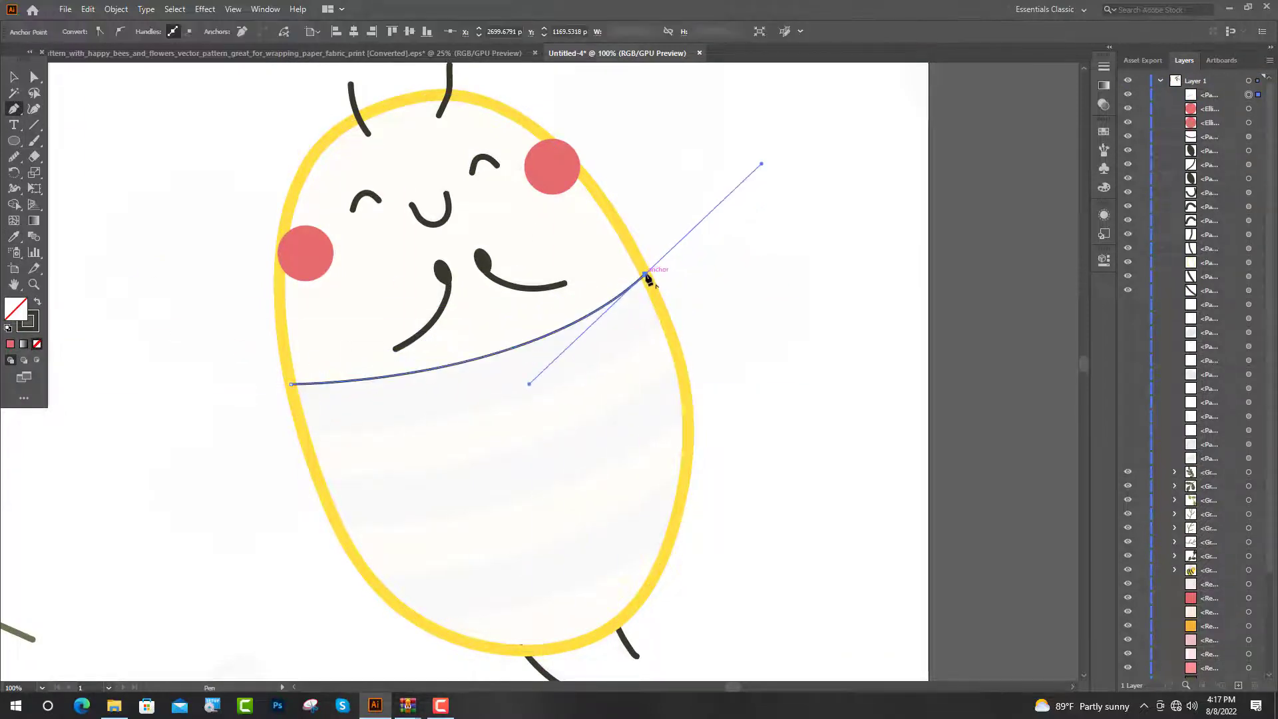
pyautogui.click(645, 274)
pyautogui.scroll(4, 667, 313)
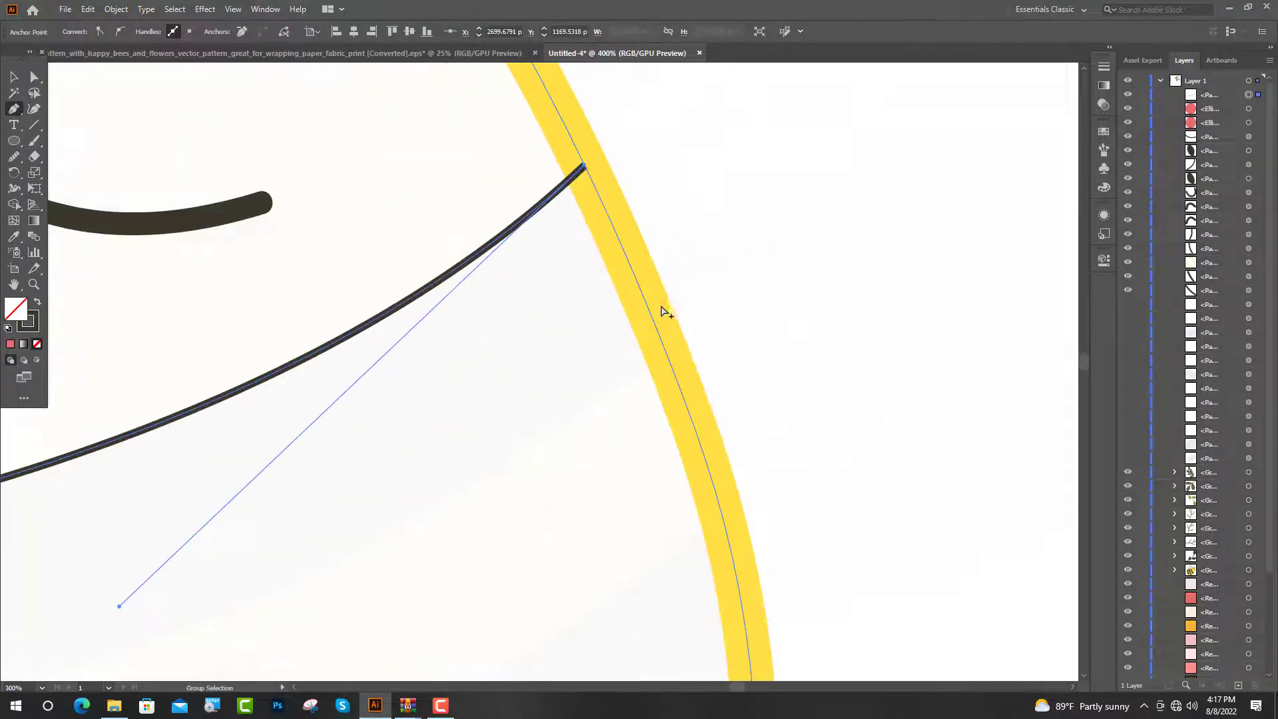
pyautogui.click(669, 360)
pyautogui.scroll(-3, 669, 363)
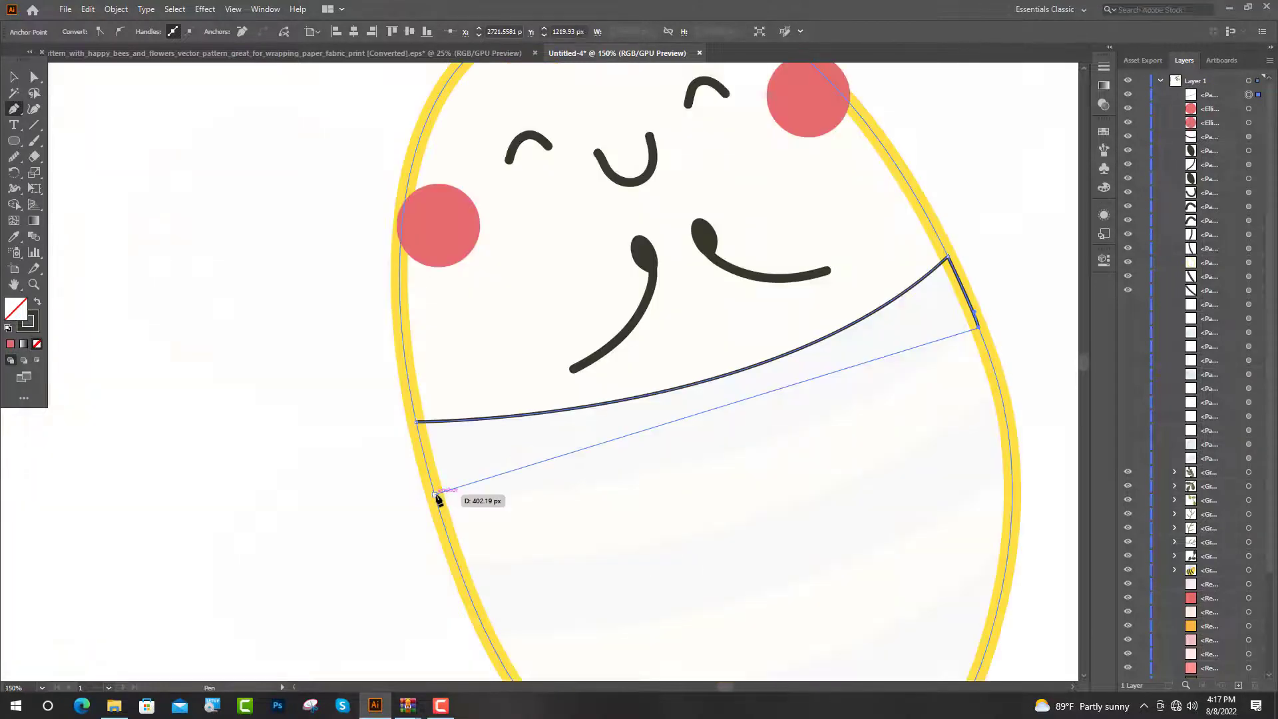
pyautogui.moveTo(434, 494); pyautogui.dragTo(107, 478)
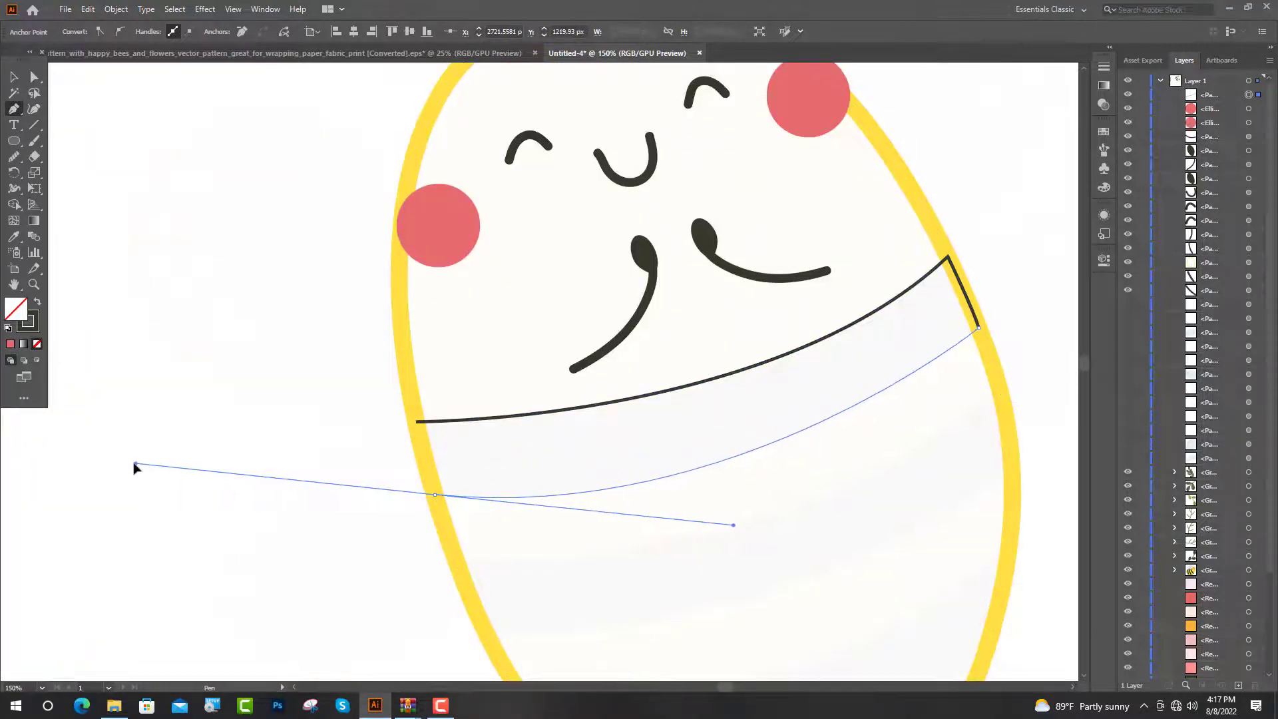
pyautogui.scroll(3, 416, 426)
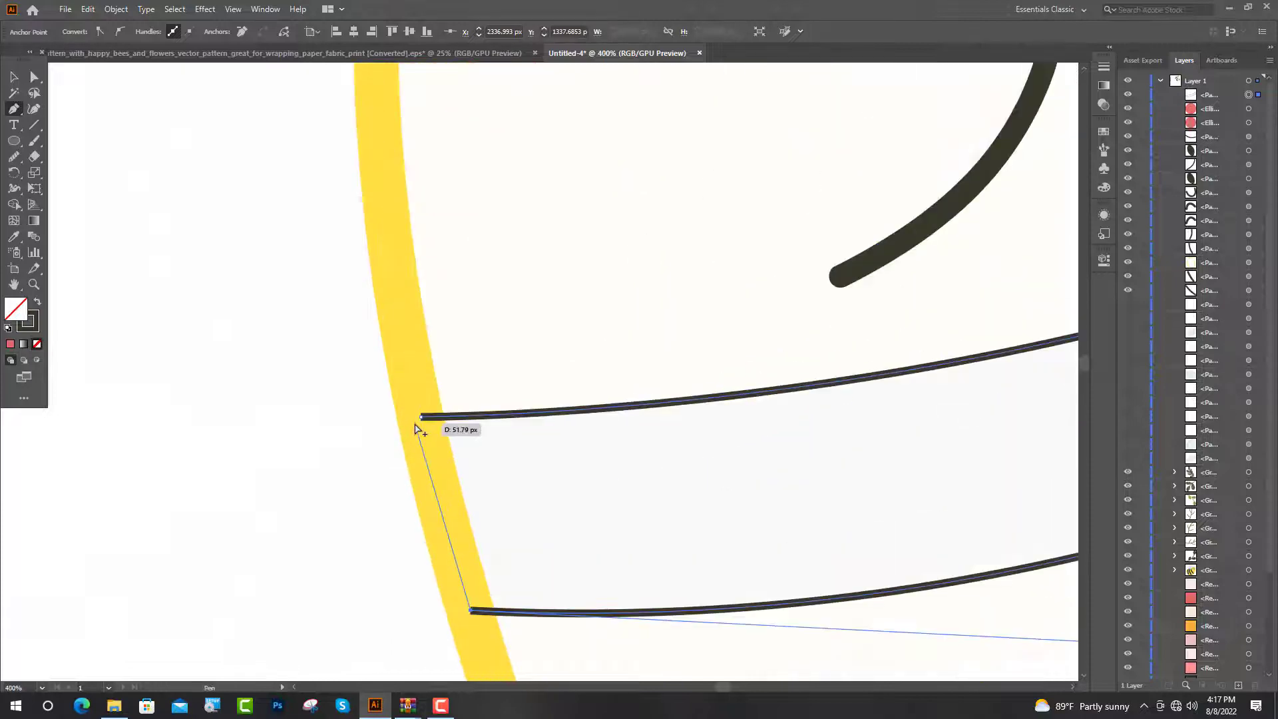
pyautogui.moveTo(421, 418); pyautogui.dragTo(414, 357)
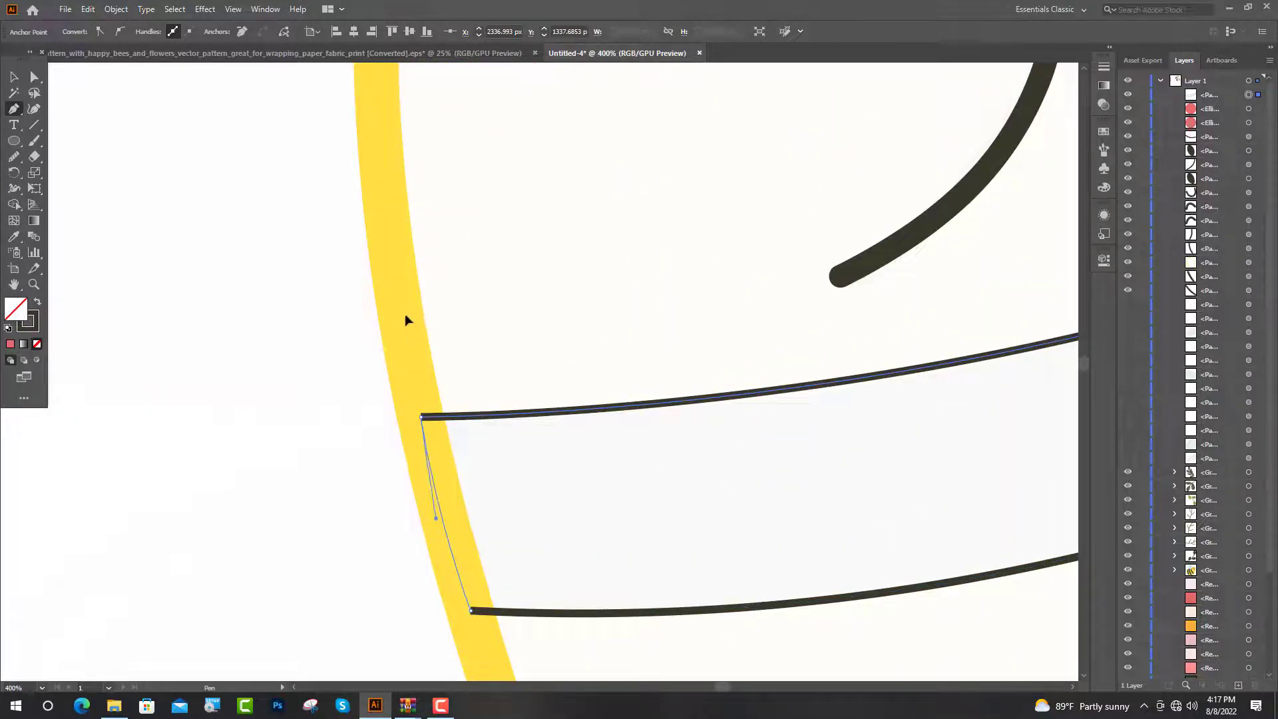
pyautogui.keyDown('ctrl'); pyautogui.click(188, 234); pyautogui.keyUp('ctrl')
# Copy the band lower on the body and fit its corners to the body edge
pyautogui.keyDown('alt'); pyautogui.scroll(-2, 188, 234); pyautogui.keyUp('alt')
pyautogui.keyDown('alt'); pyautogui.scroll(-2, 291, 441); pyautogui.keyUp('alt')
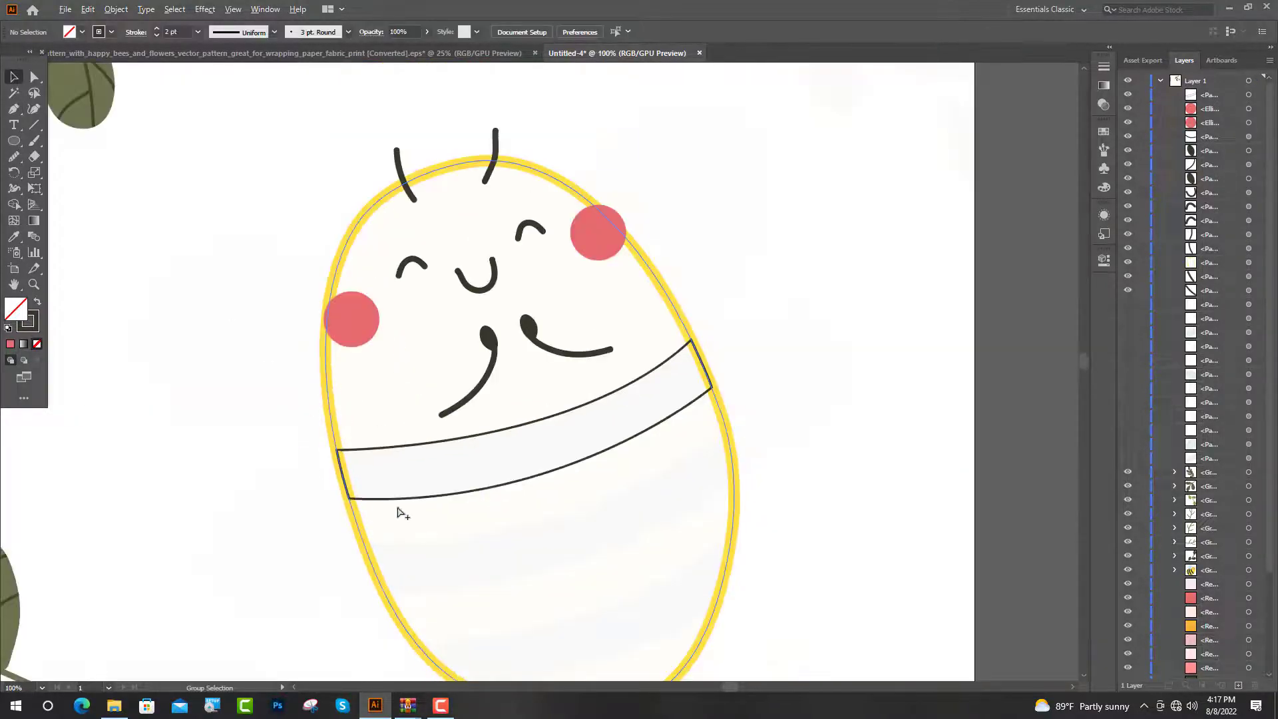
pyautogui.scroll(-2, 403, 513)
pyautogui.scroll(1, 610, 465)
pyautogui.moveTo(503, 392); pyautogui.dragTo(532, 477)
pyautogui.hotkey('ctrl', '+')
pyautogui.hotkey('ctrl', '+')
pyautogui.hotkey('ctrl', '+')
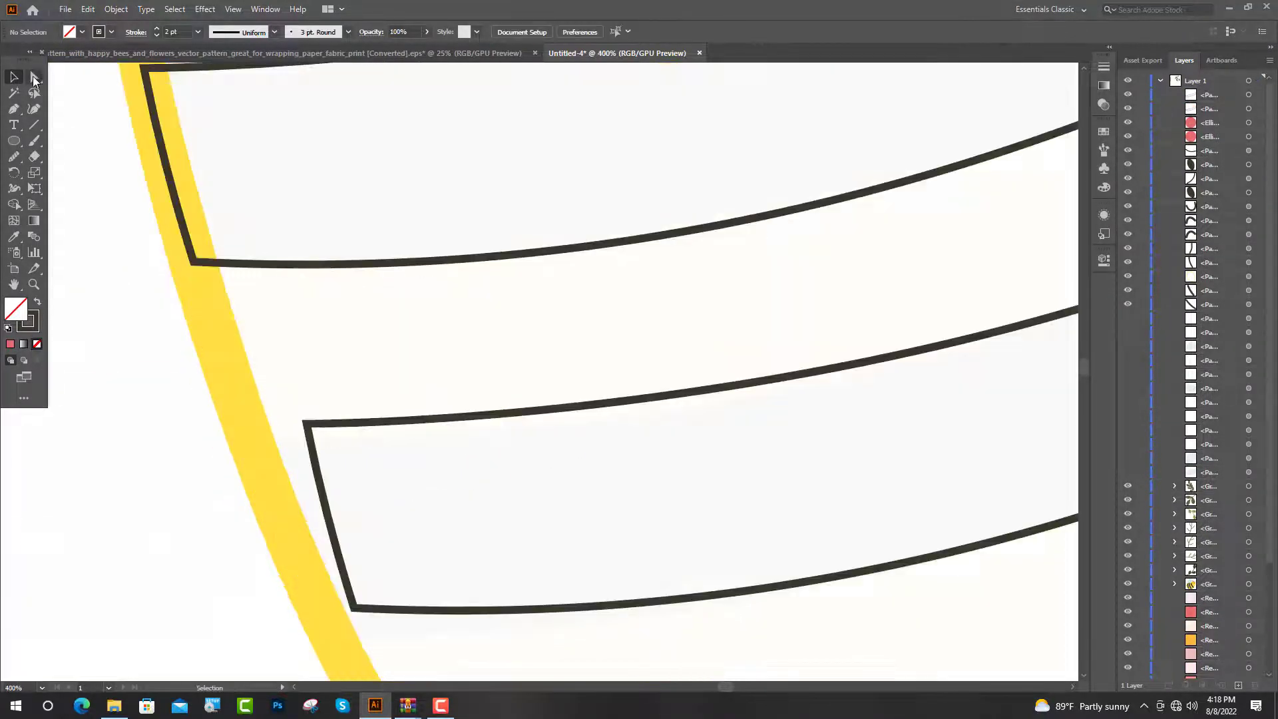
pyautogui.click(35, 79)
pyautogui.moveTo(292, 431); pyautogui.dragTo(249, 436)
pyautogui.moveTo(346, 611); pyautogui.dragTo(325, 621)
pyautogui.hscroll(10, 434, 634)
pyautogui.moveTo(403, 340); pyautogui.dragTo(445, 317)
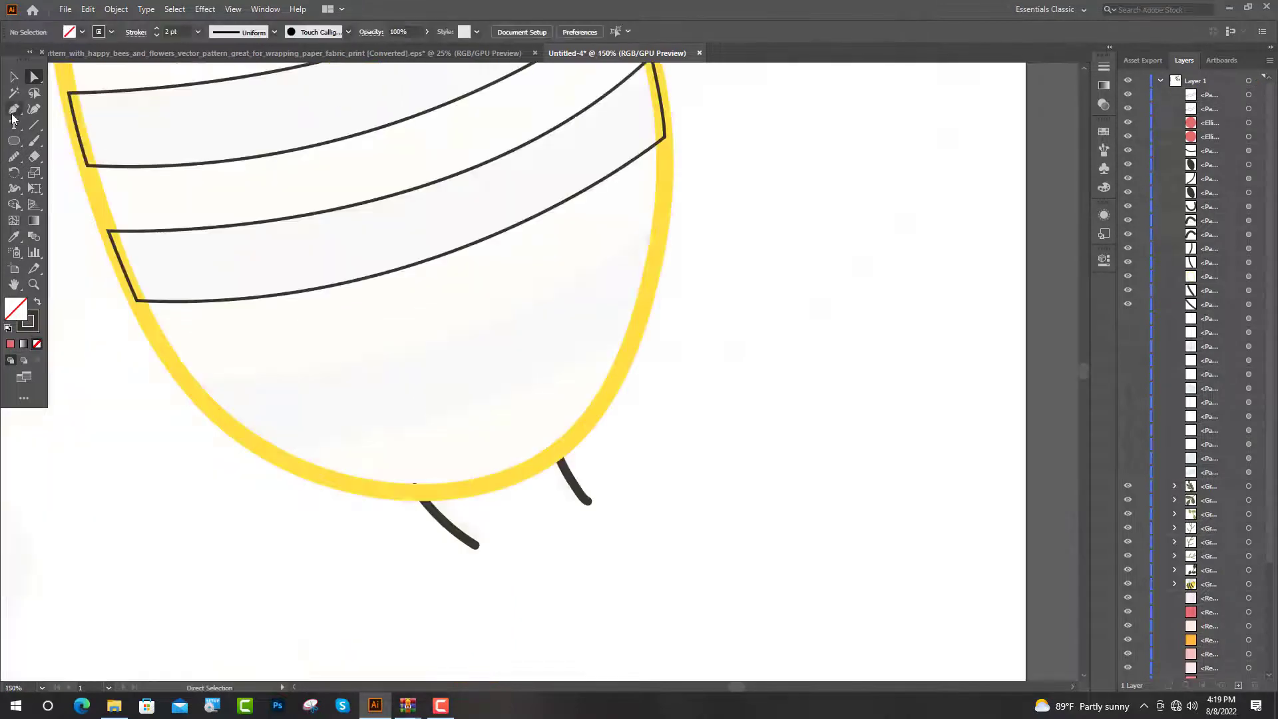
# Draw another curved stripe band across the bee's lower body
pyautogui.click(185, 379)
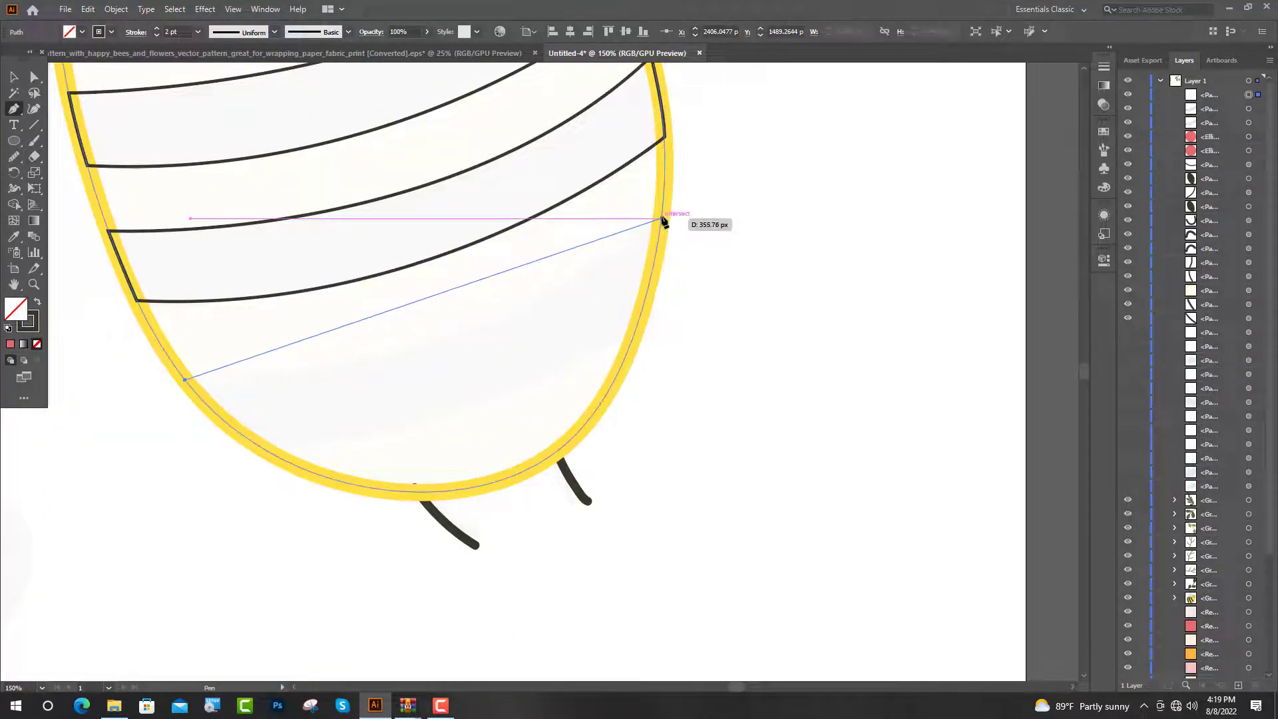
pyautogui.moveTo(663, 220); pyautogui.dragTo(846, 94)
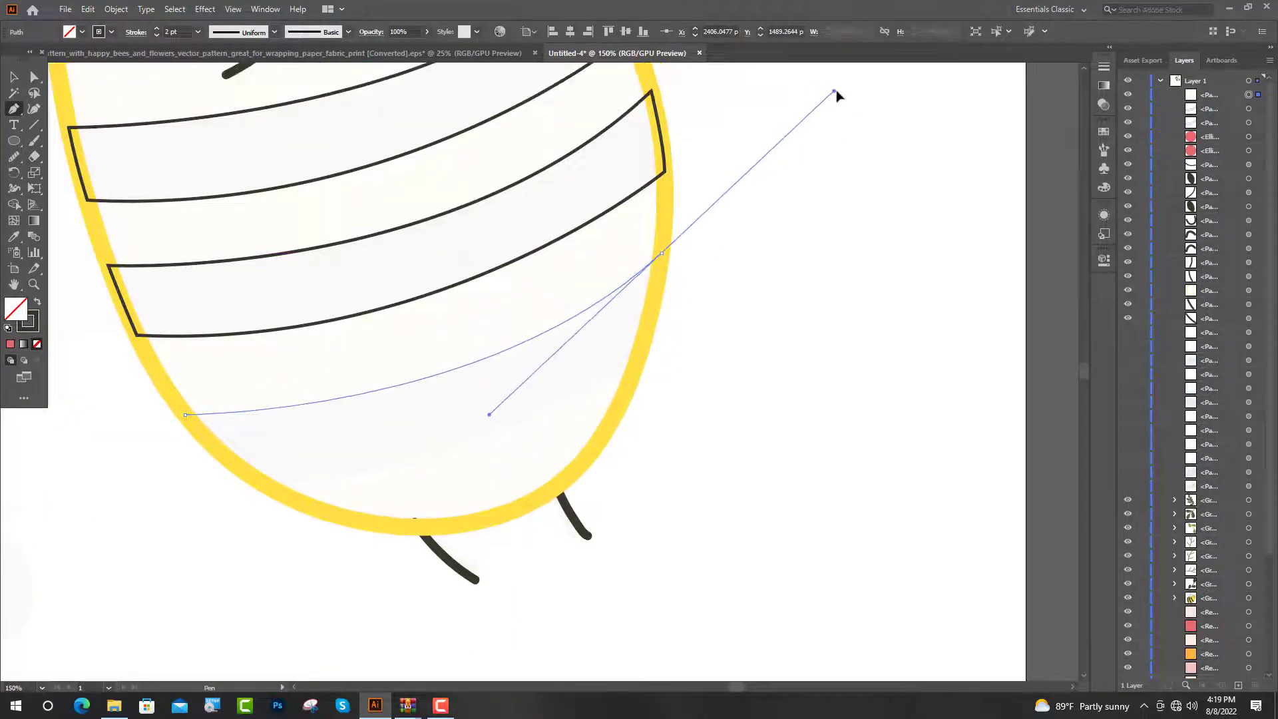
pyautogui.scroll(1, 639, 365)
pyautogui.click(637, 360)
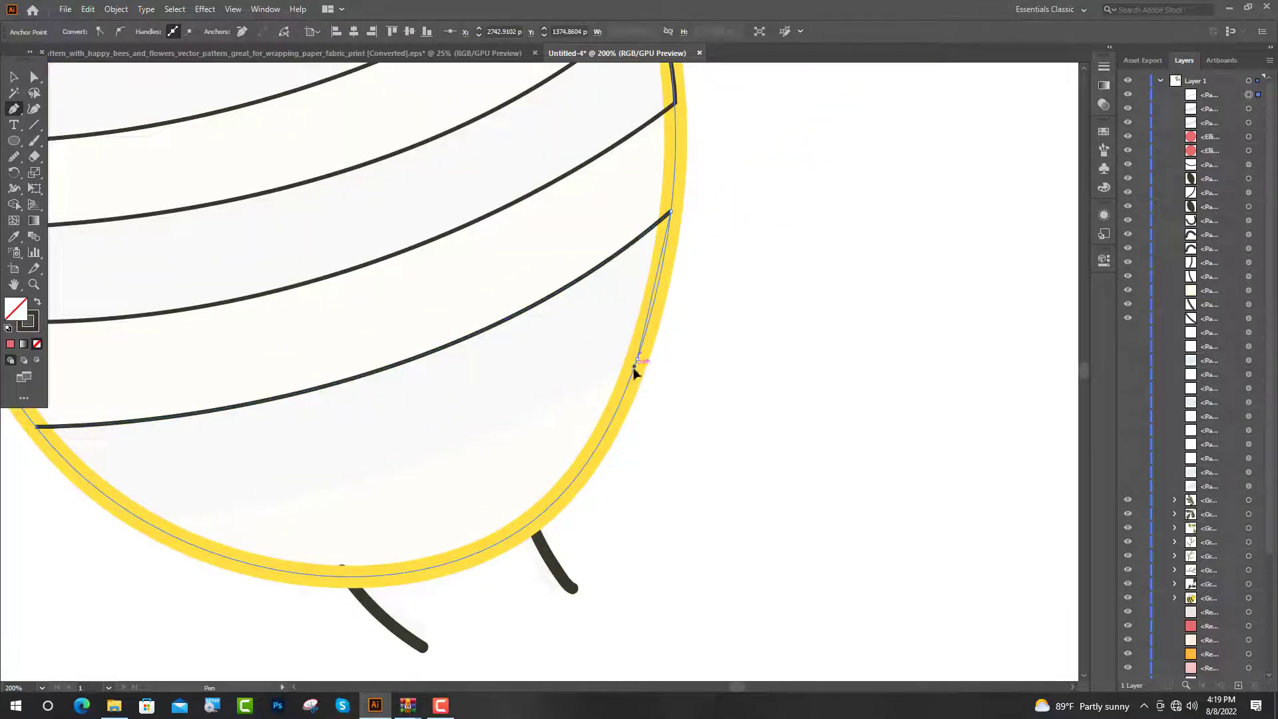
pyautogui.scroll(-1, 628, 384)
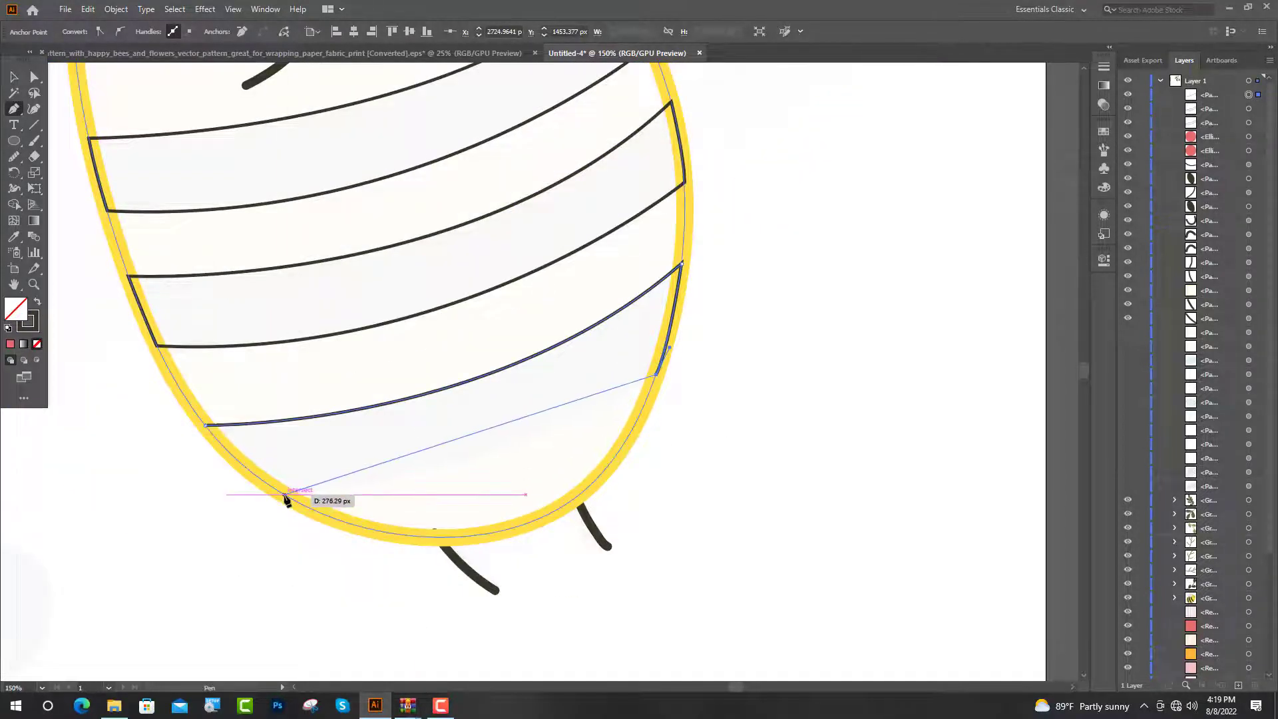
pyautogui.moveTo(288, 497); pyautogui.dragTo(189, 508)
pyautogui.moveTo(113, 534); pyautogui.dragTo(20, 537)
pyautogui.scroll(3, 160, 413)
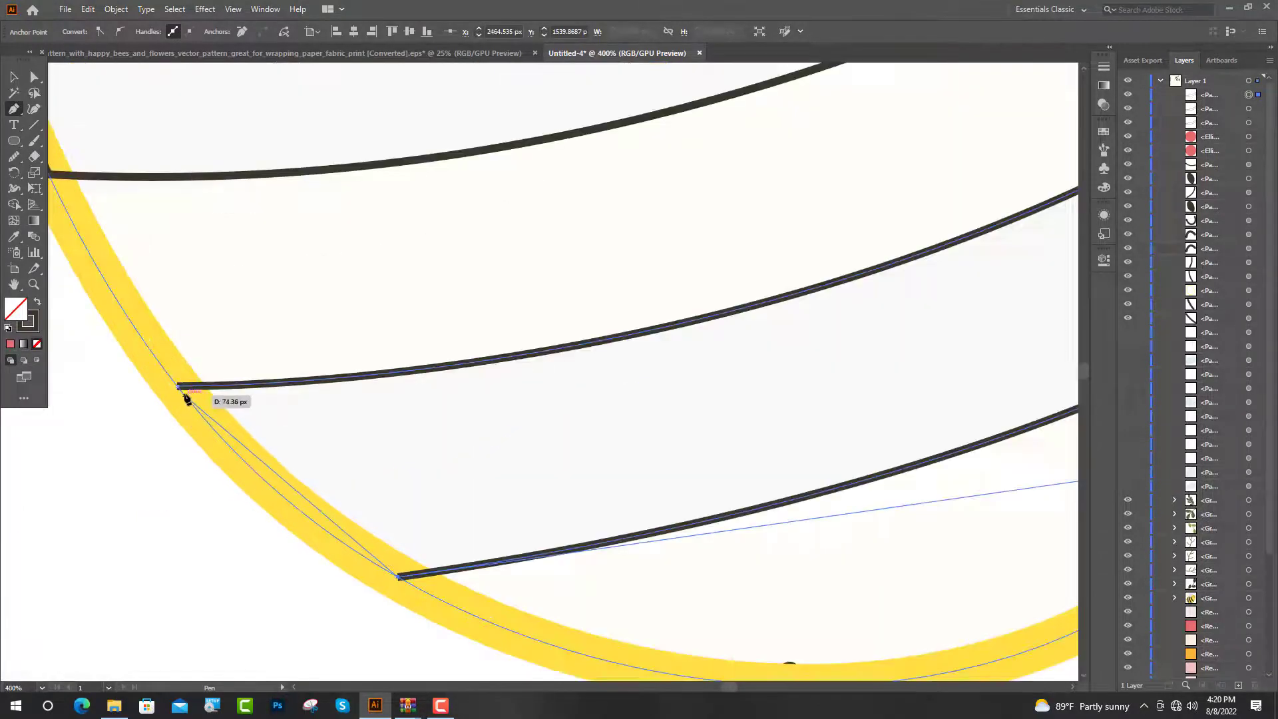
pyautogui.moveTo(178, 386); pyautogui.dragTo(122, 312)
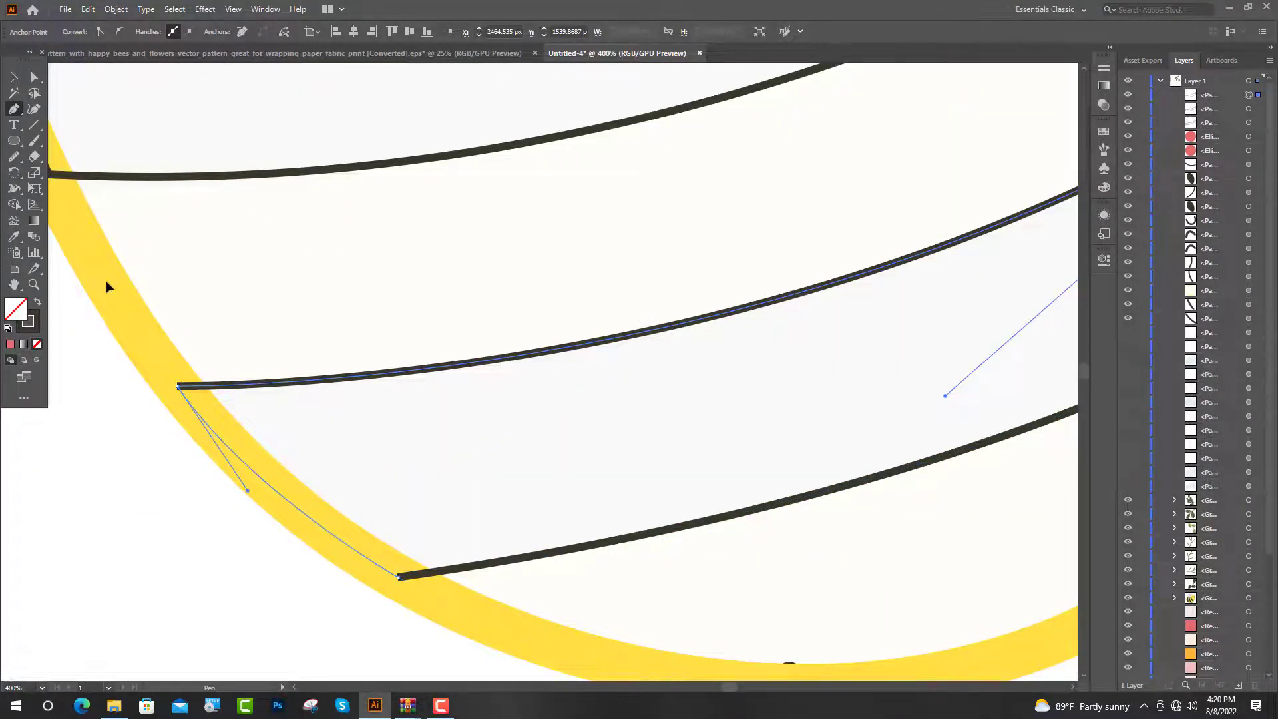
pyautogui.hotkey('ctrl', '-')
pyautogui.hotkey('ctrl', '-')
pyautogui.hotkey('ctrl', '-')
# Fill the bee body yellow and give all stripe bands the dark fill
pyautogui.press('v')
pyautogui.click(36, 304)
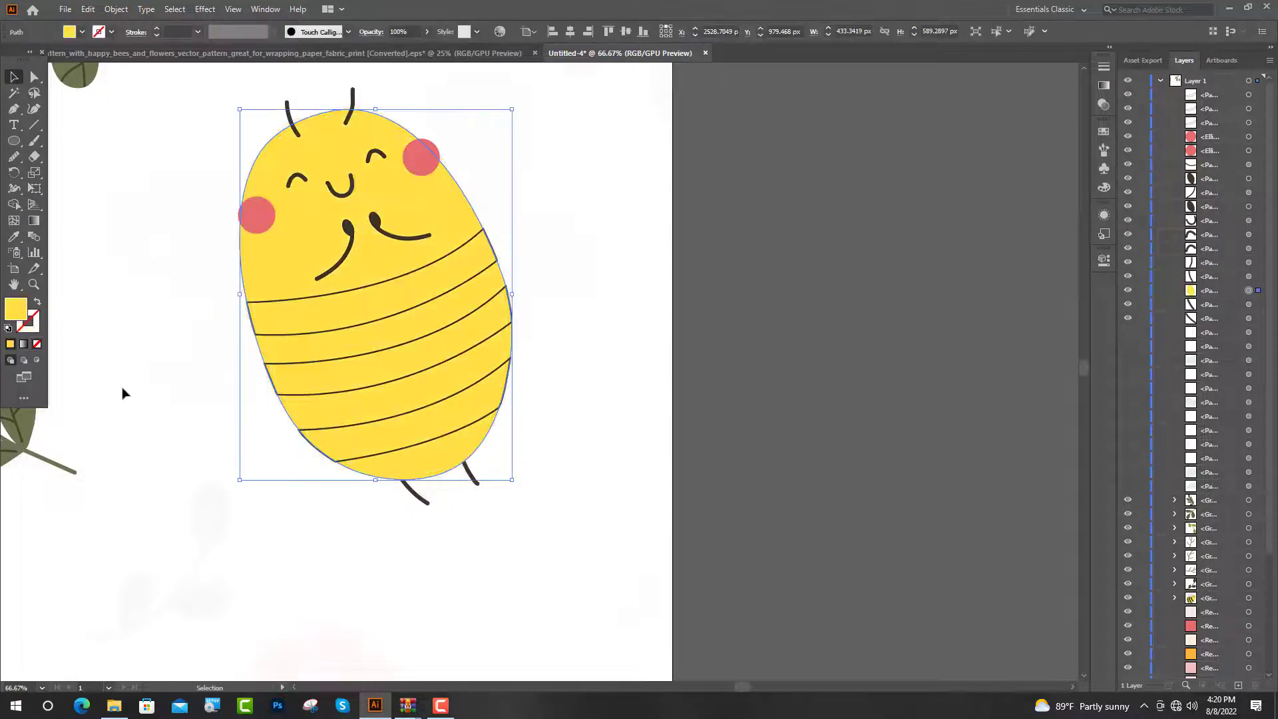
pyautogui.click(327, 363)
pyautogui.keyDown('shift'); pyautogui.click(334, 398); pyautogui.keyUp('shift')
pyautogui.keyDown('shift'); pyautogui.click(349, 427); pyautogui.keyUp('shift')
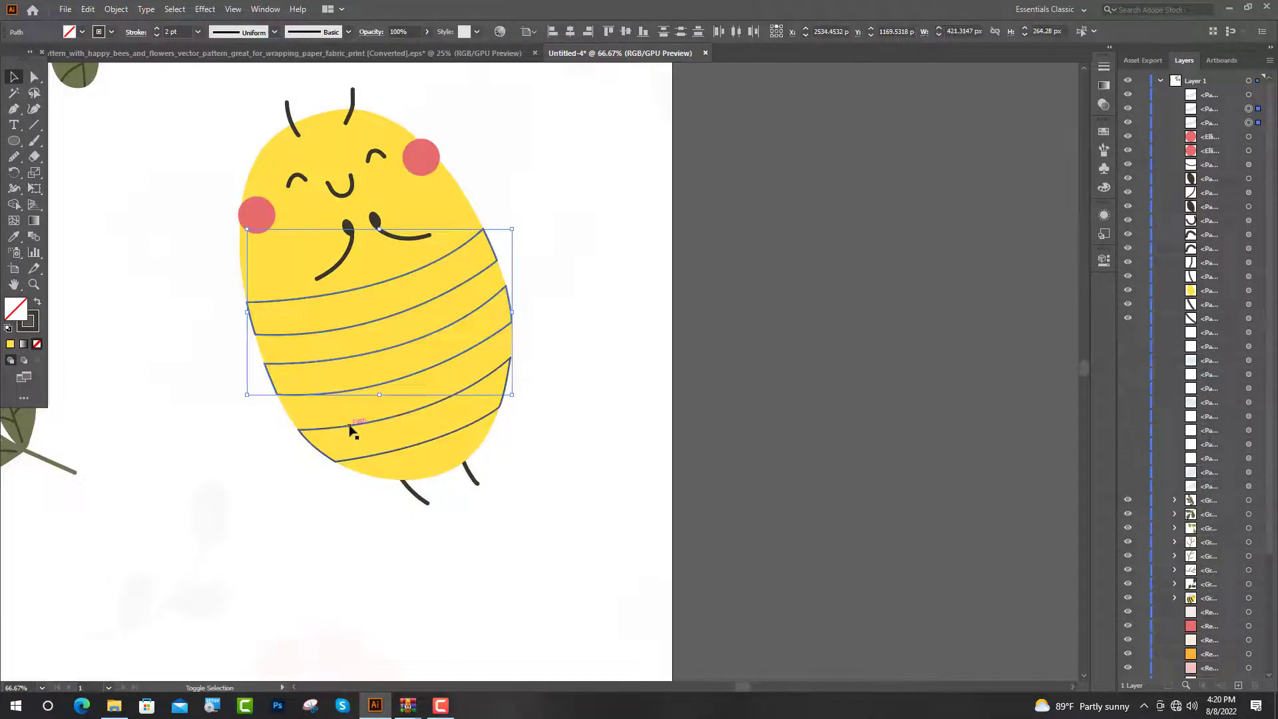
pyautogui.hotkey('shift', 'x')
pyautogui.click(151, 391)
pyautogui.hotkey('ctrl', '-')
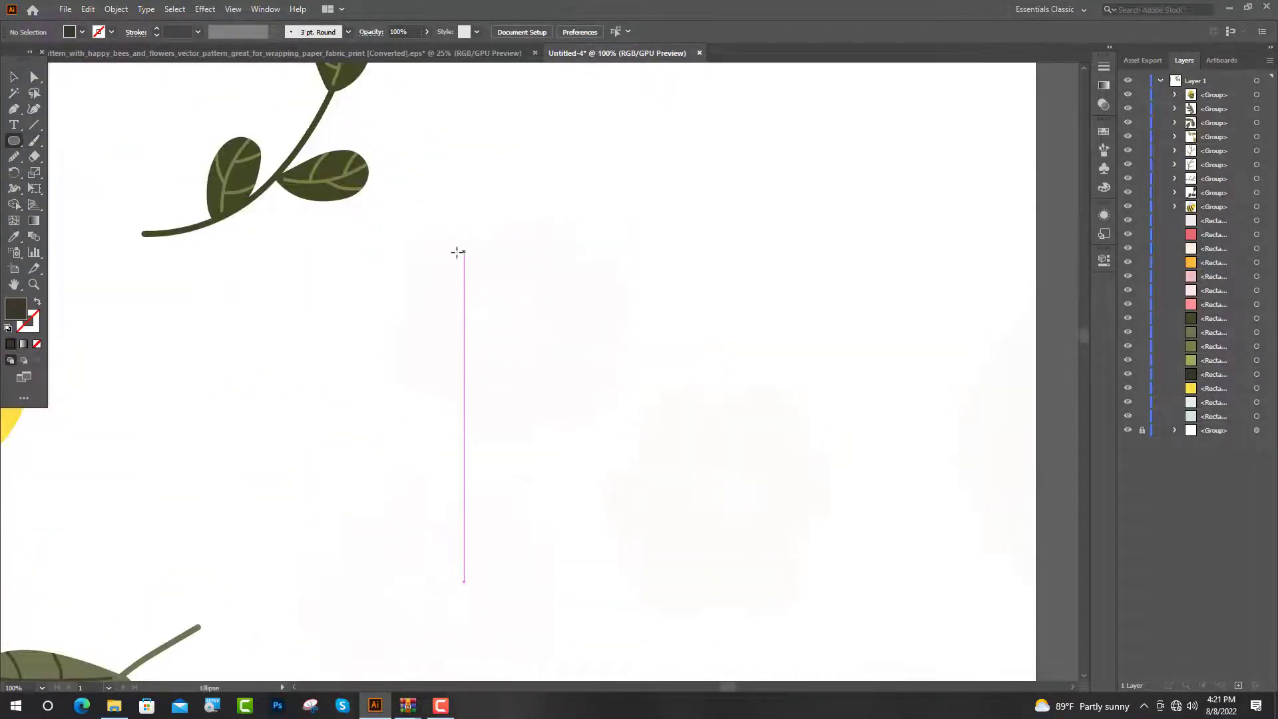
# Draw a petal circle and Alt-drag five copies into an overlapping ring
pyautogui.moveTo(432, 251)
pyautogui.mouseDown()
pyautogui.moveTo(473, 293)
pyautogui.moveTo(445, 270)
pyautogui.mouseUp()
pyautogui.press('v')
pyautogui.hotkey('shift', 'x')
pyautogui.click(179, 308)
pyautogui.hotkey('ctrl', '+')
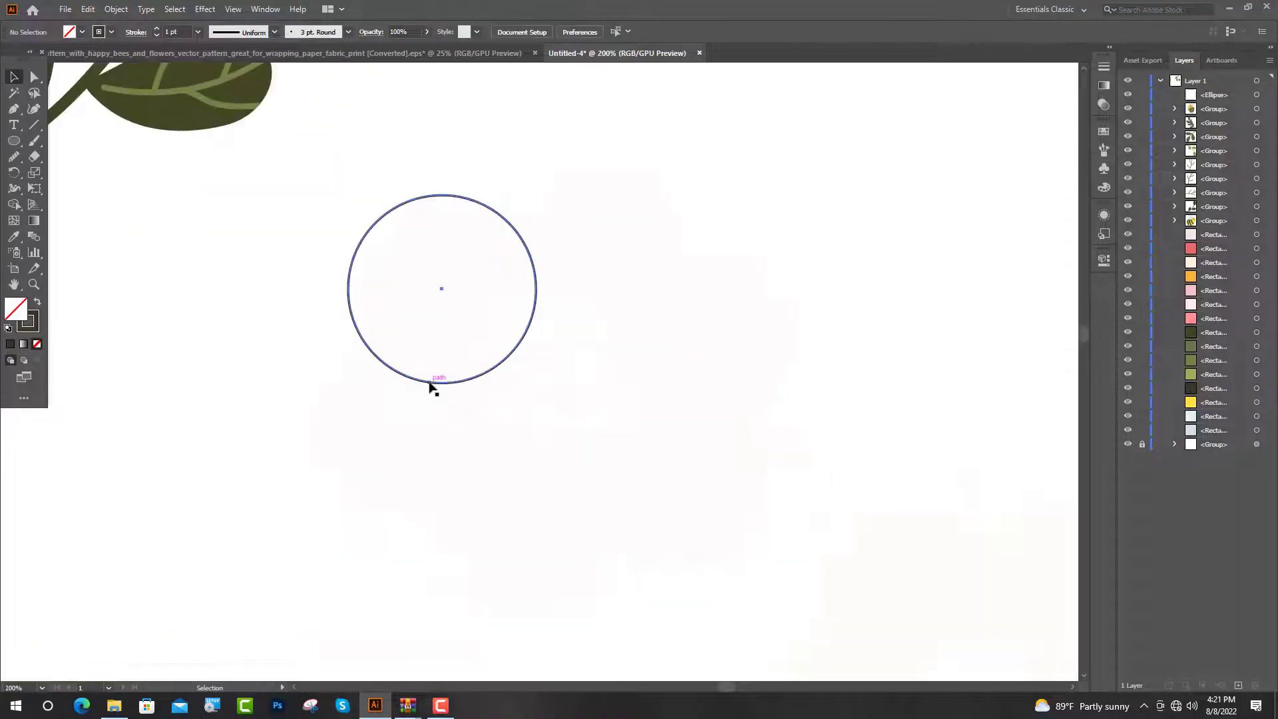
pyautogui.moveTo(430, 384)
pyautogui.mouseDown()
pyautogui.moveTo(393, 524)
pyautogui.moveTo(591, 593)
pyautogui.moveTo(582, 606)
pyautogui.mouseUp()
pyautogui.moveTo(606, 581); pyautogui.dragTo(753, 531)
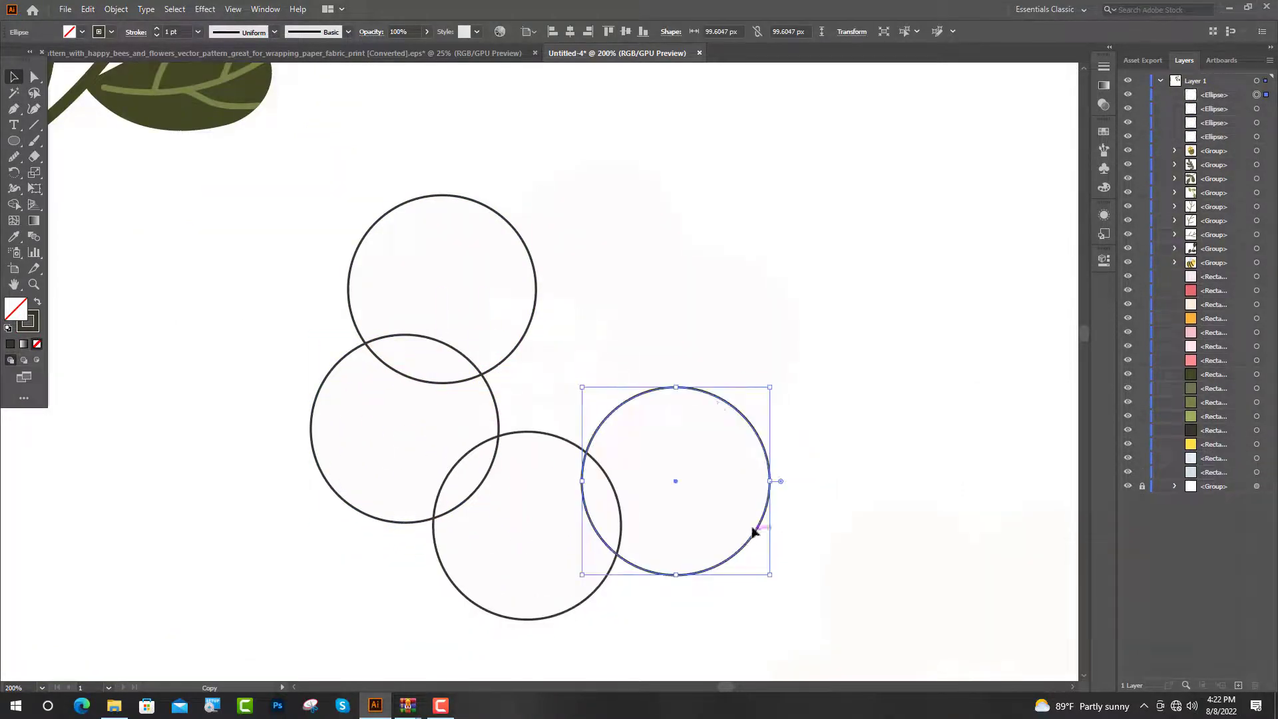
pyautogui.moveTo(723, 402); pyautogui.dragTo(753, 260)
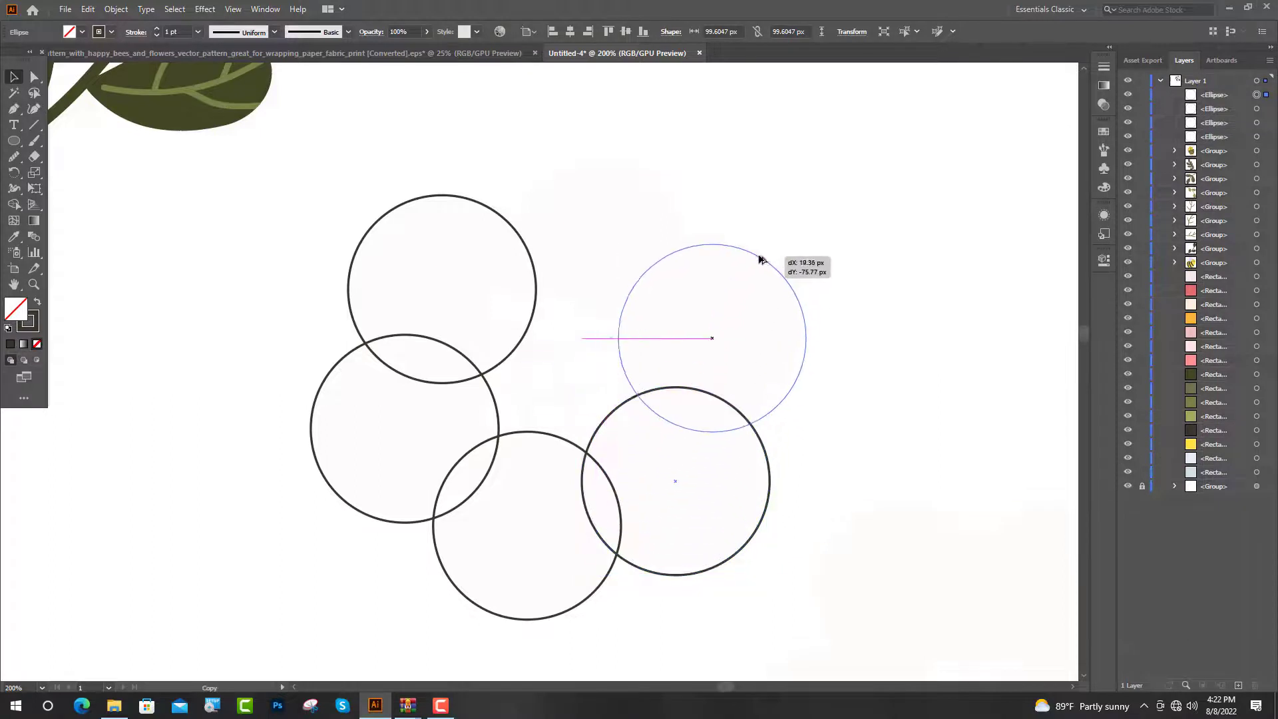
pyautogui.moveTo(623, 301); pyautogui.dragTo(509, 208)
pyautogui.click(348, 189)
pyautogui.hotkey('ctrl', '-')
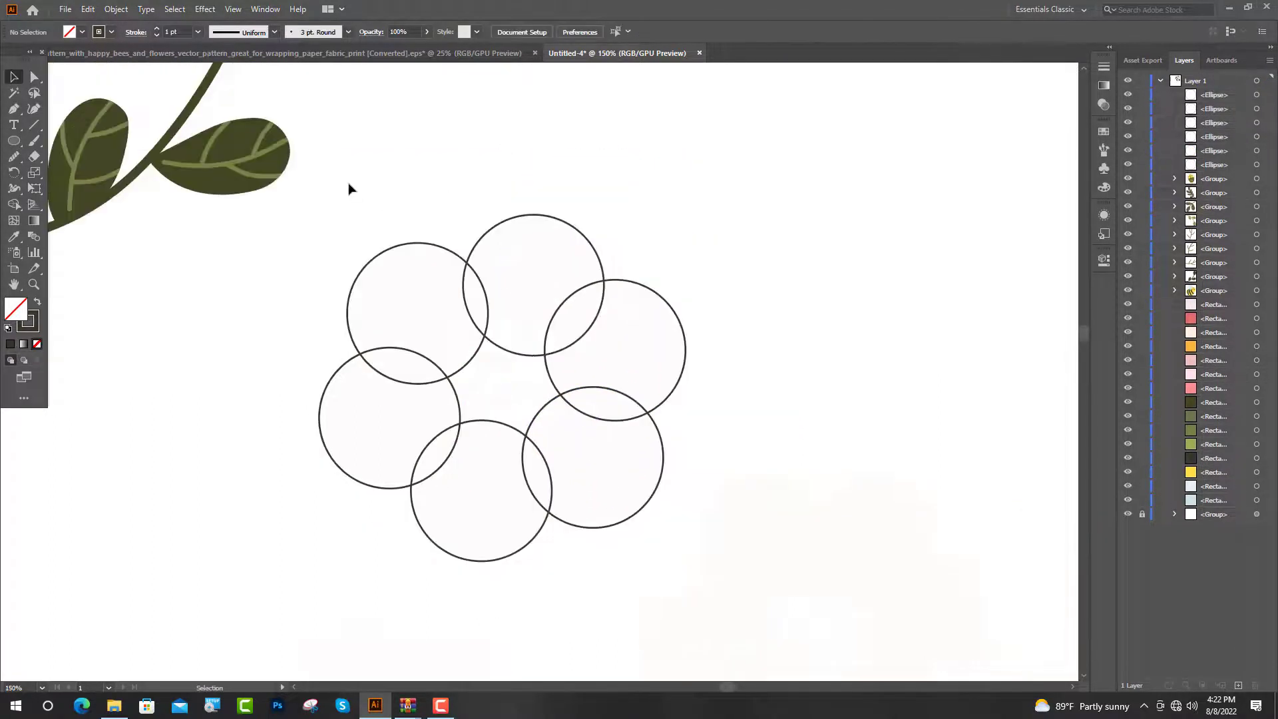
# Merge the six overlapping circles into one shape with the Shape Builder tool
pyautogui.moveTo(693, 532); pyautogui.dragTo(695, 535)
pyautogui.hotkey('shift', 'm')
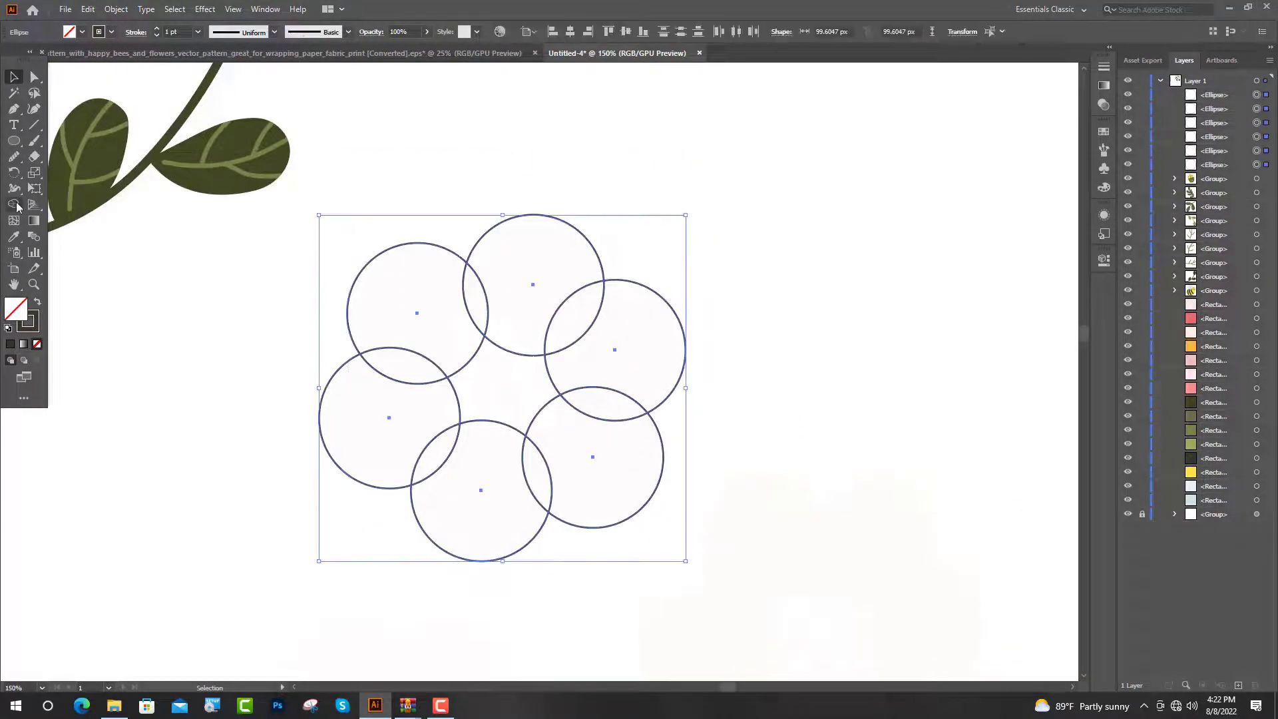
pyautogui.moveTo(406, 385); pyautogui.dragTo(434, 366)
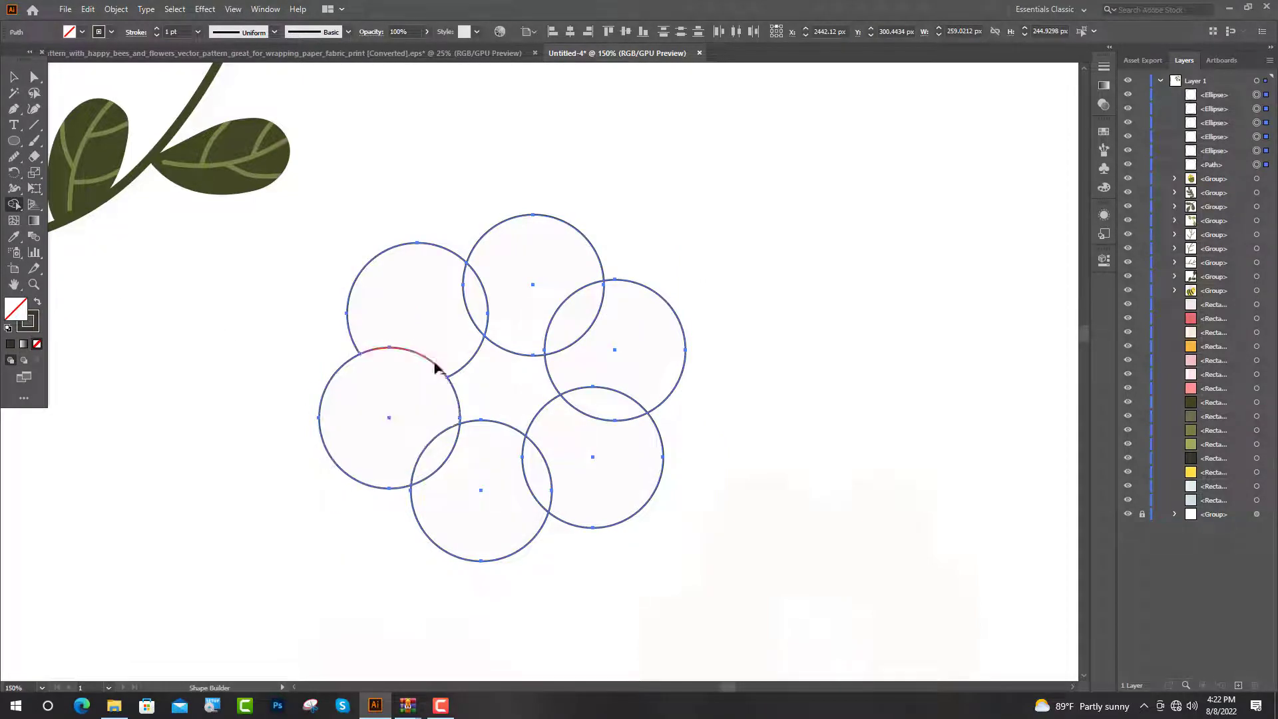
pyautogui.click(484, 327)
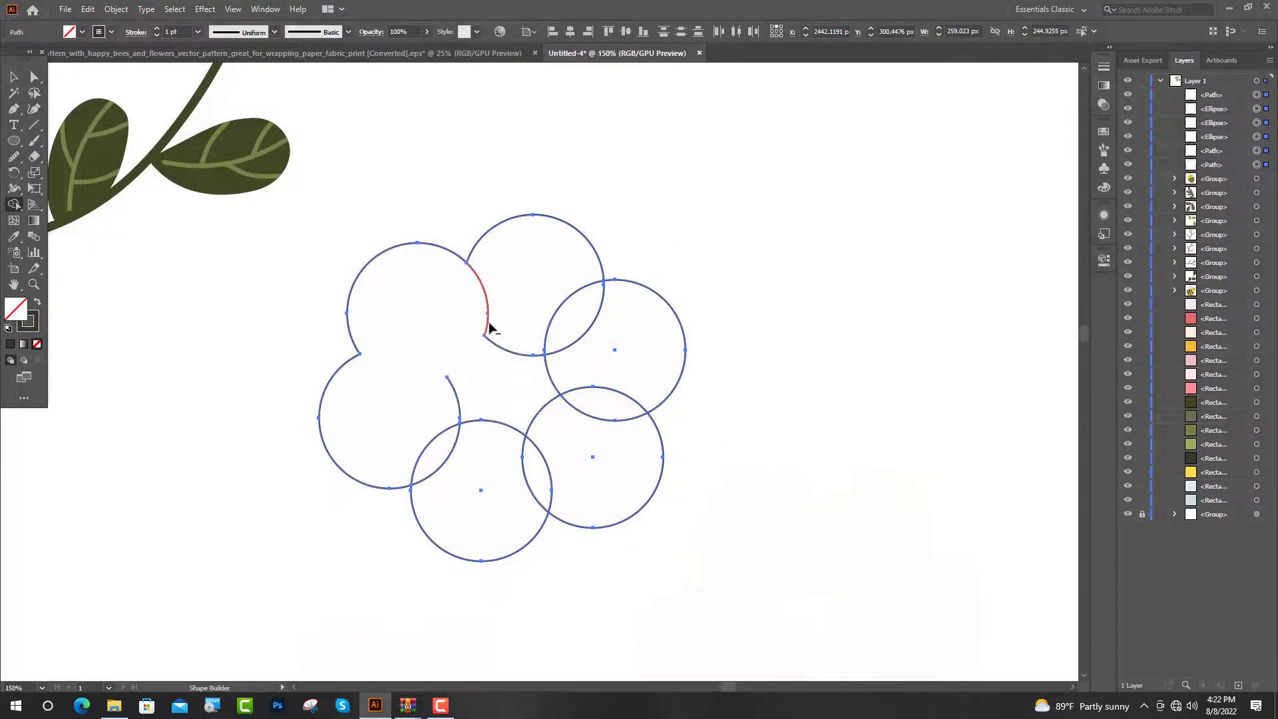
pyautogui.click(546, 344)
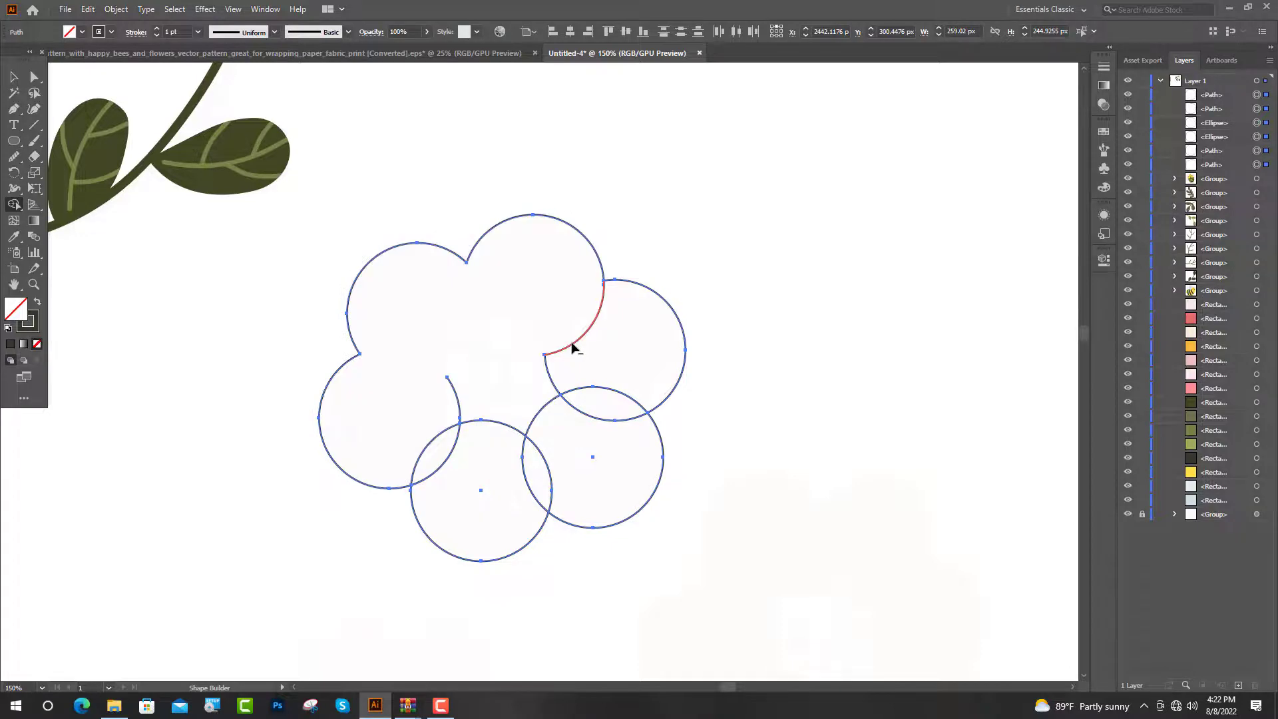
pyautogui.click(567, 397)
pyautogui.moveTo(567, 396); pyautogui.dragTo(561, 402)
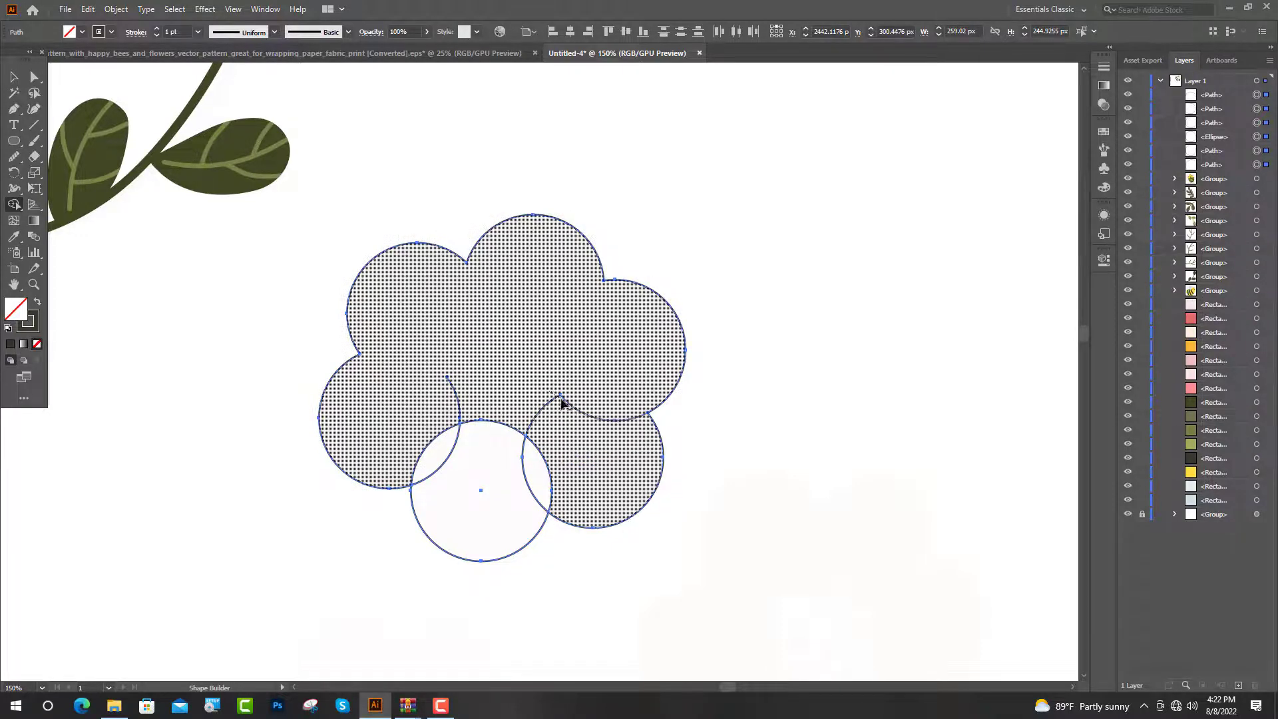
pyautogui.click(572, 410)
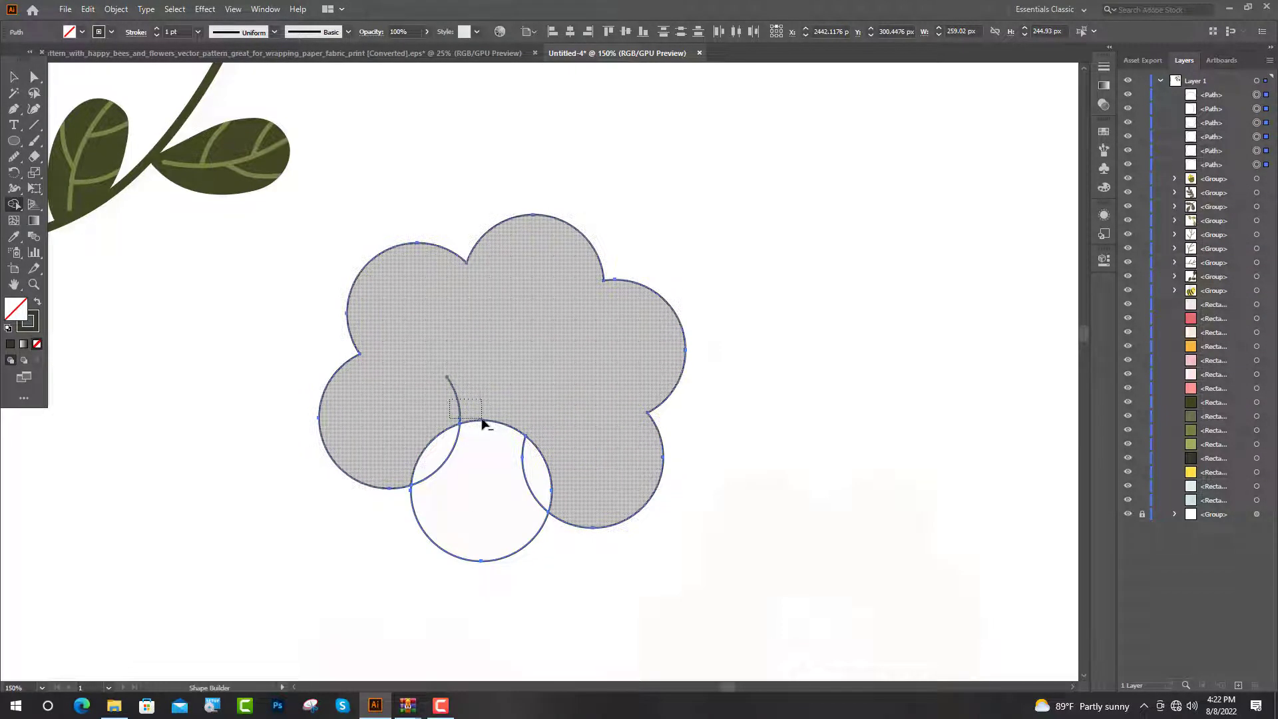
pyautogui.moveTo(484, 424); pyautogui.dragTo(521, 451)
pyautogui.click(442, 436)
pyautogui.click(541, 458)
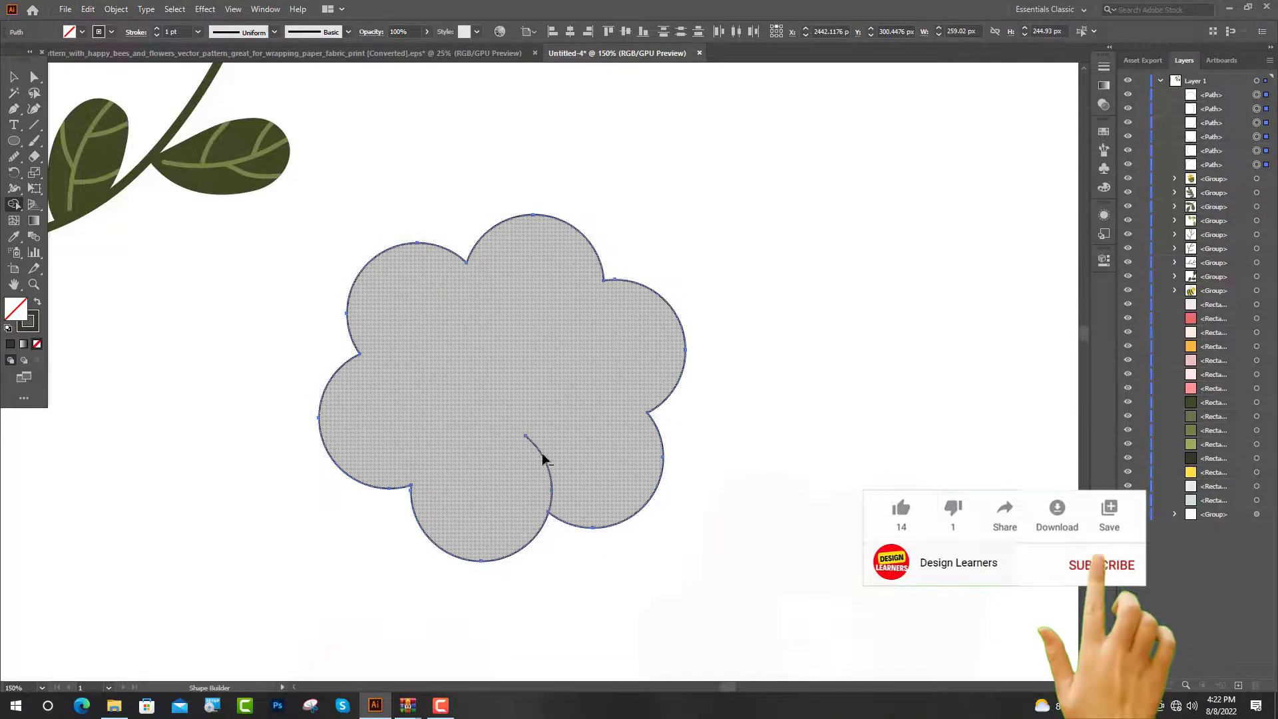
# Select the remaining separate flower pieces together for uniting
pyautogui.press('v')
pyautogui.click(446, 230)
pyautogui.click(503, 287)
pyautogui.click(363, 406)
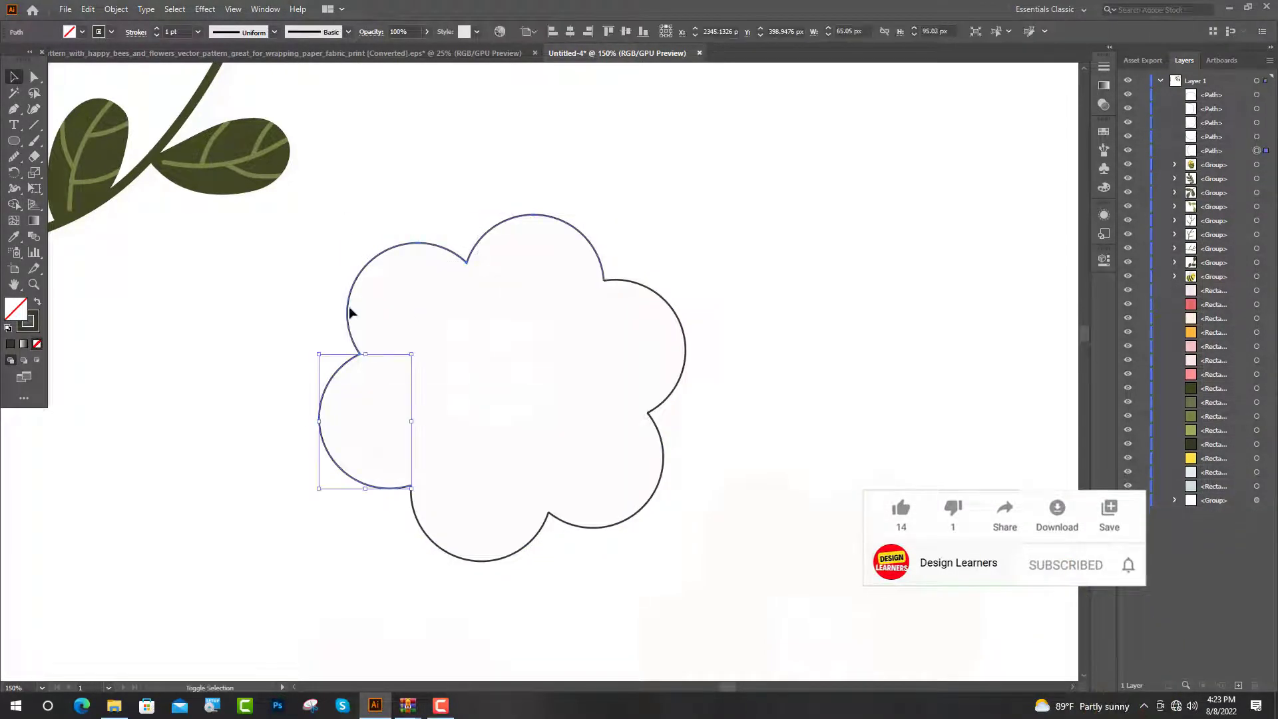
pyautogui.keyDown('shift'); pyautogui.click(356, 319); pyautogui.keyUp('shift')
pyautogui.press('a')
pyautogui.keyDown('shift'); pyautogui.click(430, 519); pyautogui.keyUp('shift')
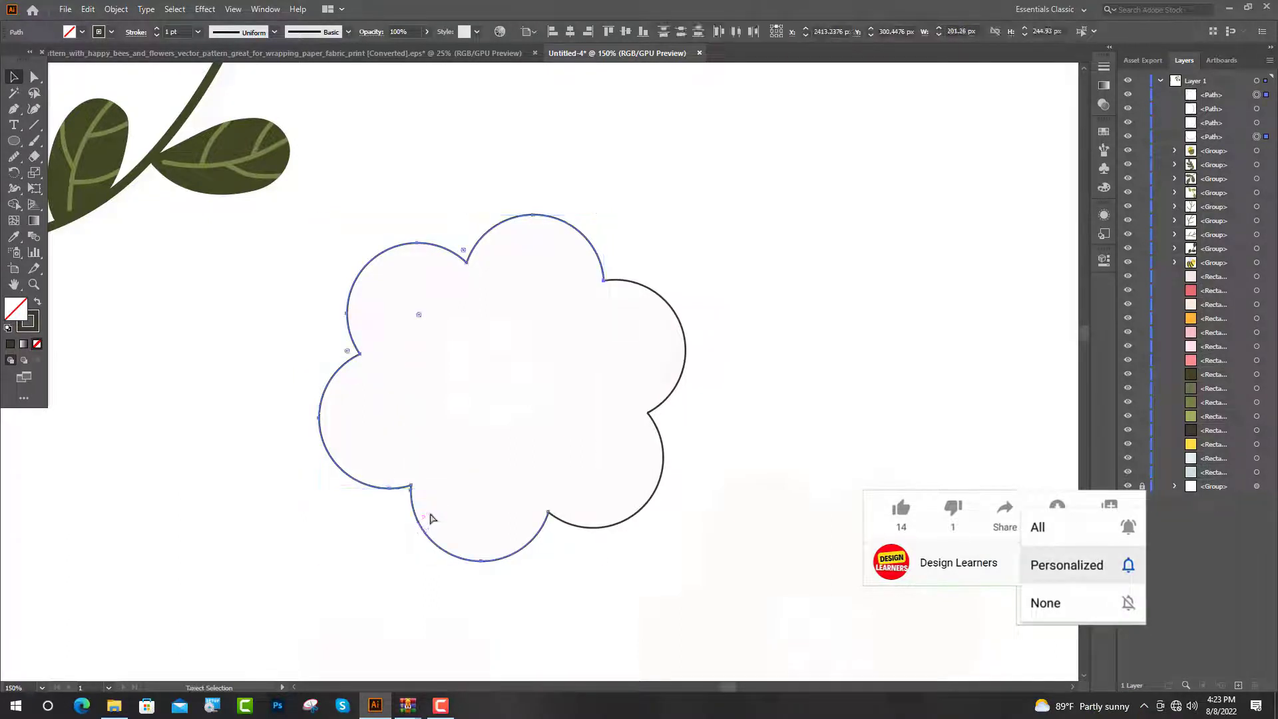
# Unite the selected pieces into a single scalloped flower outline
pyautogui.hotkey('shift', 'm')
pyautogui.moveTo(431, 516); pyautogui.dragTo(571, 522)
pyautogui.press('v')
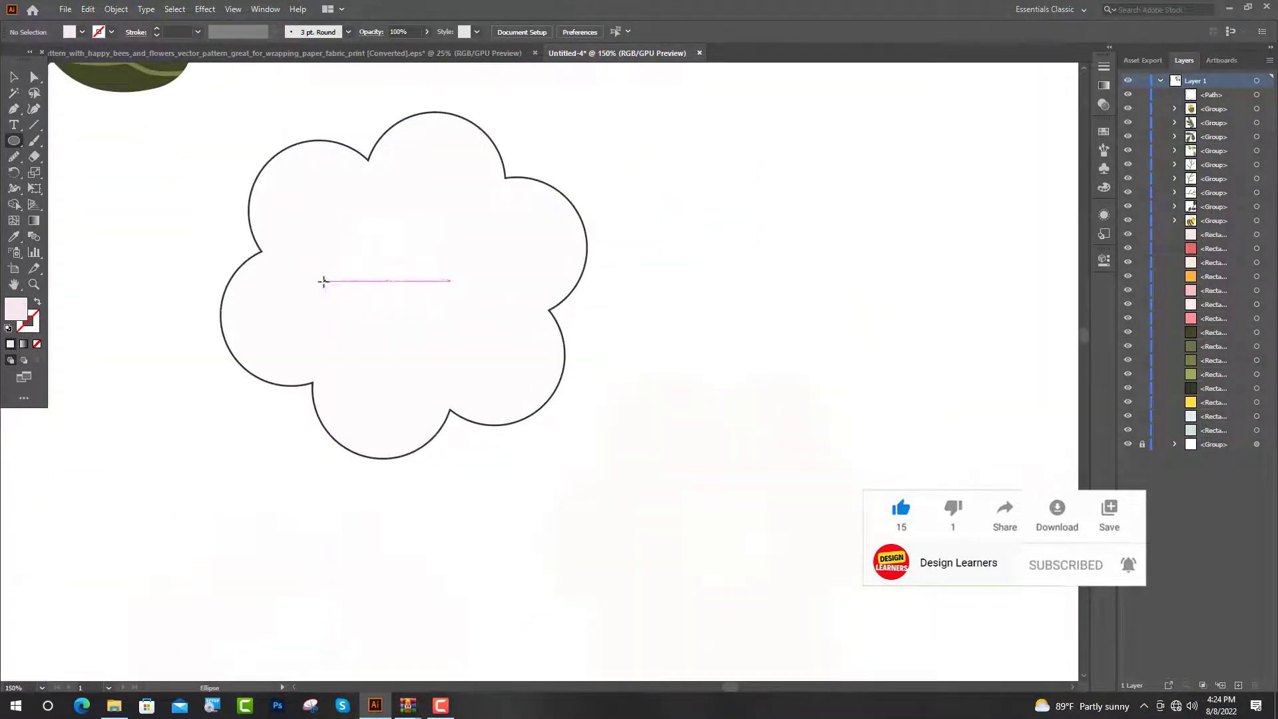
pyautogui.scroll(2, 322, 279)
# Draw a small pale pink dot in the flower centre and copy it around
pyautogui.moveTo(415, 167)
pyautogui.mouseDown()
pyautogui.moveTo(465, 110)
pyautogui.moveTo(508, 157)
pyautogui.mouseUp()
pyautogui.click(13, 77)
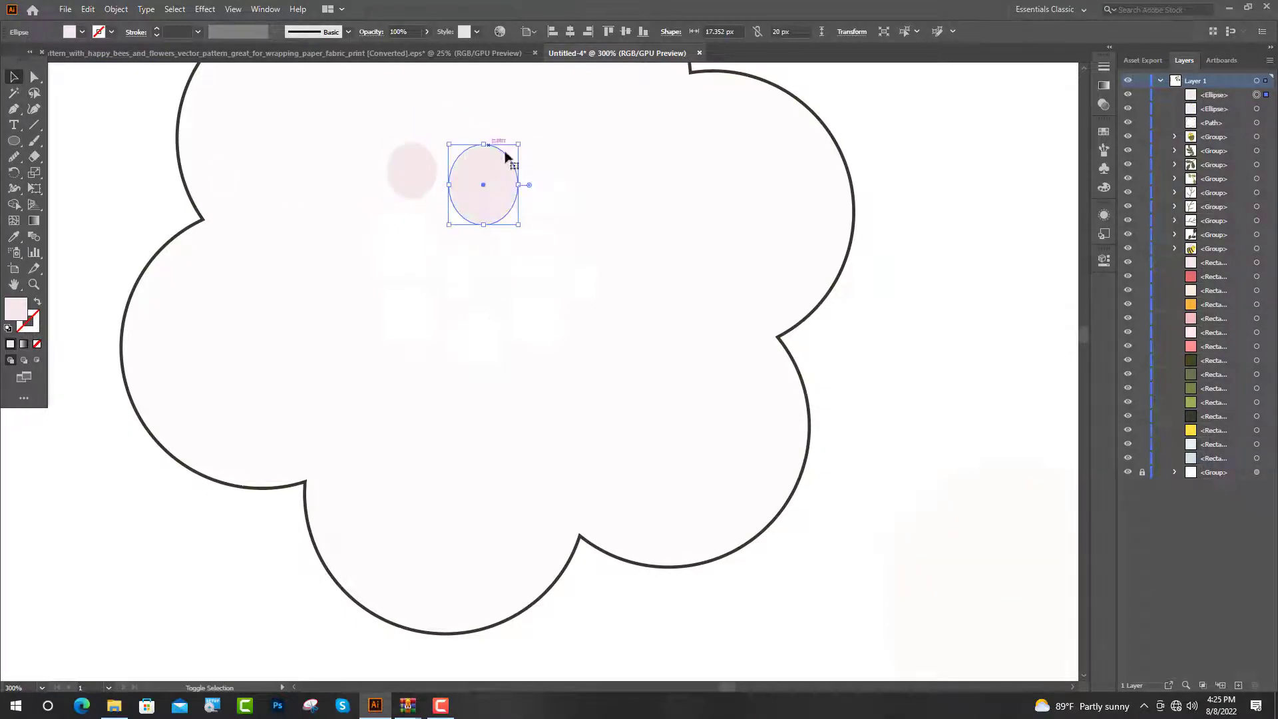
pyautogui.scroll(2, 512, 163)
pyautogui.moveTo(286, 191); pyautogui.dragTo(569, 230)
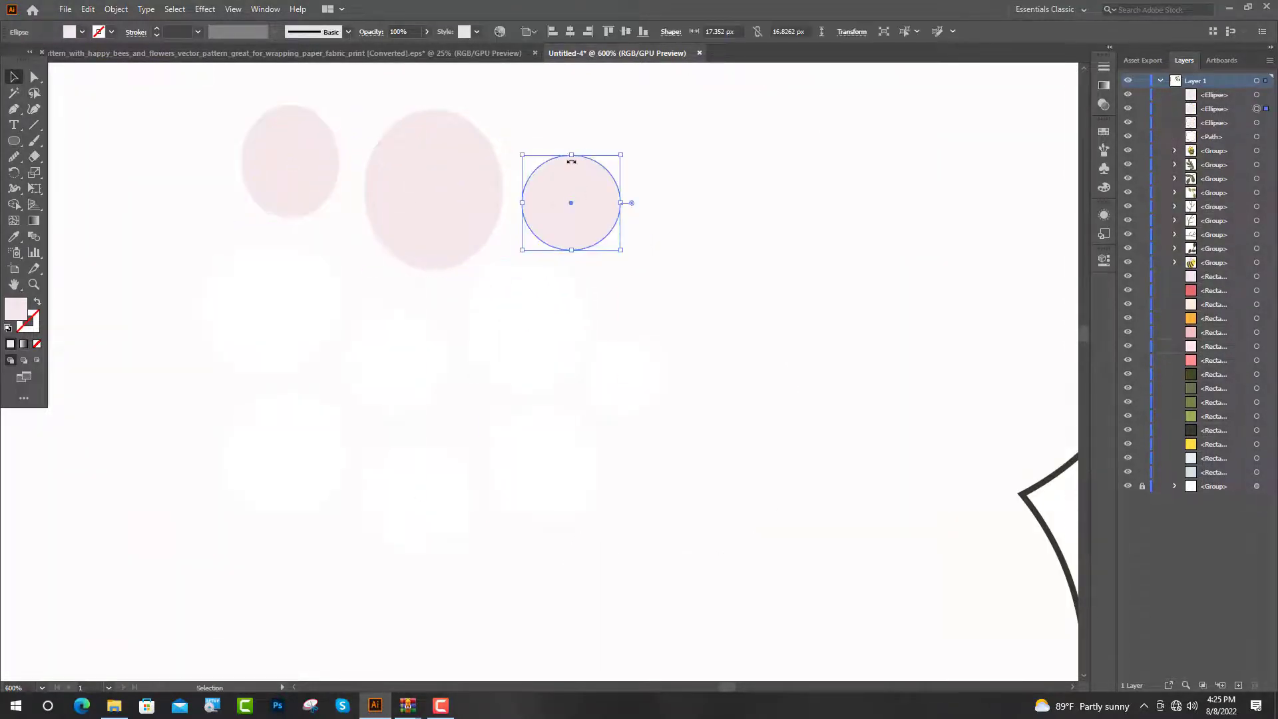
pyautogui.click(671, 302)
pyautogui.scroll(-1, 671, 303)
pyautogui.moveTo(440, 203)
pyautogui.mouseDown()
pyautogui.moveTo(533, 354)
pyautogui.moveTo(532, 335)
pyautogui.moveTo(622, 357)
pyautogui.mouseUp()
pyautogui.scroll(-1, 533, 335)
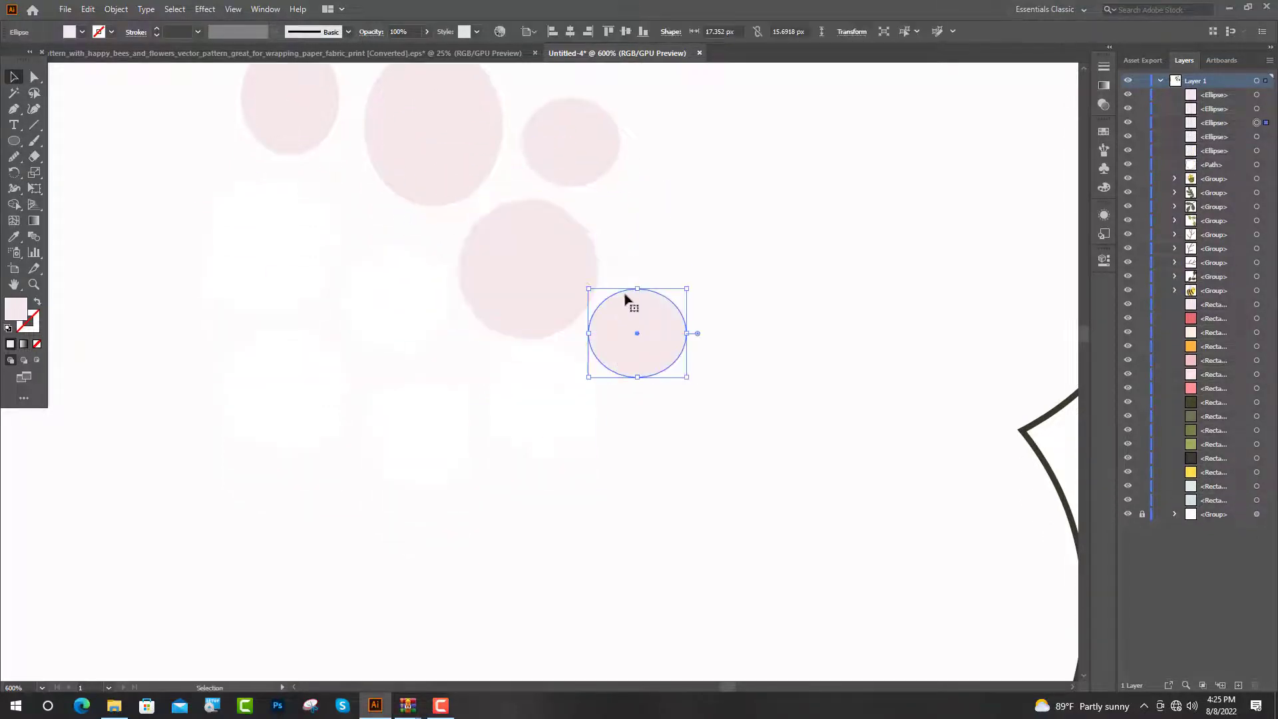
pyautogui.scroll(-1, 628, 297)
pyautogui.click(623, 221)
# Add more dot copies around the centre and make one dot slightly shorter
pyautogui.click(457, 158)
pyautogui.moveTo(457, 158); pyautogui.dragTo(625, 361)
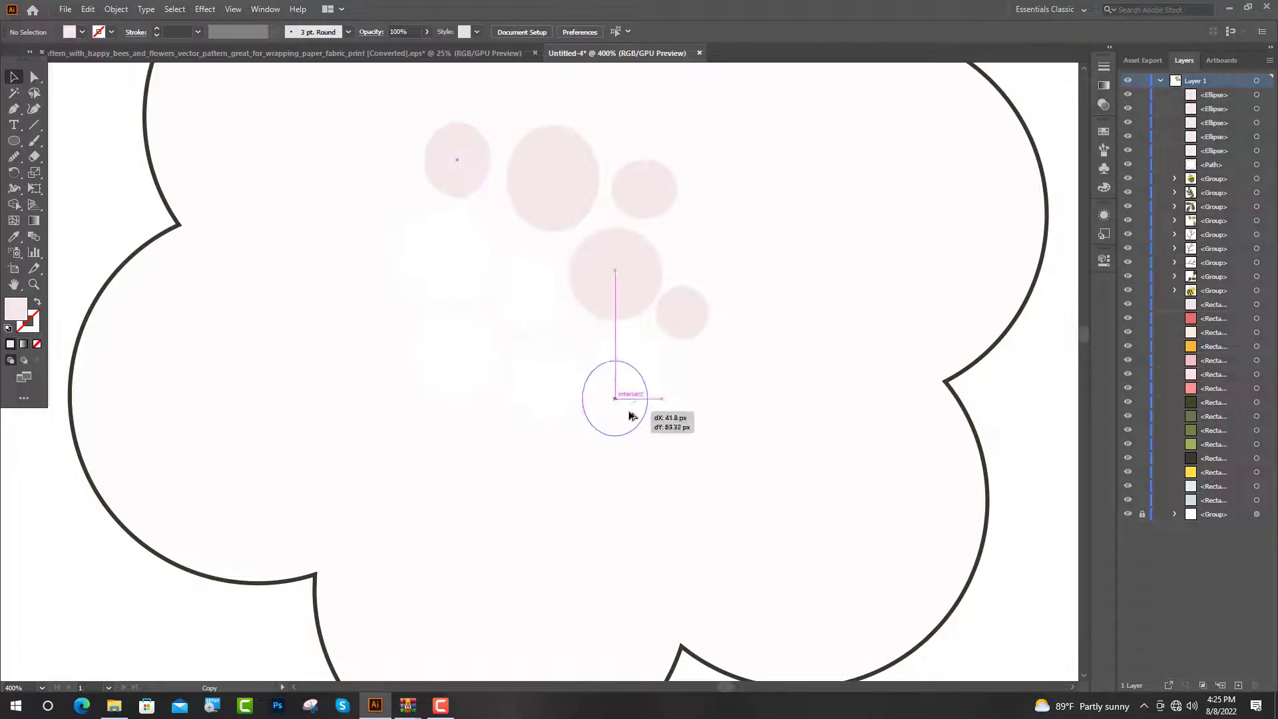
pyautogui.click(670, 384)
pyautogui.scroll(1, 669, 384)
pyautogui.scroll(2, 561, 294)
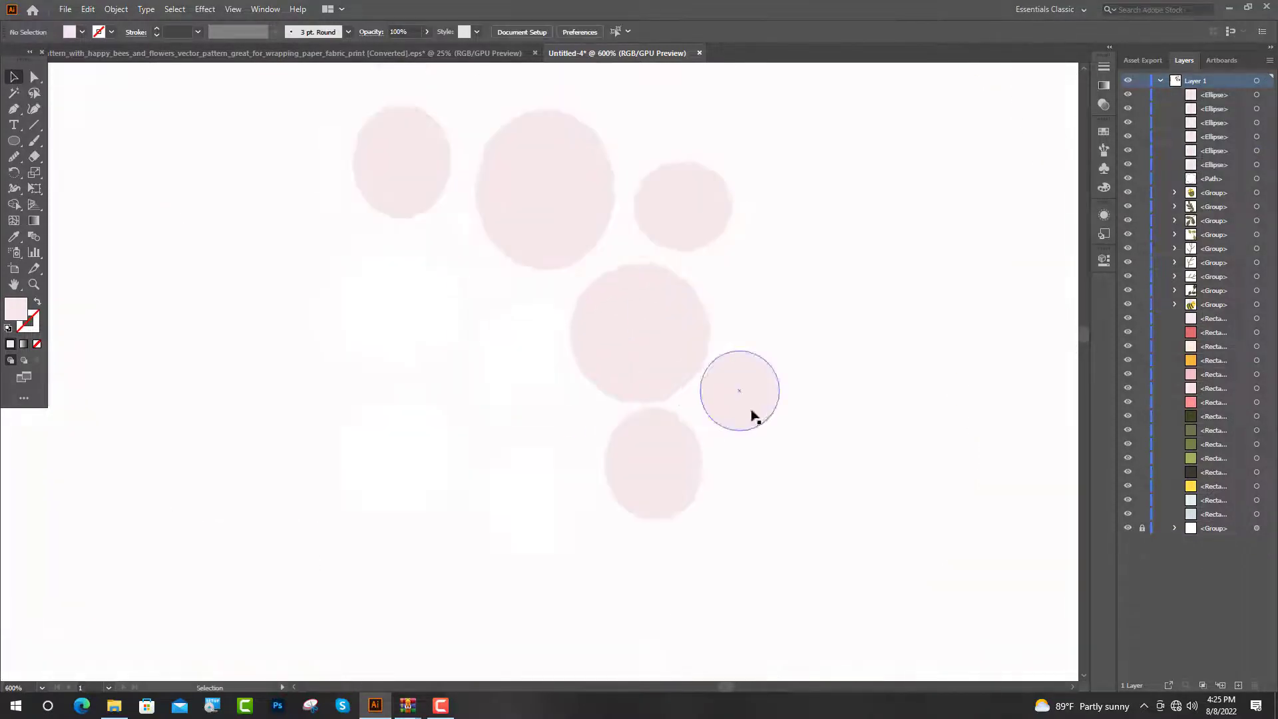
pyautogui.moveTo(750, 413)
pyautogui.mouseDown()
pyautogui.moveTo(539, 522)
pyautogui.moveTo(550, 510)
pyautogui.mouseUp()
pyautogui.click(682, 543)
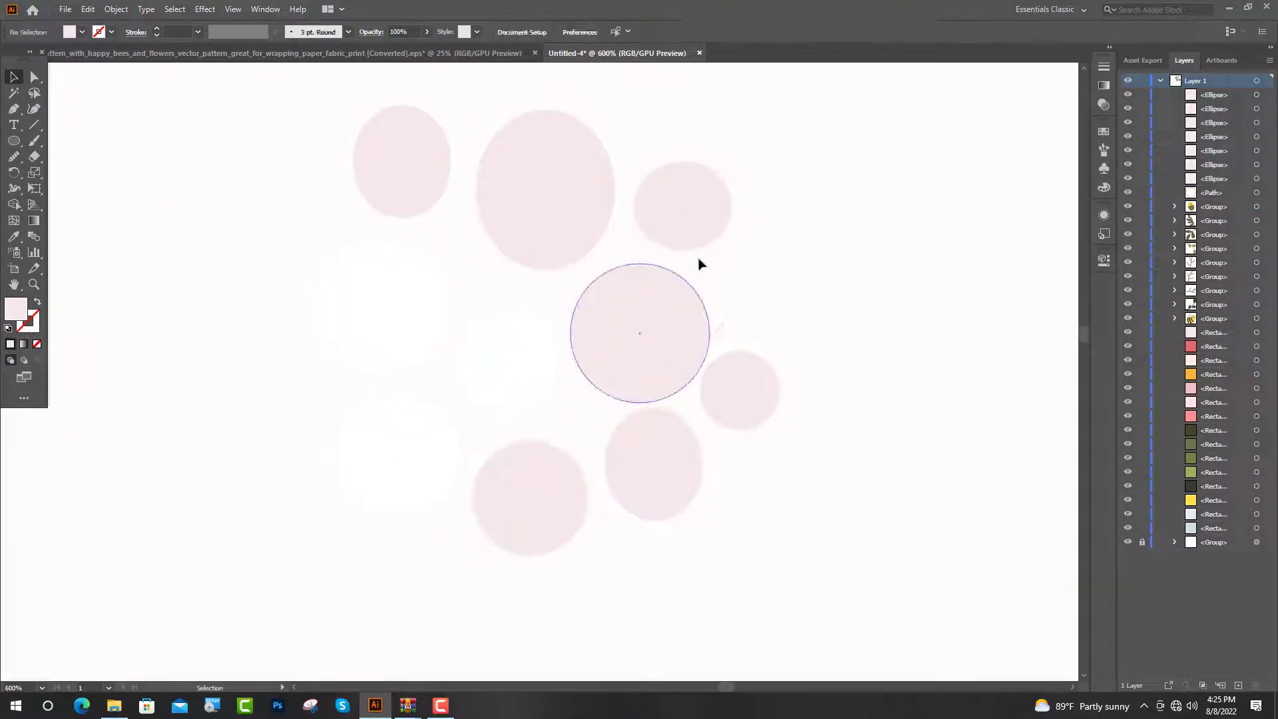
pyautogui.moveTo(706, 223)
pyautogui.mouseDown()
pyautogui.moveTo(516, 397)
pyautogui.moveTo(529, 378)
pyautogui.mouseUp()
pyautogui.click(446, 272)
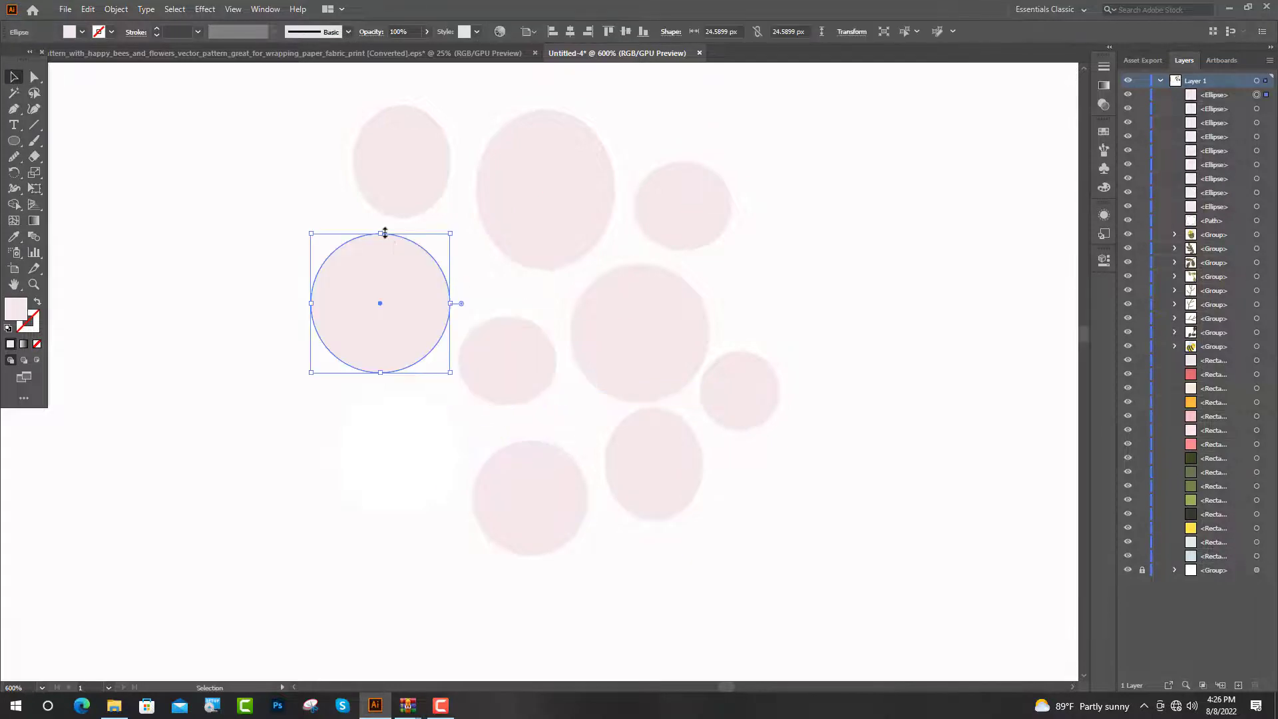
pyautogui.moveTo(385, 233); pyautogui.dragTo(385, 240)
pyautogui.click(819, 293)
# Duplicate the flower with its dots beside the bees, tilting one copy slightly
pyautogui.hotkey('ctrl', '1')
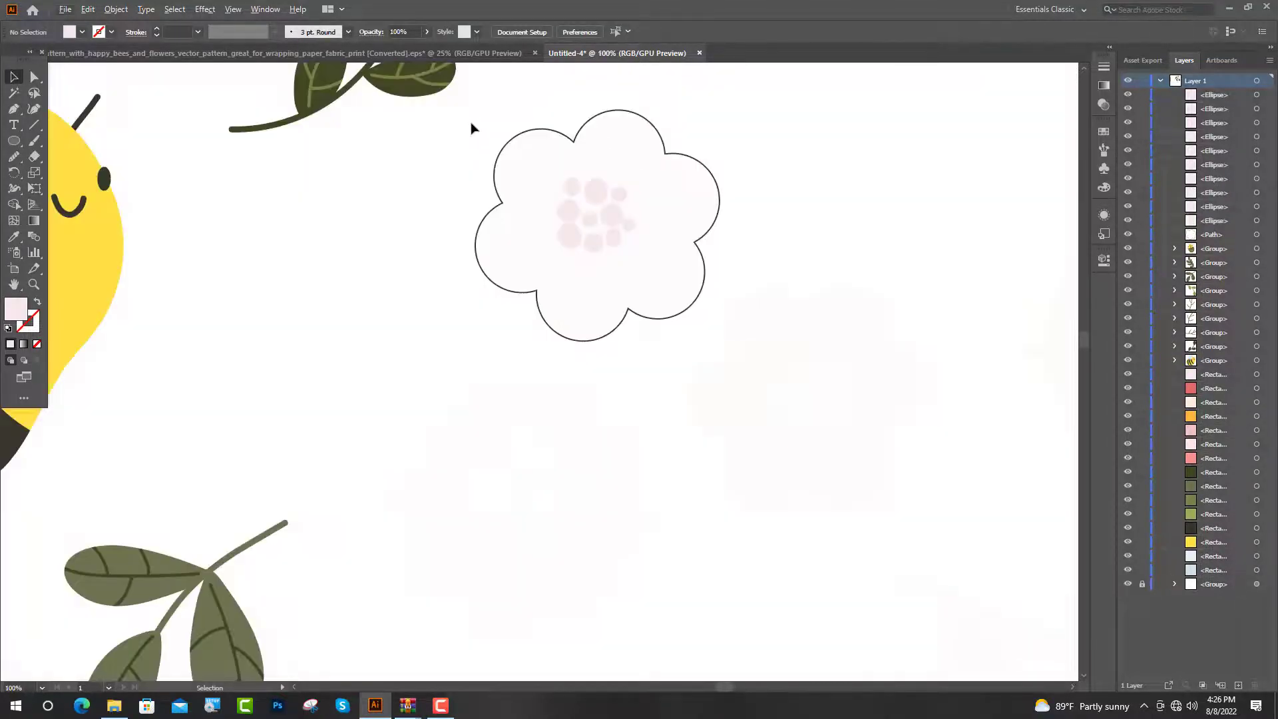
pyautogui.moveTo(702, 326)
pyautogui.mouseDown()
pyautogui.moveTo(682, 318)
pyautogui.moveTo(912, 540)
pyautogui.mouseUp()
pyautogui.keyDown('alt'); pyautogui.scroll(2, 979, 496); pyautogui.keyUp('alt')
pyautogui.moveTo(931, 189); pyautogui.dragTo(930, 189)
pyautogui.keyDown('alt'); pyautogui.scroll(-3, 391, 175); pyautogui.keyUp('alt')
pyautogui.moveTo(499, 317); pyautogui.dragTo(450, 509)
pyautogui.keyDown('alt'); pyautogui.scroll(-4, 496, 416); pyautogui.keyUp('alt')
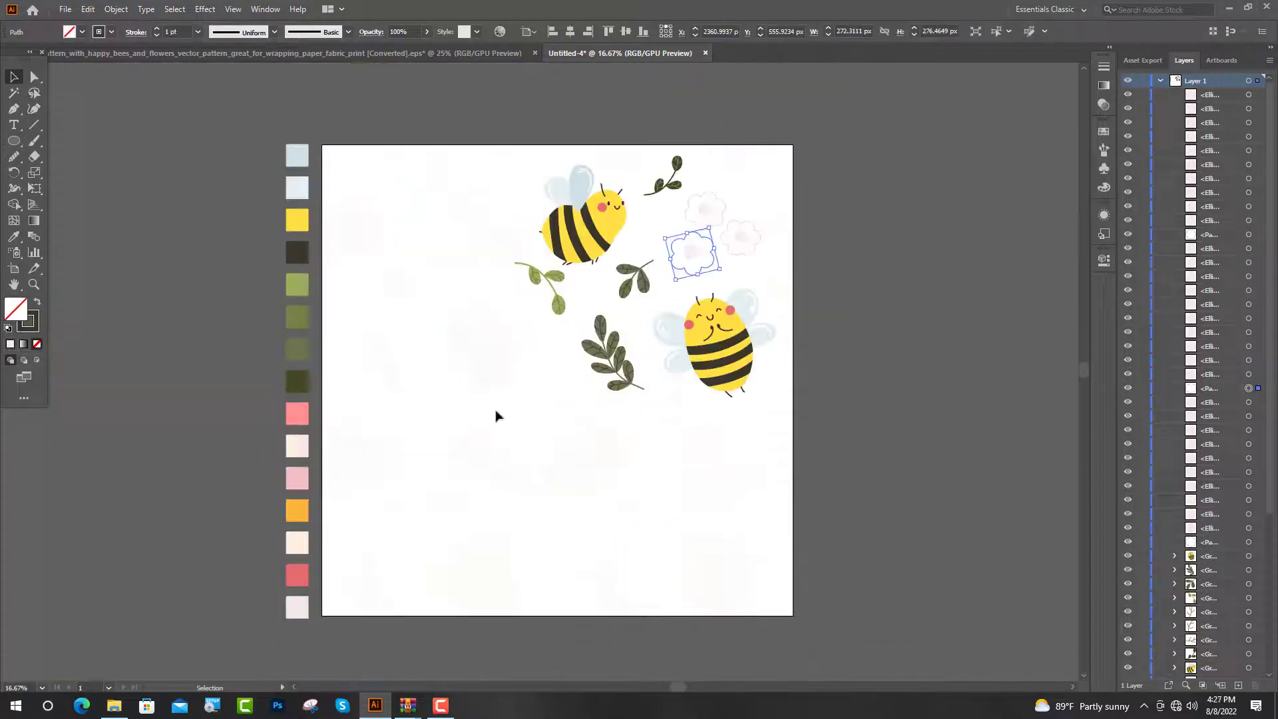
# Colour one flower pink and the other orange from the palette swatches
pyautogui.click(297, 413)
pyautogui.click(13, 77)
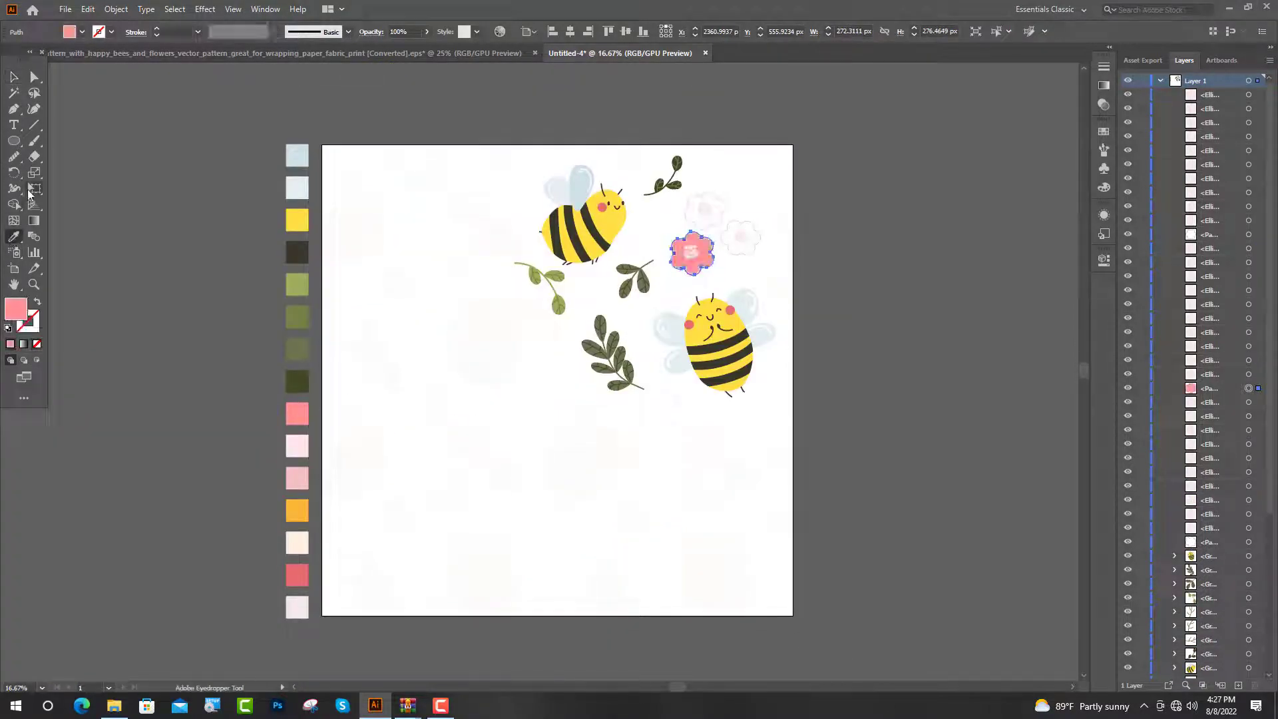
pyautogui.keyDown('alt'); pyautogui.scroll(4, 747, 188); pyautogui.keyUp('alt')
pyautogui.keyDown('alt'); pyautogui.scroll(-5, 685, 406); pyautogui.keyUp('alt')
pyautogui.press('i')
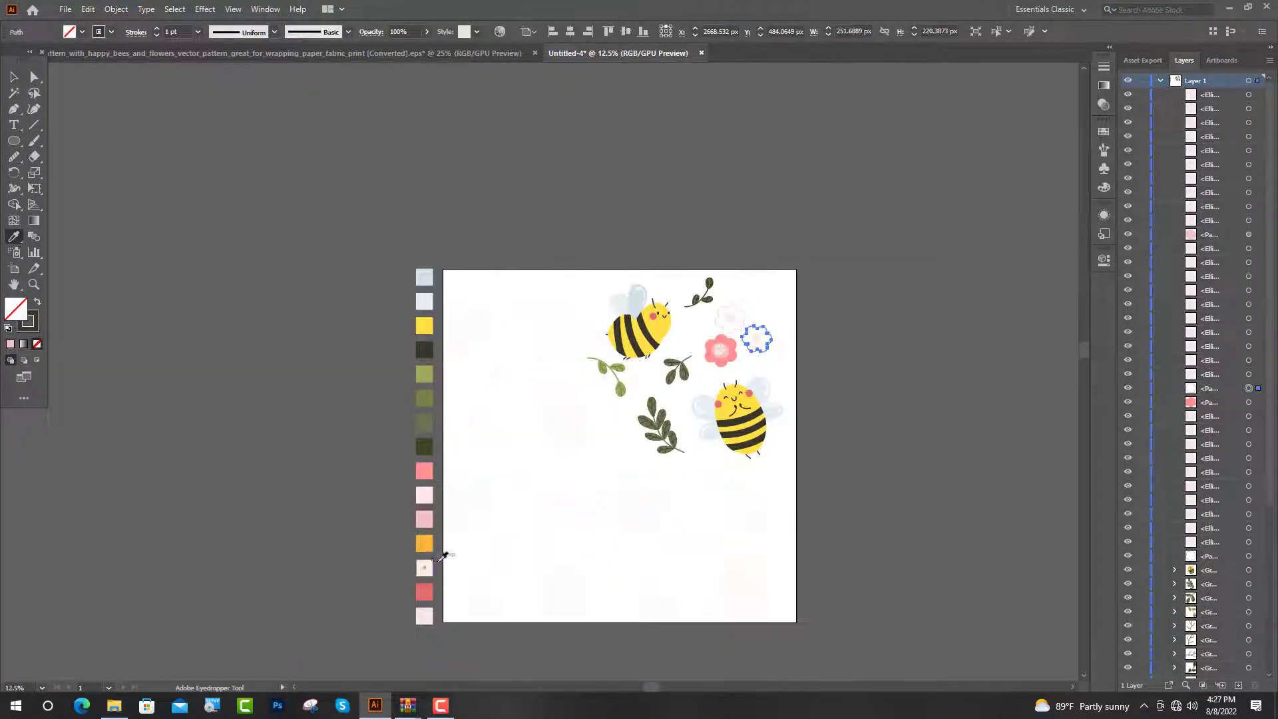
pyautogui.click(424, 544)
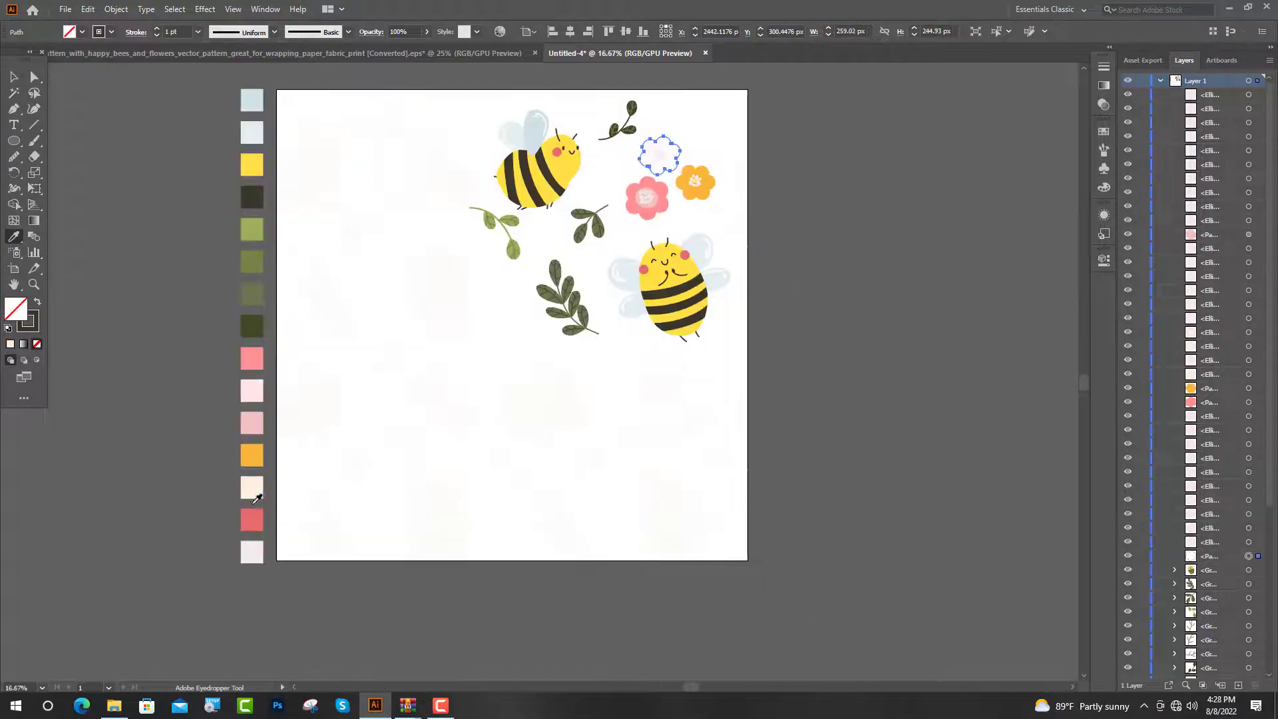
pyautogui.click(257, 499)
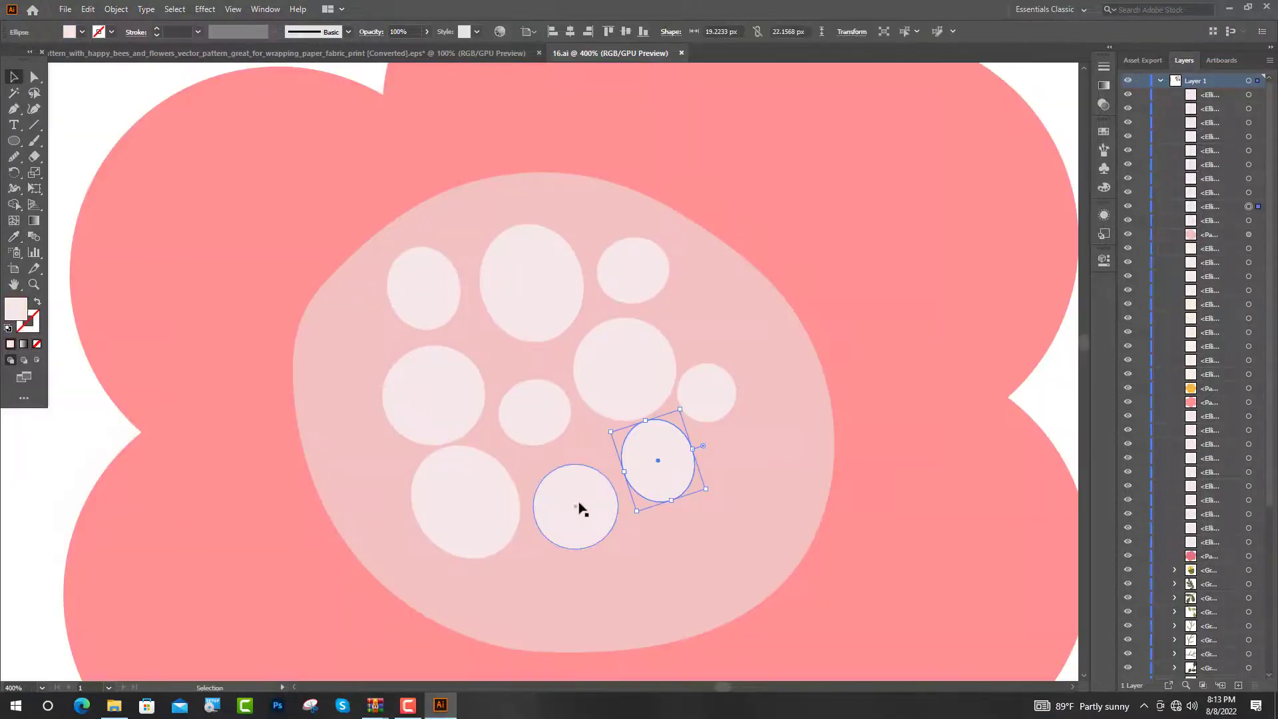
pyautogui.keyDown('shift'); pyautogui.click(577, 508); pyautogui.keyUp('shift')
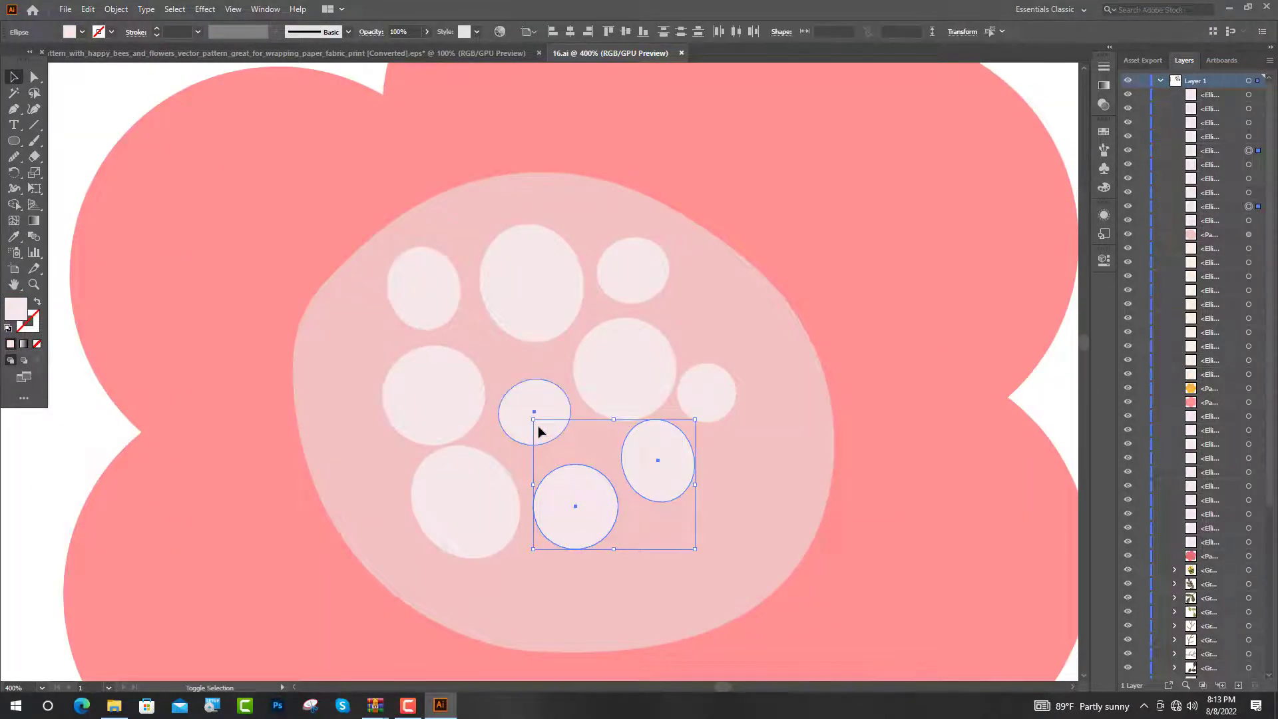
# Delete five of the flower's centre dots
pyautogui.keyDown('shift'); pyautogui.click(540, 432); pyautogui.keyUp('shift')
pyautogui.keyDown('shift'); pyautogui.click(439, 408); pyautogui.keyUp('shift')
pyautogui.keyDown('shift'); pyautogui.click(422, 314); pyautogui.keyUp('shift')
pyautogui.keyDown('shift'); pyautogui.click(632, 276); pyautogui.keyUp('shift')
pyautogui.keyDown('shift'); pyautogui.click(728, 405); pyautogui.keyUp('shift')
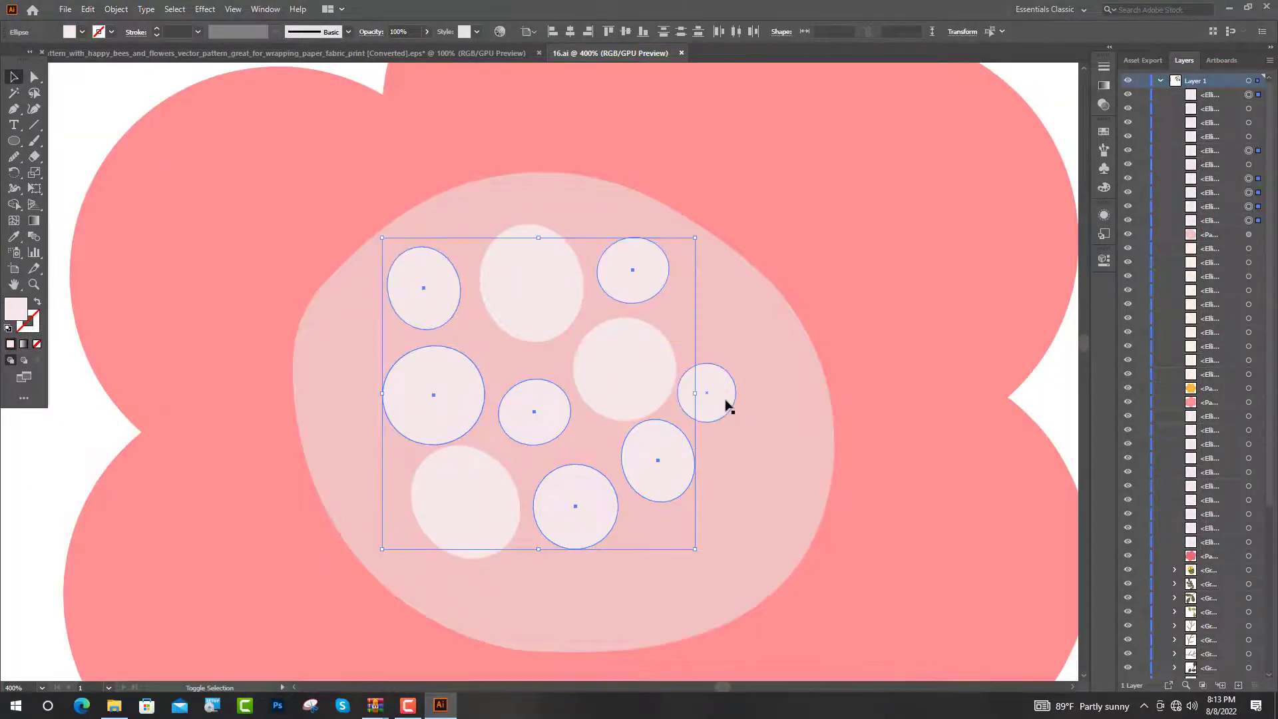
pyautogui.press('Delete')
# Enlarge and reposition the white spots in the pink flower's centre
pyautogui.scroll(-2, 599, 413)
pyautogui.click(537, 407)
pyautogui.moveTo(533, 375); pyautogui.dragTo(529, 350)
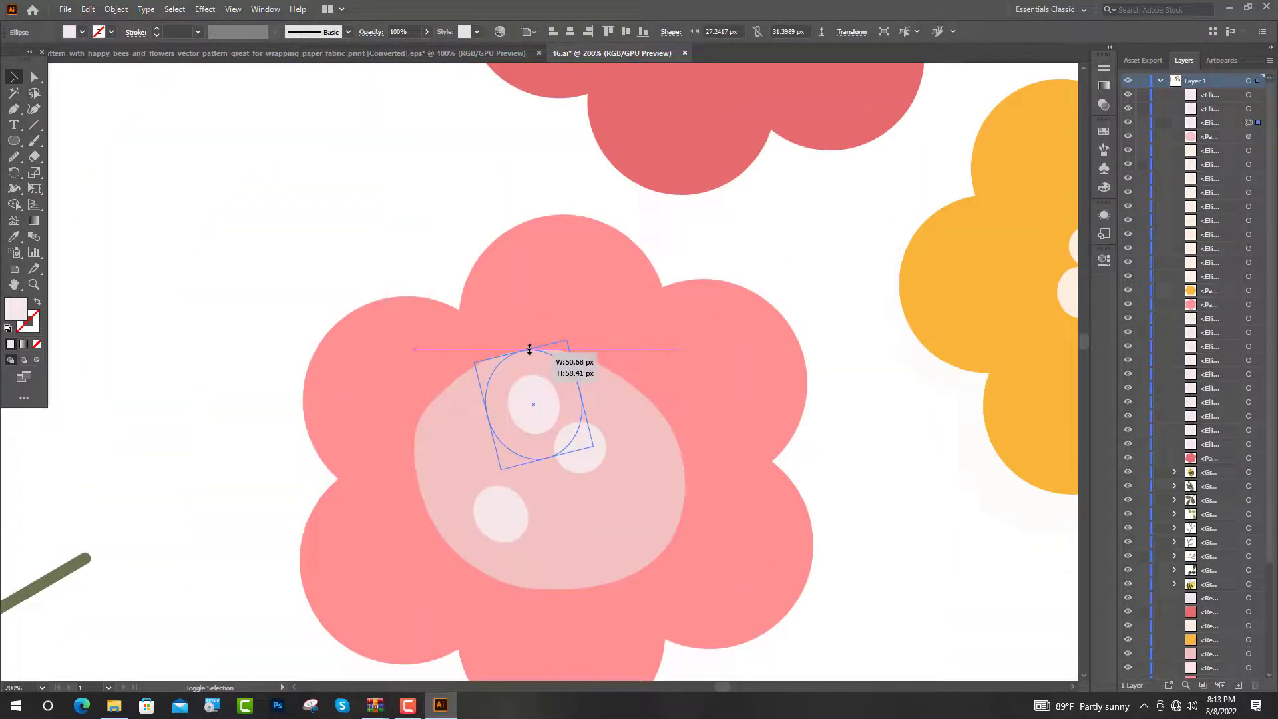
pyautogui.moveTo(580, 447); pyautogui.dragTo(658, 466)
pyautogui.click(805, 448)
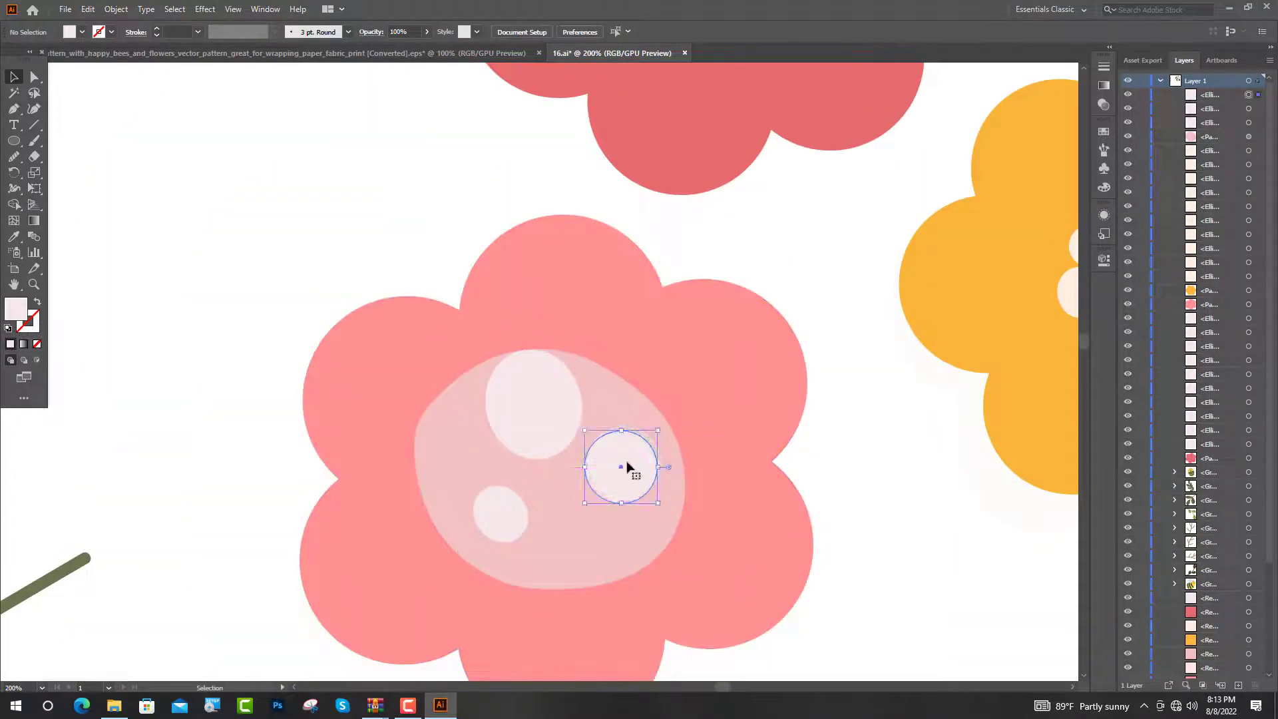
pyautogui.click(501, 513)
pyautogui.moveTo(481, 494); pyautogui.dragTo(471, 466)
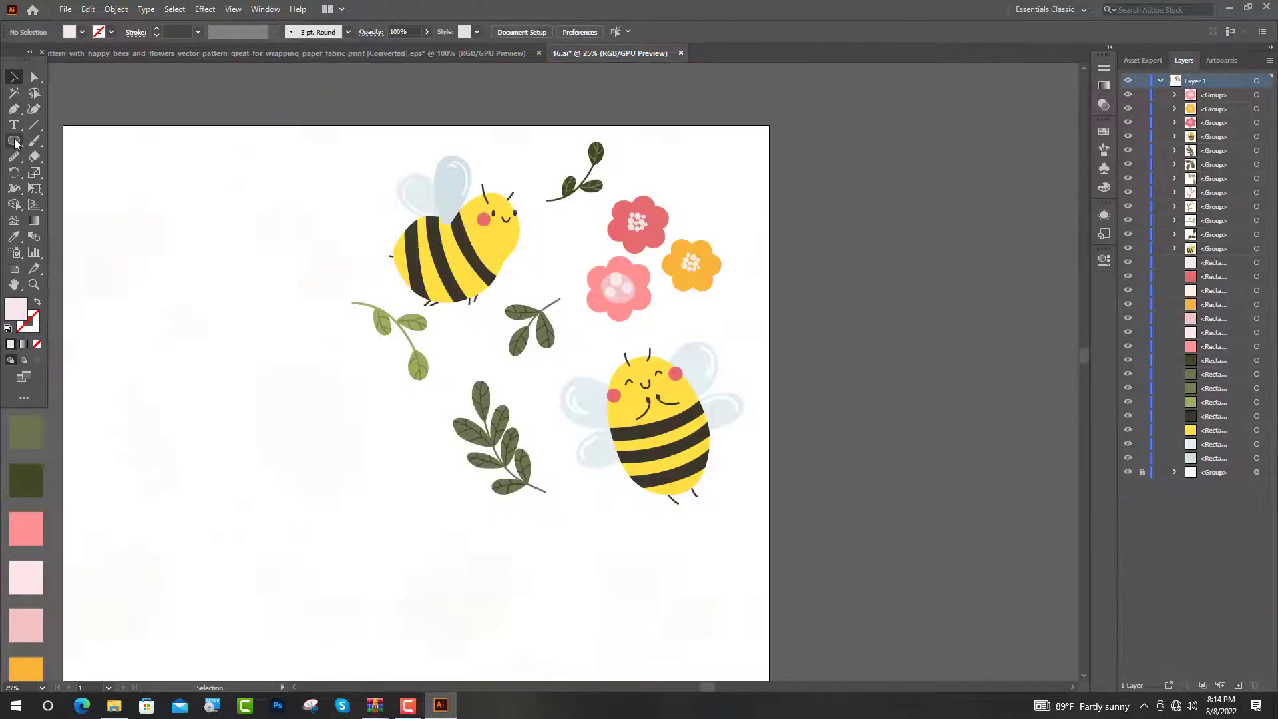
# Draw a pale pink square over the artwork with the Rectangle tool
pyautogui.moveTo(13, 141); pyautogui.dragTo(79, 156)
pyautogui.click(77, 142)
pyautogui.scroll(-1, 466, 177)
pyautogui.moveTo(436, 155); pyautogui.dragTo(610, 329)
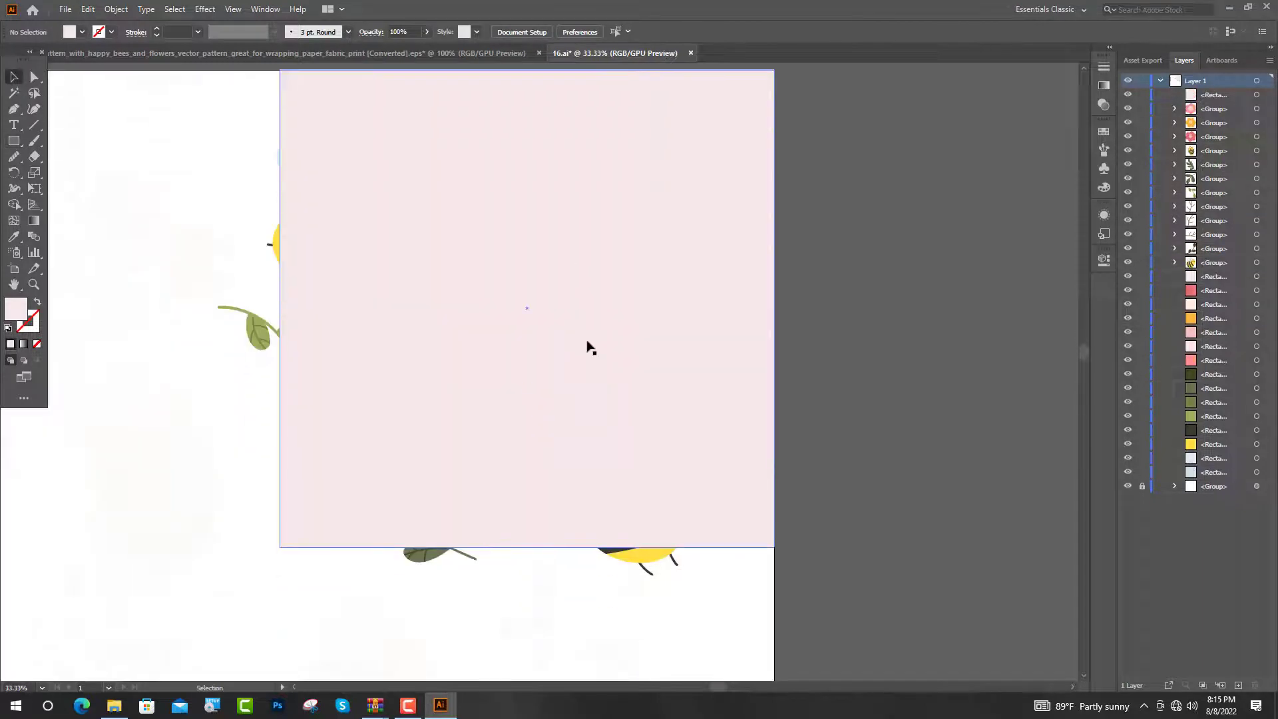
pyautogui.scroll(1, 903, 287)
# Copy the top-left bee 1500 px right and the lower bee 1500.1173 px upward
pyautogui.scroll(1, 416, 310)
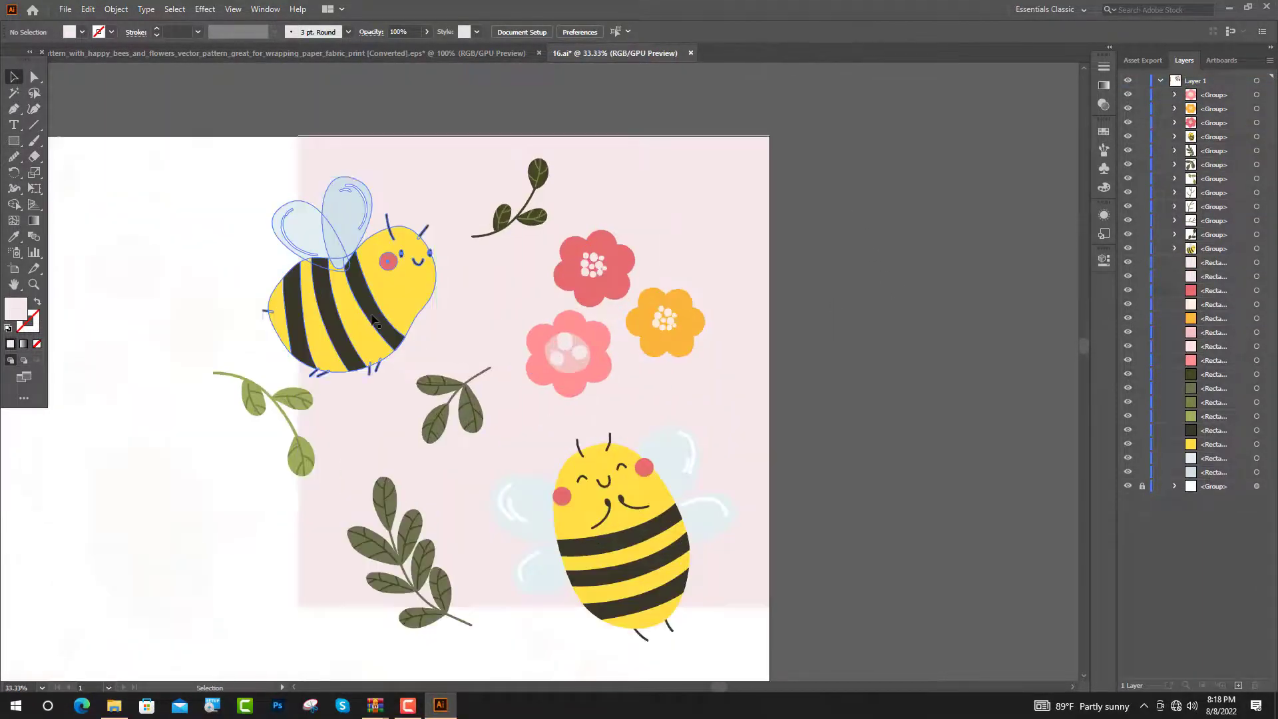
pyautogui.click(366, 306)
pyautogui.rightClick(367, 307)
pyautogui.moveTo(419, 464)
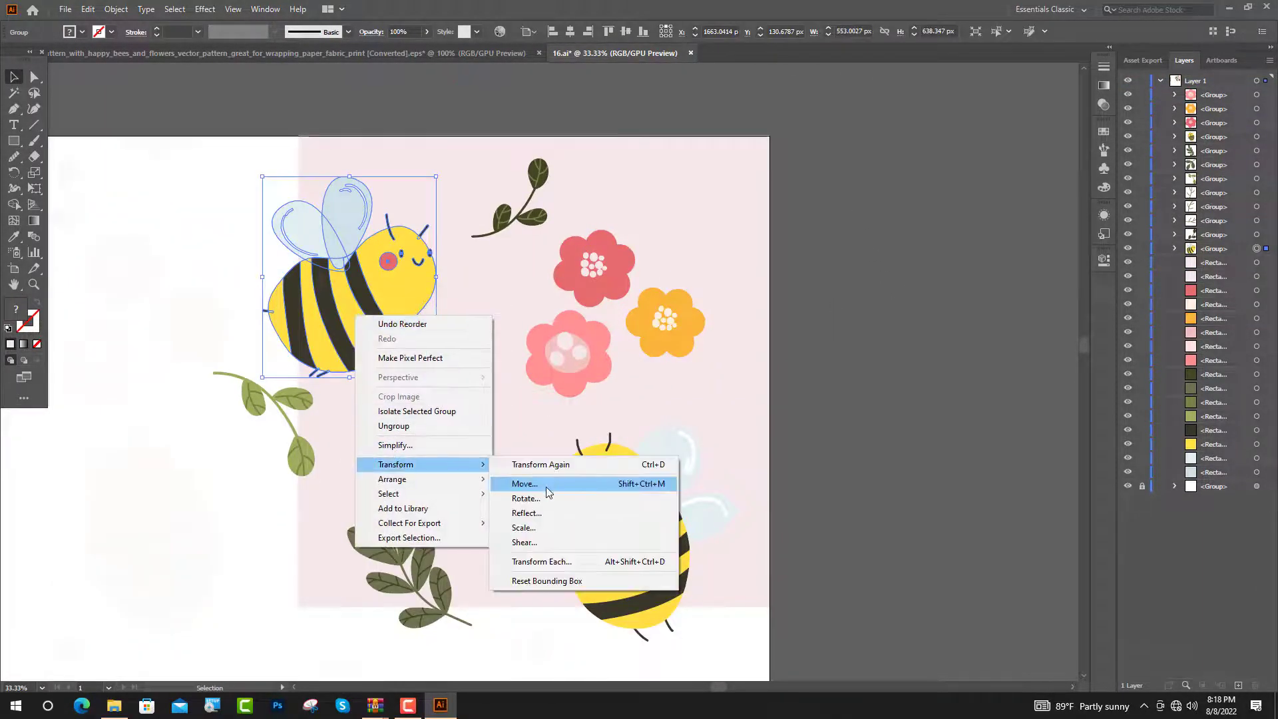
pyautogui.click(550, 487)
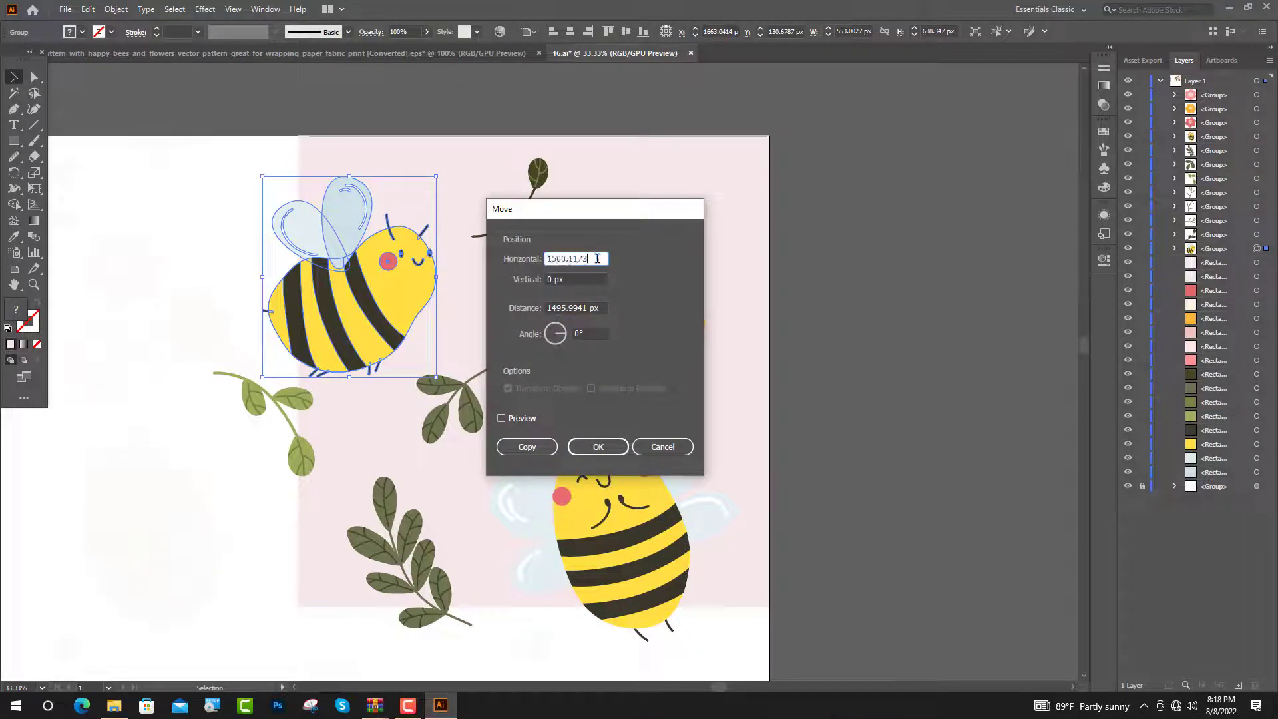
pyautogui.click(501, 418)
pyautogui.click(526, 447)
pyautogui.rightClick(601, 329)
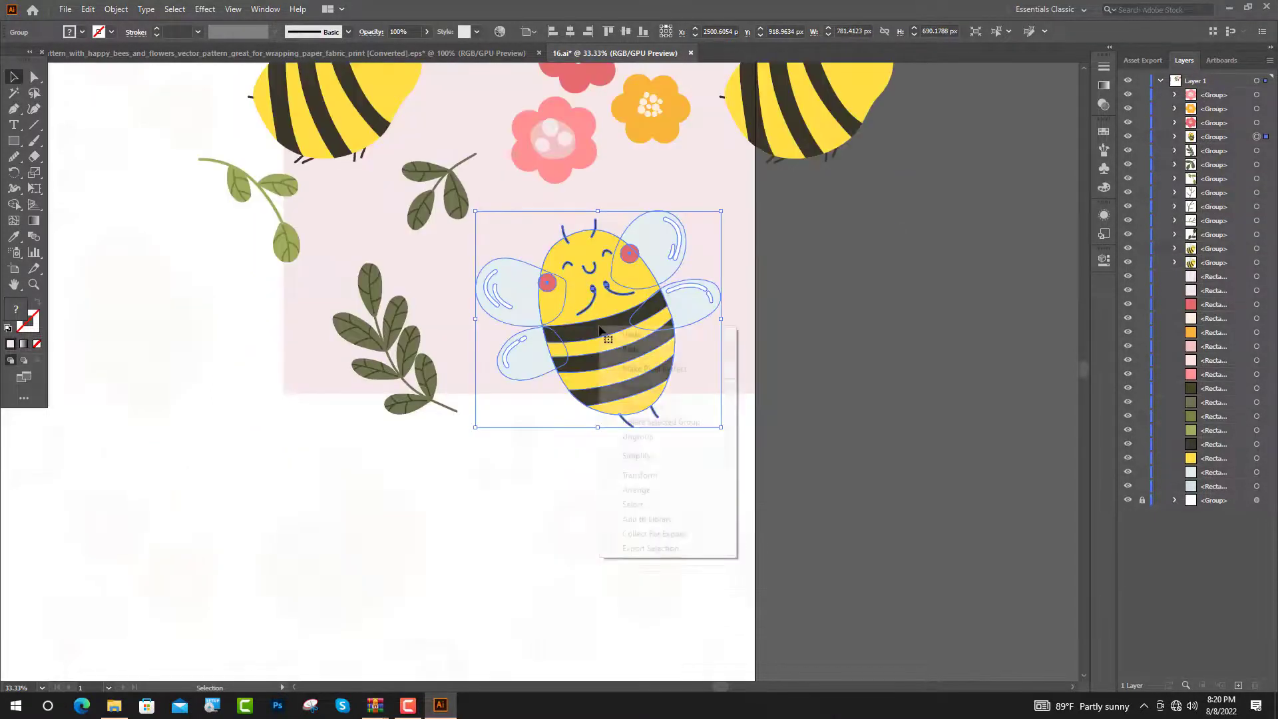
pyautogui.click(785, 498)
pyautogui.write('0')
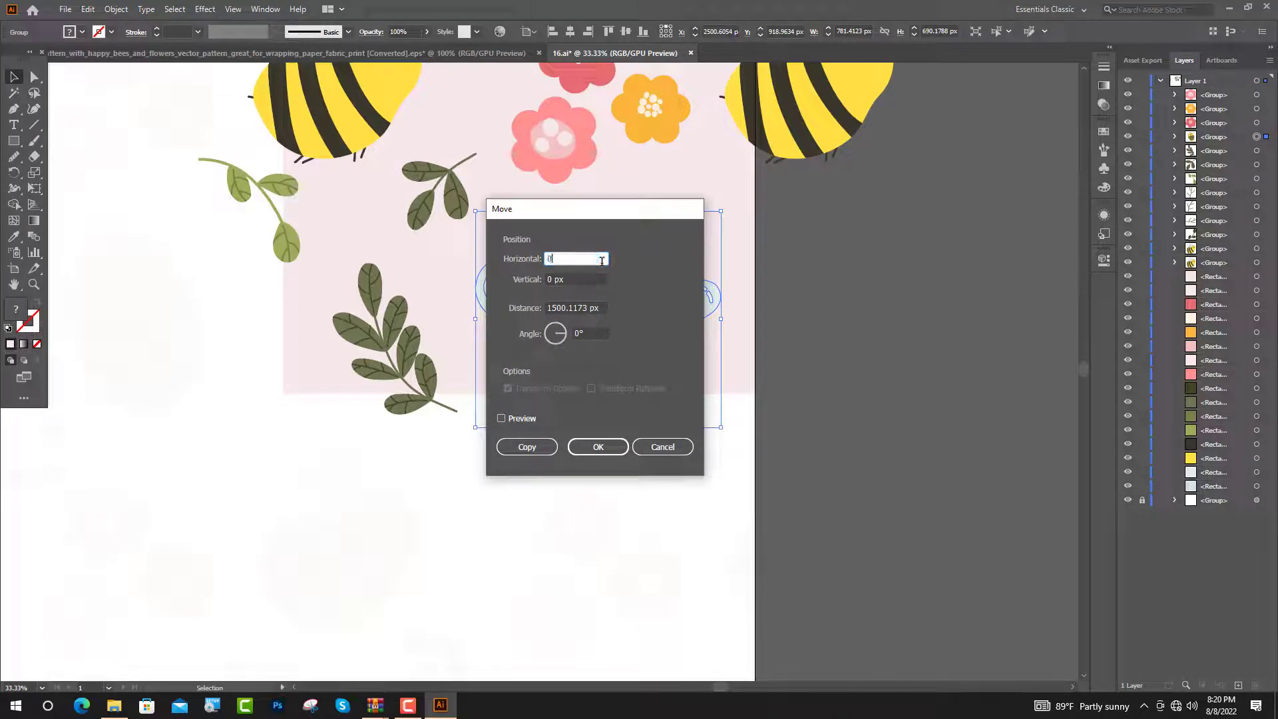
pyautogui.doubleClick(576, 279)
pyautogui.write('1500.1173')
pyautogui.click(589, 334)
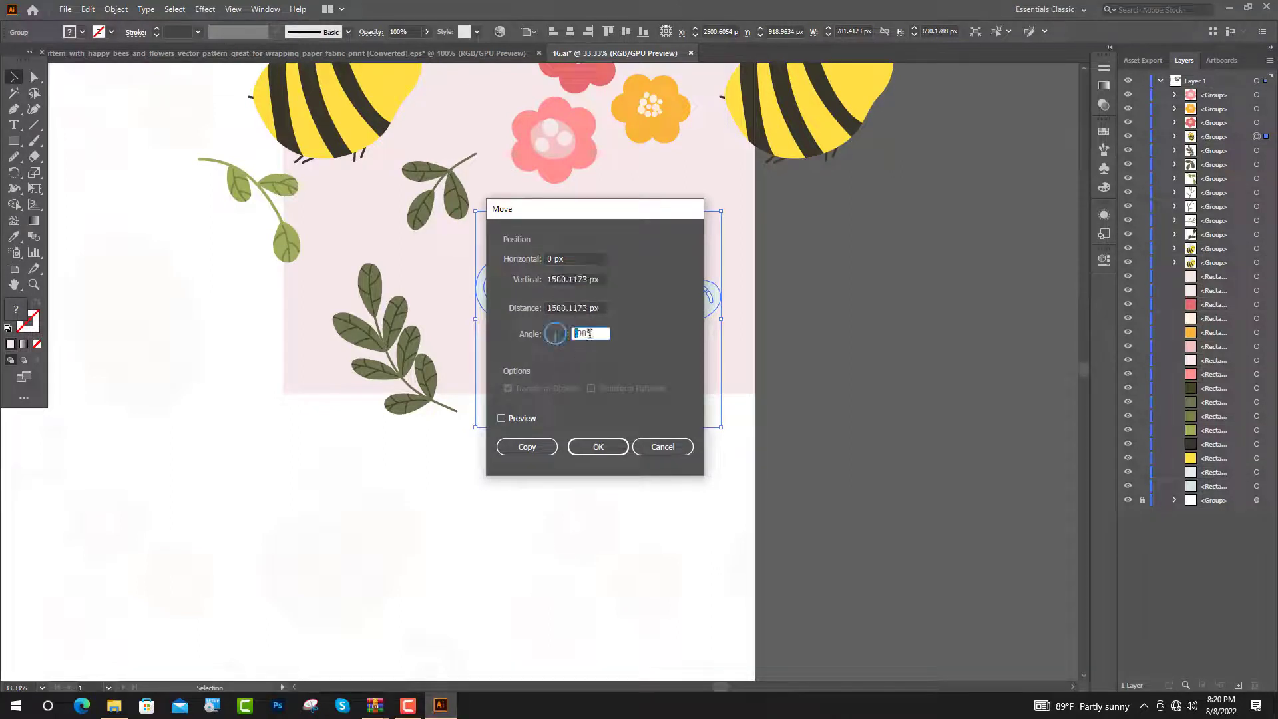
pyautogui.click(527, 447)
# Copy the bottom-left leaf sprig 1500 px upward and the left sprig 1500 px right
pyautogui.hotkey('ctrl', '-')
pyautogui.rightClick(441, 413)
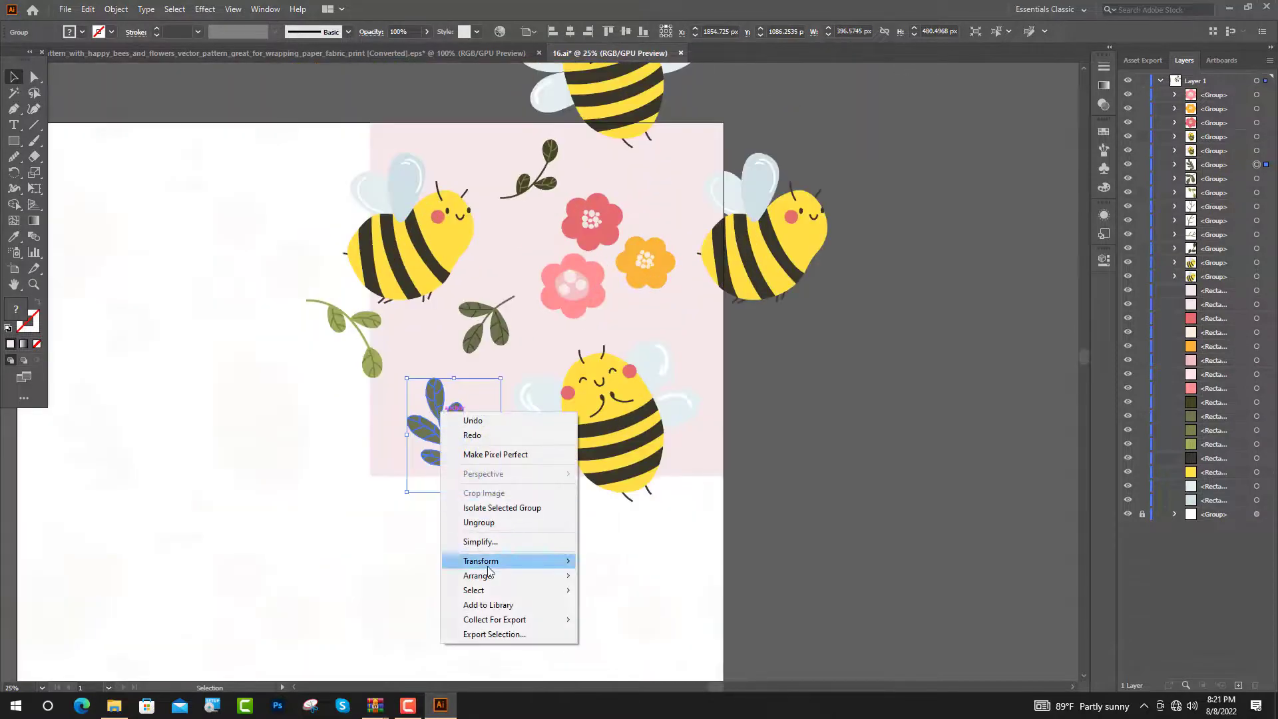
pyautogui.moveTo(480, 561)
pyautogui.click(586, 579)
pyautogui.doubleClick(576, 270)
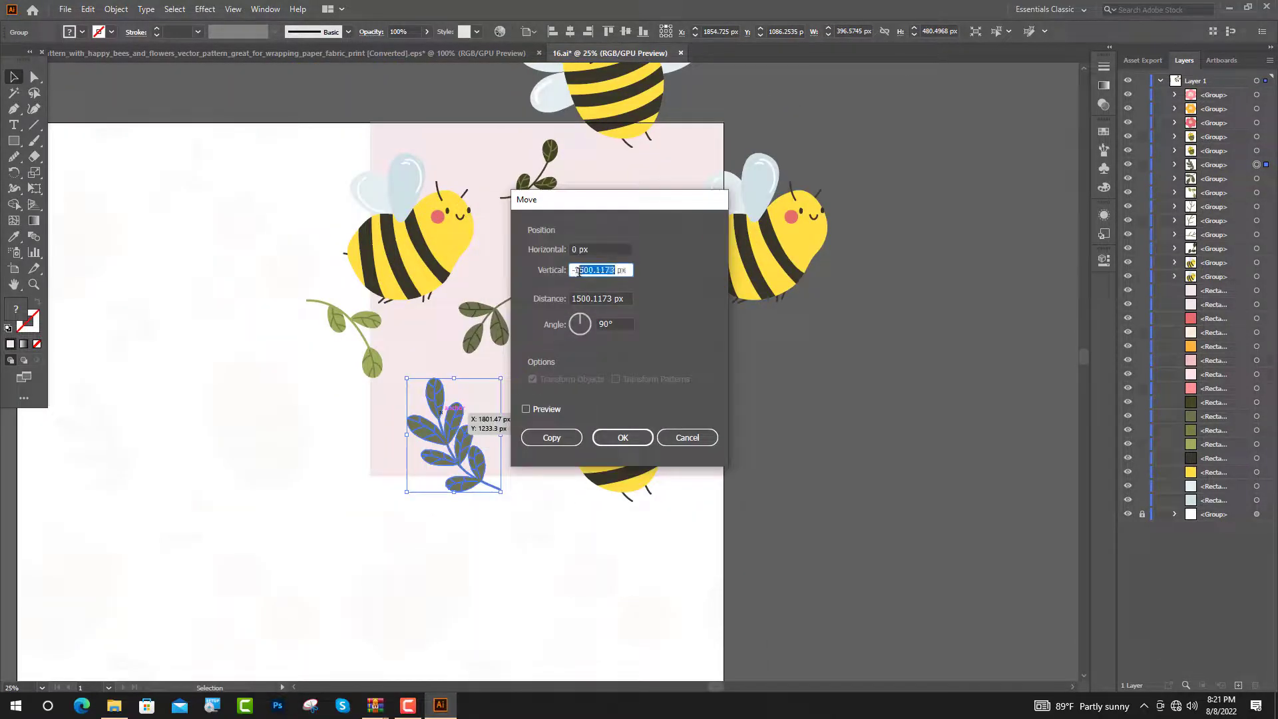
pyautogui.click(573, 270)
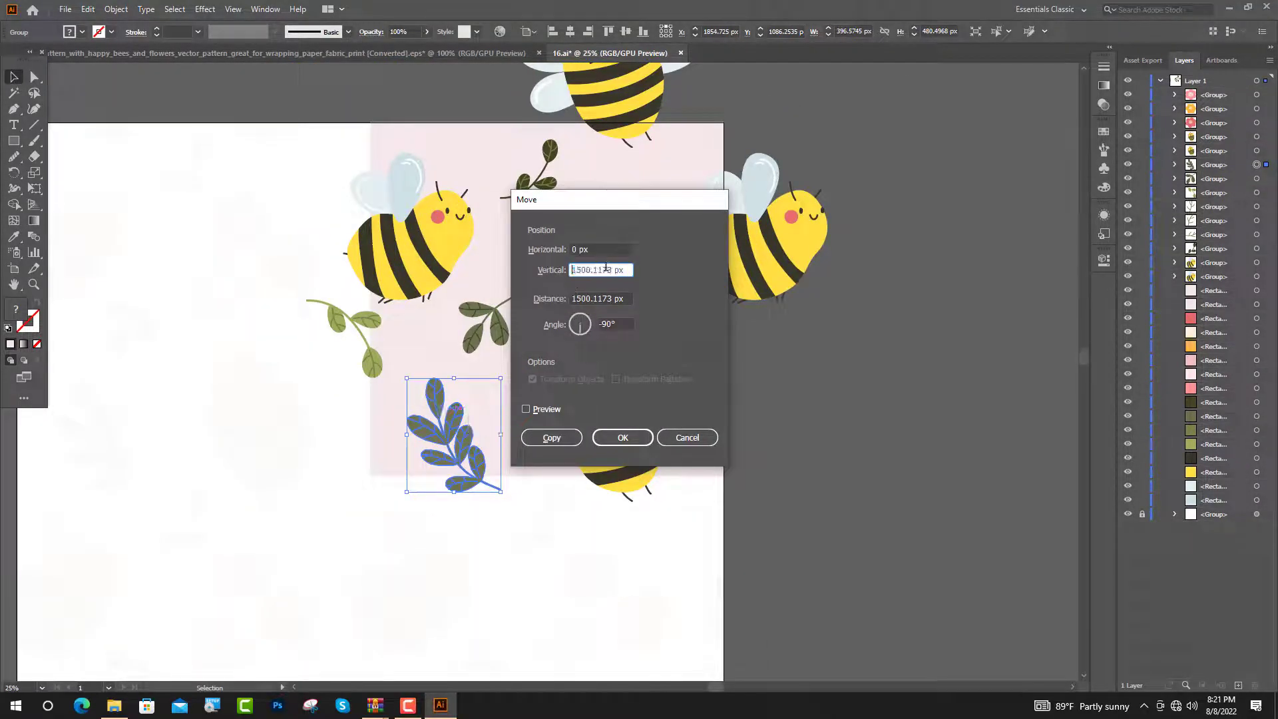
pyautogui.click(570, 441)
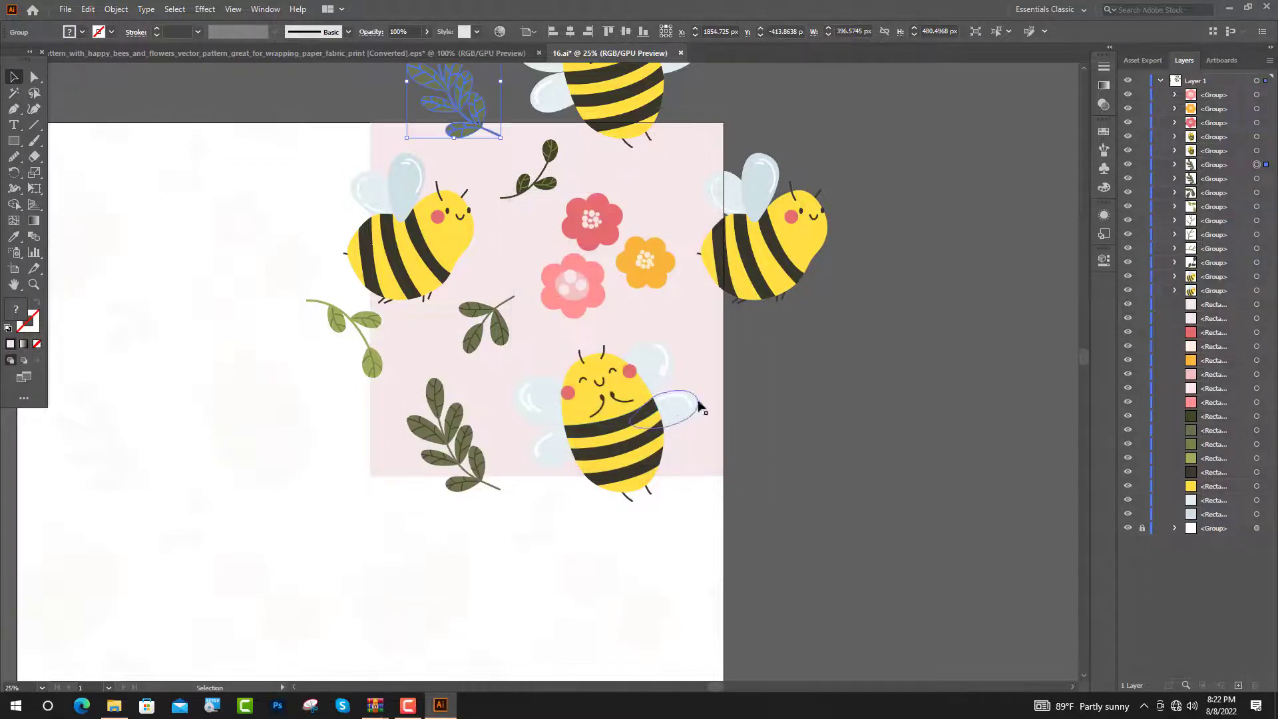
pyautogui.scroll(1, 400, 244)
pyautogui.click(333, 342)
pyautogui.rightClick(350, 365)
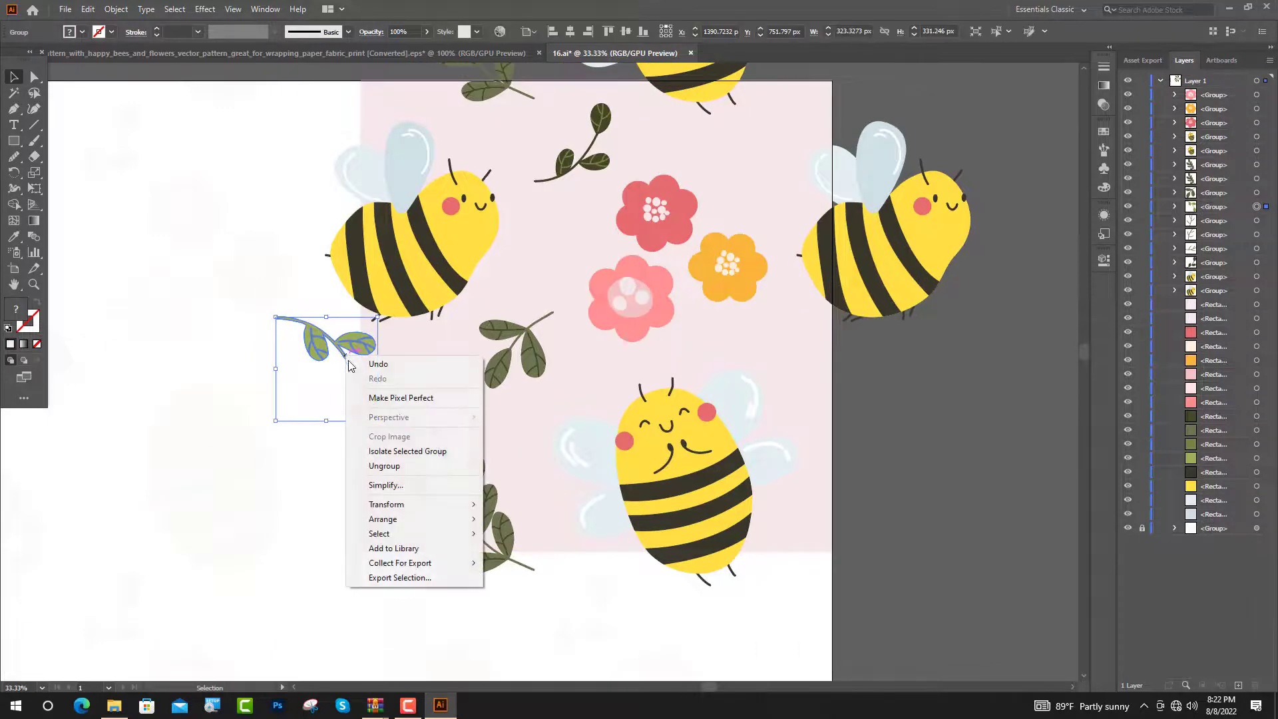
pyautogui.click(515, 522)
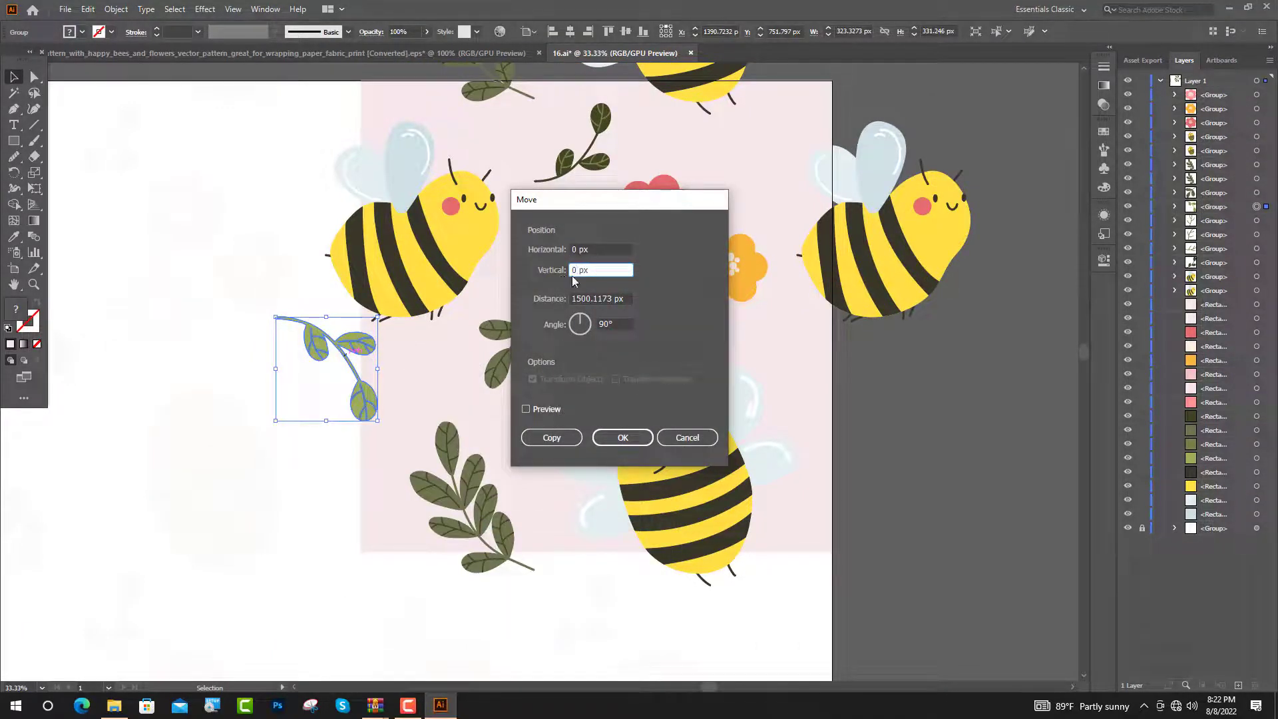
pyautogui.click(554, 436)
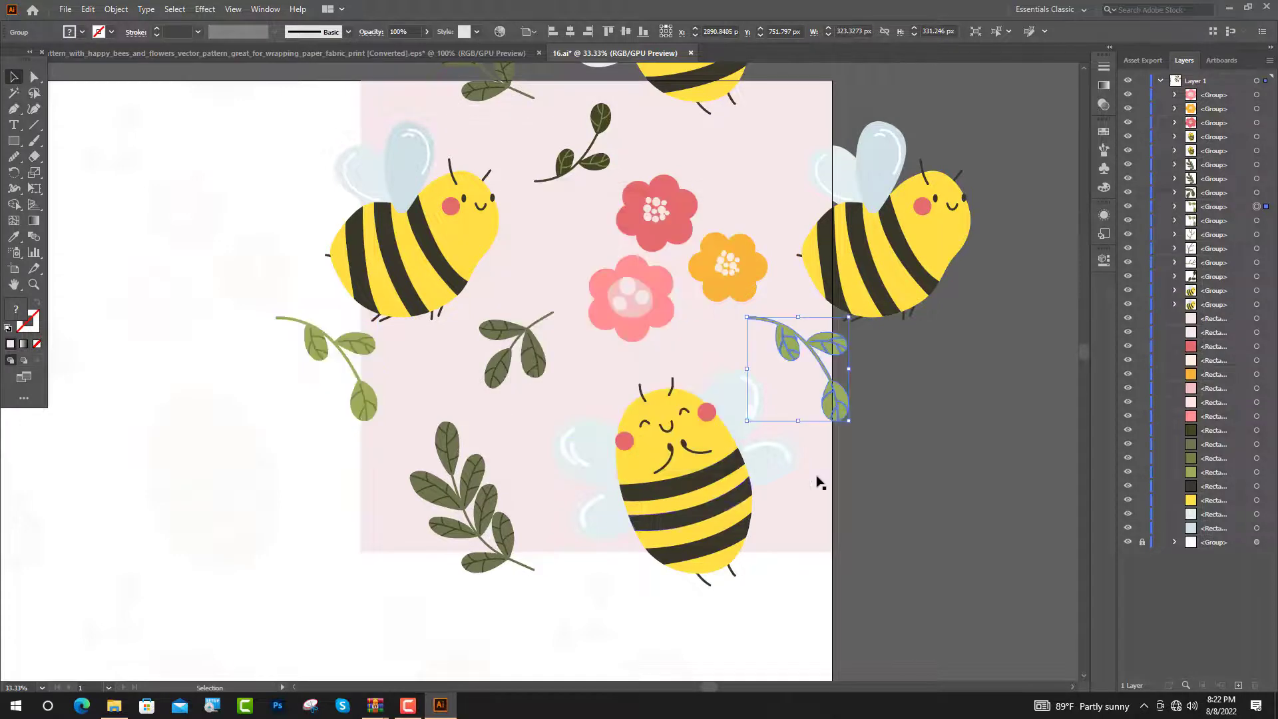
pyautogui.click(925, 402)
pyautogui.scroll(-1, 561, 386)
# Paste a copy of the pink square on top and clip all artwork to it
pyautogui.click(519, 395)
pyautogui.scroll(-1, 519, 395)
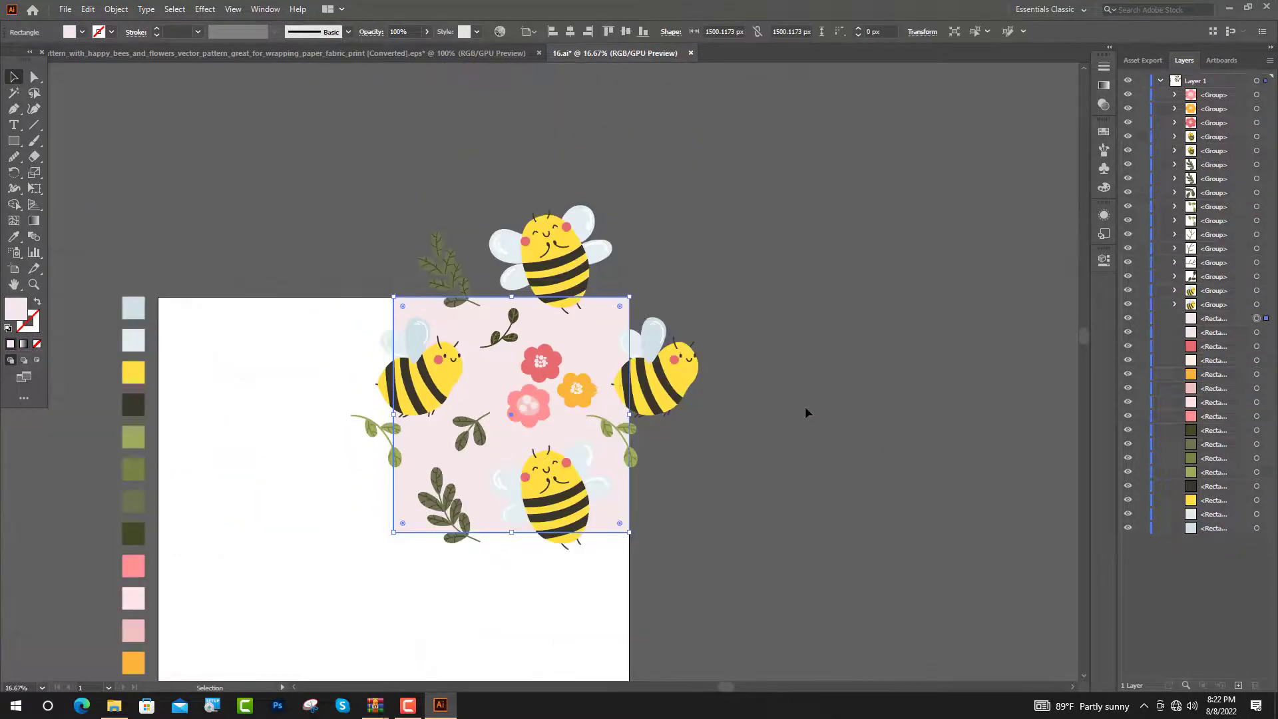
pyautogui.hotkey('ctrl', 'f')
pyautogui.rightClick(574, 327)
pyautogui.moveTo(609, 549)
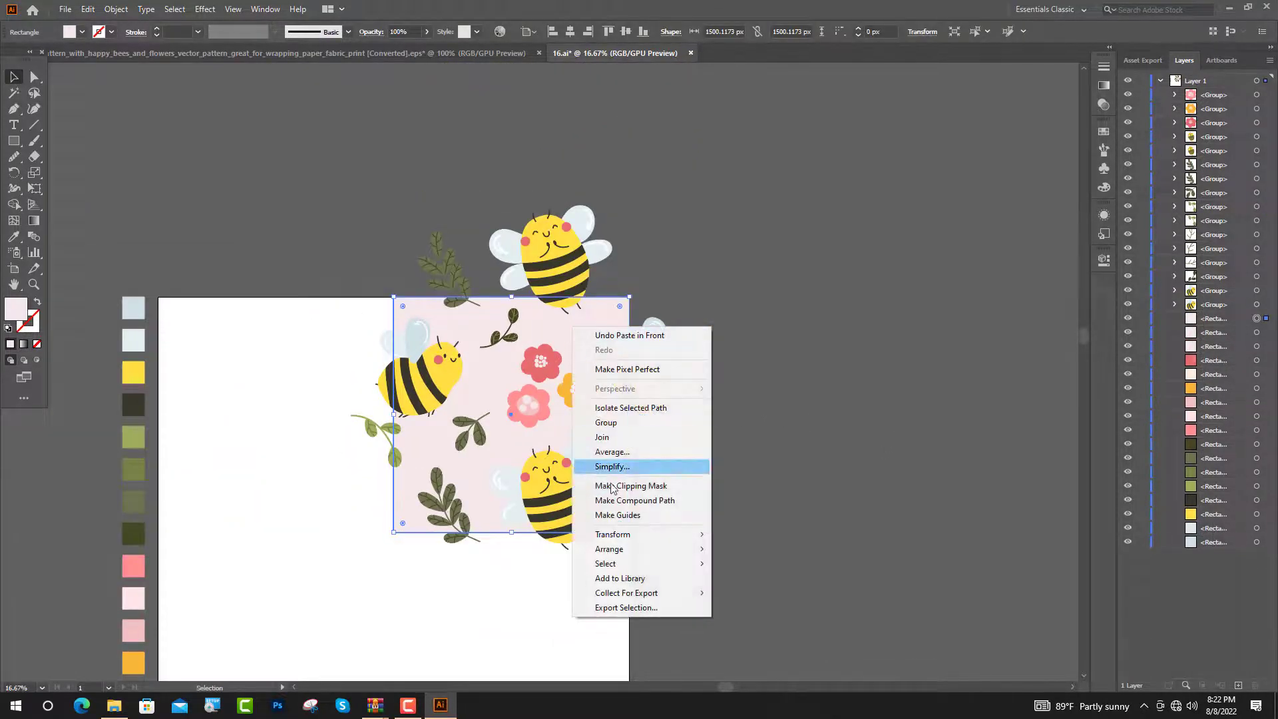
pyautogui.click(772, 552)
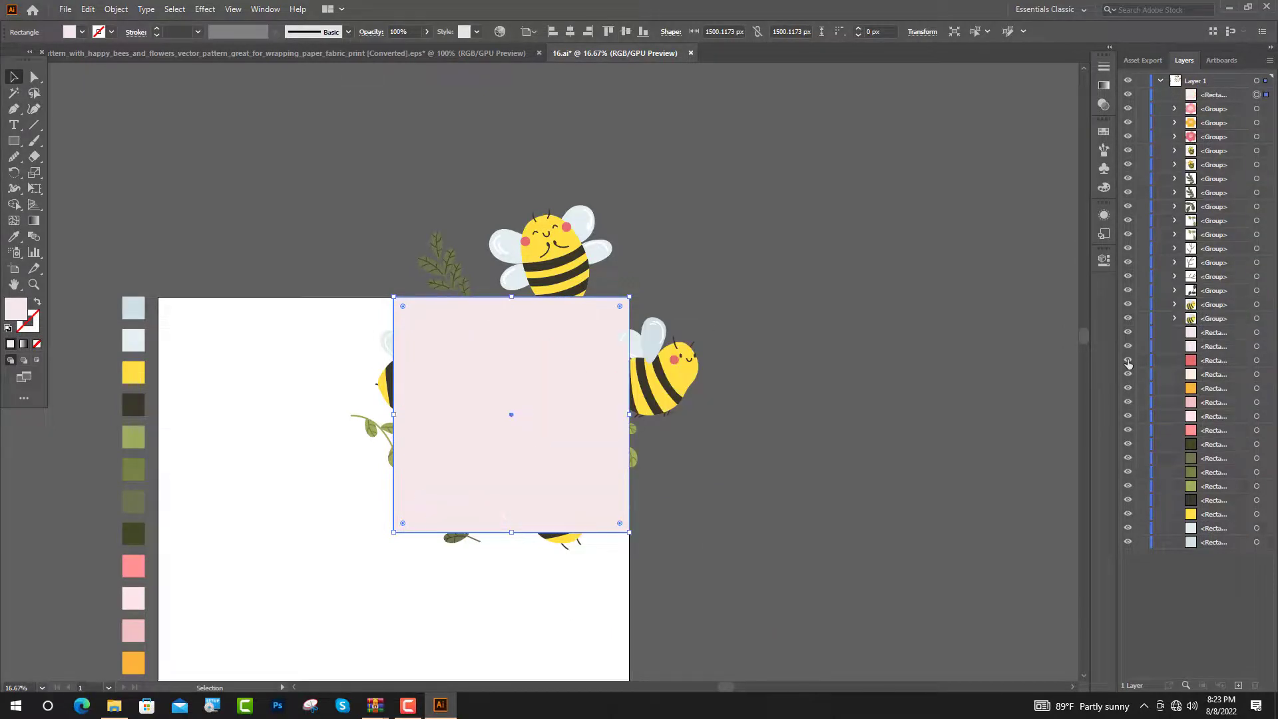
pyautogui.moveTo(1128, 386); pyautogui.dragTo(1128, 542)
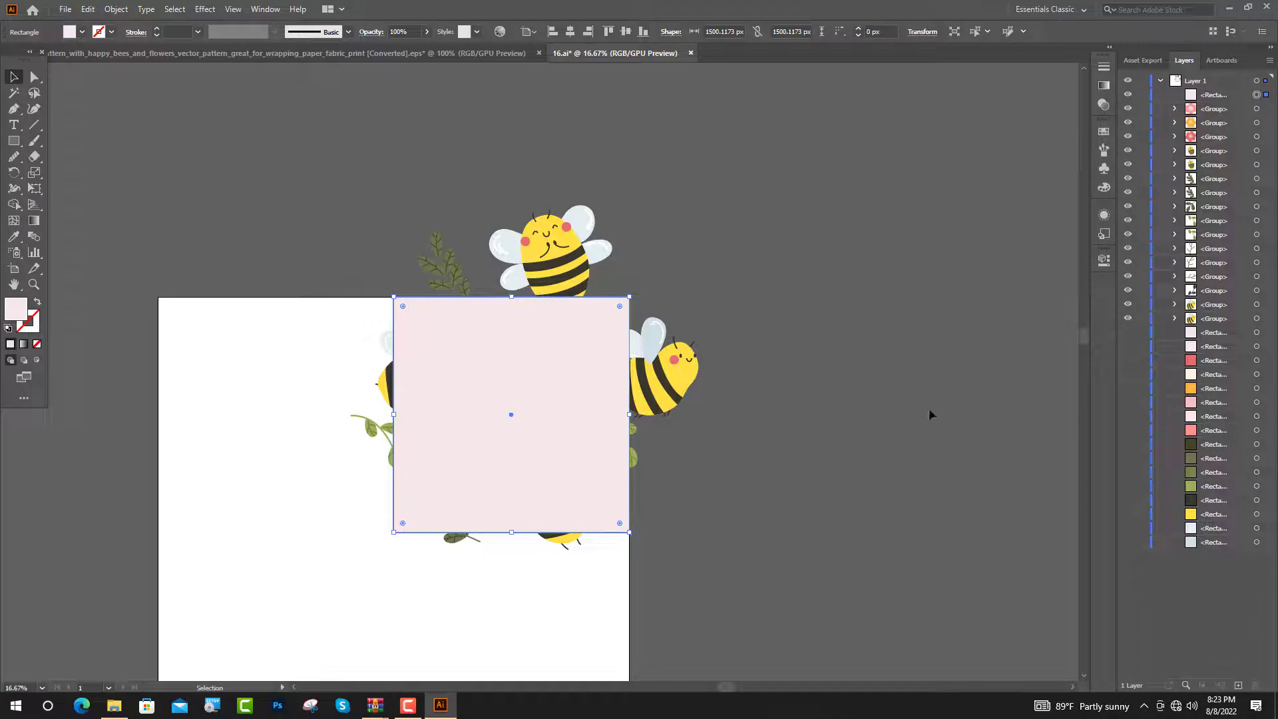
pyautogui.hotkey('ctrl', 'a')
pyautogui.rightClick(508, 395)
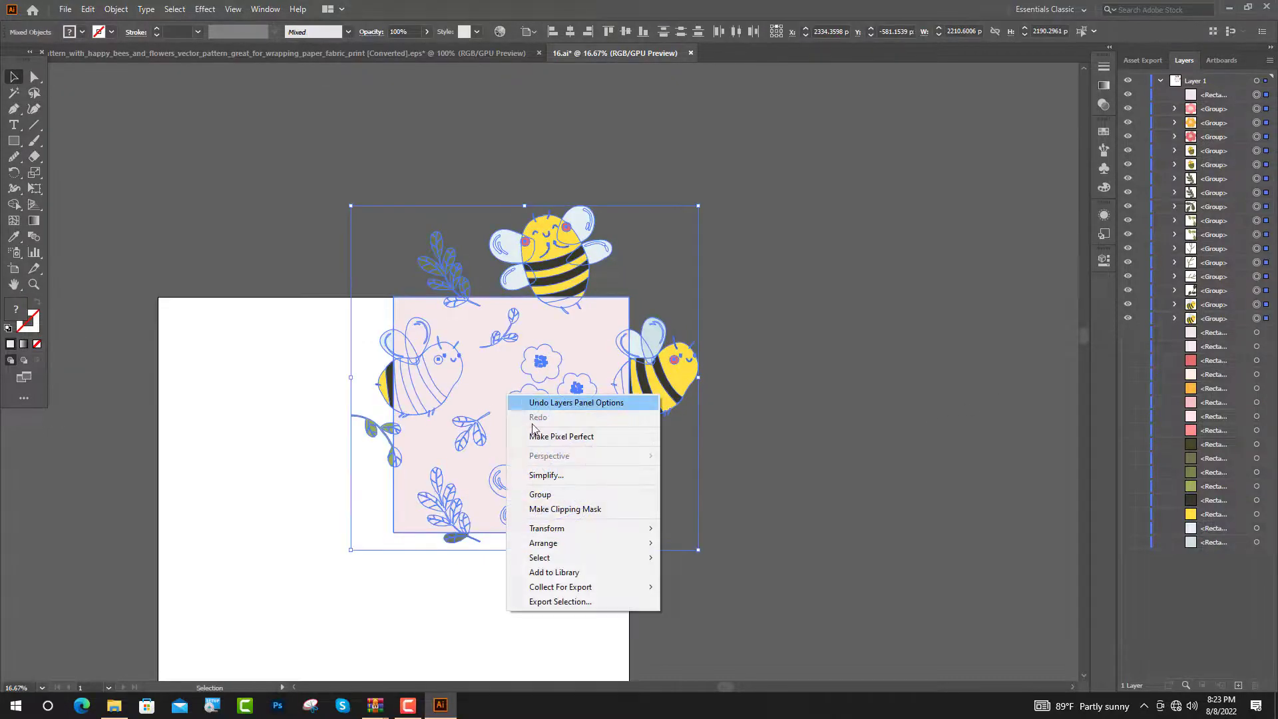
pyautogui.click(564, 509)
# Copy the clipped tile to the left, then copy both tiles downward into a 2×2 grid
pyautogui.moveTo(599, 508)
pyautogui.mouseDown()
pyautogui.moveTo(815, 384)
pyautogui.moveTo(539, 385)
pyautogui.mouseUp()
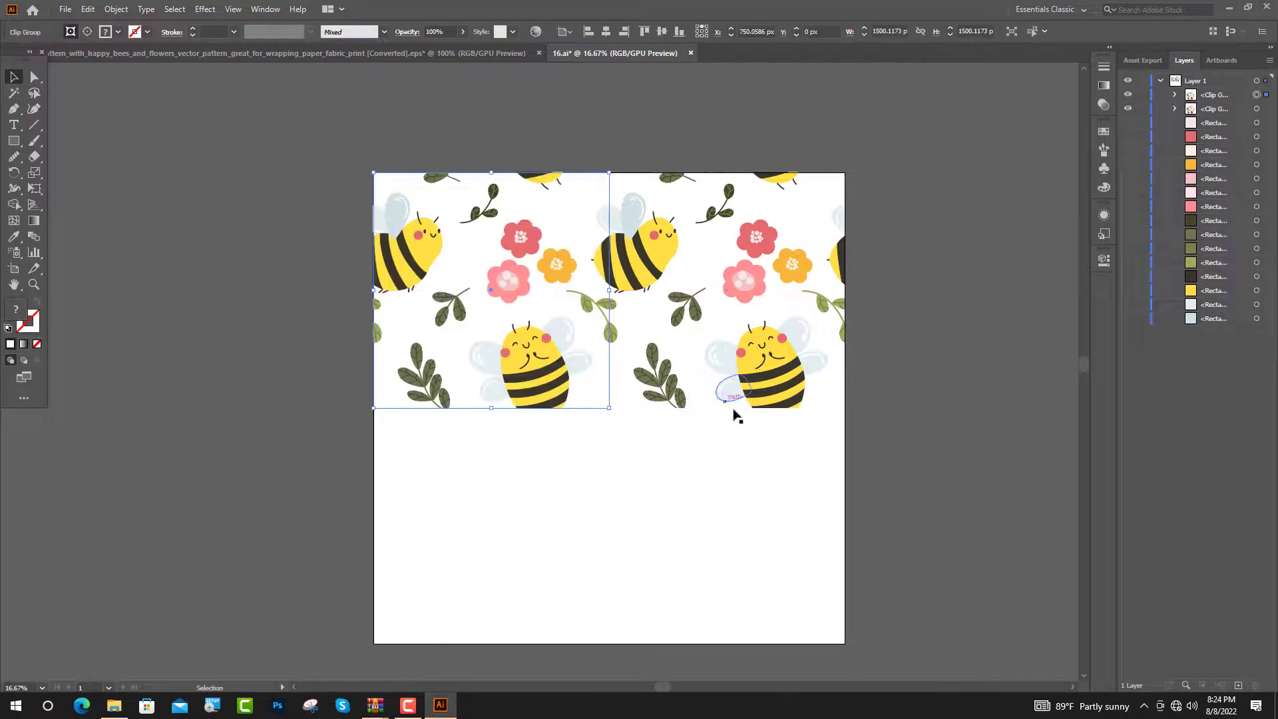
pyautogui.hotkey('ctrl', 'a')
pyautogui.hotkey('ctrl', '-')
pyautogui.moveTo(570, 322); pyautogui.dragTo(576, 365)
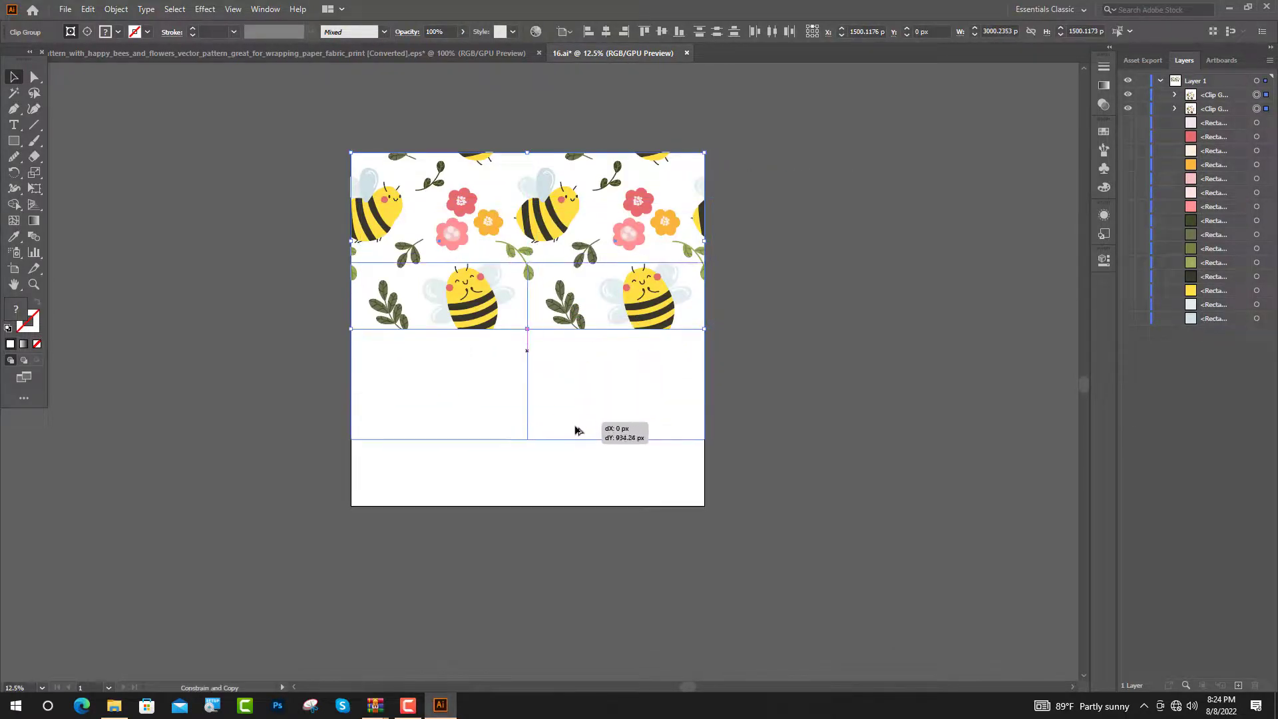
pyautogui.moveTo(576, 365); pyautogui.dragTo(585, 491)
pyautogui.click(774, 453)
pyautogui.hotkey('ctrl', '=')
pyautogui.scroll(-1, 772, 450)
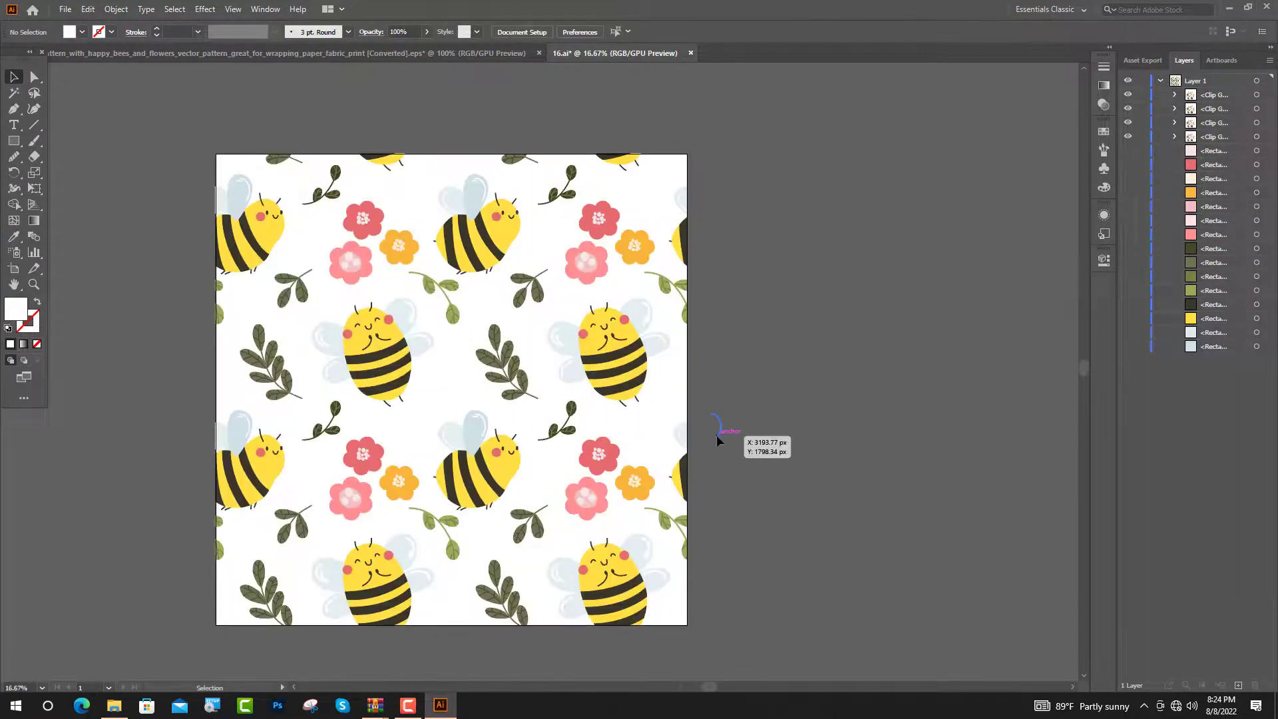